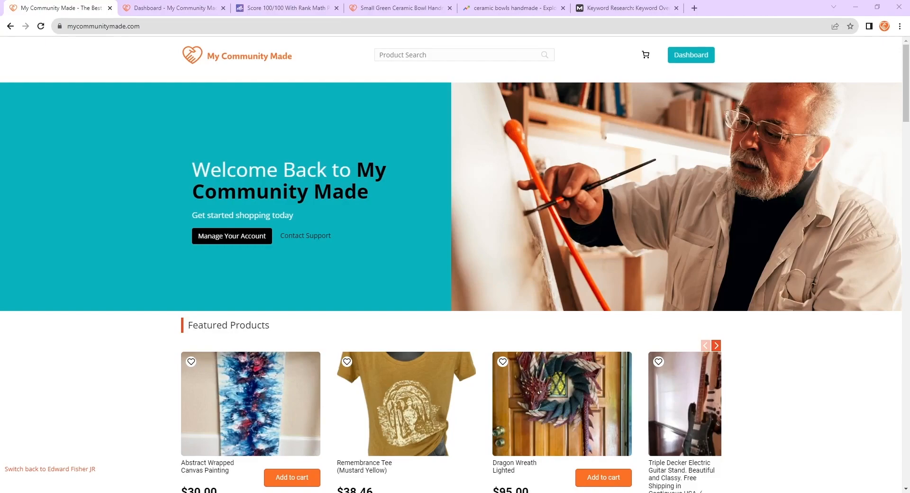
- Review the store homepage, then the Small Green Ceramic Bowl edit page down to its Rank Math SEO panel
scroll(455, 265, down, 12)
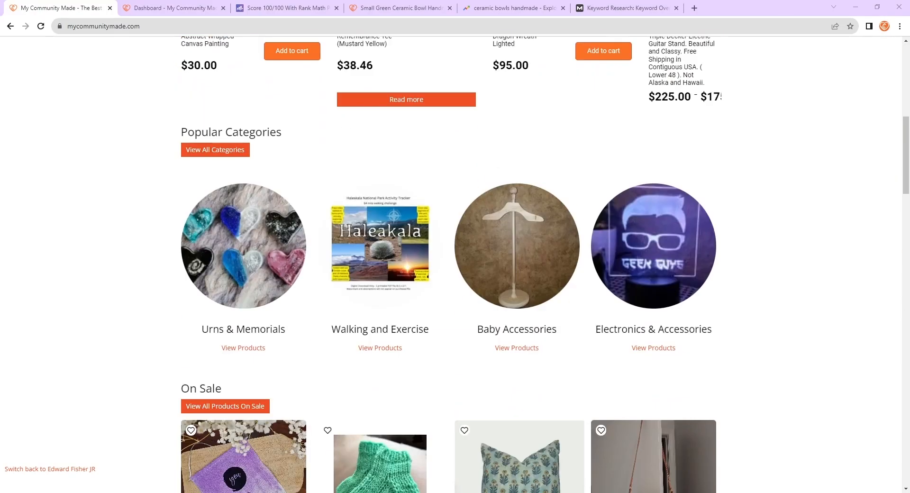
scroll(455, 266, up, 12)
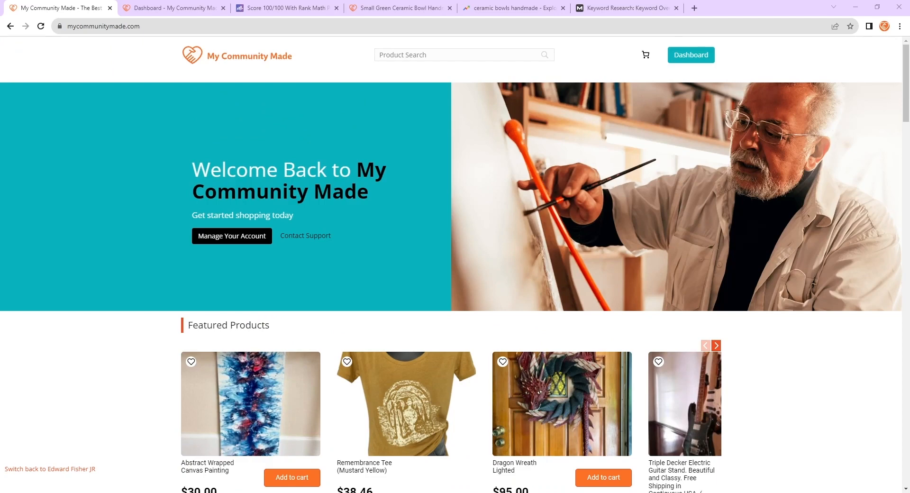
click(201, 11)
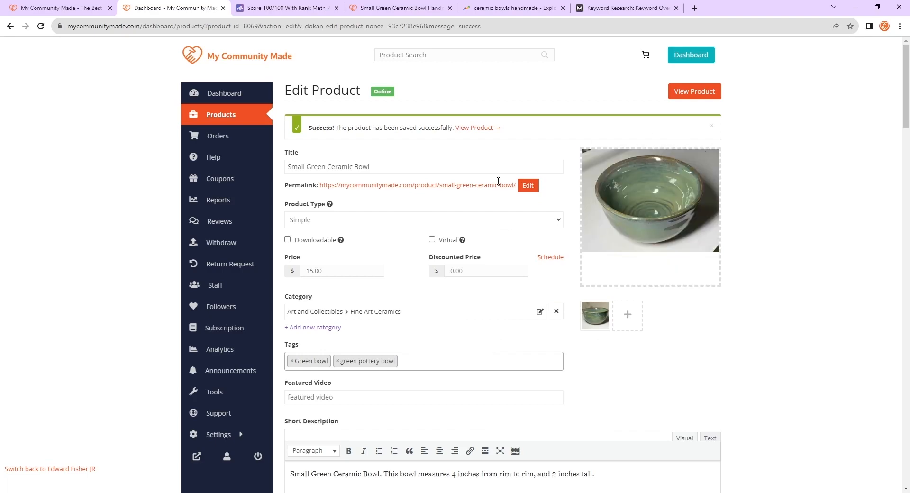
scroll(420, 208, down, 2)
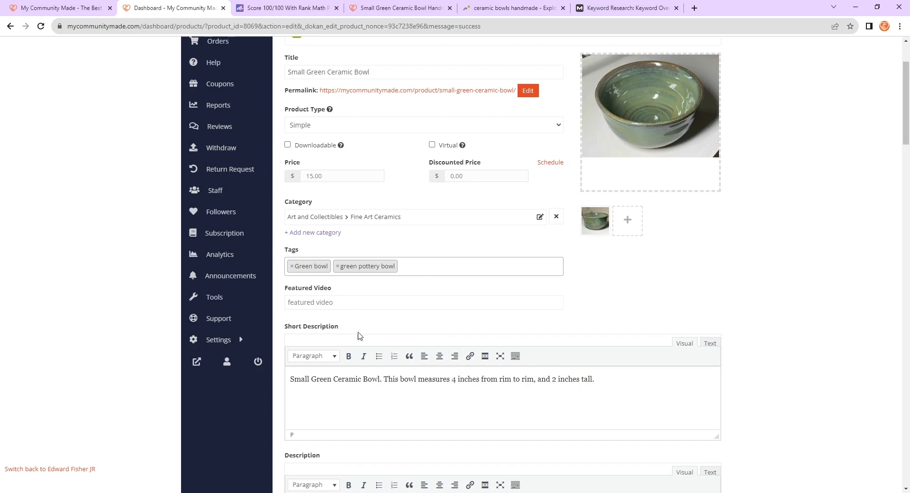
scroll(595, 331, down, 5)
scroll(486, 327, down, 3)
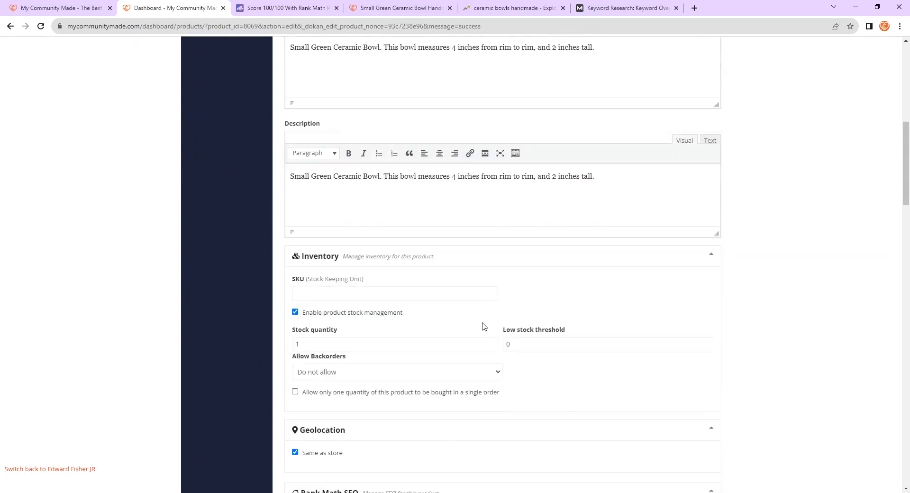
scroll(628, 294, down, 6)
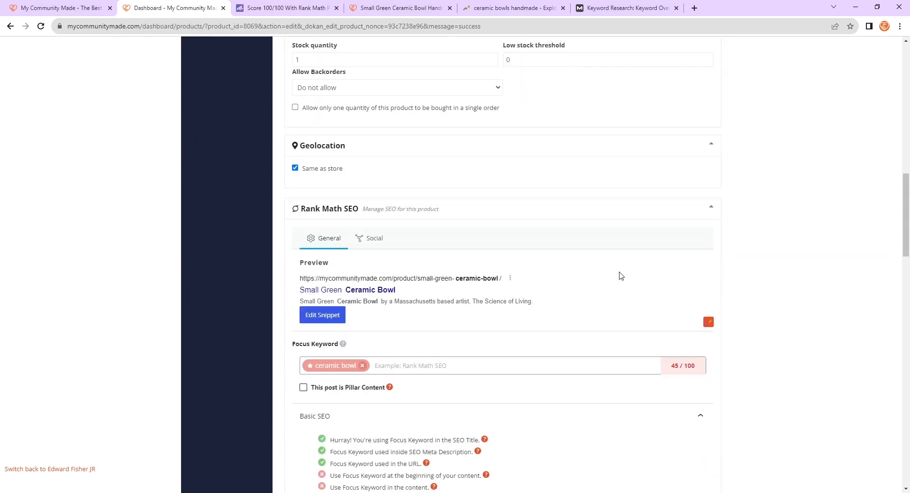
scroll(621, 276, up, 15)
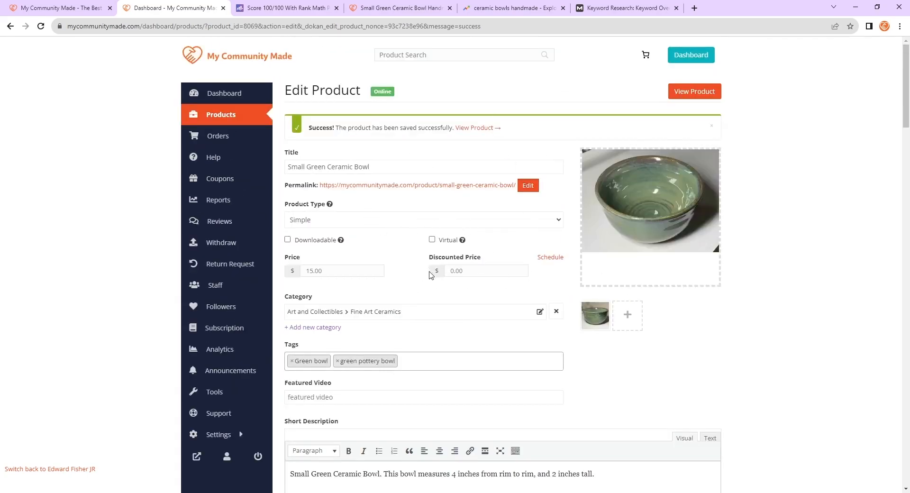
scroll(431, 138, down, 1)
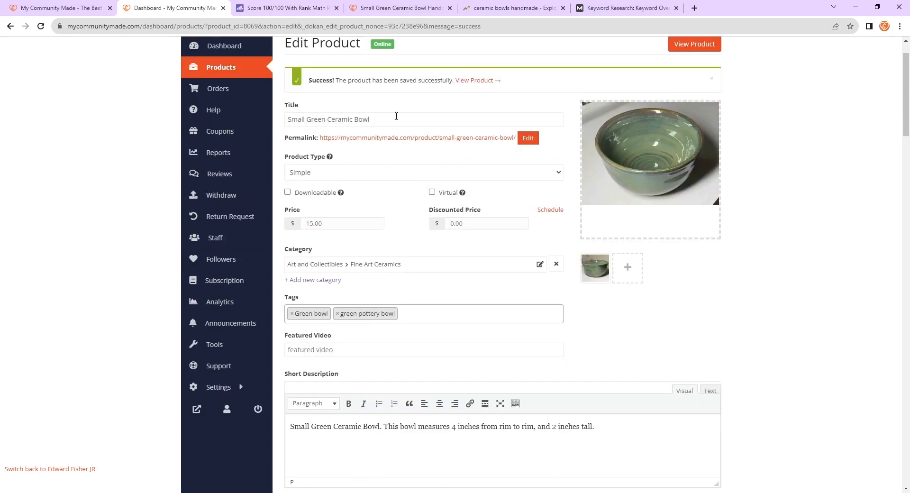
- Examine the product's title, price, tags and description fields on the edit page
drag(396, 116, 287, 118)
click(401, 227)
scroll(417, 289, down, 2)
scroll(331, 339, down, 2)
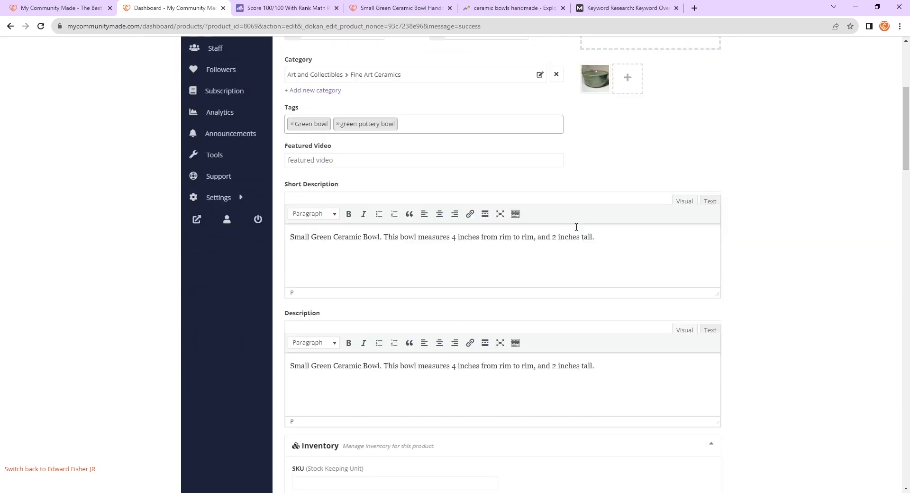
scroll(406, 275, down, 4)
scroll(633, 277, down, 6)
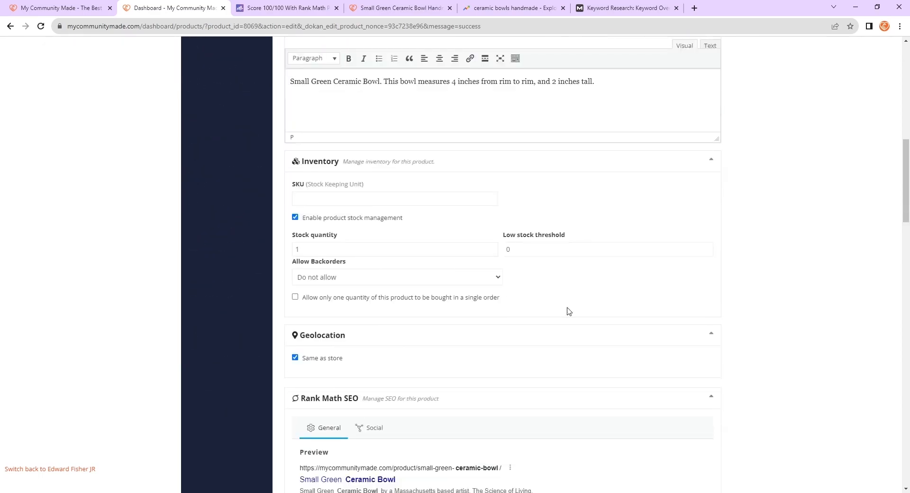
scroll(656, 230, up, 3)
scroll(656, 382, up, 12)
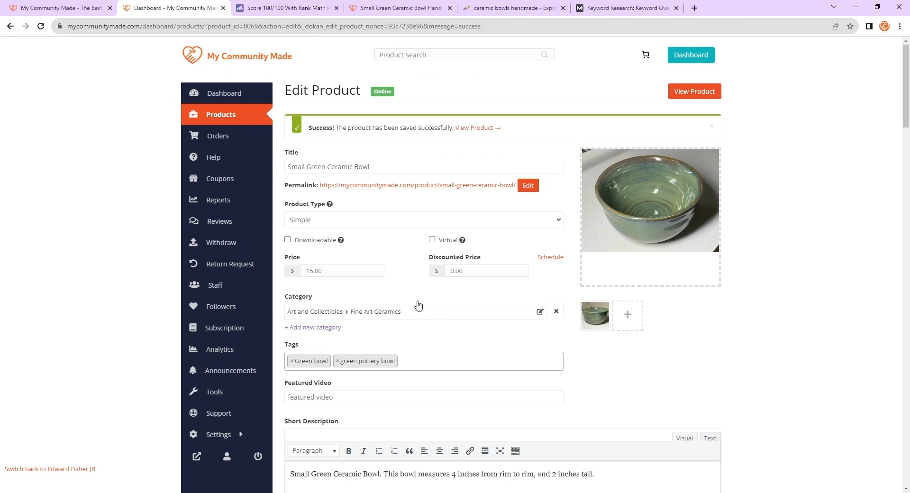
- Close the Score 100/100 With Rank Math tab and return to the product's Rank Math SEO panel
click(336, 8)
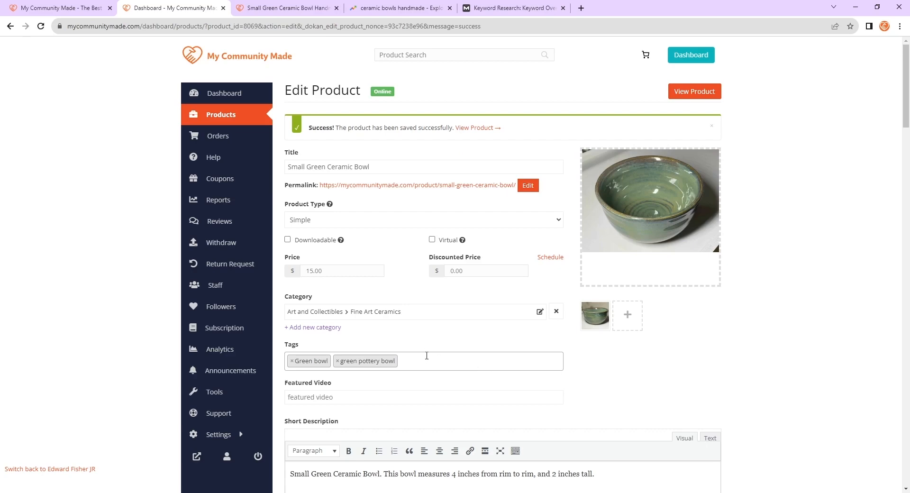
scroll(426, 353, down, 7)
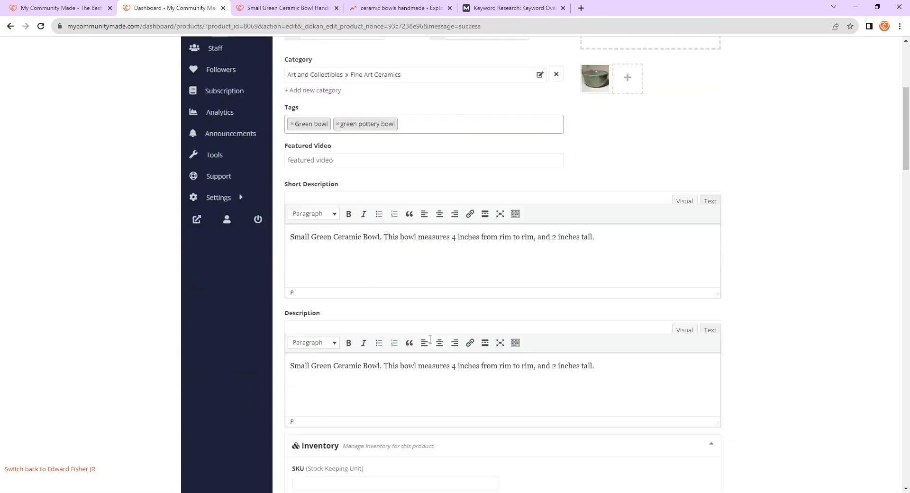
scroll(440, 327, down, 8)
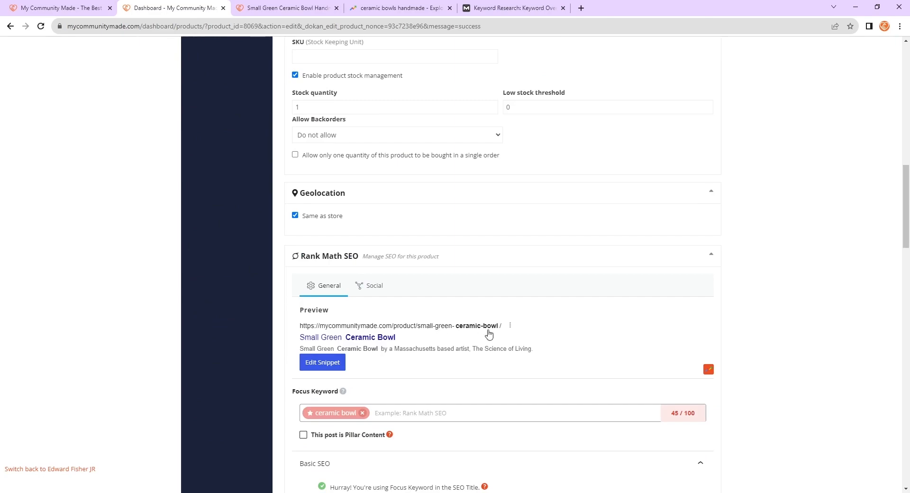
scroll(490, 329, down, 1)
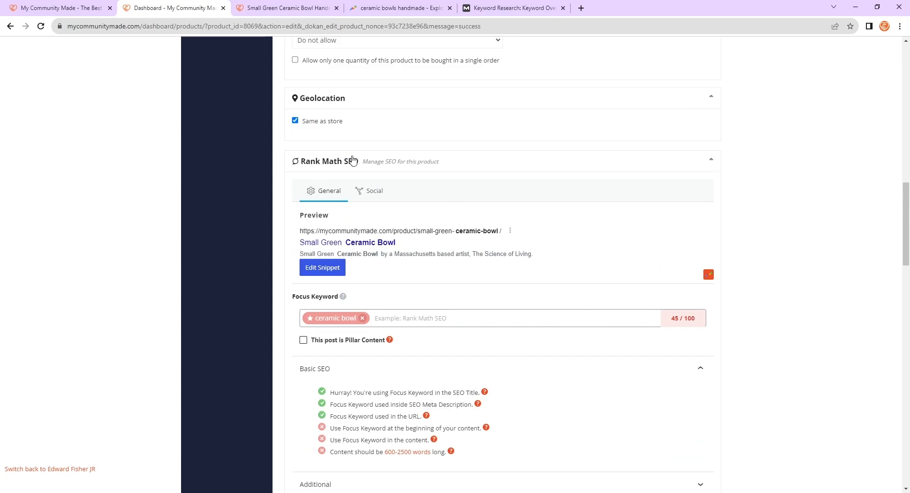
- In a new tab, search the web for rank math and open the Rank Math website
click(580, 7)
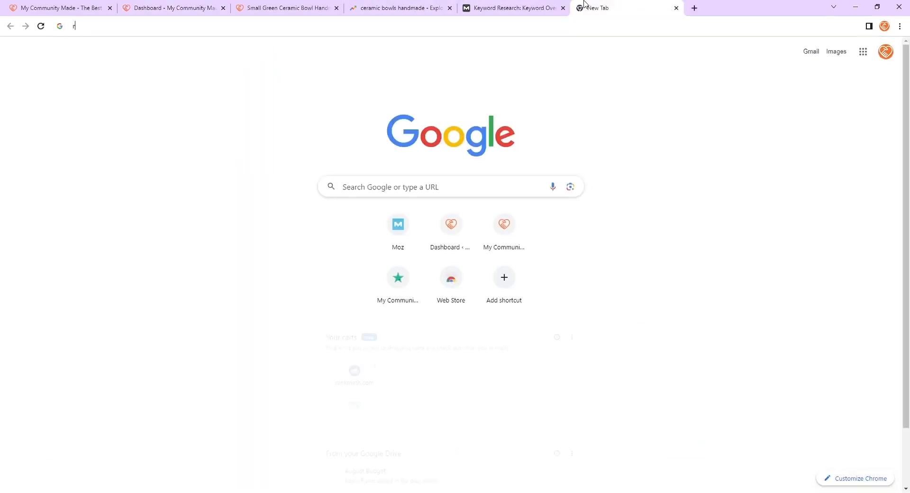
text(rank math)
key(Return)
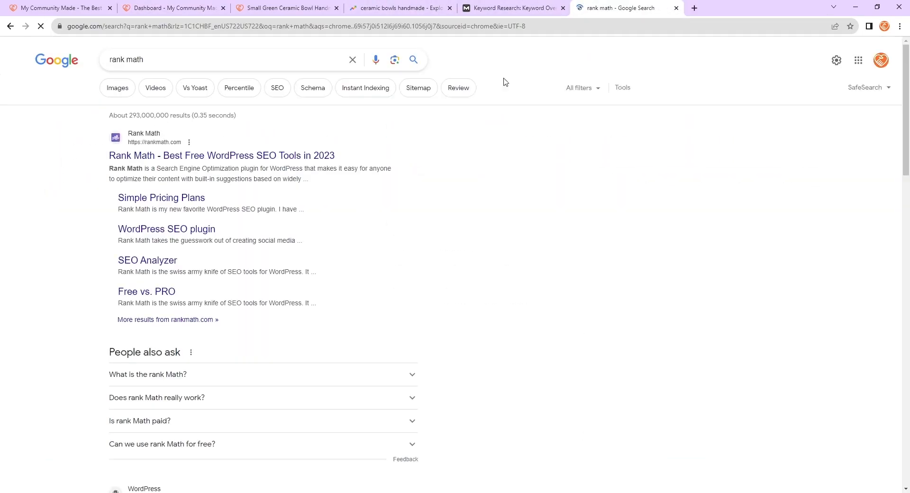
click(279, 155)
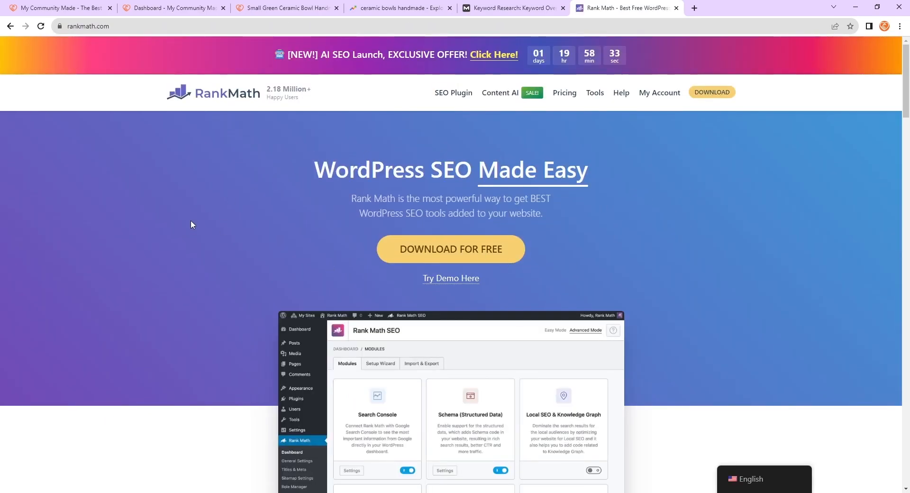
- Browse the Rank Math homepage and its feature descriptions
scroll(141, 240, down, 10)
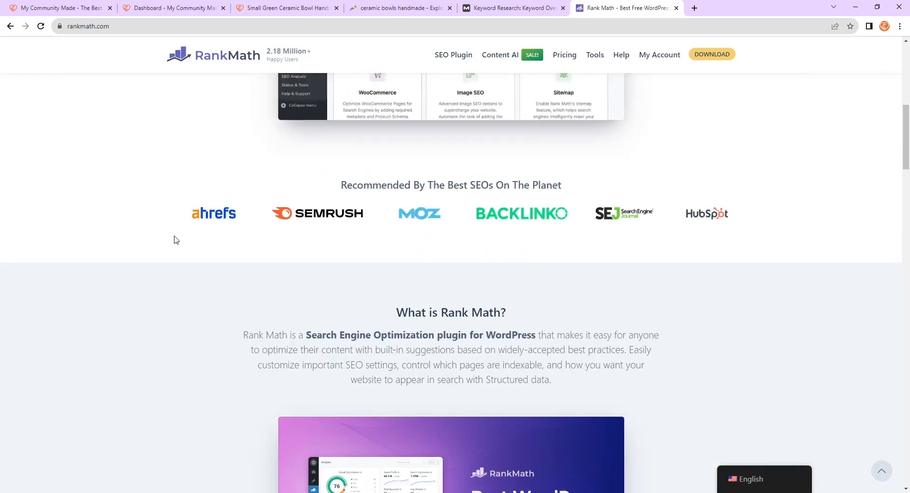
scroll(187, 242, down, 8)
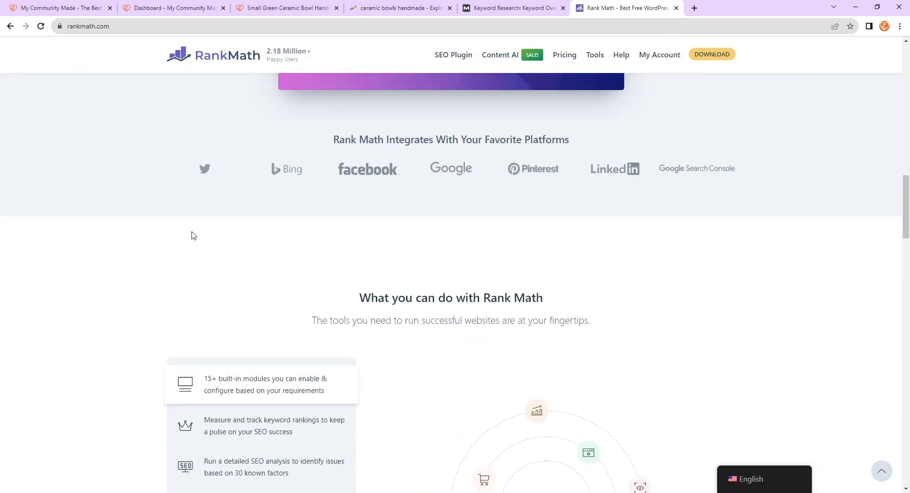
scroll(194, 235, down, 4)
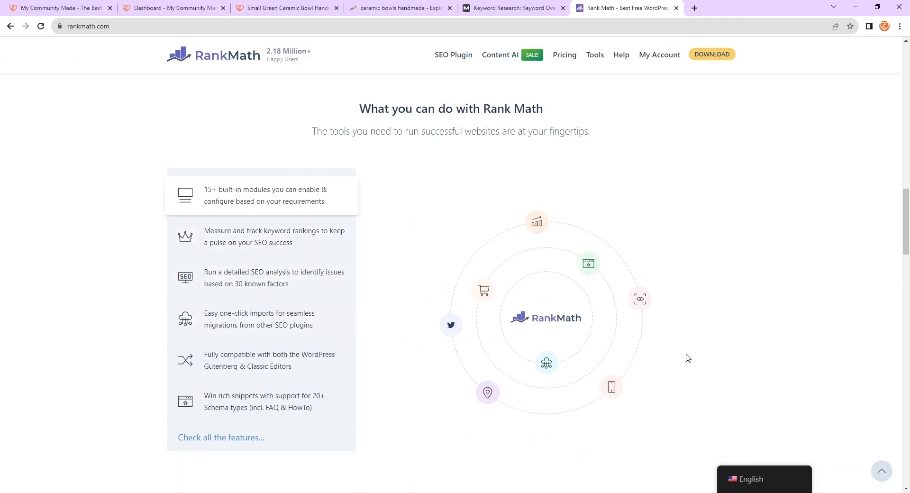
scroll(680, 270, down, 15)
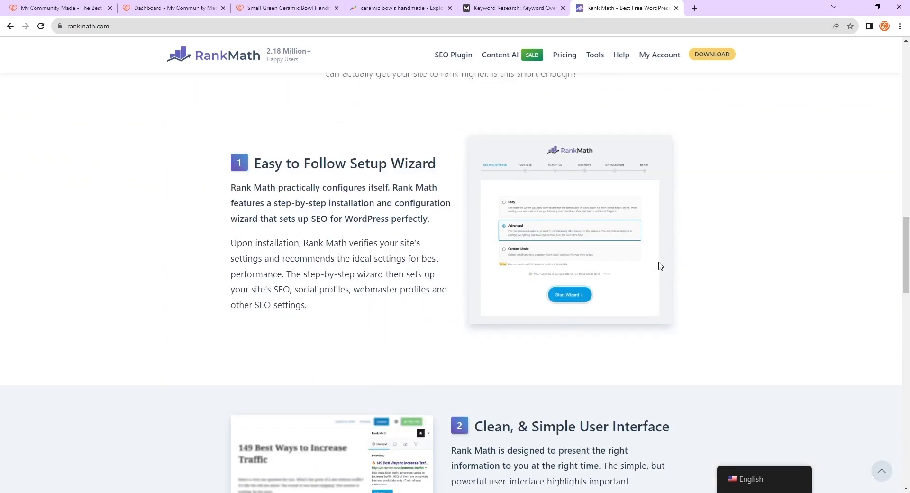
scroll(660, 265, down, 13)
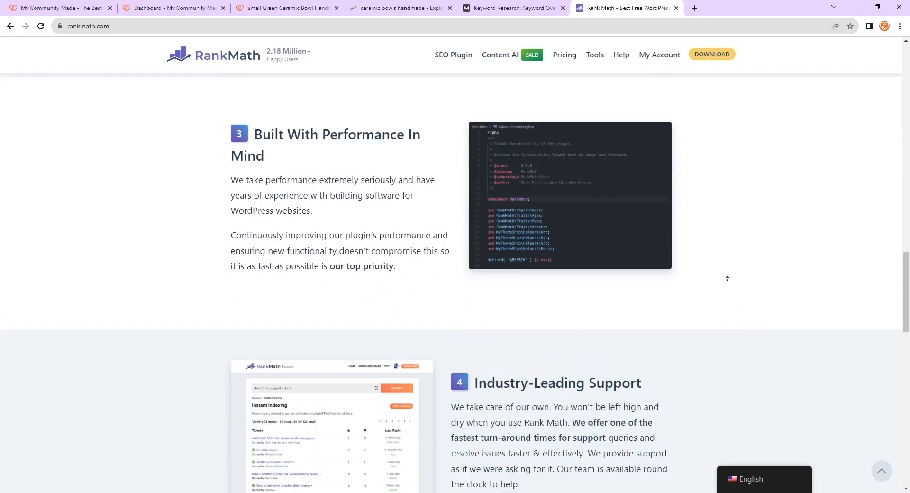
scroll(727, 279, up, 20)
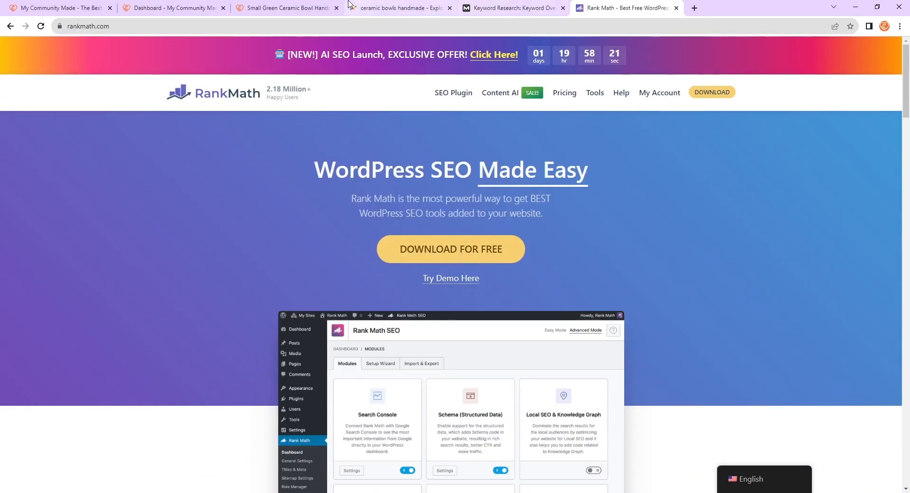
- Return to the product edit page and inspect the focus keyword's Rank Math score
click(294, 8)
click(171, 7)
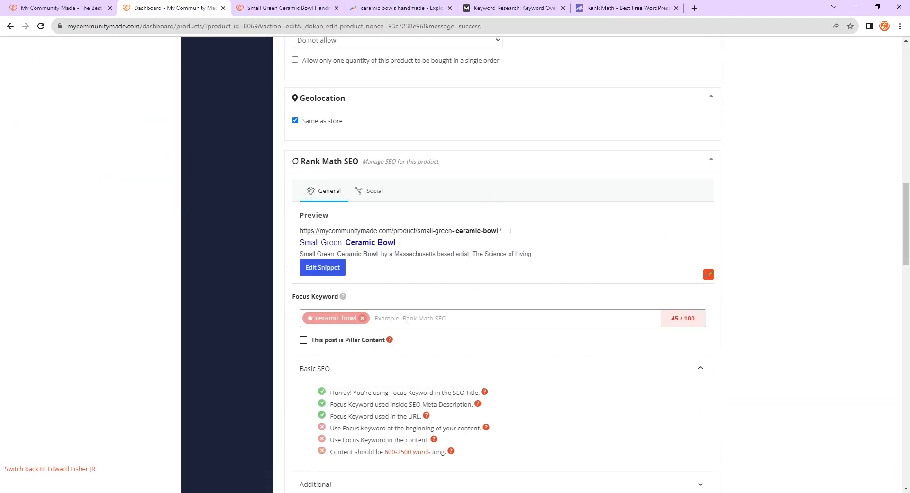
scroll(407, 319, down, 3)
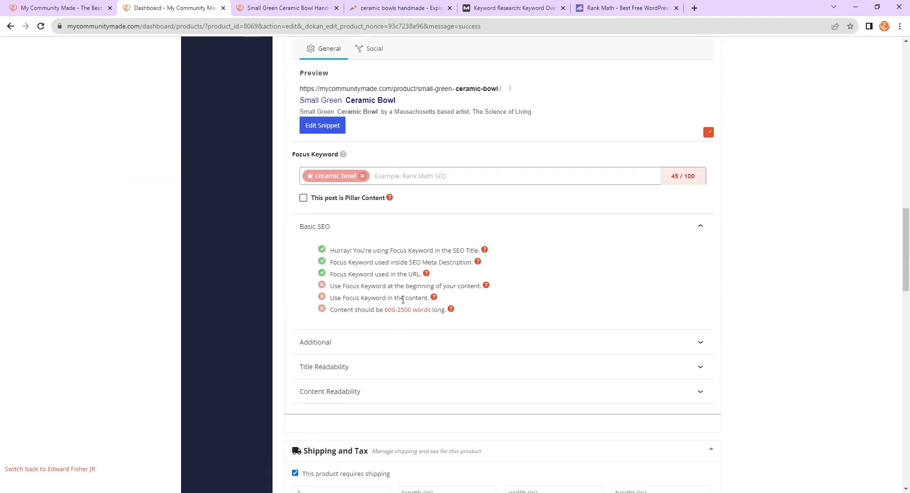
scroll(402, 299, up, 3)
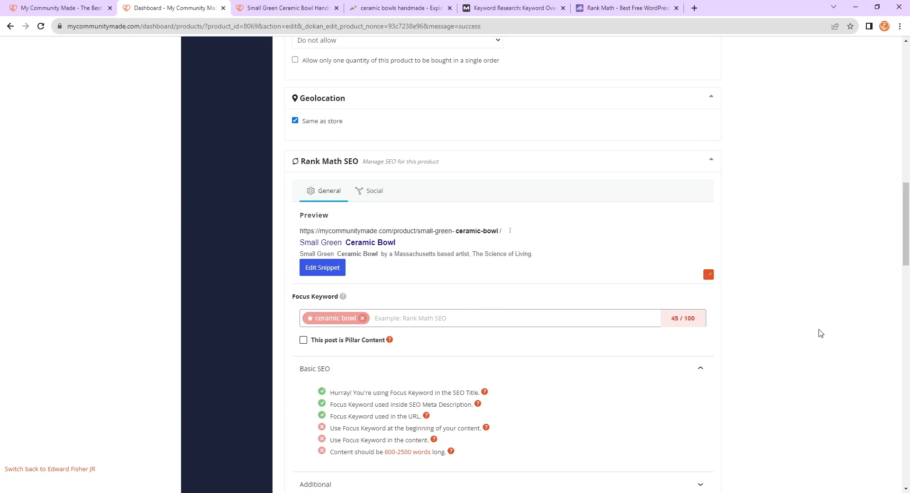
double_click(672, 321)
click(736, 318)
- Review the Basic SEO checklist and the product descriptions on the edit page
scroll(424, 427, down, 1)
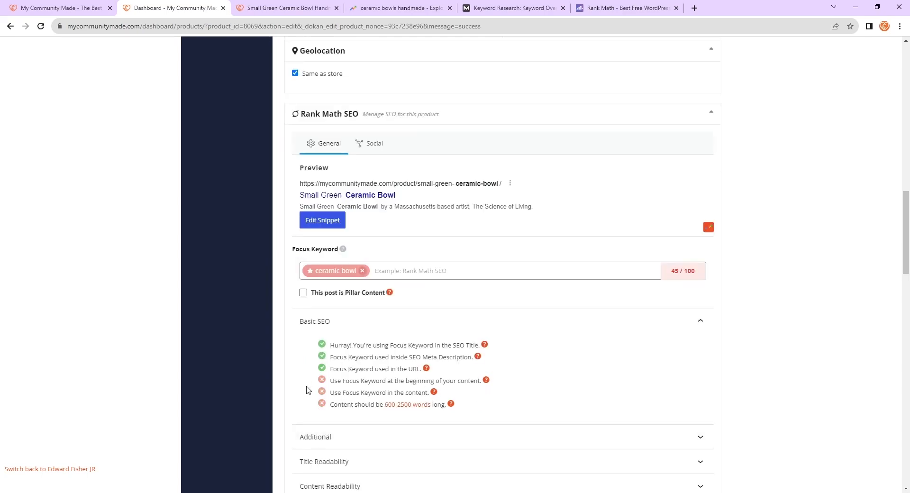
scroll(468, 412, down, 2)
scroll(737, 345, up, 4)
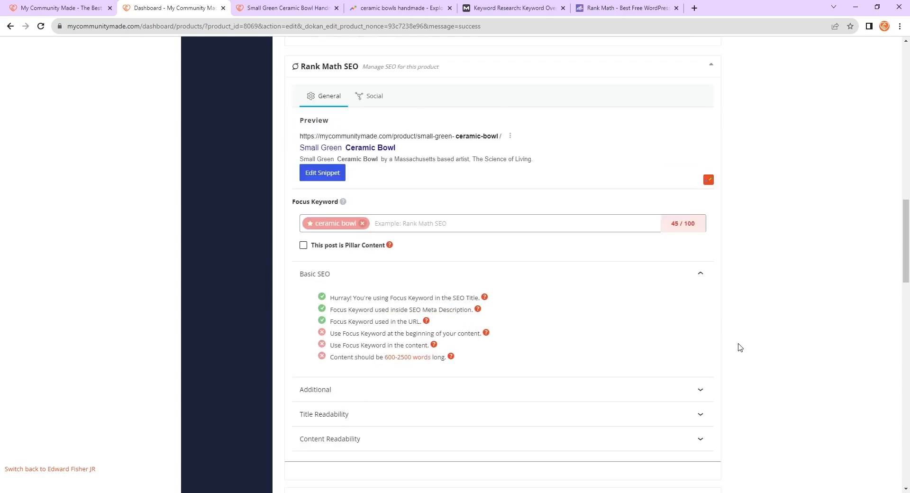
scroll(705, 398, up, 5)
scroll(705, 398, down, 7)
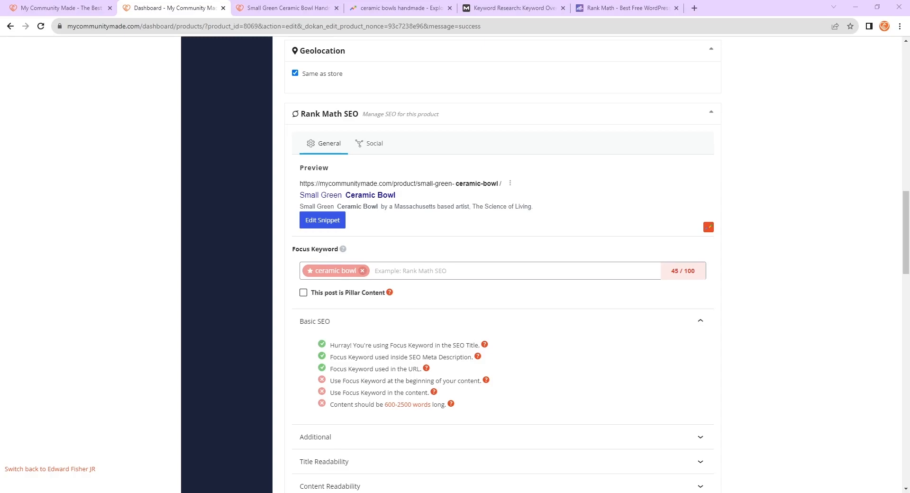
scroll(502, 265, up, 15)
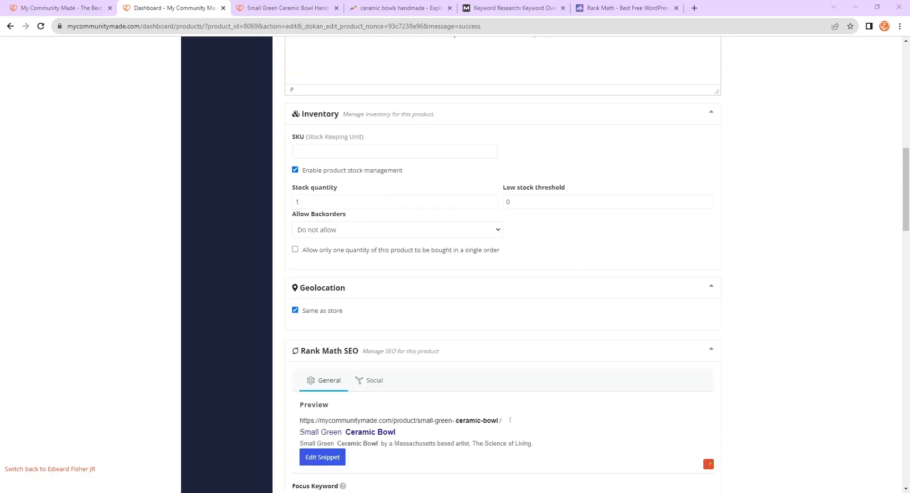
scroll(650, 142, down, 15)
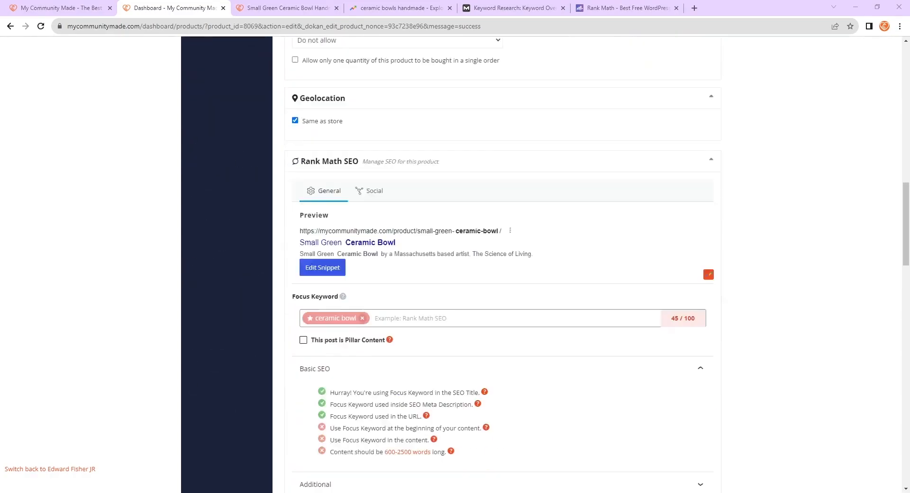
scroll(650, 143, up, 10)
scroll(650, 213, up, 10)
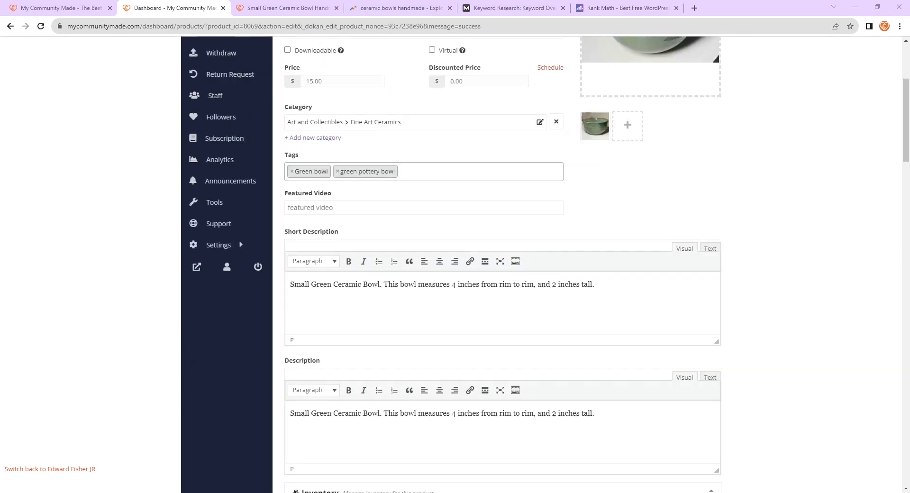
scroll(650, 213, down, 4)
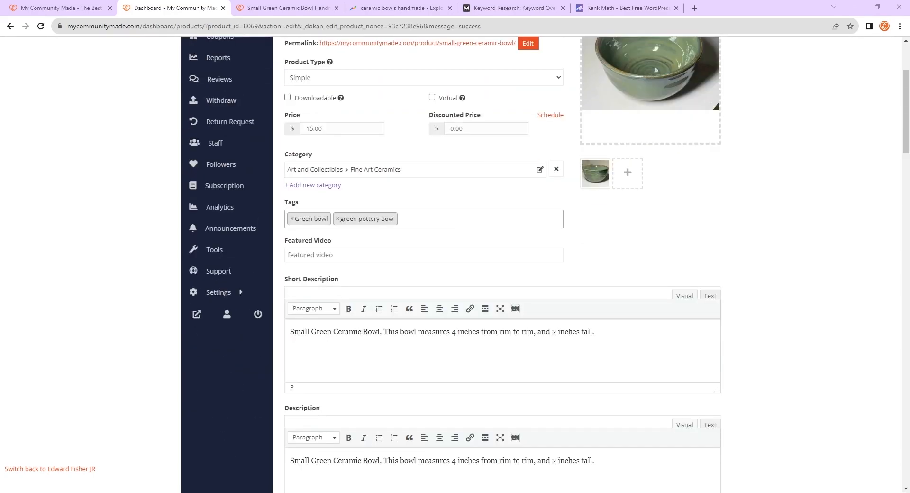
scroll(502, 265, up, 3)
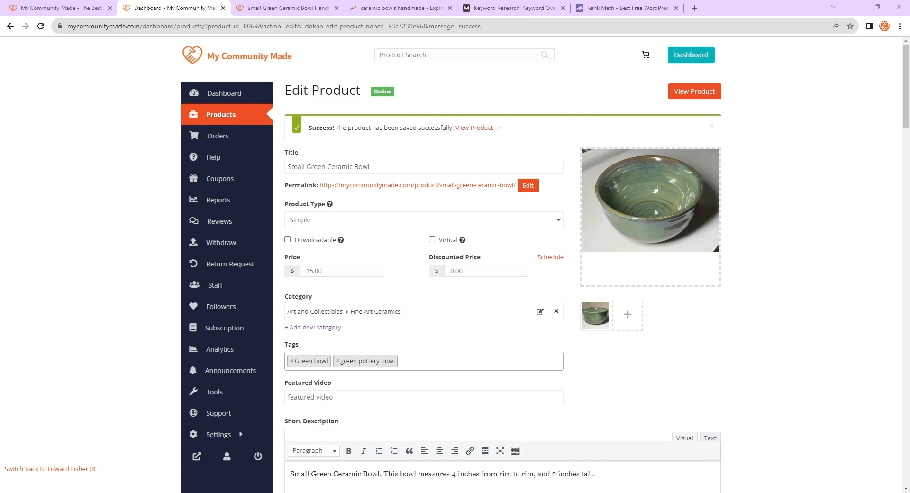
- Review the product title and permalink on the edit page
scroll(455, 265, down, 3)
scroll(454, 266, up, 3)
drag(288, 167, 316, 167)
click(326, 168)
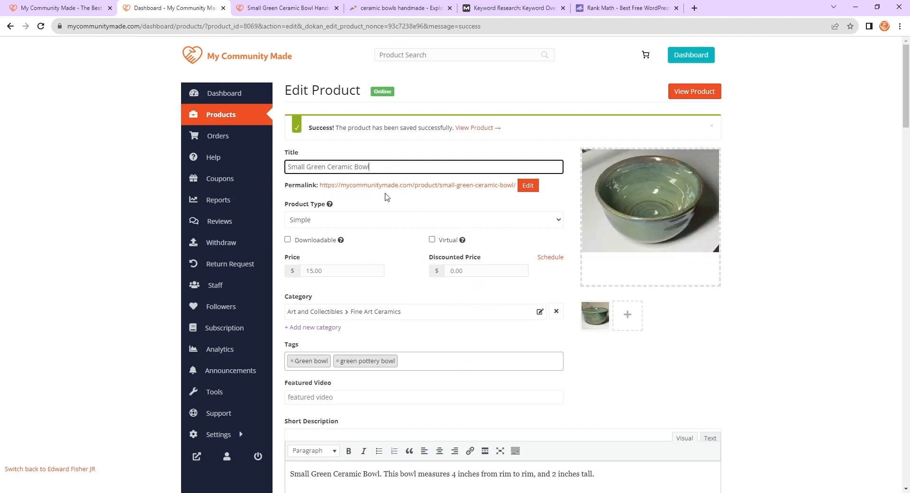
click(741, 320)
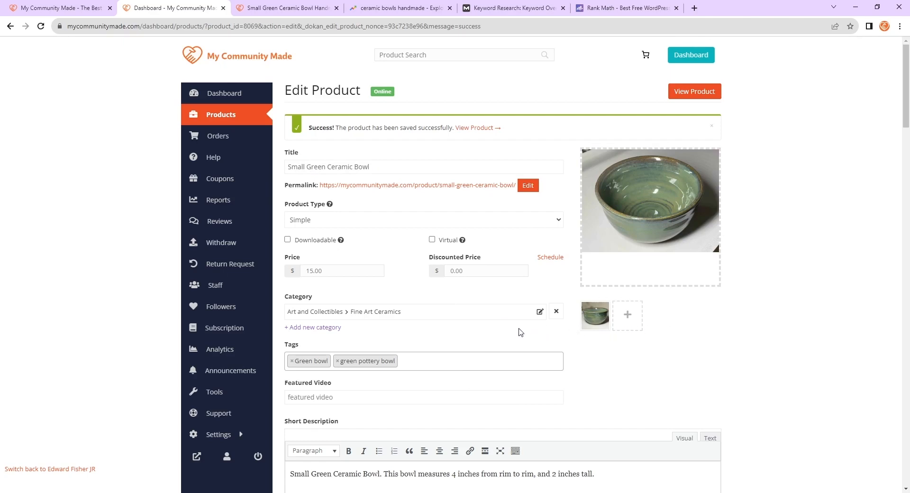
click(396, 161)
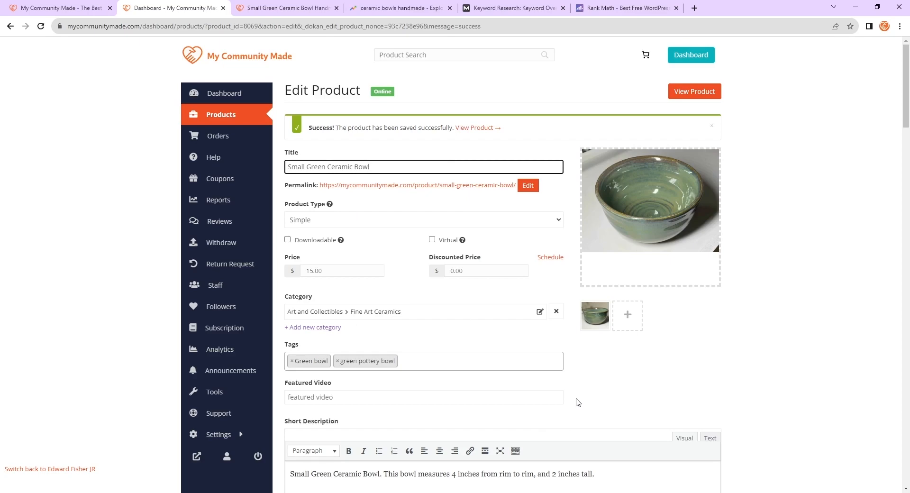
- Switch to the Google Trends tab and change the search term to ceramic bowl handmade
click(401, 8)
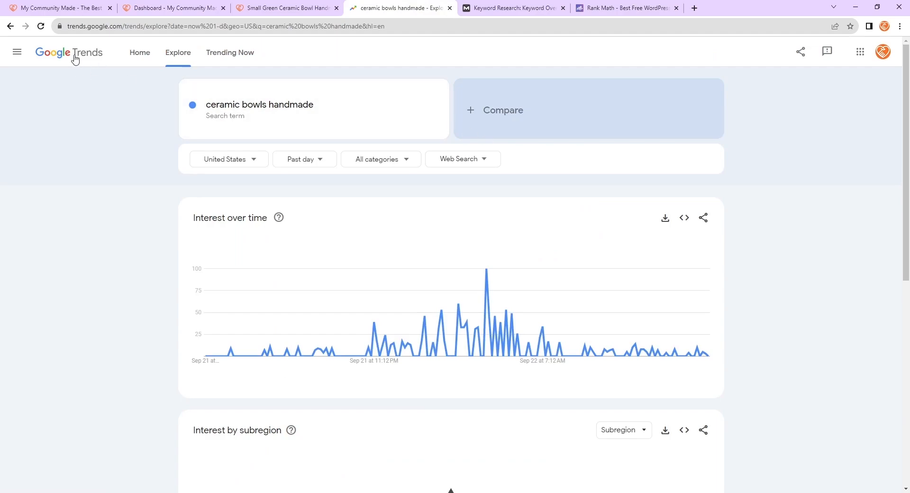
scroll(398, 246, down, 8)
scroll(424, 304, up, 8)
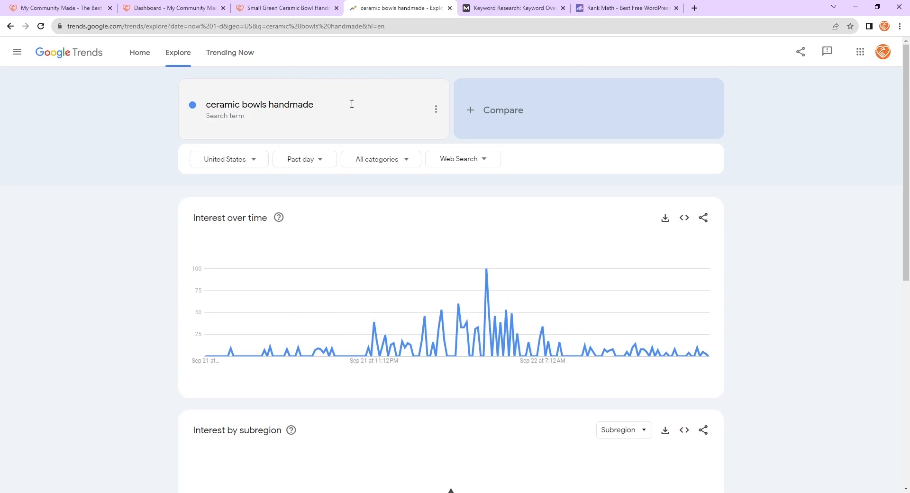
click(271, 110)
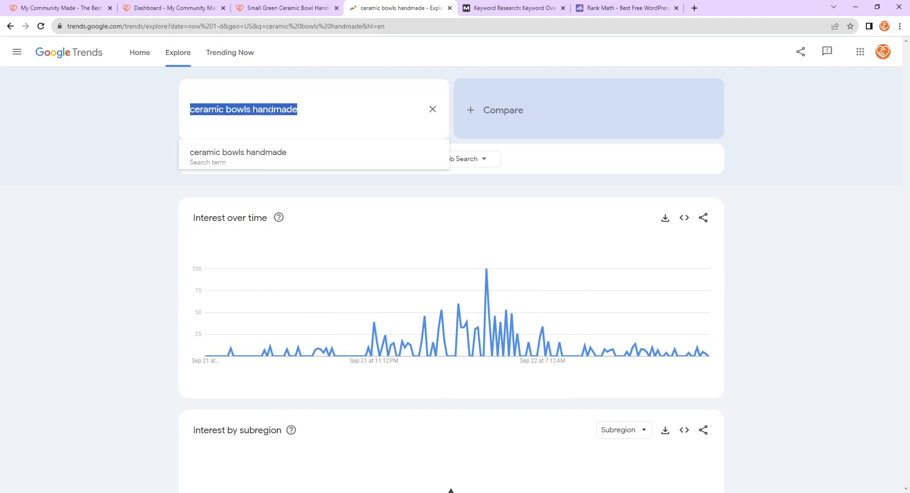
click(254, 111)
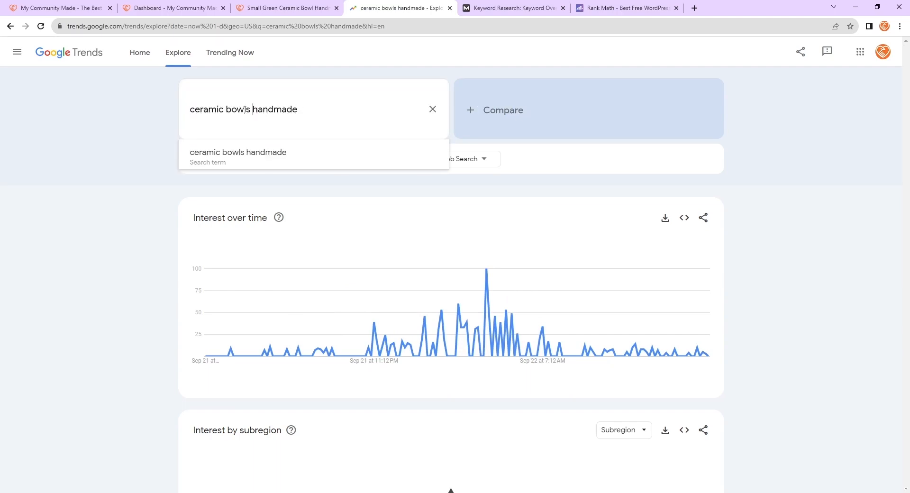
key(Left)
key(BackSpace)
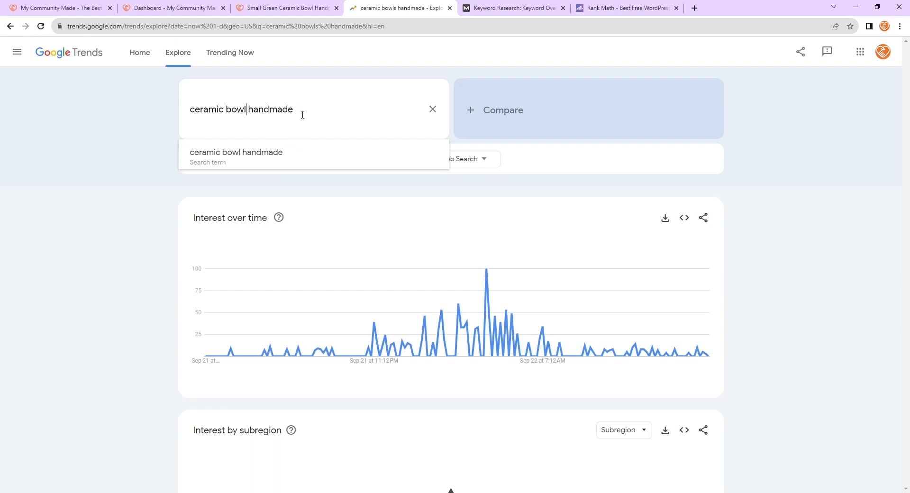
key(Return)
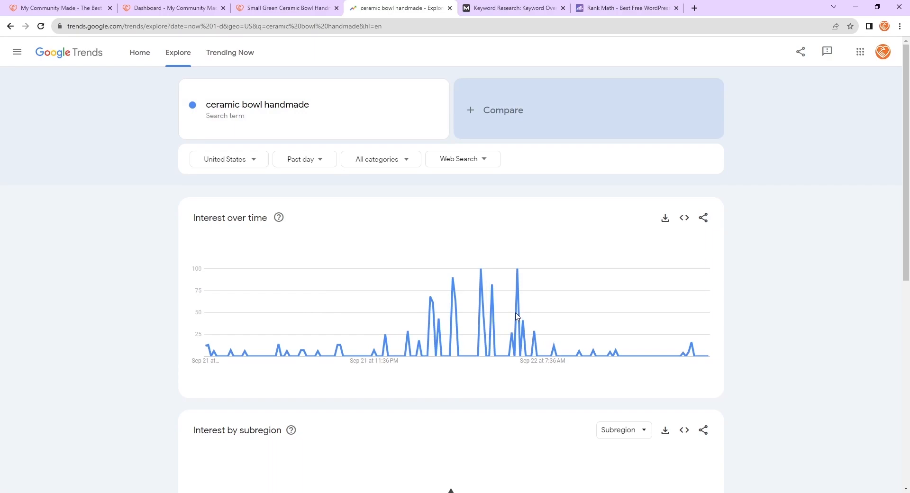
- Switch the related topics list for the search term from Rising to Top
scroll(516, 314, down, 7)
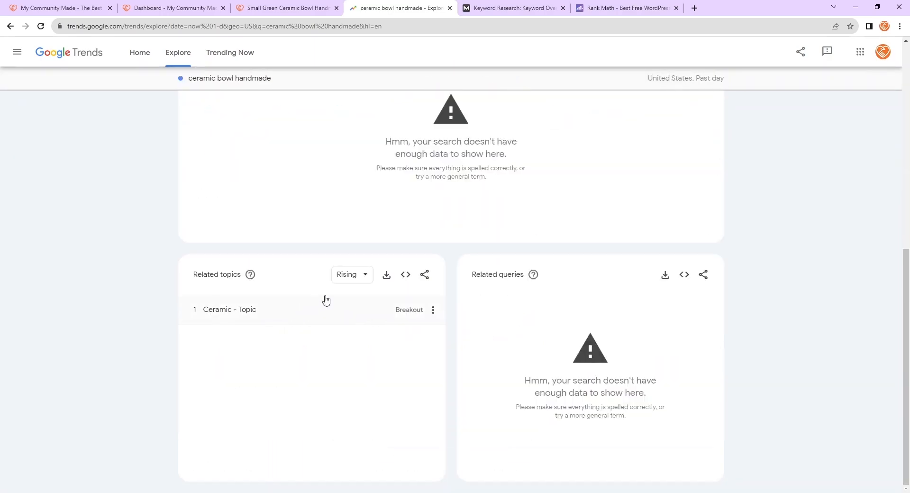
click(347, 274)
click(347, 306)
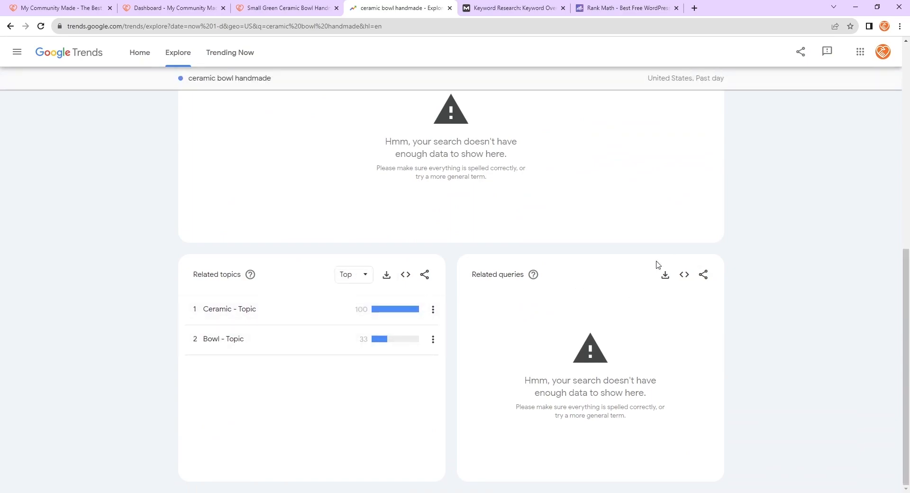
scroll(341, 382, up, 4)
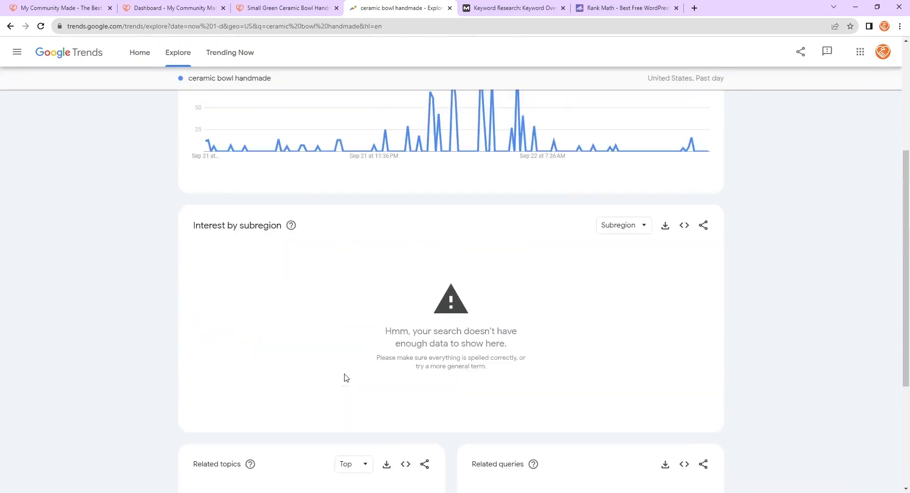
scroll(344, 378, up, 4)
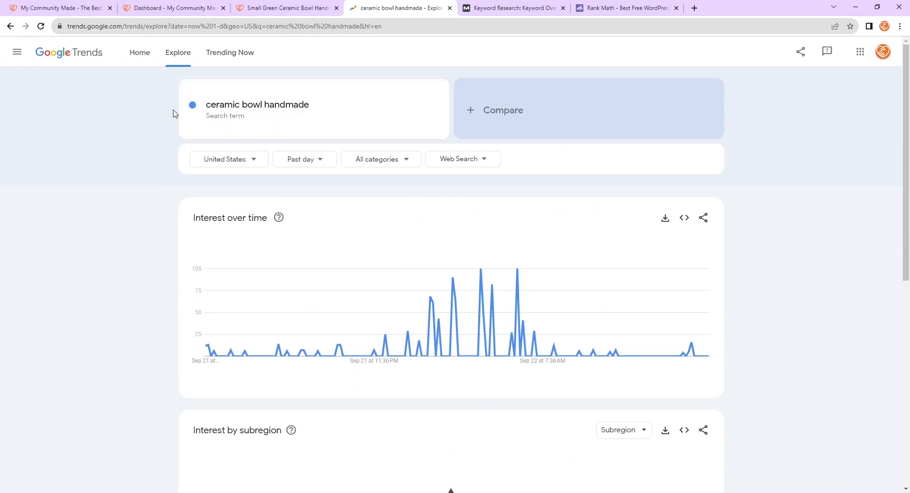
- Add ceramic bowl as a comparison search term
click(296, 110)
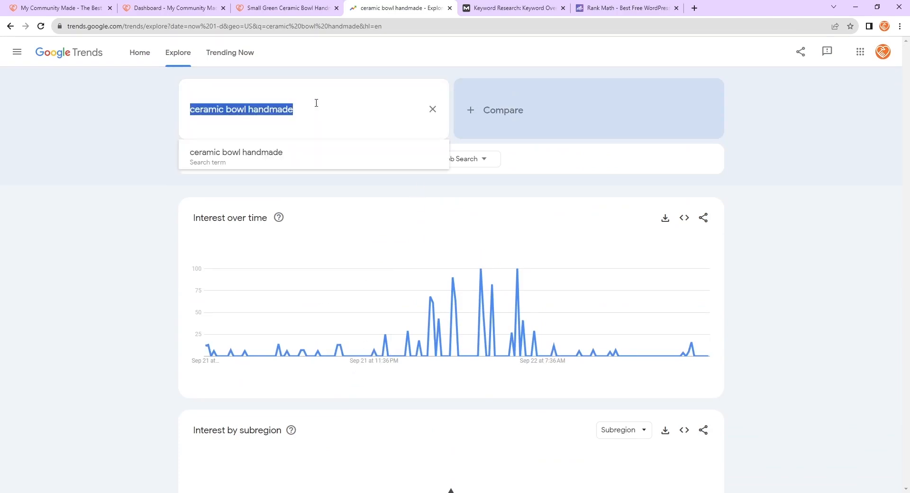
click(515, 109)
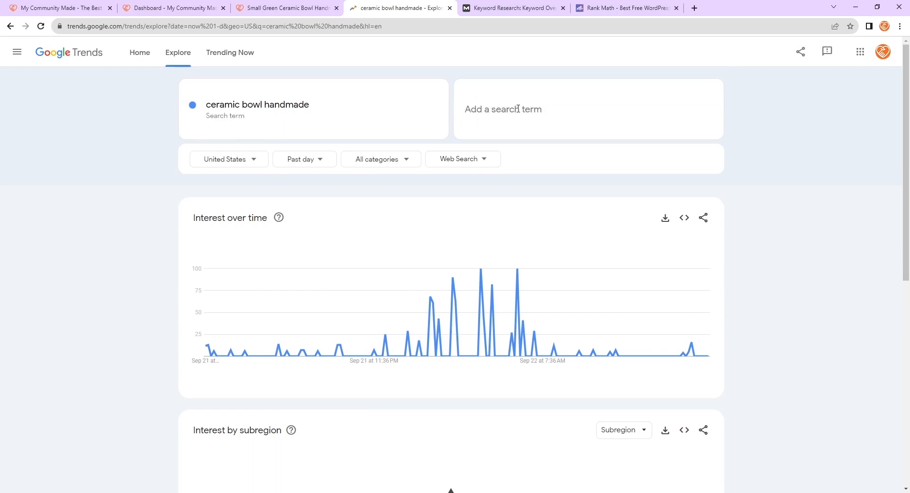
text(ceramic bow)
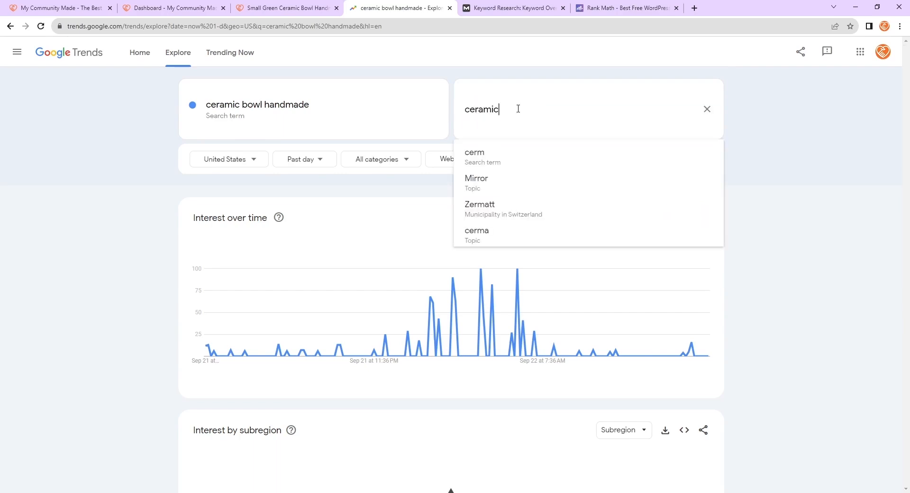
text(l)
key(Return)
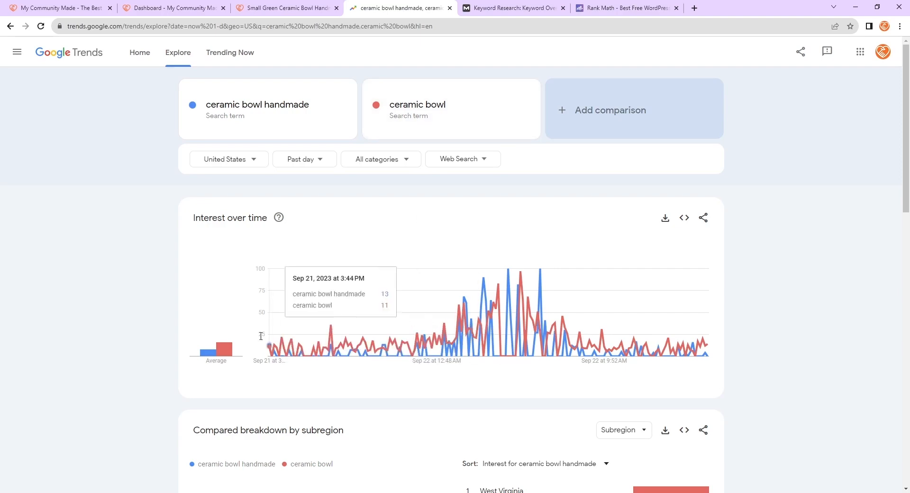
- Examine the two terms' average interest, subregion breakdown and related queries
mouse_move(225, 349)
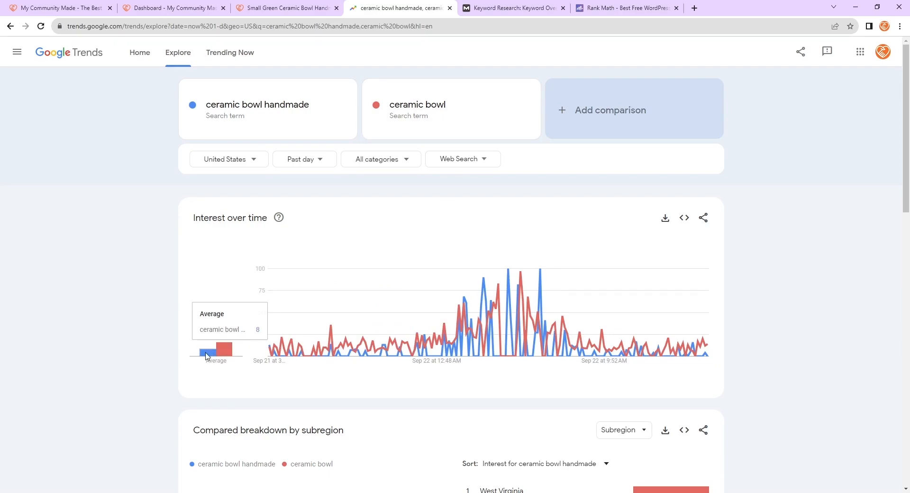
scroll(207, 356, down, 5)
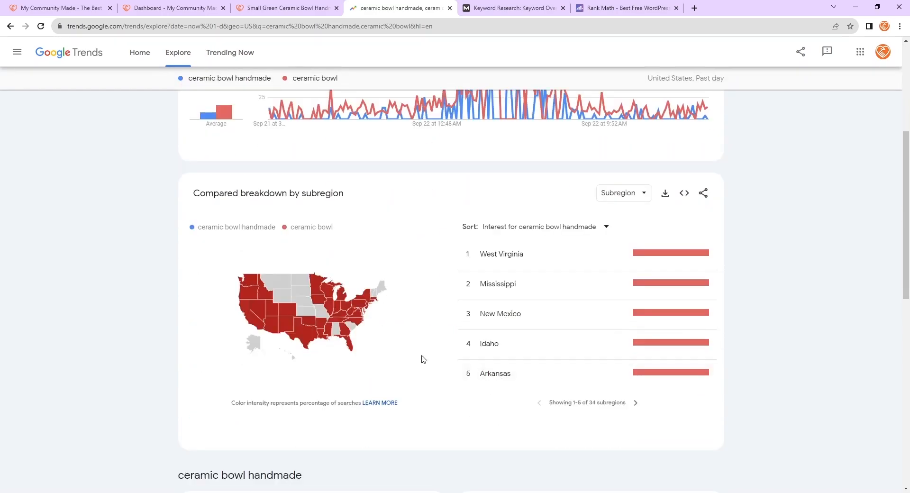
scroll(423, 359, down, 10)
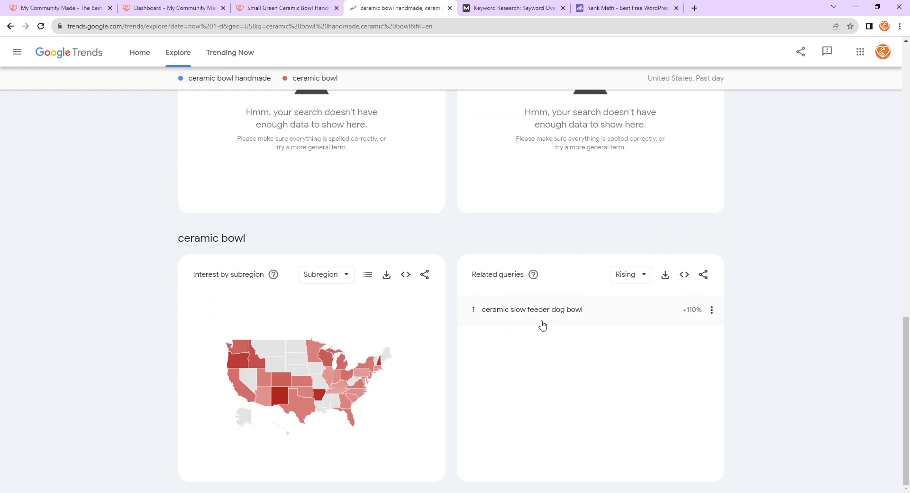
scroll(464, 377, up, 3)
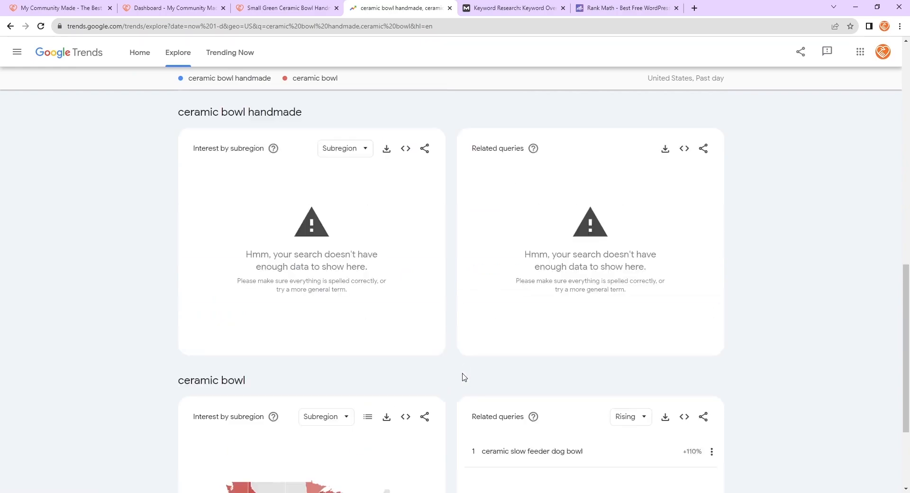
scroll(464, 377, up, 6)
scroll(419, 395, down, 5)
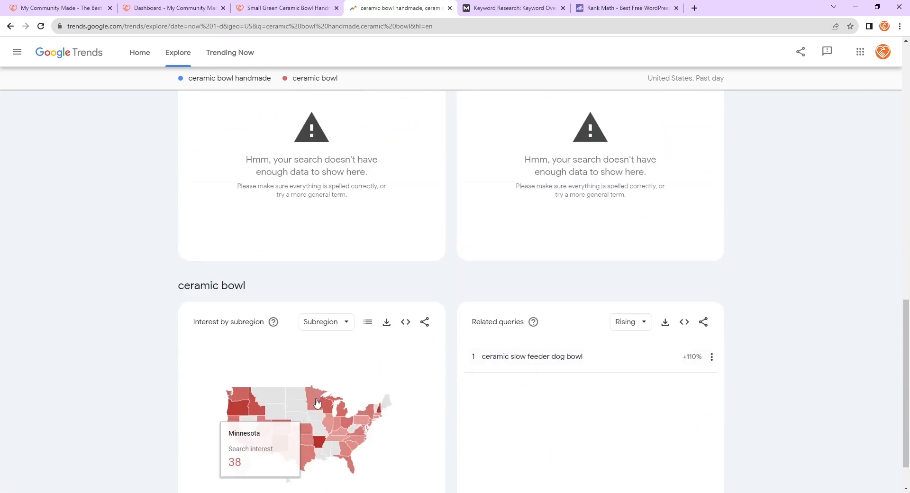
scroll(231, 378, down, 1)
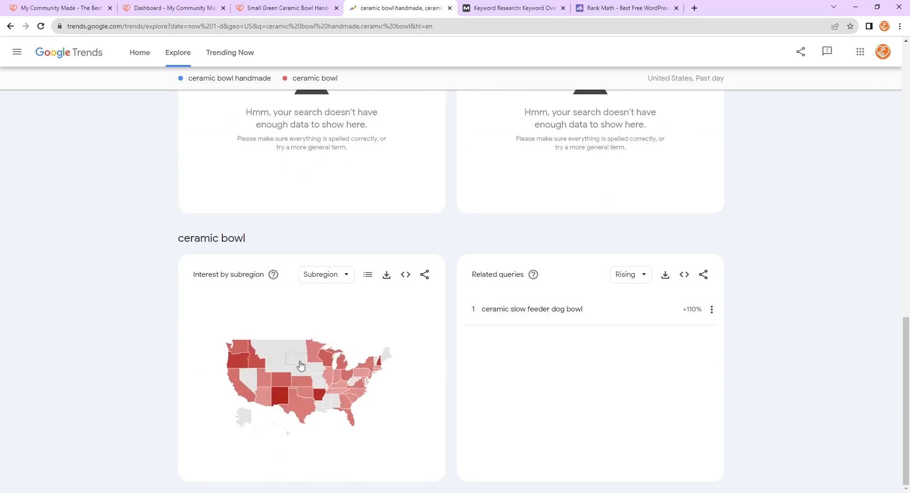
mouse_move(317, 401)
scroll(352, 309, up, 15)
scroll(398, 381, down, 4)
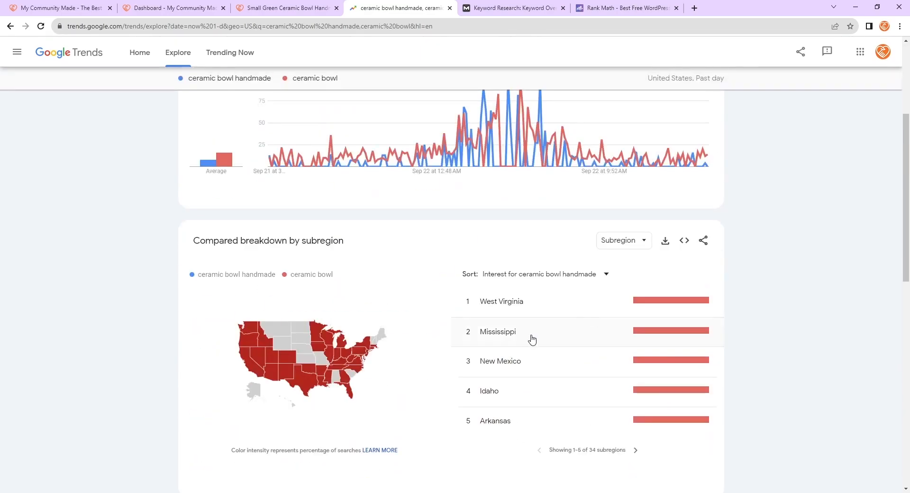
scroll(532, 340, up, 4)
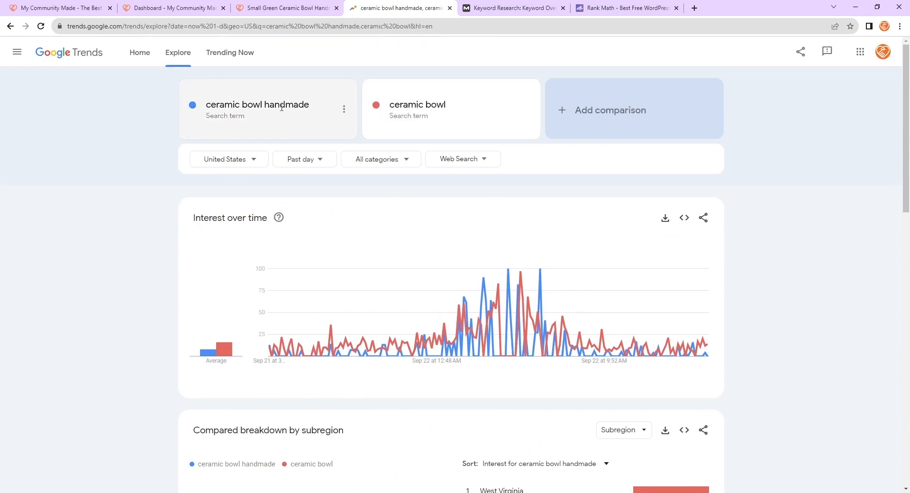
- Add pottery bowl as a third comparison search term
click(651, 116)
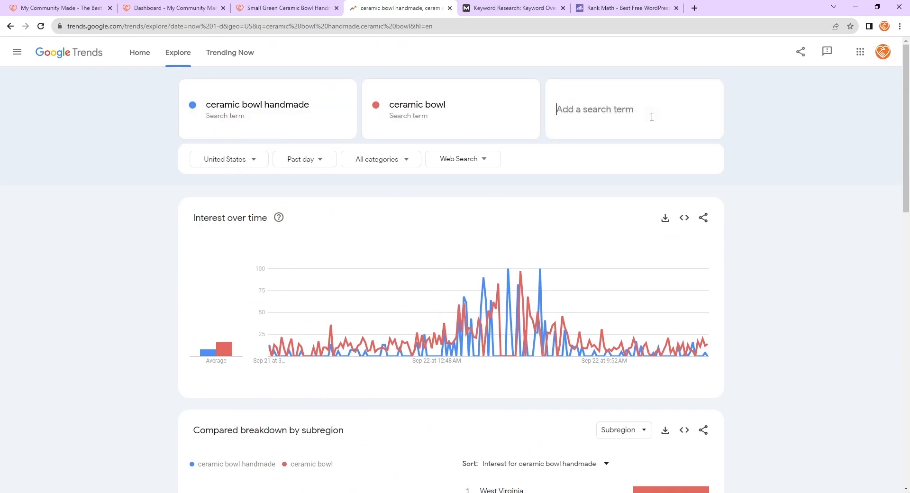
text(pott)
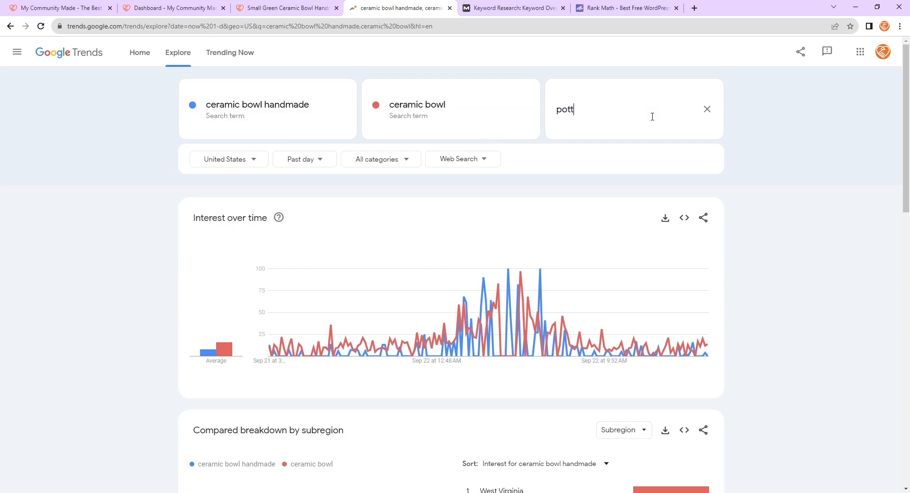
text(ery )
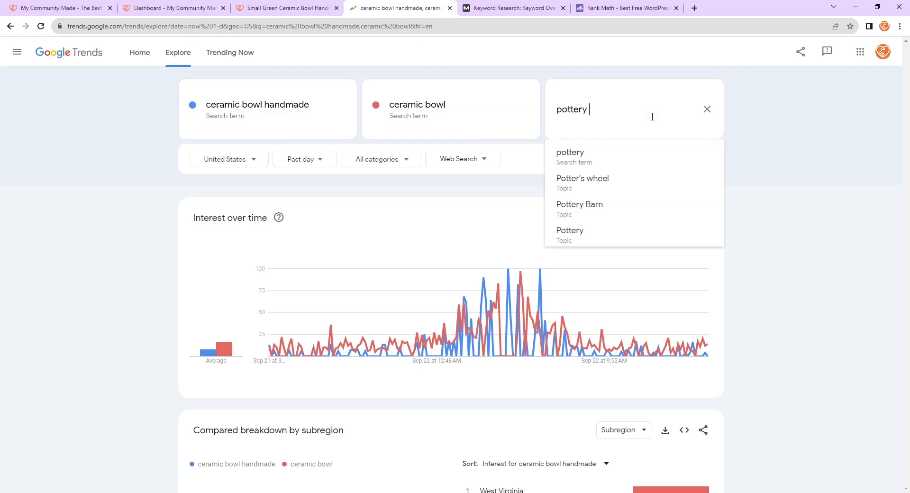
text(bowl)
key(Return)
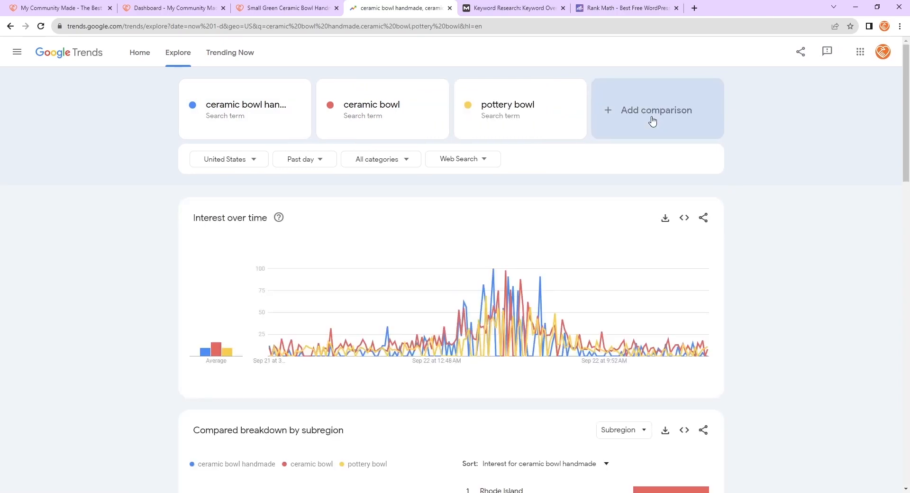
- Examine the three terms' average interest, subregion breakdown and related queries
mouse_move(232, 356)
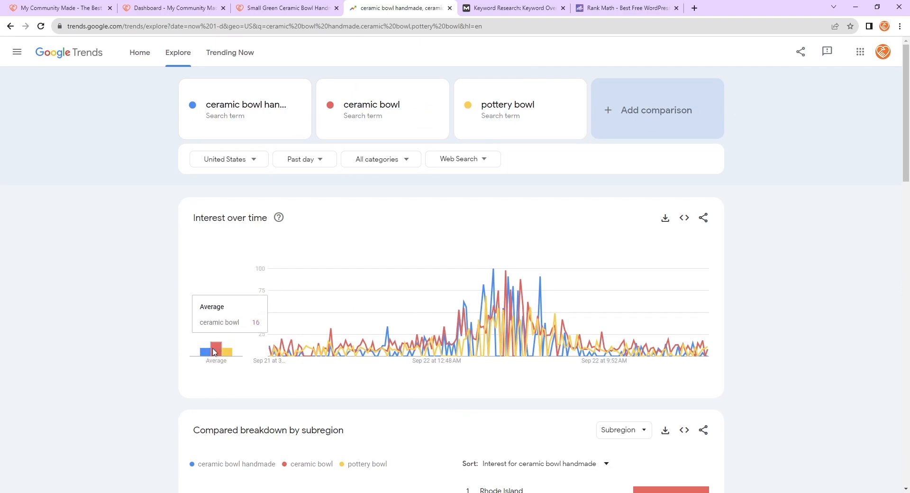
scroll(222, 353, down, 5)
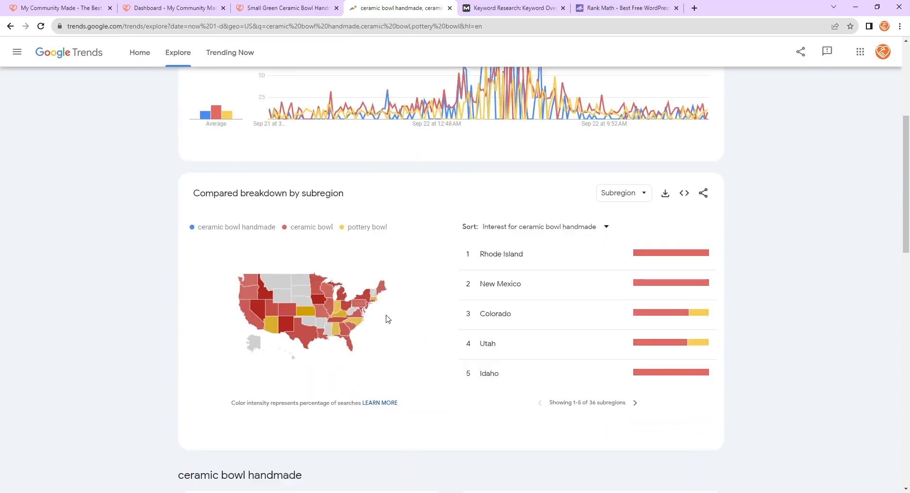
mouse_move(378, 304)
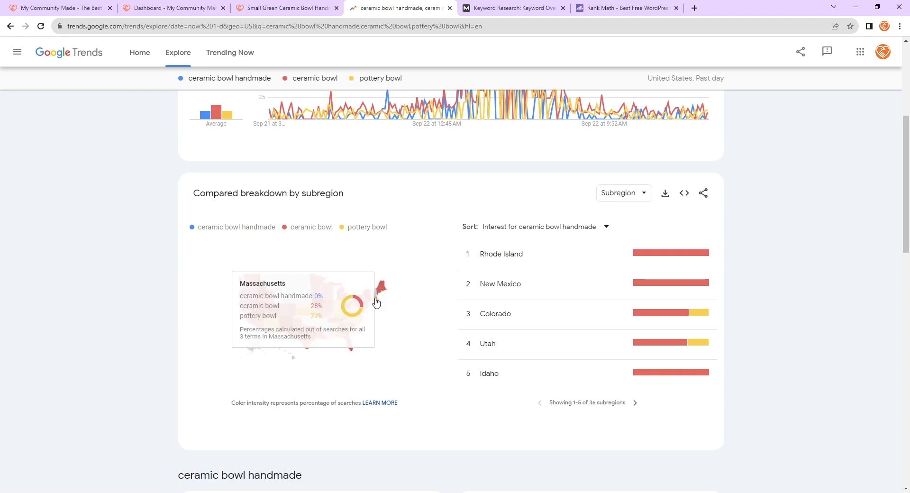
scroll(536, 260, down, 13)
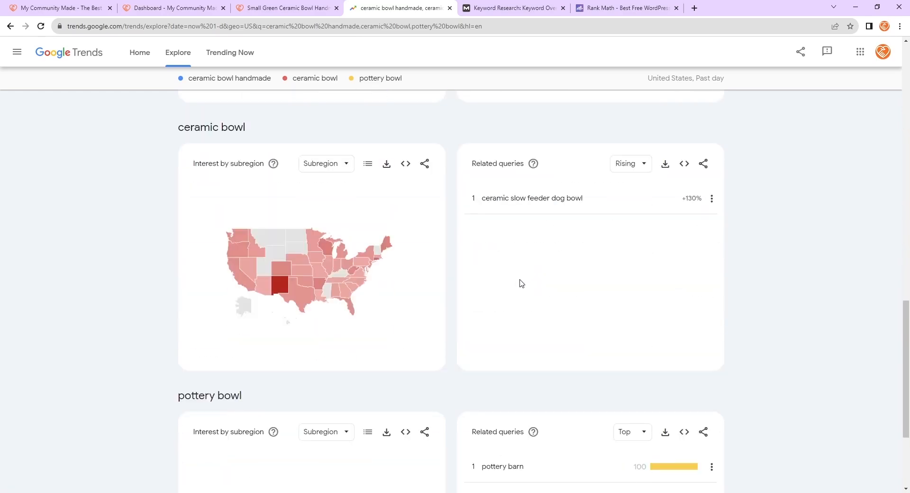
scroll(567, 239, down, 3)
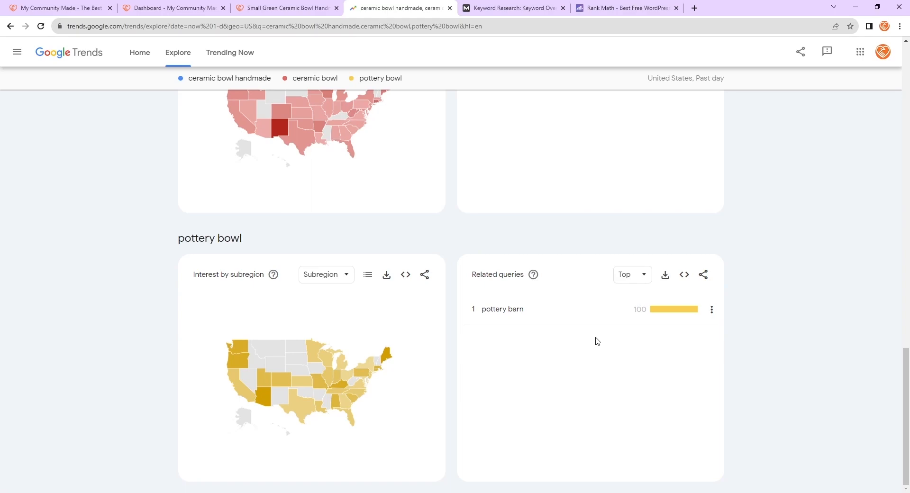
scroll(597, 341, up, 10)
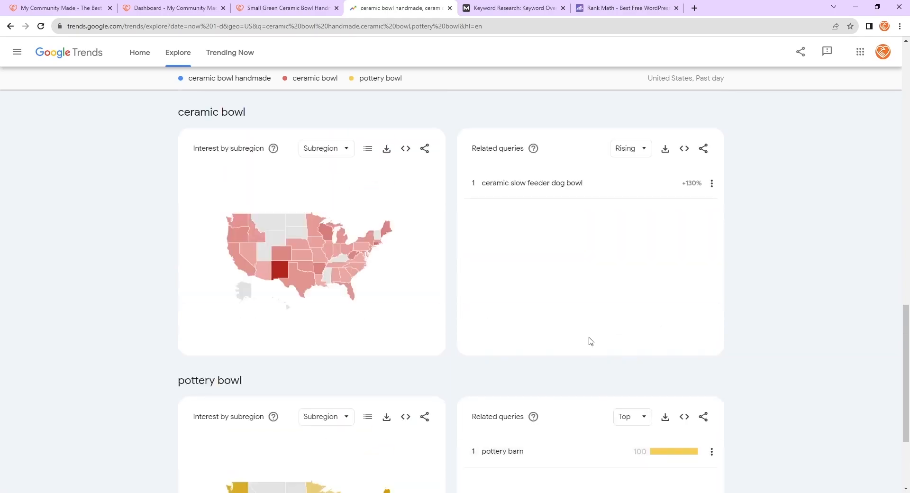
scroll(576, 378, up, 10)
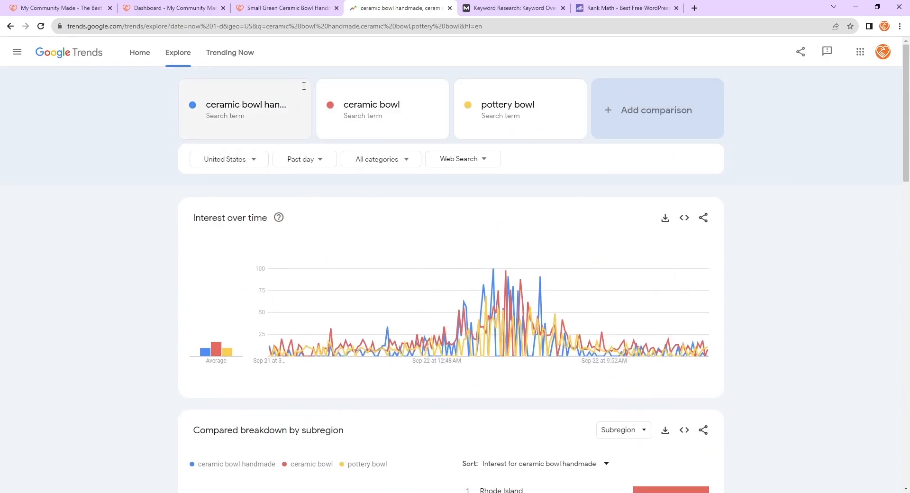
click(299, 112)
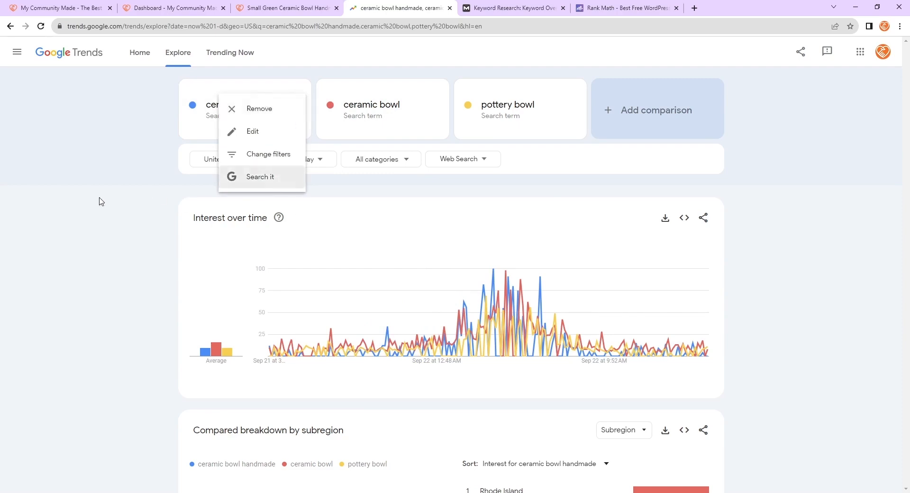
click(124, 199)
click(295, 114)
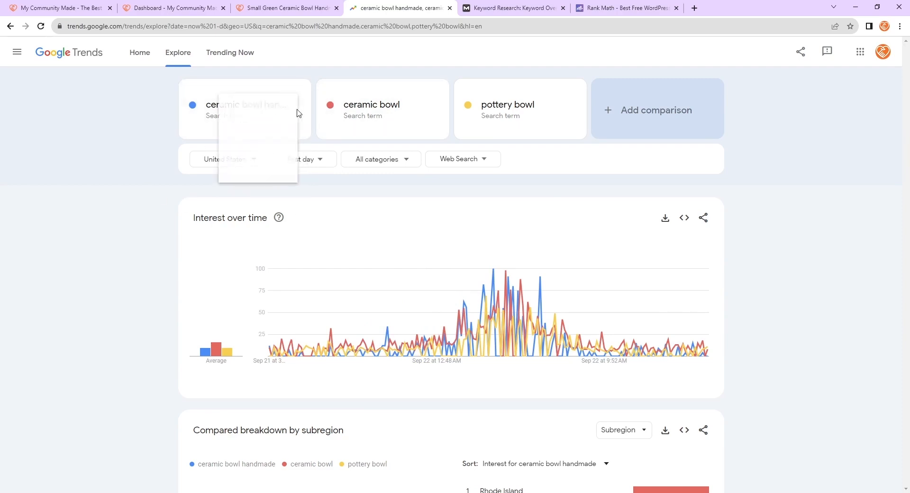
click(82, 207)
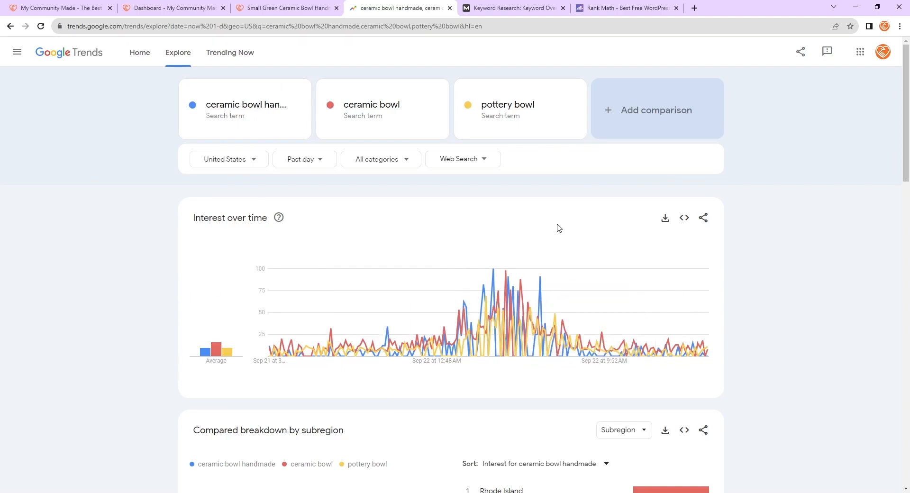
- Change the comparison time range to Past 90 days and review the interest chart and subregion breakdown
click(317, 160)
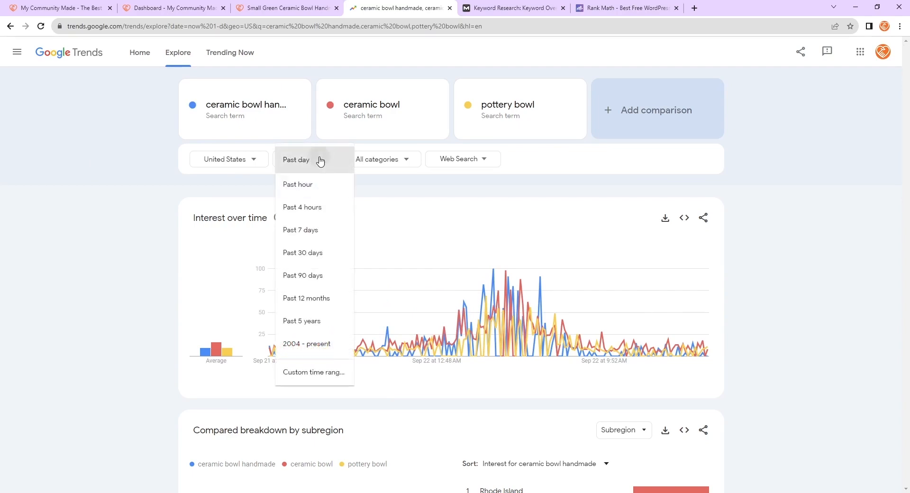
click(319, 160)
click(306, 160)
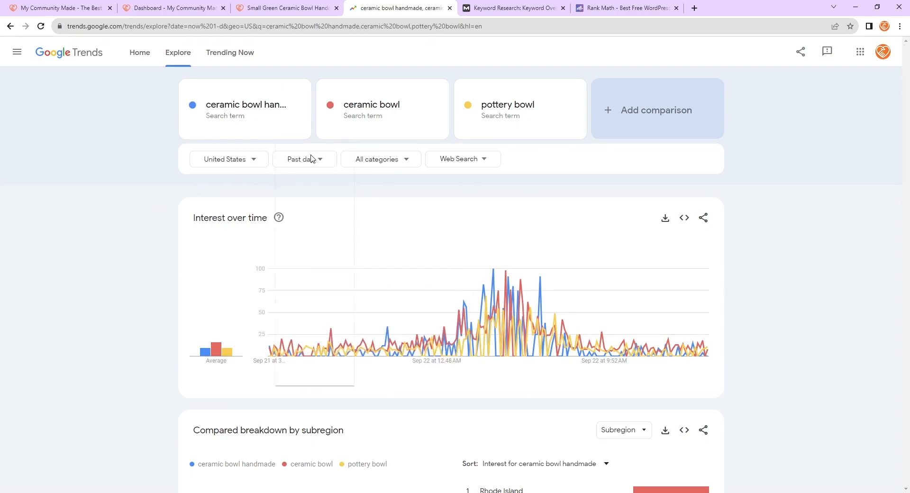
click(307, 160)
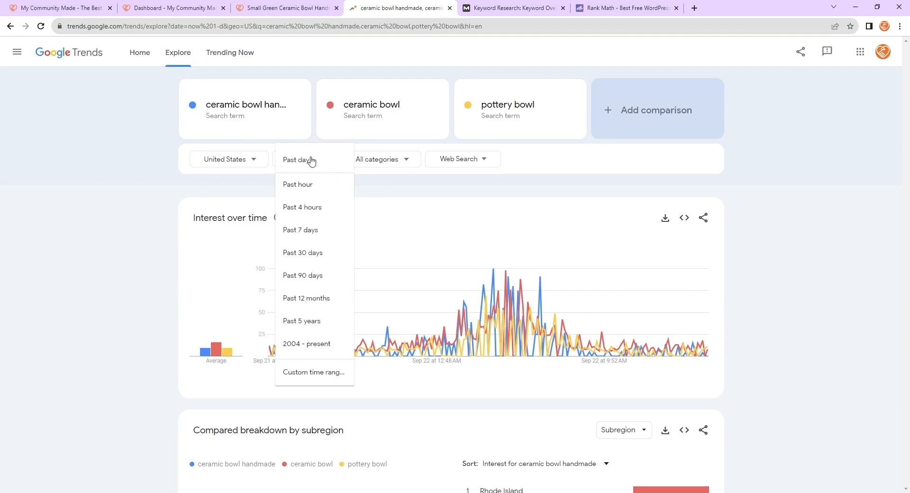
click(309, 276)
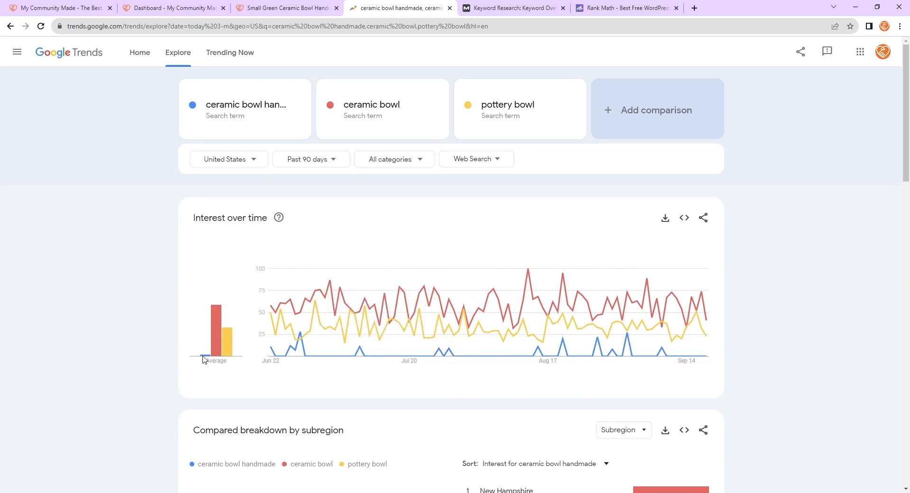
mouse_move(203, 359)
scroll(474, 368, down, 2)
scroll(488, 375, down, 7)
scroll(488, 374, up, 6)
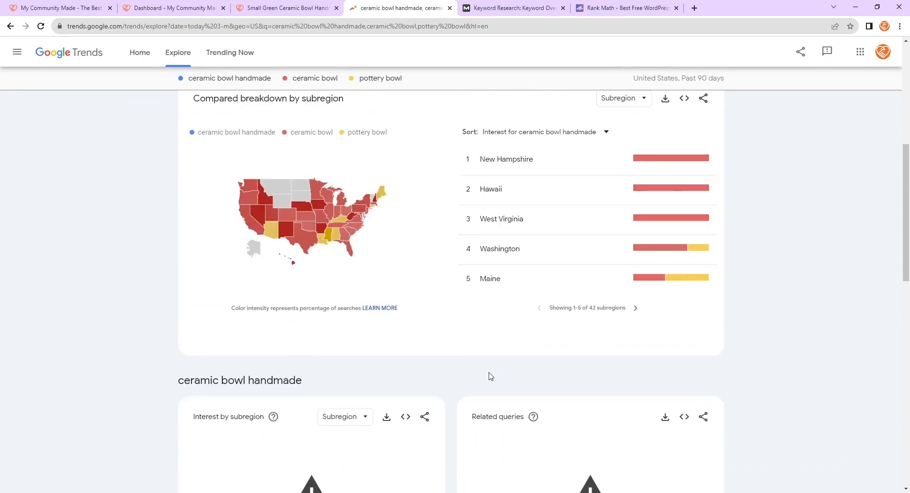
- Change the comparison time range to Past 30 days
scroll(521, 394, up, 3)
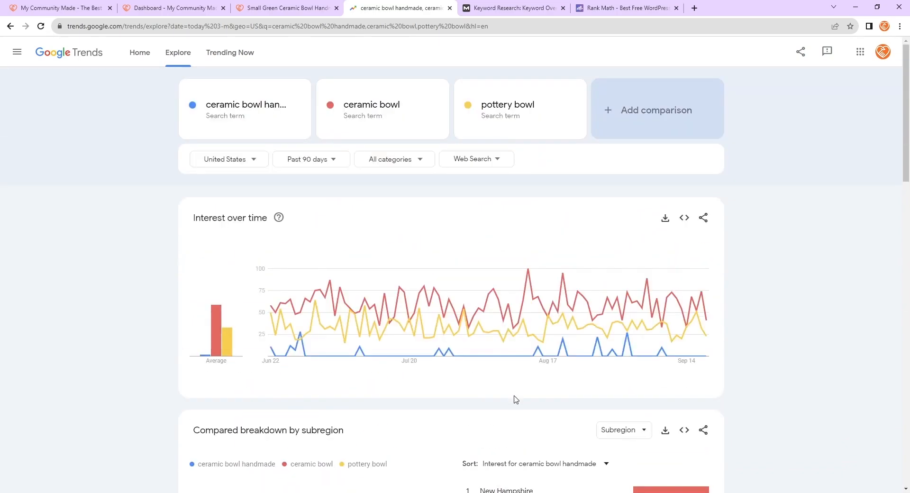
click(304, 160)
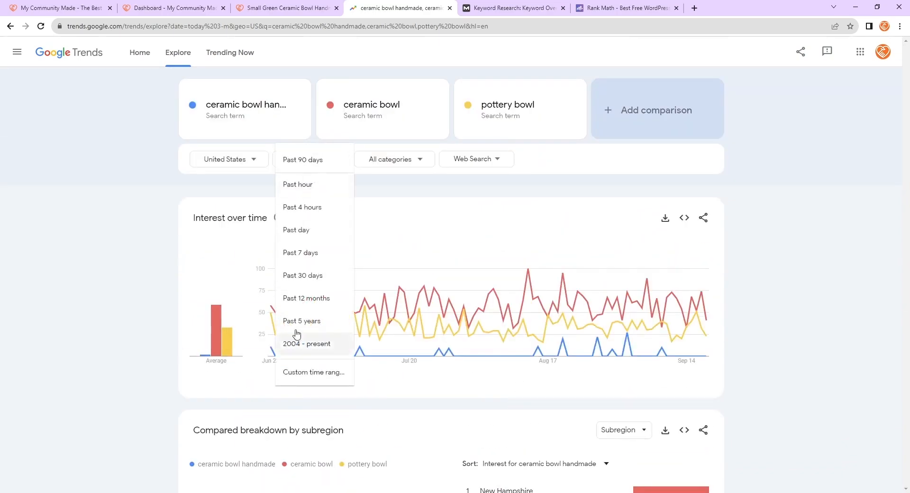
click(299, 276)
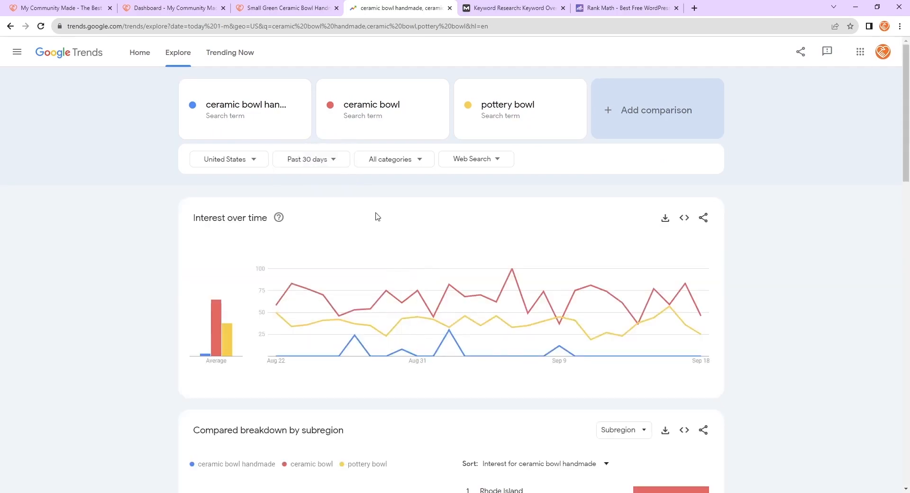
- Try the Past hour and Past day time ranges, then set the time range back to Past 90 days
click(333, 165)
click(330, 183)
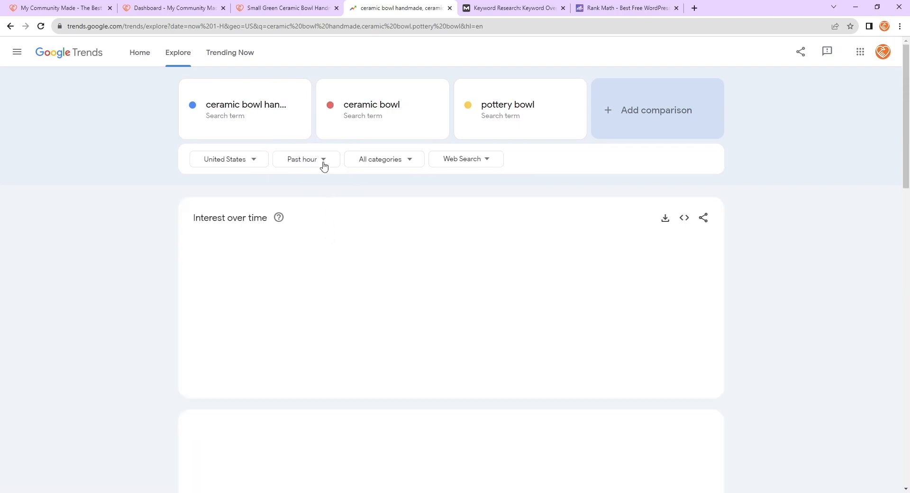
click(324, 165)
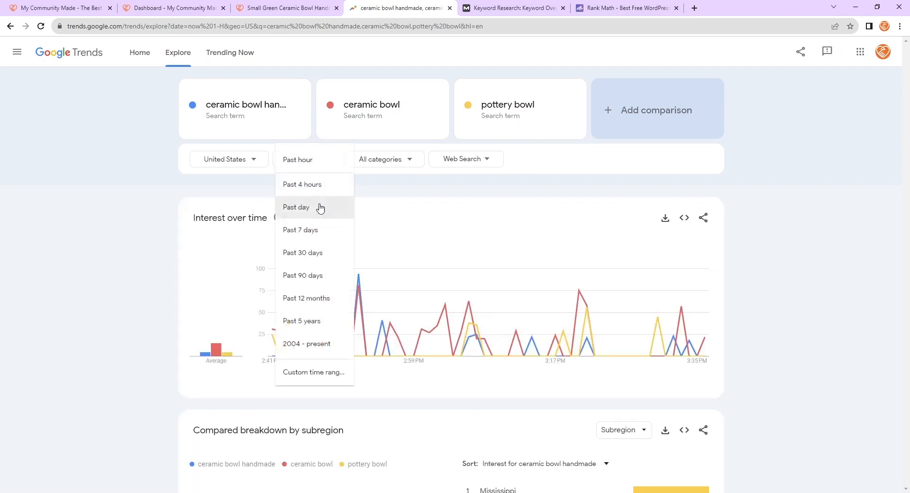
click(319, 204)
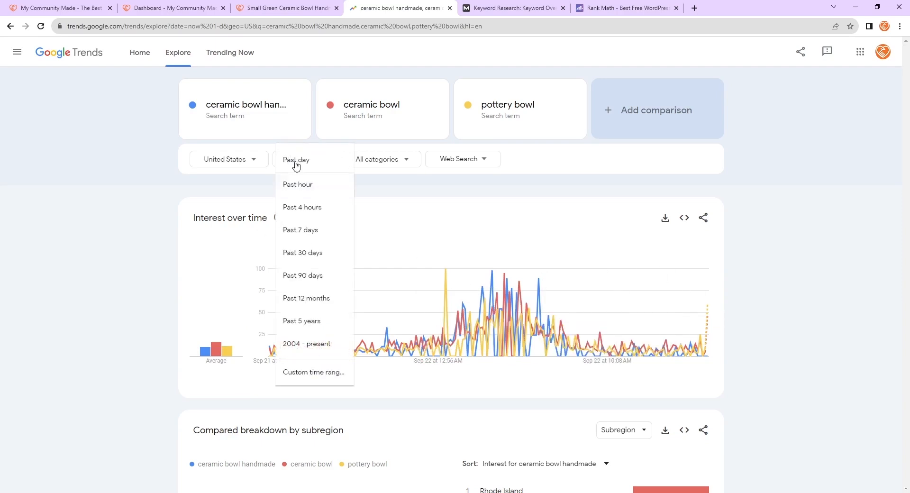
click(319, 275)
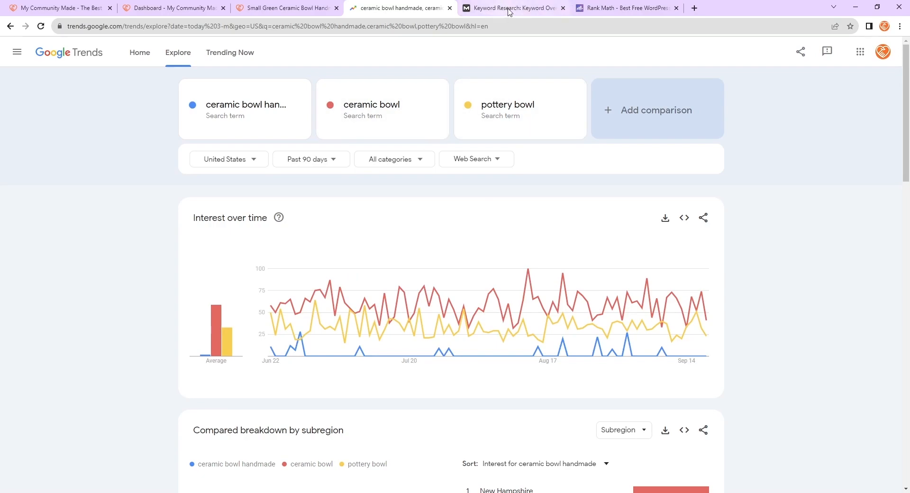
- Switch to the Moz keyword overview for ceramic bowl handmade and examine its volume, difficulty and priority metrics
click(473, 7)
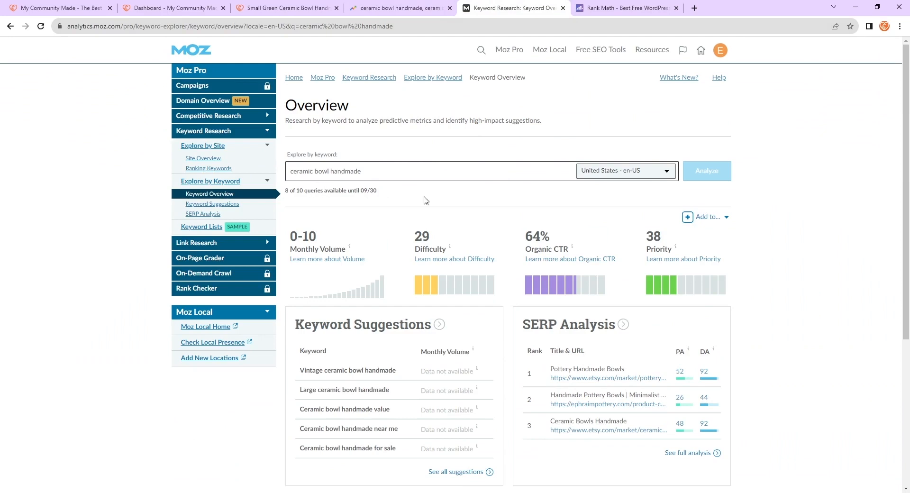
drag(377, 174, 286, 177)
click(401, 190)
drag(392, 172, 291, 178)
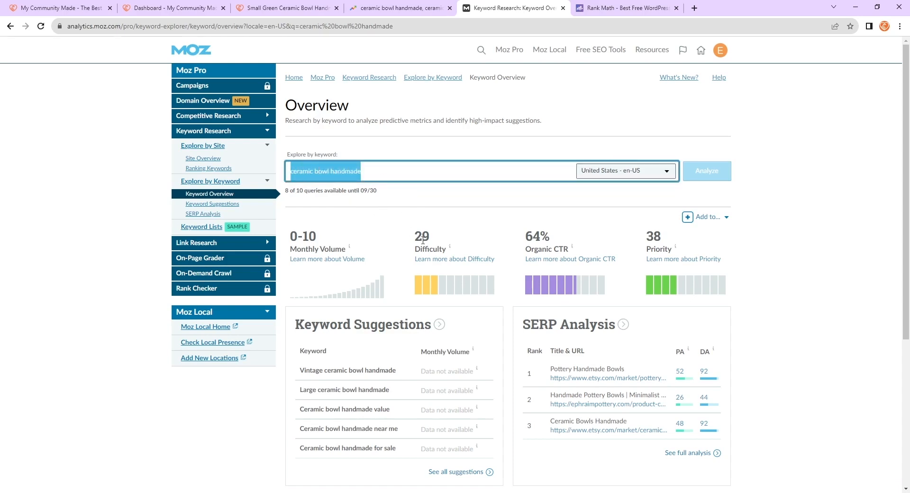
click(459, 212)
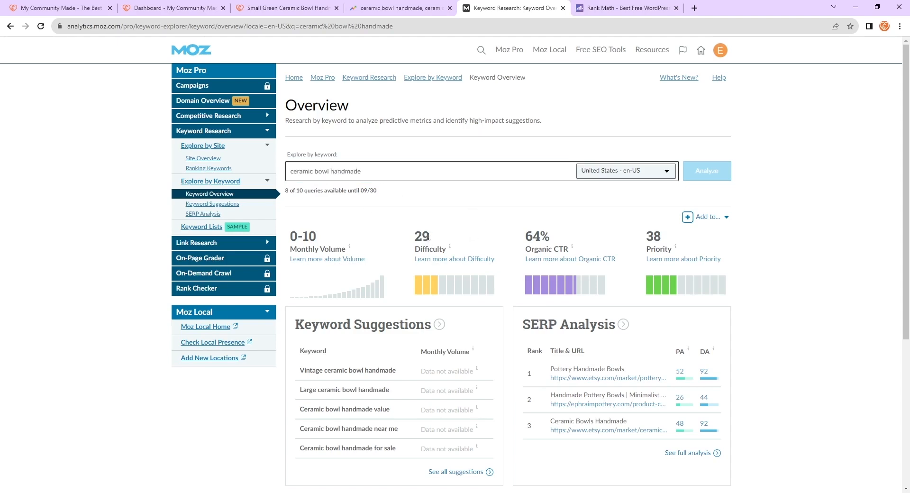
mouse_move(448, 250)
double_click(424, 236)
click(455, 216)
- Examine the keyword suggestions listed for ceramic bowl handmade
scroll(275, 346, down, 1)
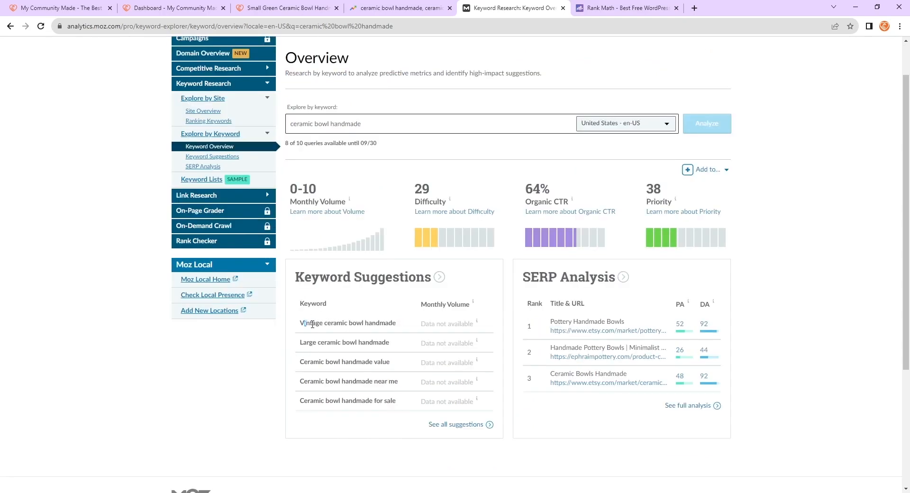
drag(312, 325, 397, 324)
click(371, 333)
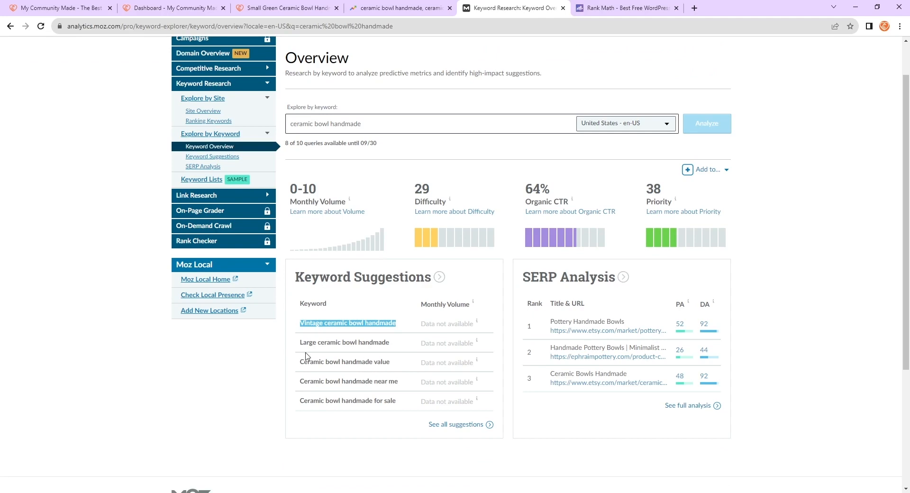
drag(298, 353, 412, 368)
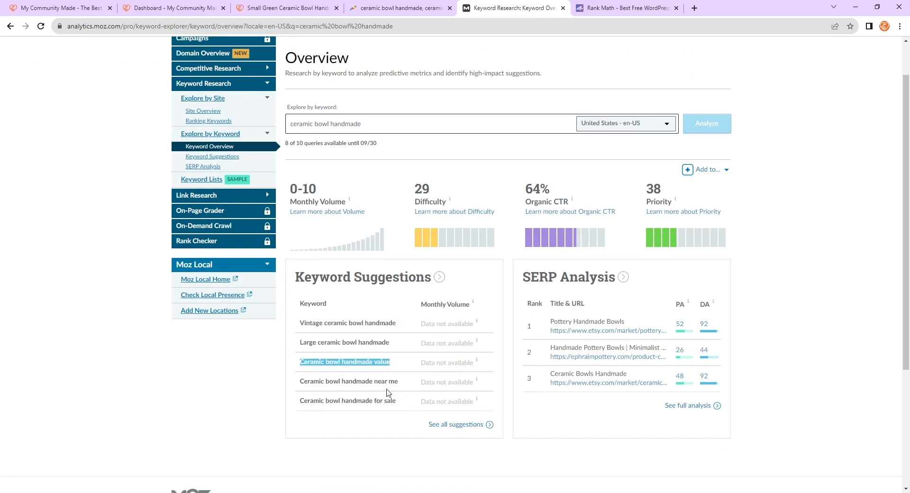
drag(303, 382, 399, 379)
click(405, 381)
click(266, 387)
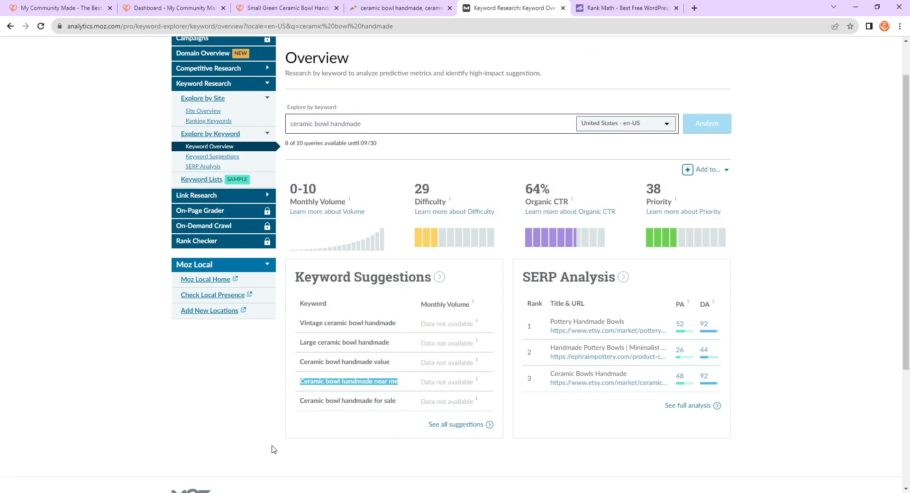
click(249, 419)
scroll(332, 378, up, 1)
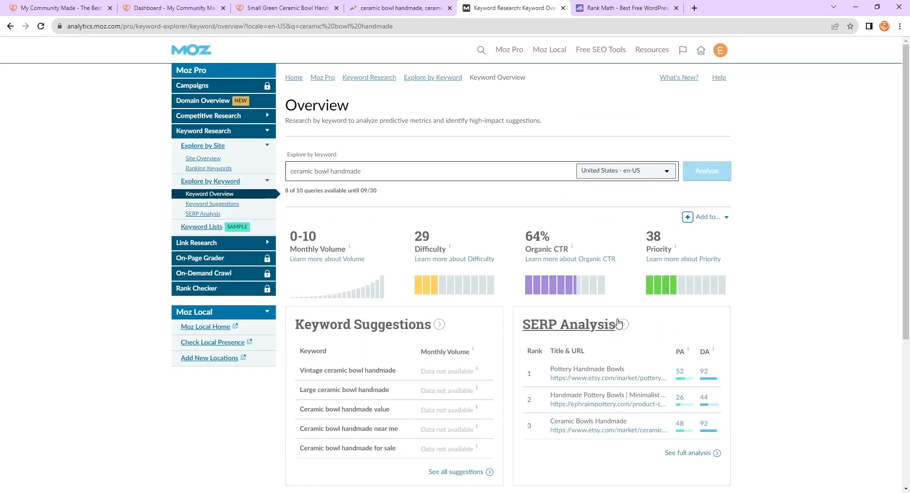
scroll(676, 361, down, 1)
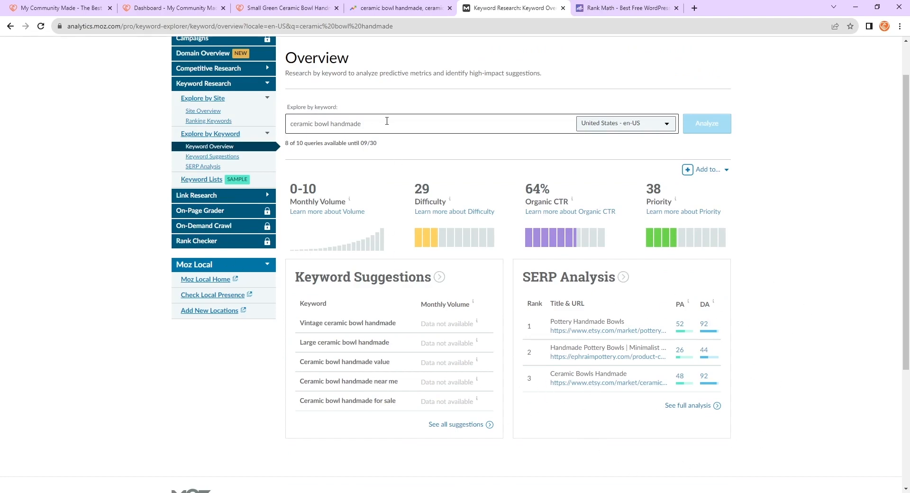
- Analyze the keyword ceramic bowl in Moz and review its metrics and keyword suggestions
drag(387, 122, 268, 126)
click(820, 281)
click(383, 128)
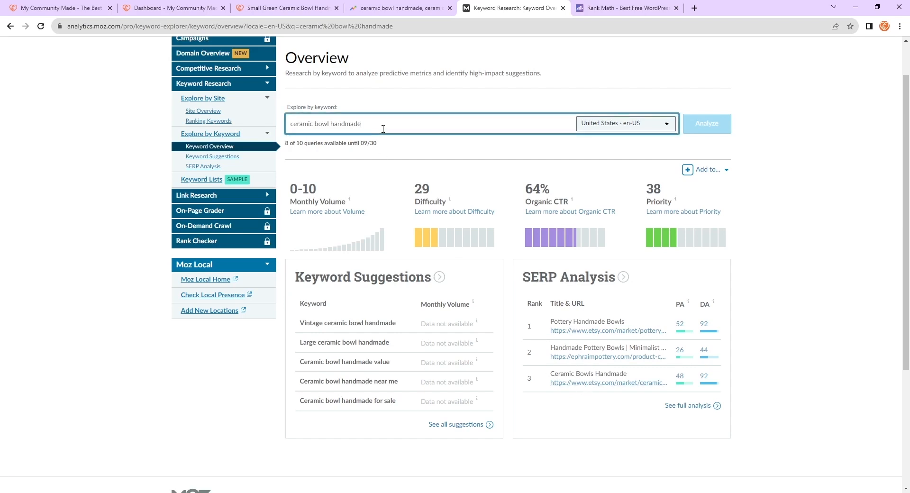
key(BackSpace)
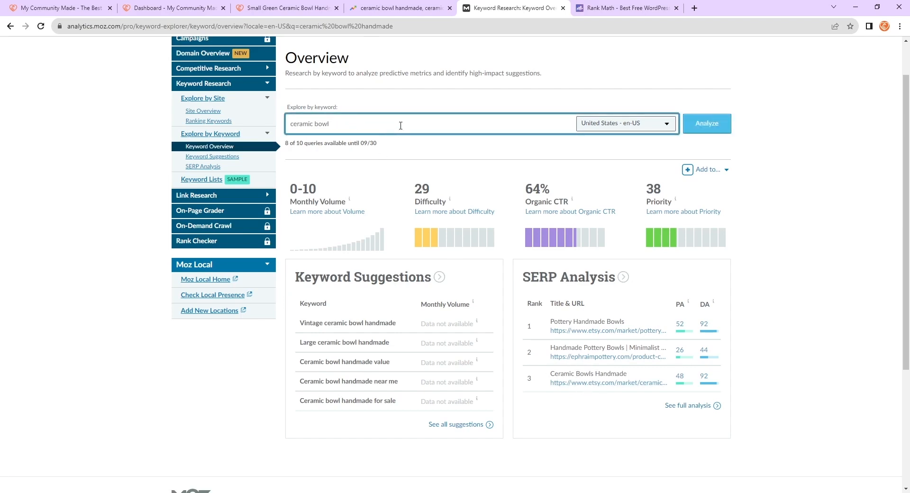
key(Return)
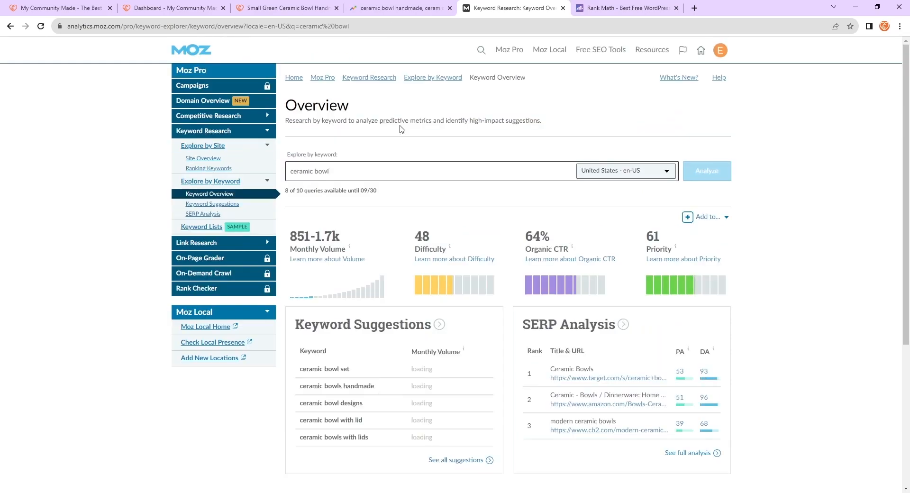
scroll(473, 190, down, 1)
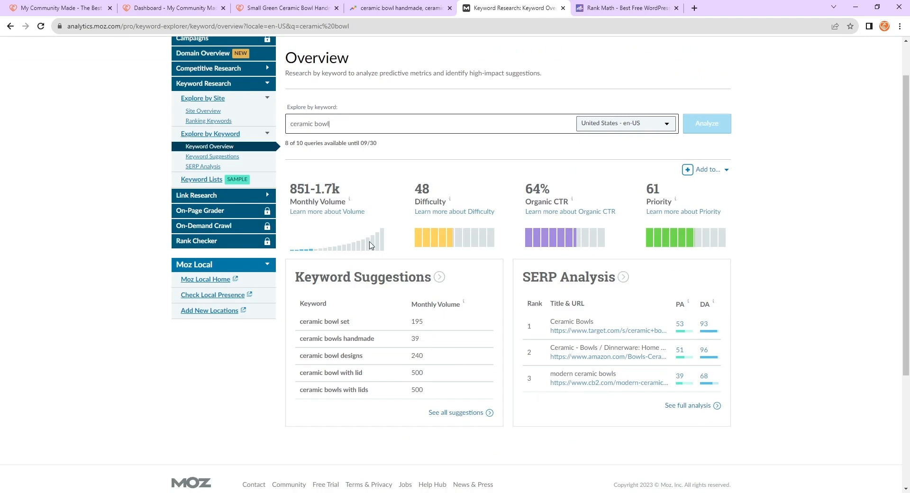
mouse_move(299, 204)
drag(448, 195, 417, 190)
click(480, 186)
- Analyze the keyword green ceramic bowl in Moz
triple_click(367, 122)
click(367, 122)
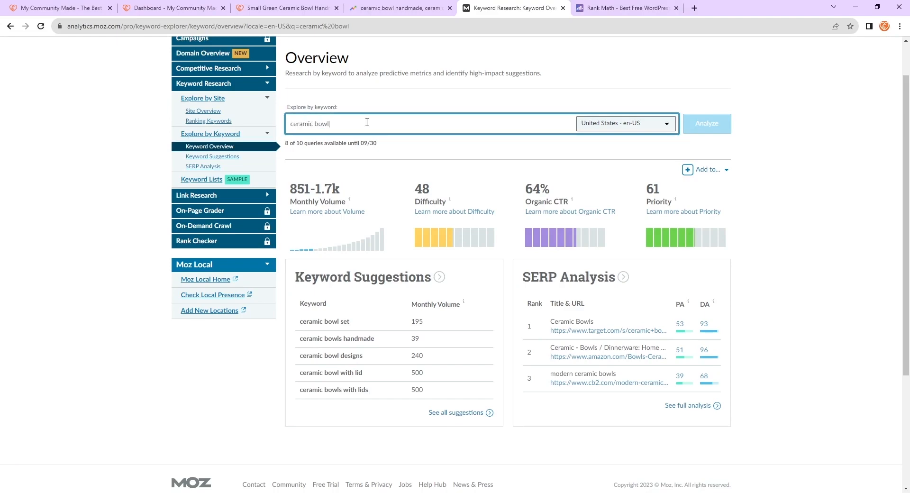
text(green)
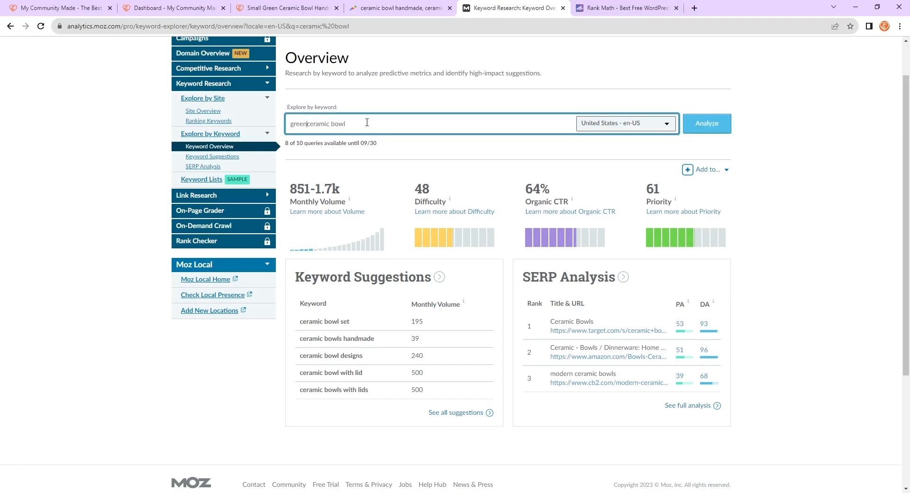
key(Return)
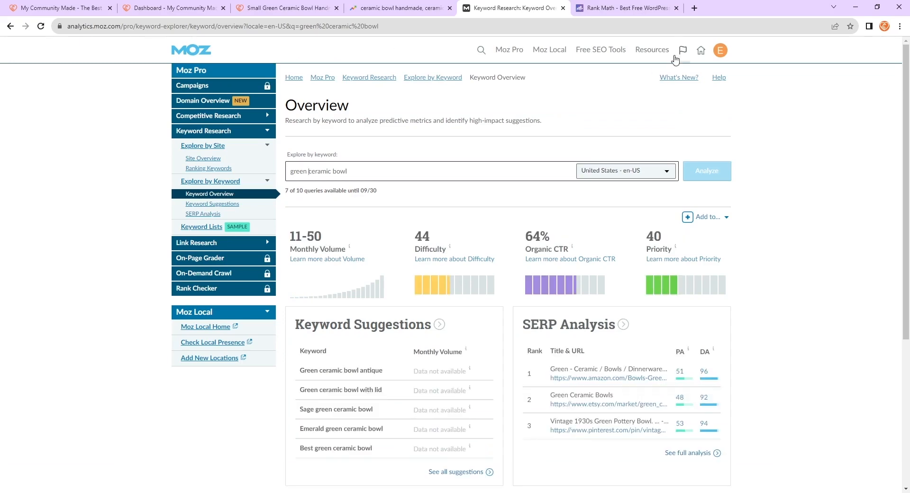
- Examine green ceramic bowl's monthly volume, difficulty and keyword suggestions
scroll(540, 141, down, 1)
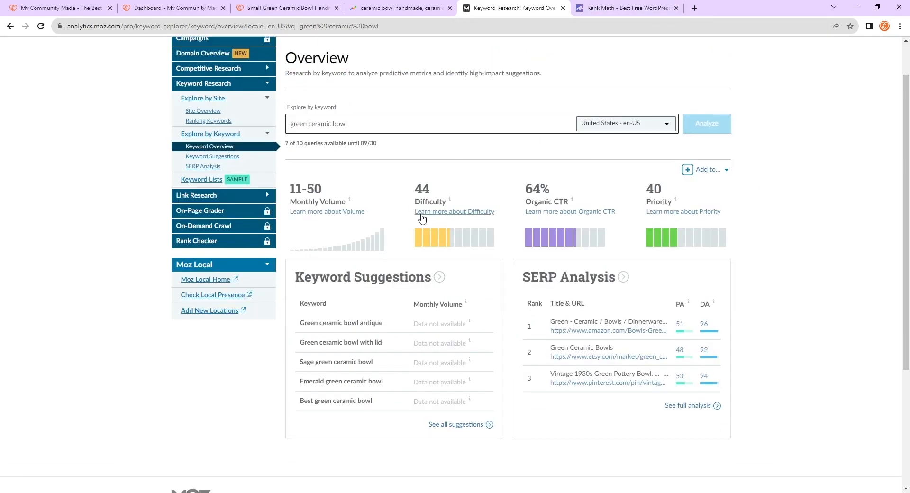
drag(431, 188, 289, 189)
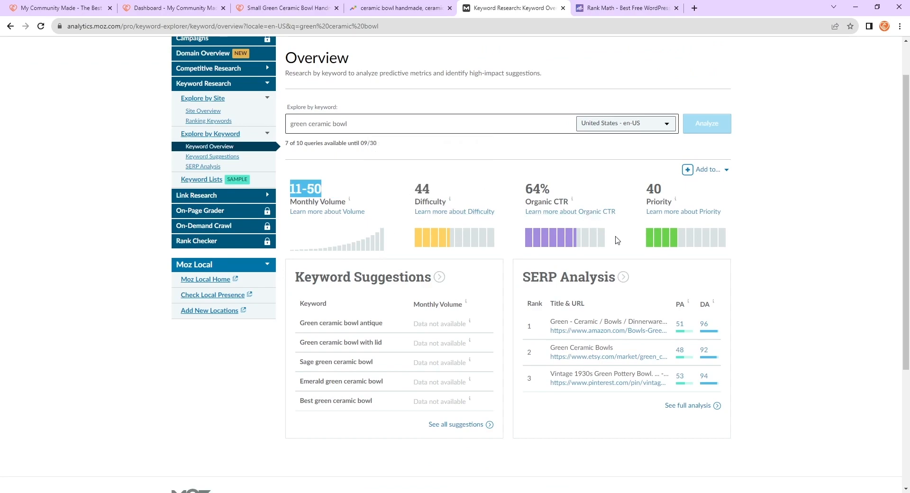
scroll(638, 308, down, 1)
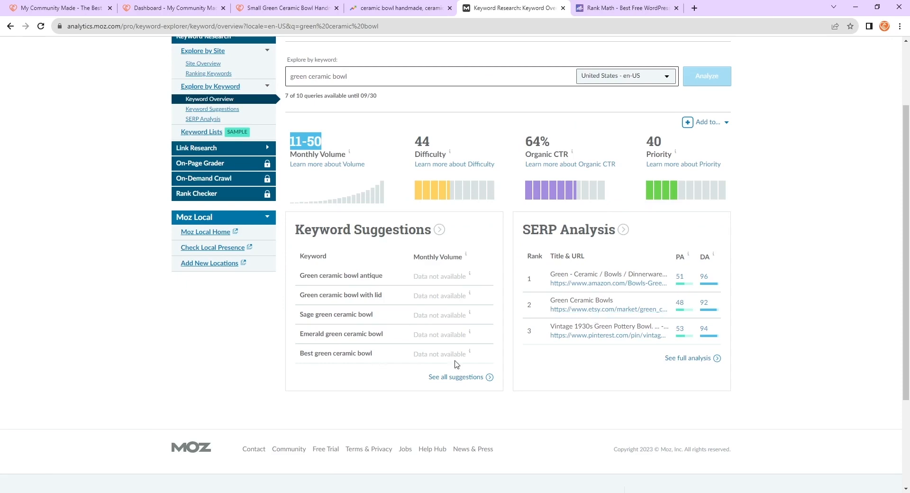
- Analyze the keyword ceramic bowl handmade in Moz's keyword overview
scroll(607, 366, up, 2)
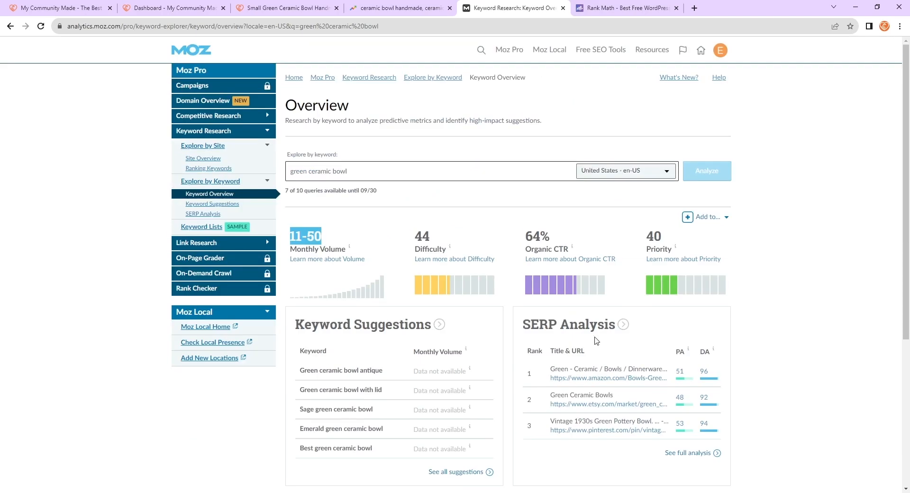
click(391, 168)
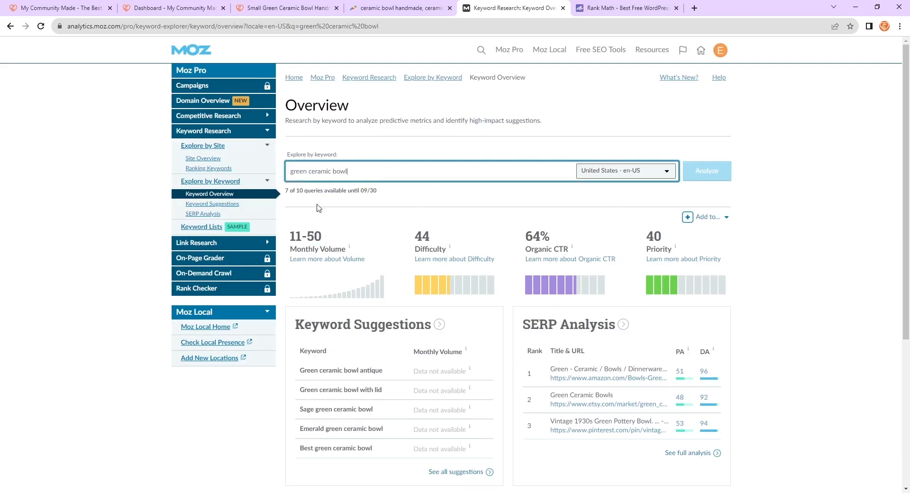
drag(364, 170, 289, 180)
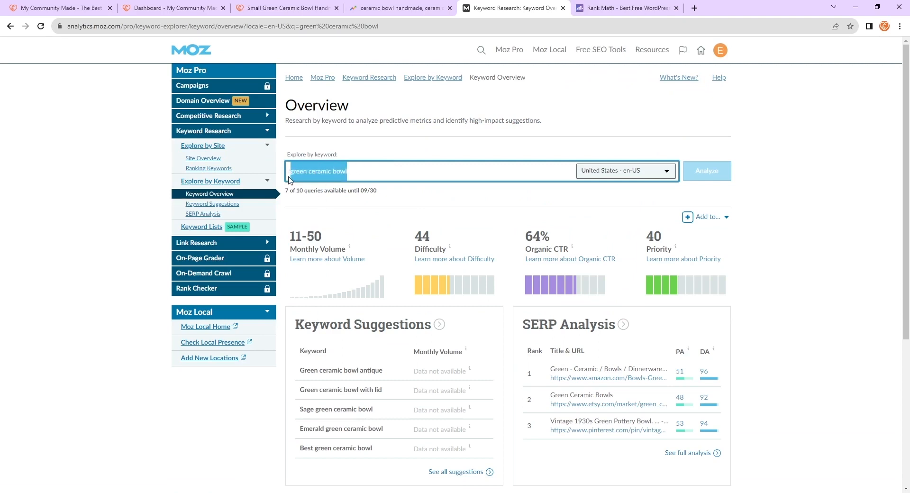
click(387, 173)
text(cer)
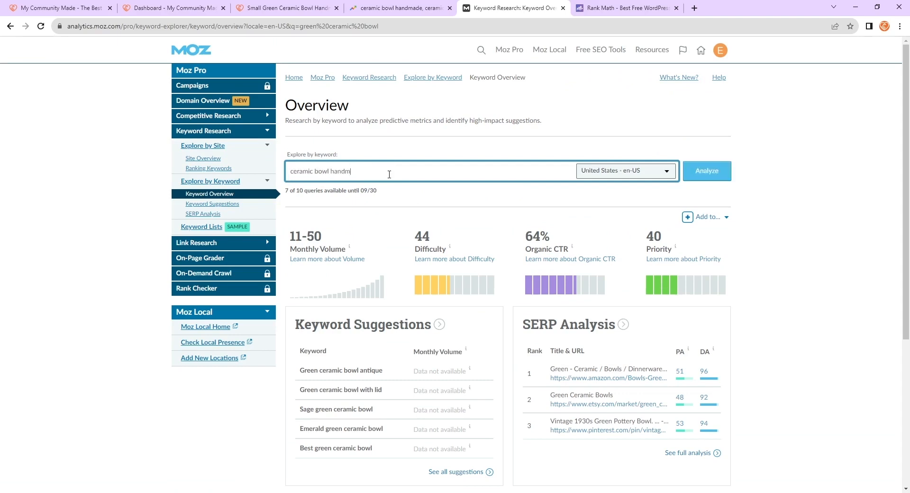
key(Return)
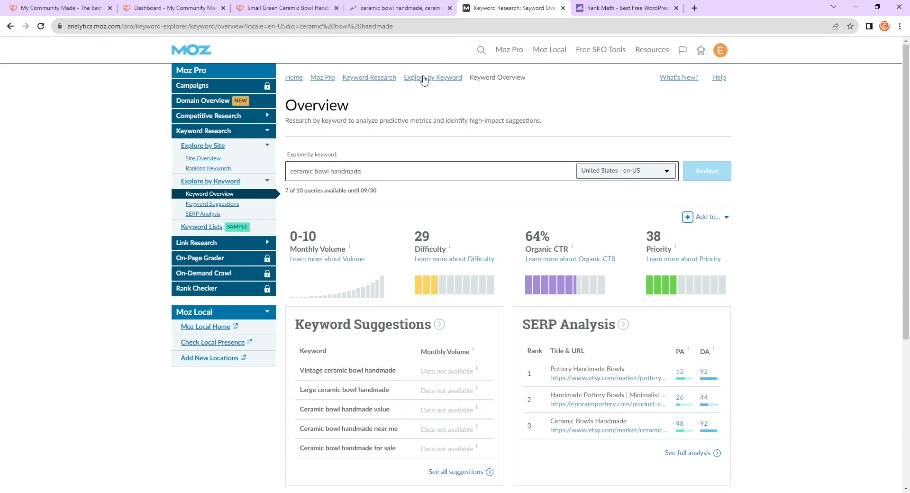
- Close the Rank Math tab
drag(366, 171, 294, 179)
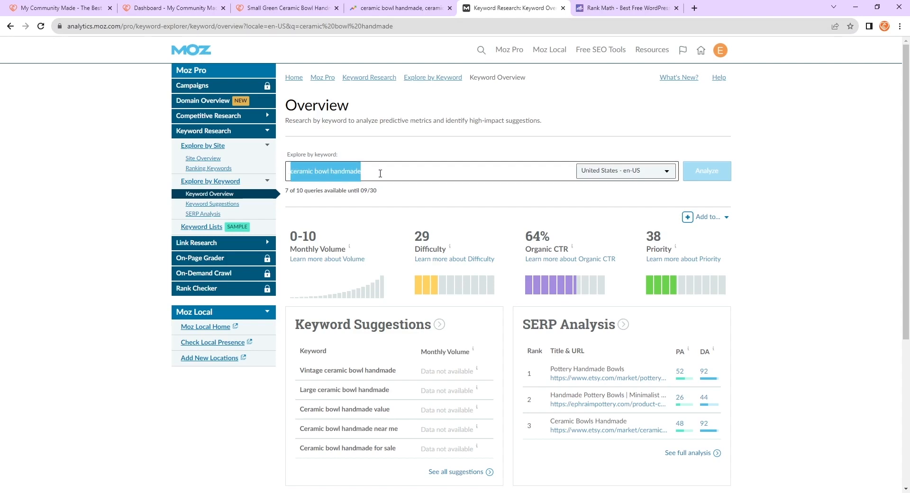
click(573, 106)
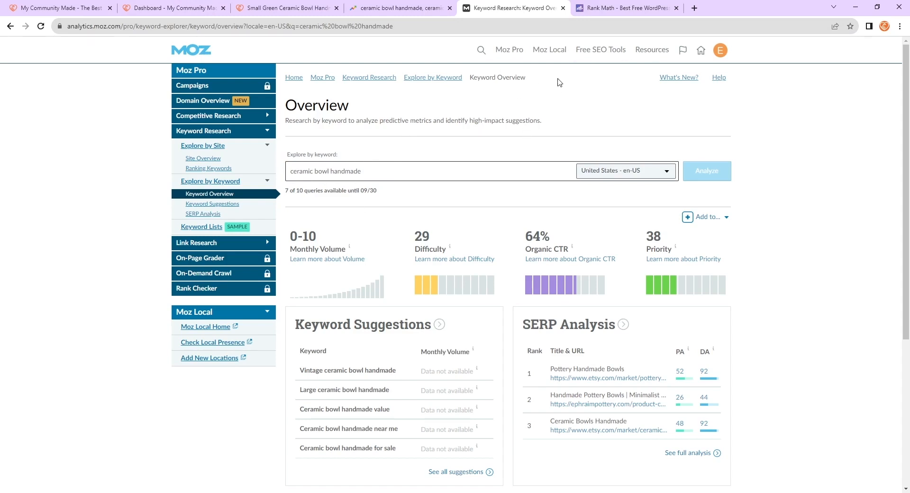
click(676, 8)
- Examine ceramic bowl handmade's monthly volume, difficulty, organic CTR and priority metrics
click(465, 171)
drag(385, 177, 291, 161)
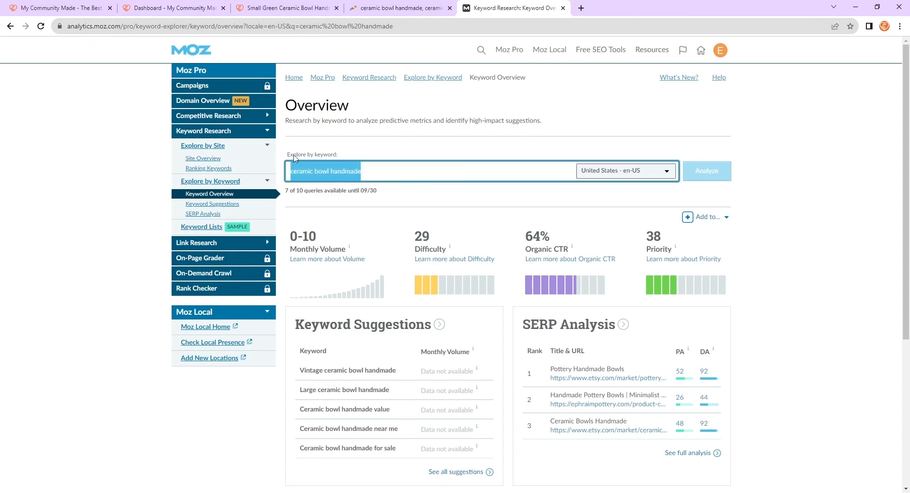
click(388, 151)
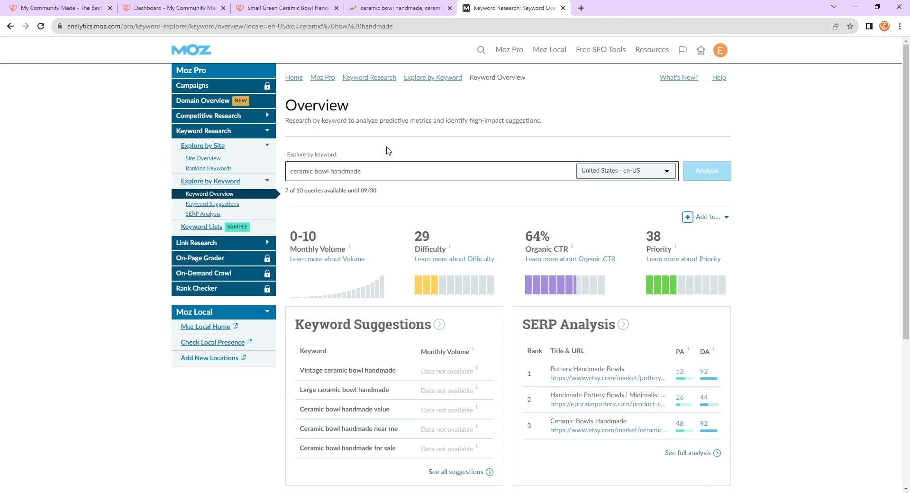
scroll(453, 203, down, 2)
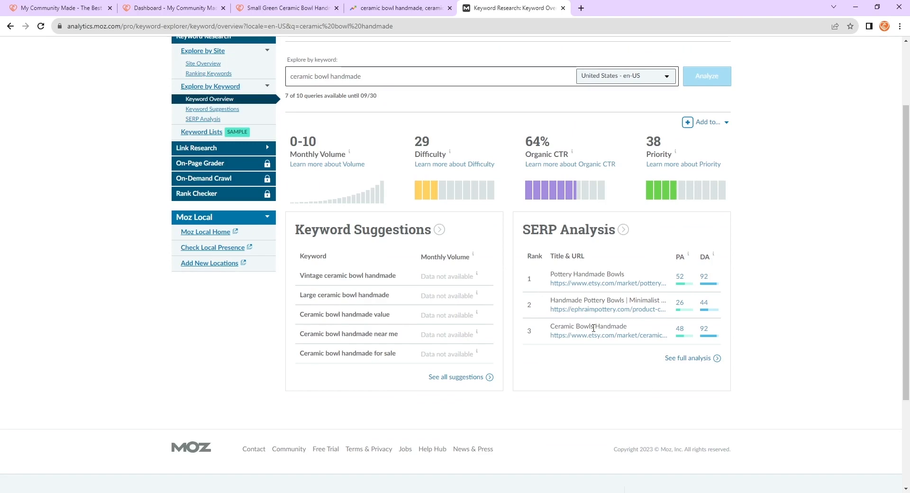
scroll(701, 409, up, 1)
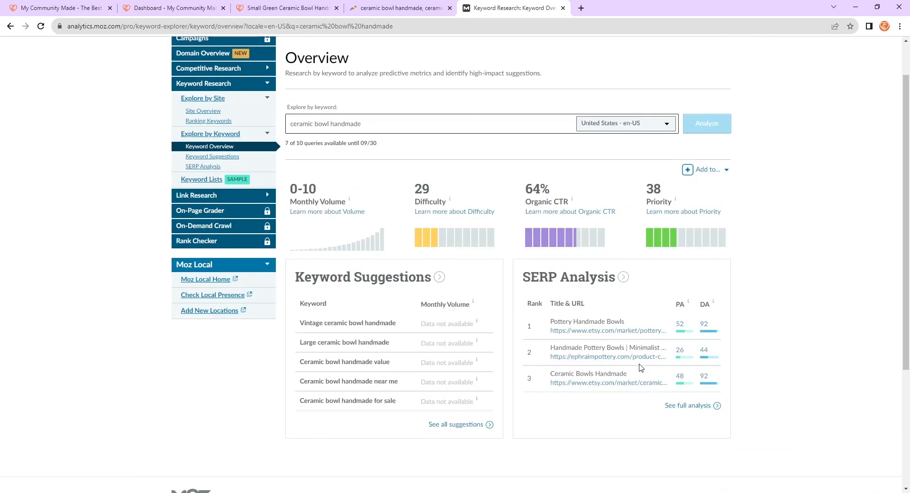
scroll(482, 354, up, 1)
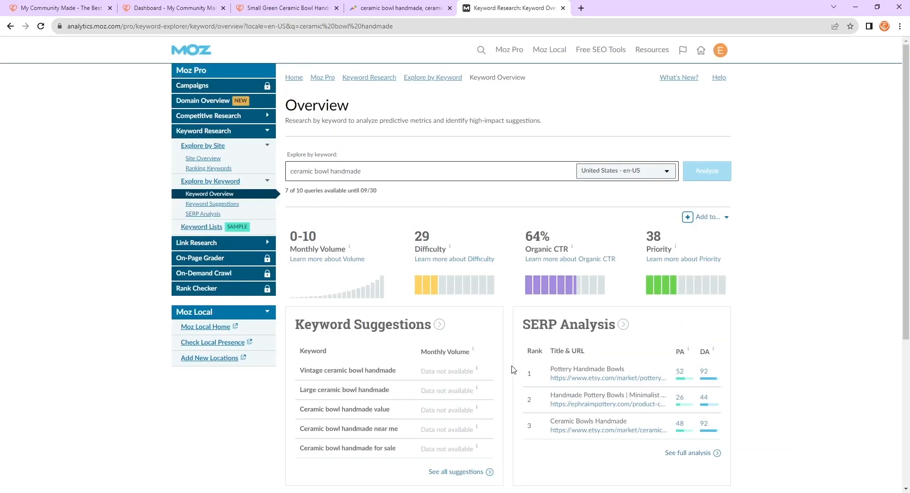
mouse_move(447, 250)
mouse_down()
mouse_move(397, 241)
mouse_move(446, 249)
mouse_up()
click(417, 238)
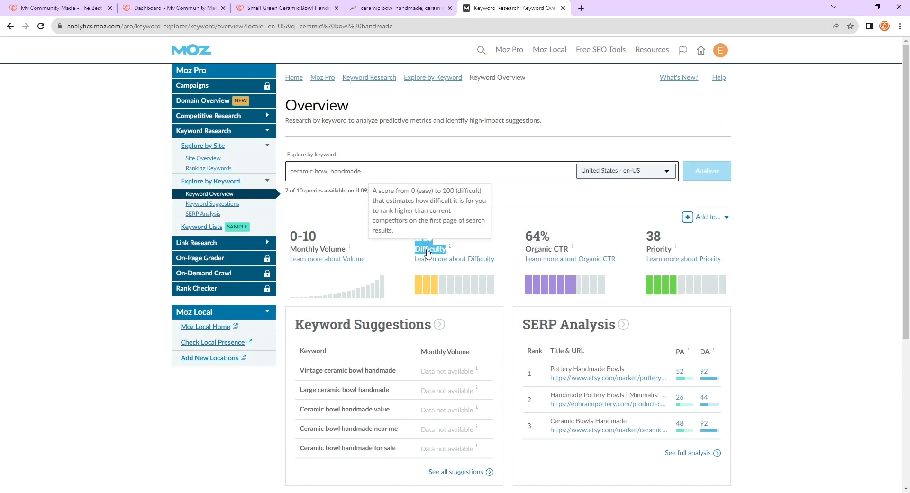
click(406, 233)
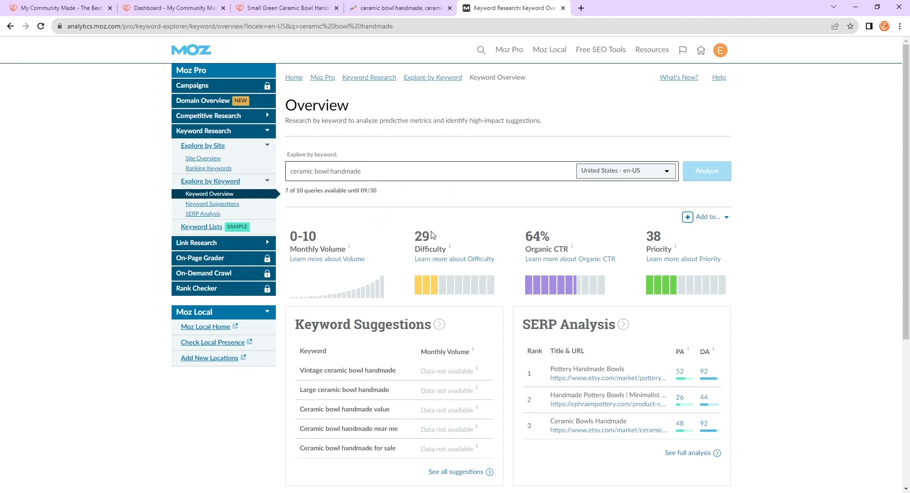
mouse_move(448, 247)
drag(330, 241, 289, 237)
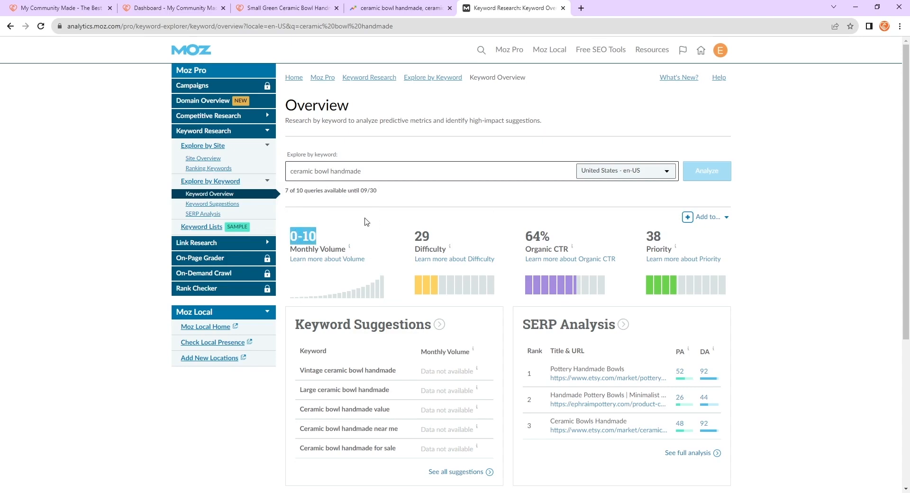
click(365, 218)
drag(431, 238, 412, 236)
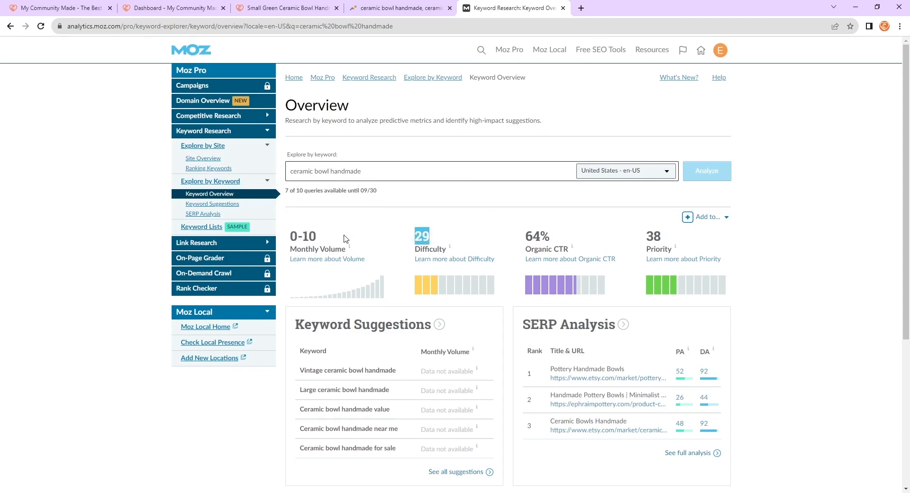
click(343, 235)
drag(330, 241, 289, 237)
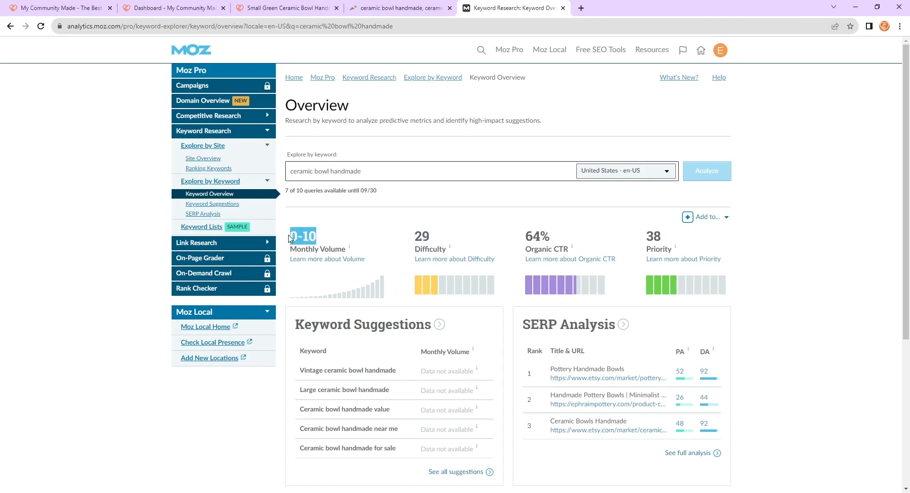
drag(432, 237, 411, 236)
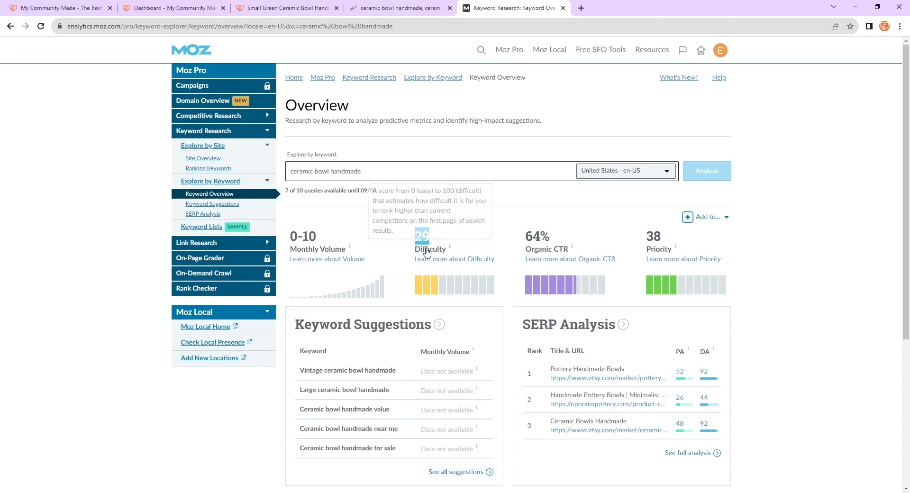
click(388, 241)
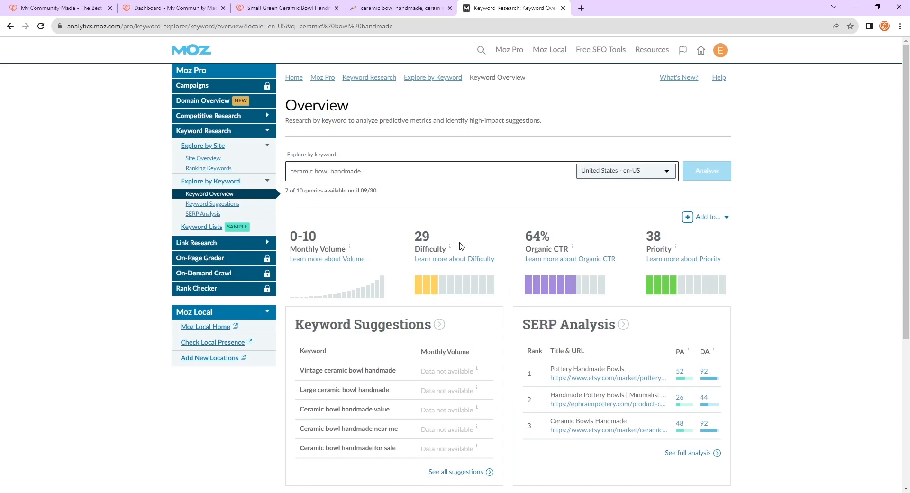
double_click(423, 238)
click(468, 218)
double_click(529, 238)
drag(593, 224, 580, 236)
click(581, 236)
- Analyze the keywords ceramic bowl and then green ceramic bowl in Moz
click(408, 169)
key(ctrl+shift+Left)
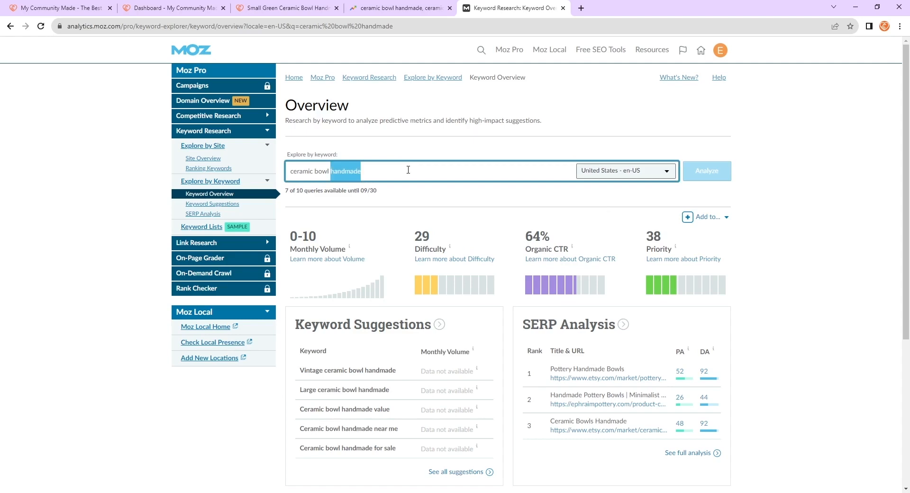
key(BackSpace)
key(Return)
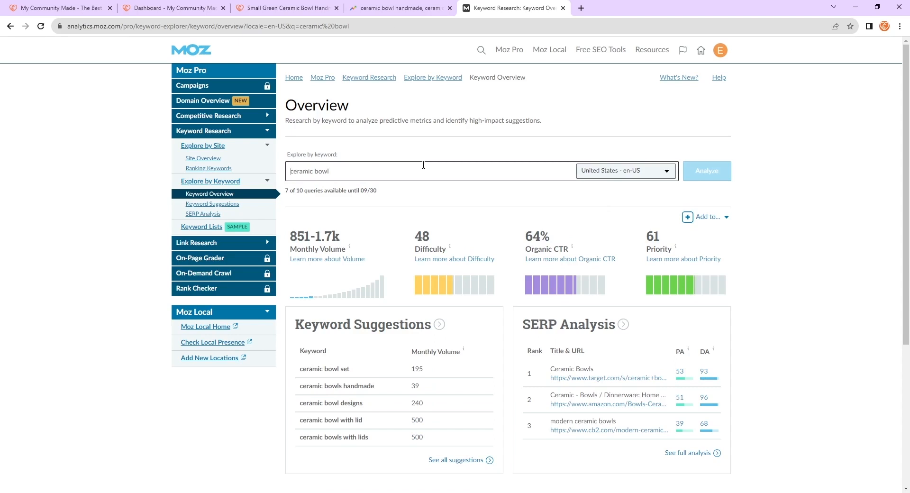
text(green)
key(Return)
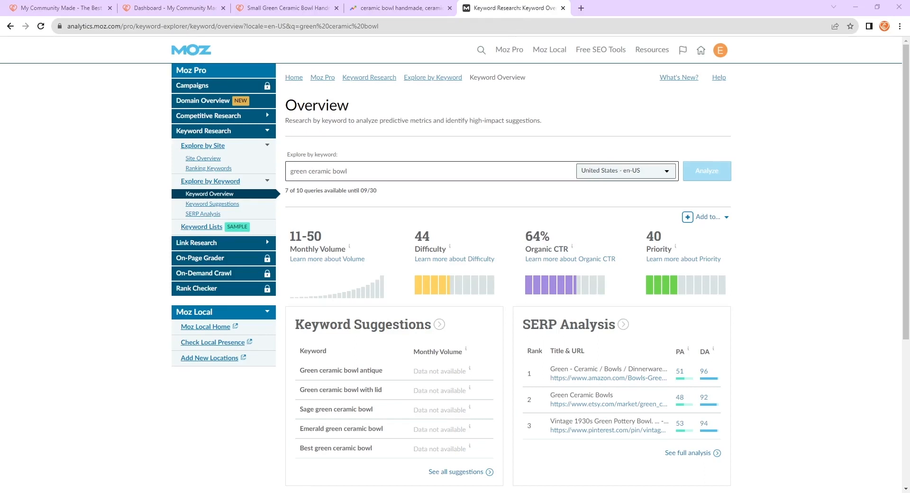
- Analyze the keyword ceramic bowl handmade again in Moz
click(398, 177)
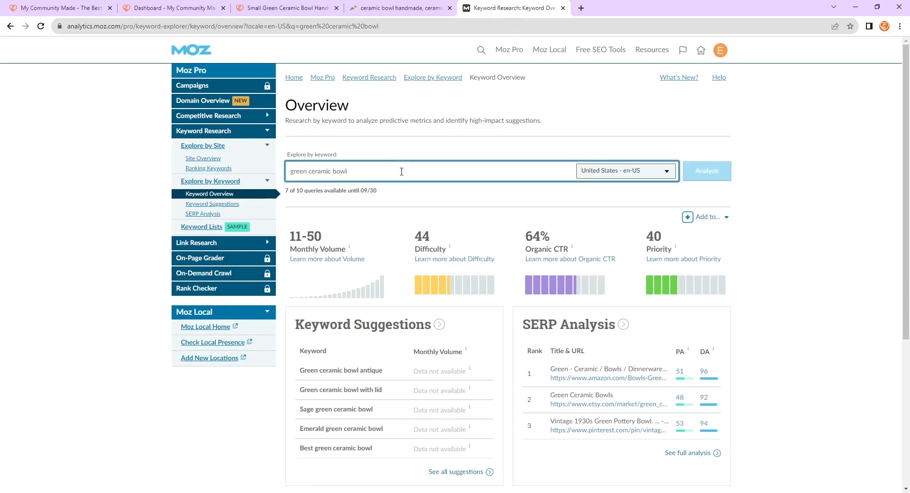
key(ctrl+a)
text(cera)
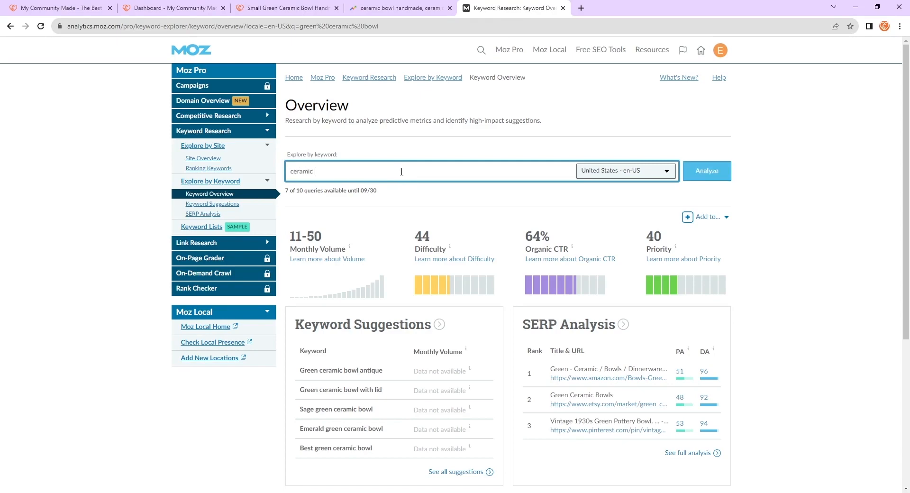
text(mic bowl handmade)
key(Return)
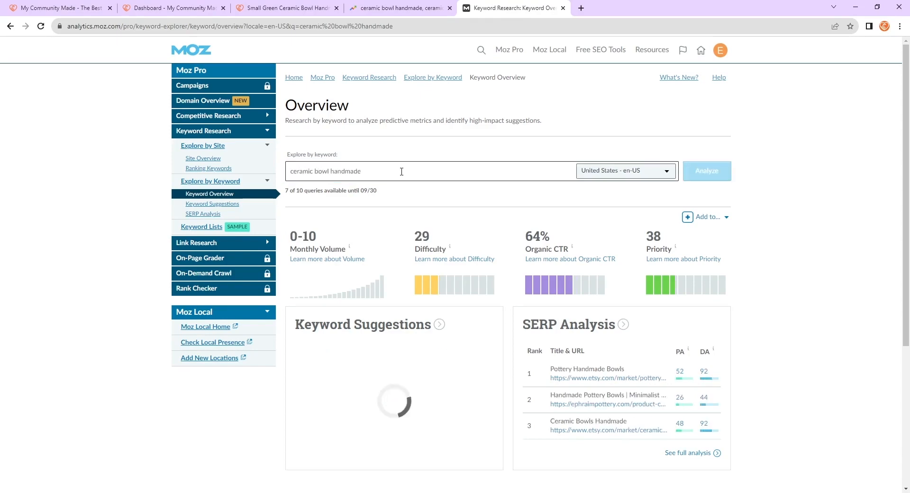
- Open the top SERP result, Pottery Handmade Bowls on Etsy, and browse its listings
scroll(521, 199, down, 1)
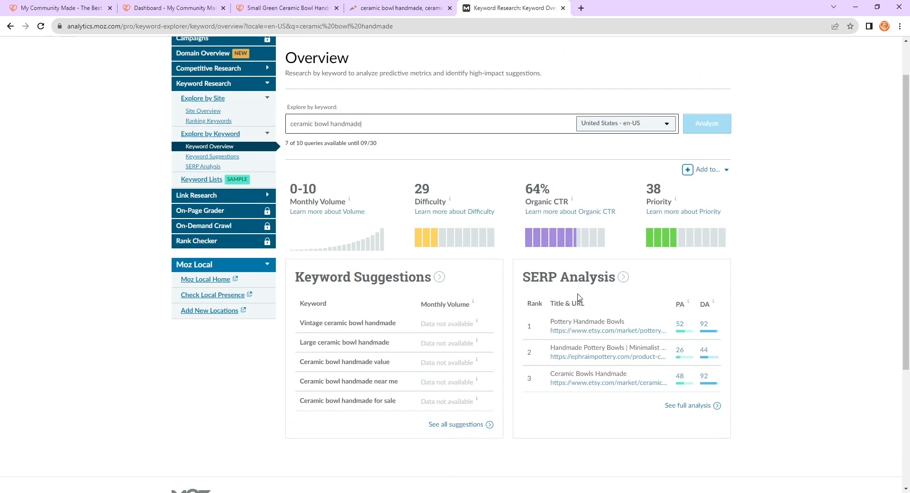
scroll(578, 300, up, 1)
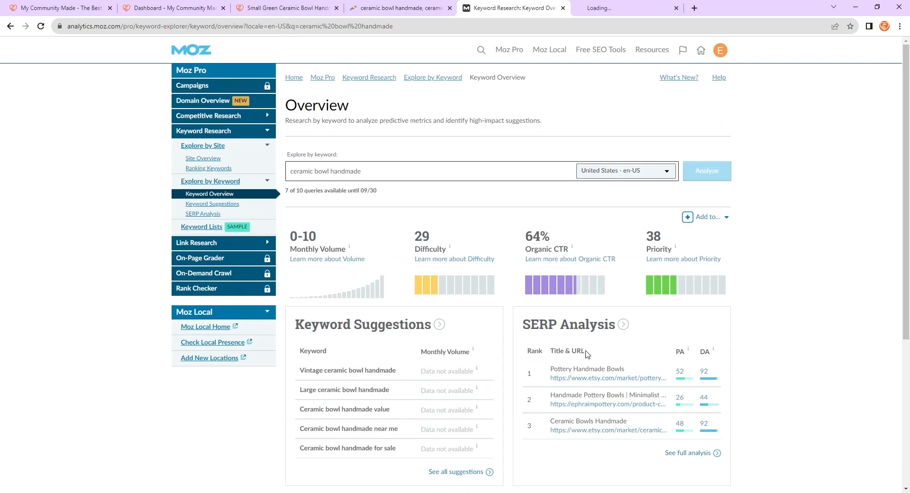
click(589, 378)
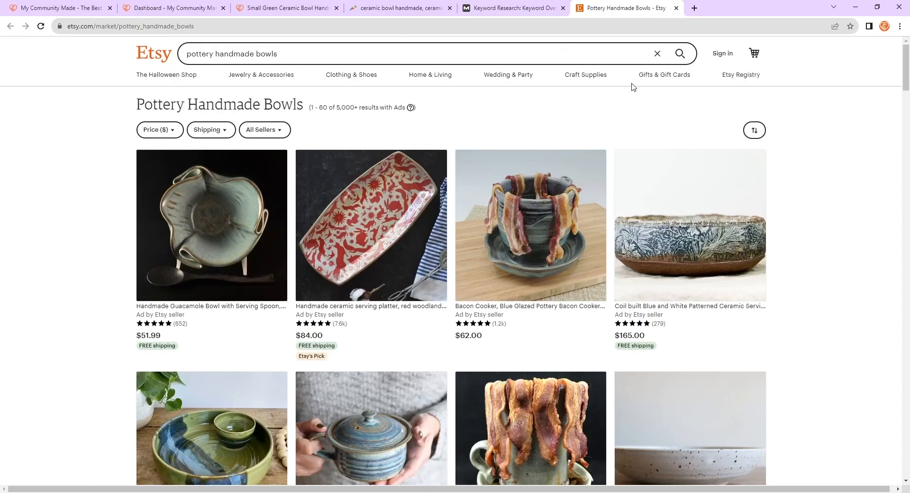
scroll(284, 213, down, 5)
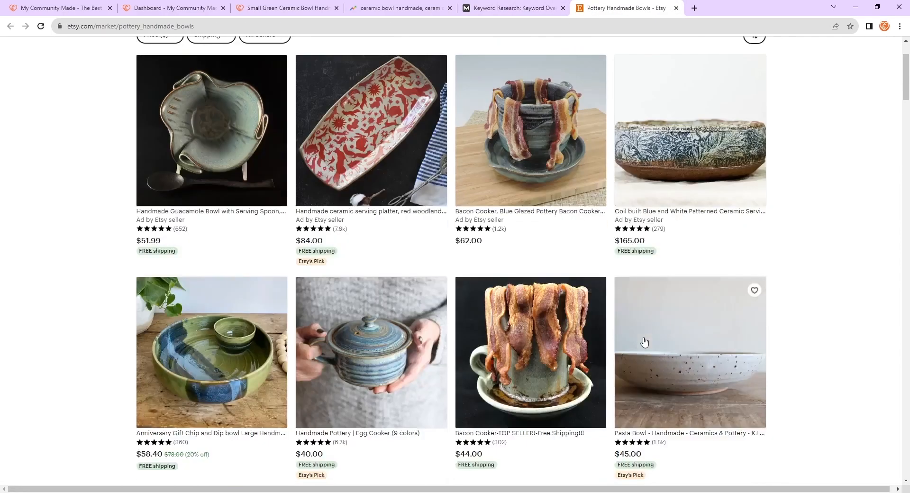
scroll(473, 251, down, 20)
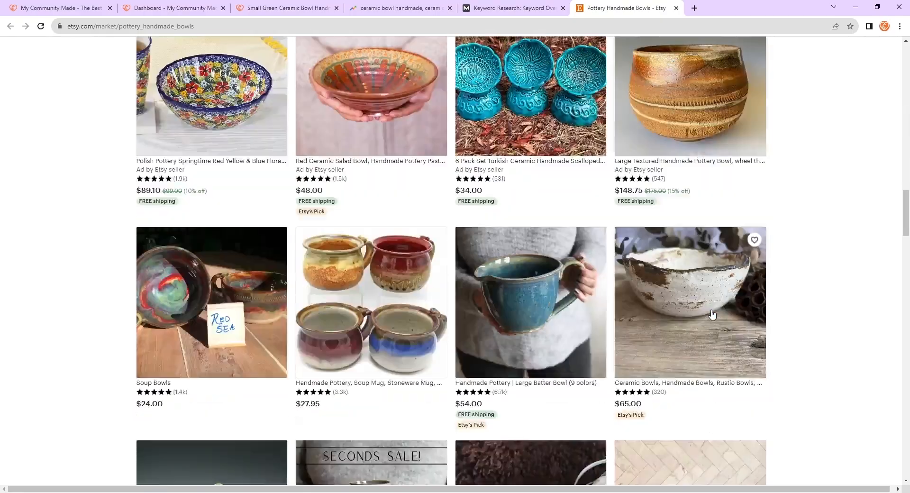
scroll(747, 321, down, 20)
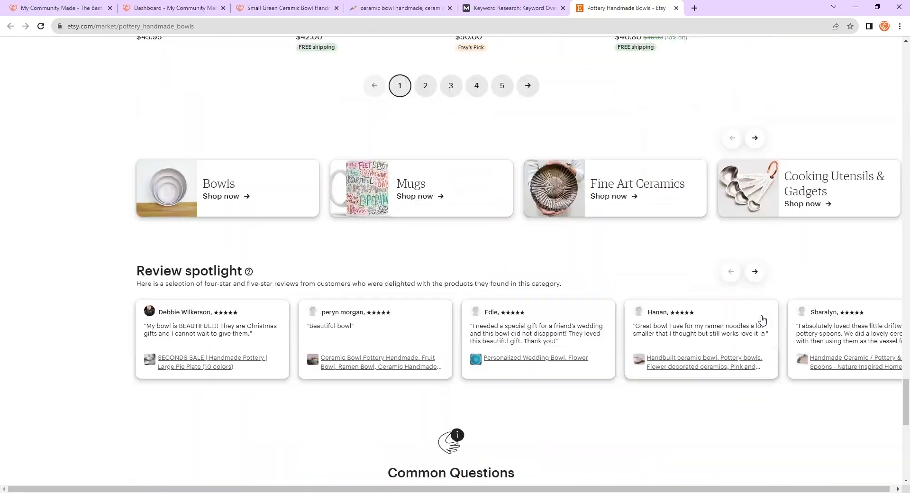
scroll(762, 319, down, 7)
scroll(763, 319, up, 4)
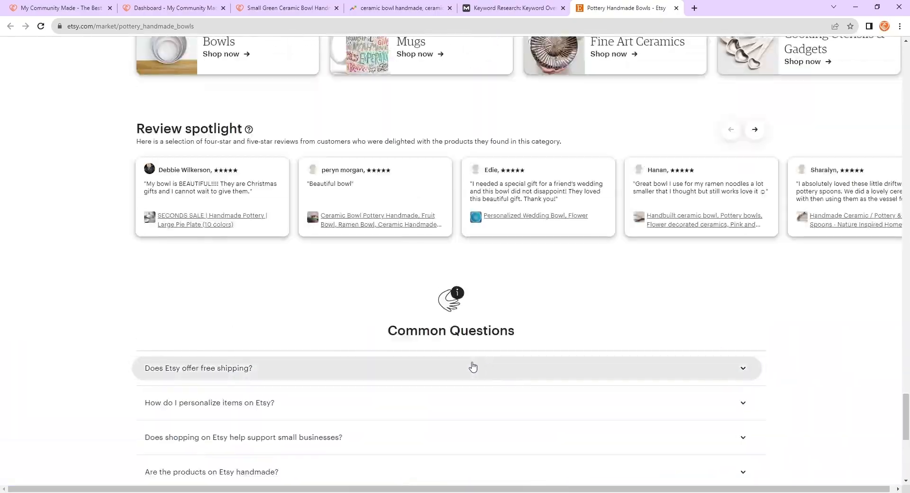
scroll(426, 393, up, 4)
scroll(417, 408, up, 4)
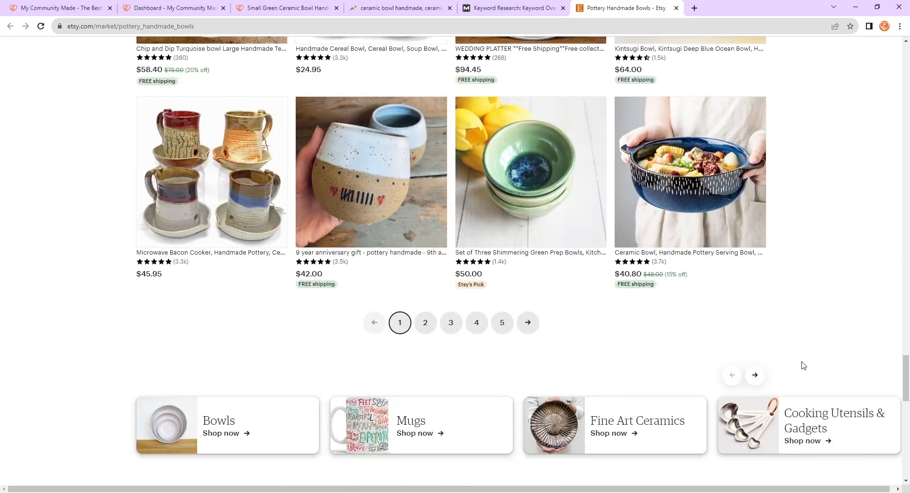
scroll(799, 274, up, 3)
scroll(796, 247, up, 20)
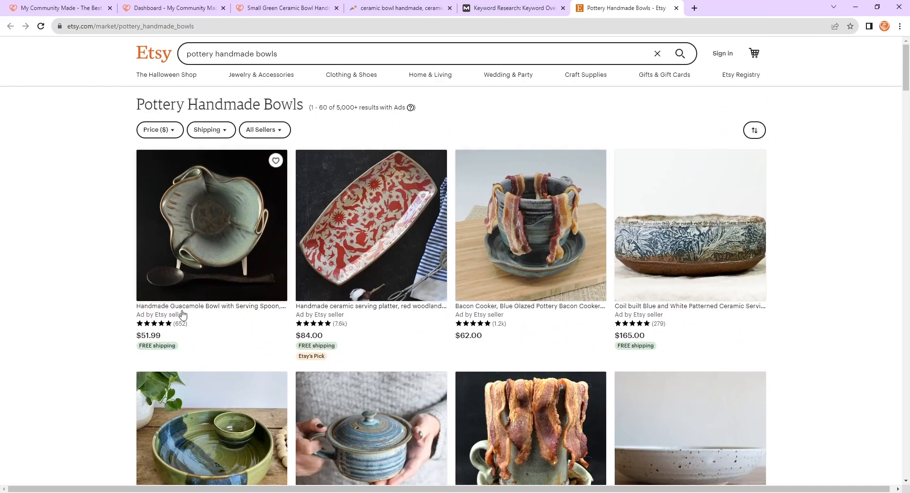
- Switch back to the product's Edit Product page in the dashboard
click(194, 7)
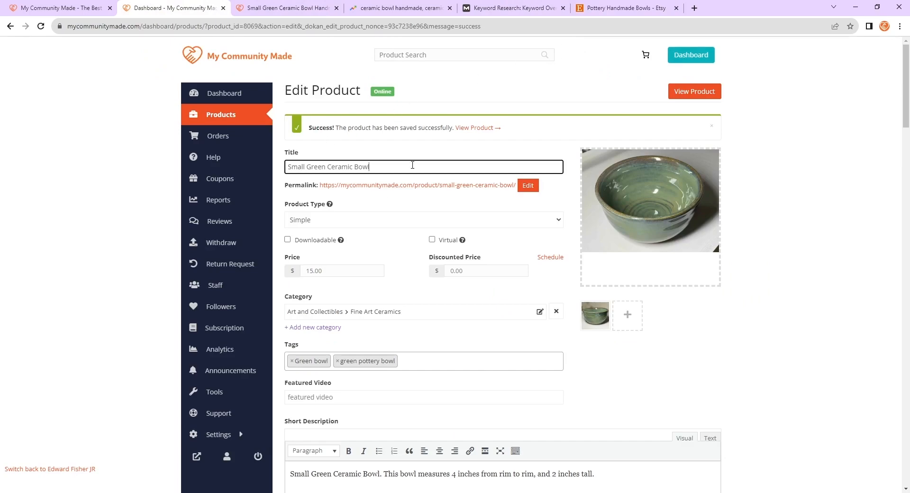
- Replace the Rank Math focus keyword with ceramic bowl handmade
scroll(477, 204, down, 13)
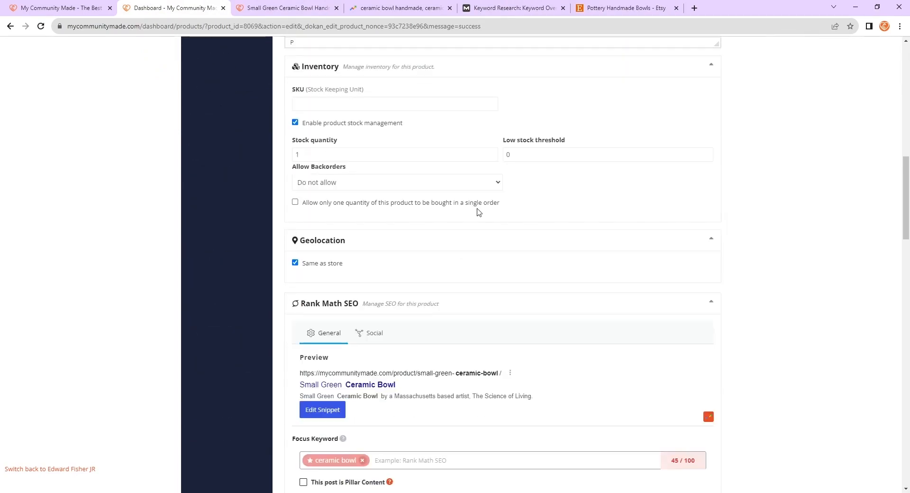
click(419, 366)
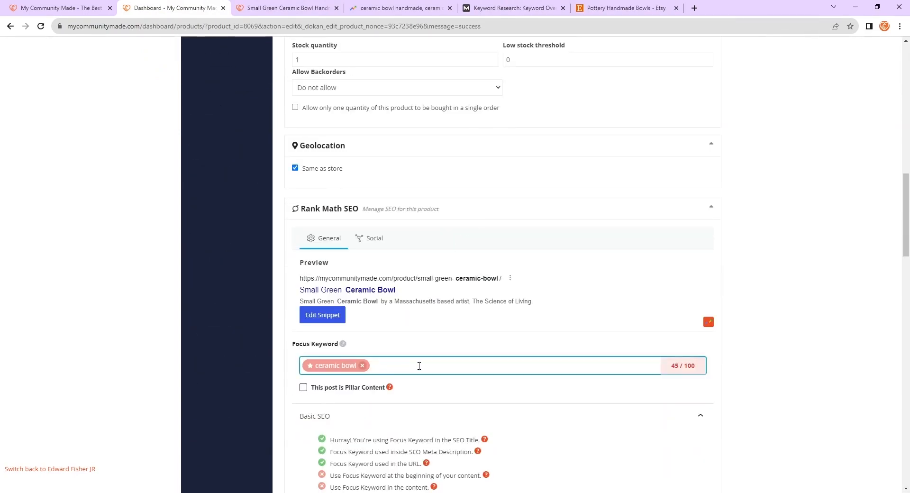
key(BackSpace)
text(ceramic bowl hand)
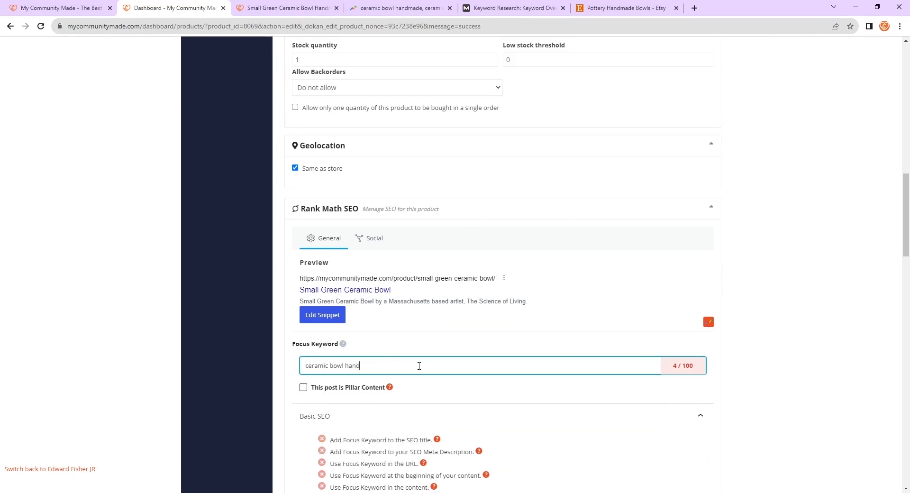
text(made)
key(Return)
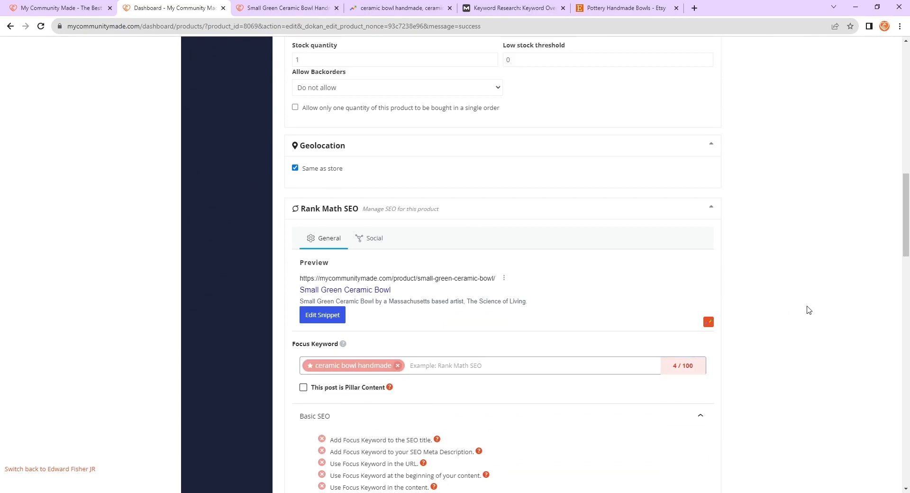
- Examine the focus keyword score and expand the Additional, Title Readability and Content Readability check groups
scroll(718, 350, down, 1)
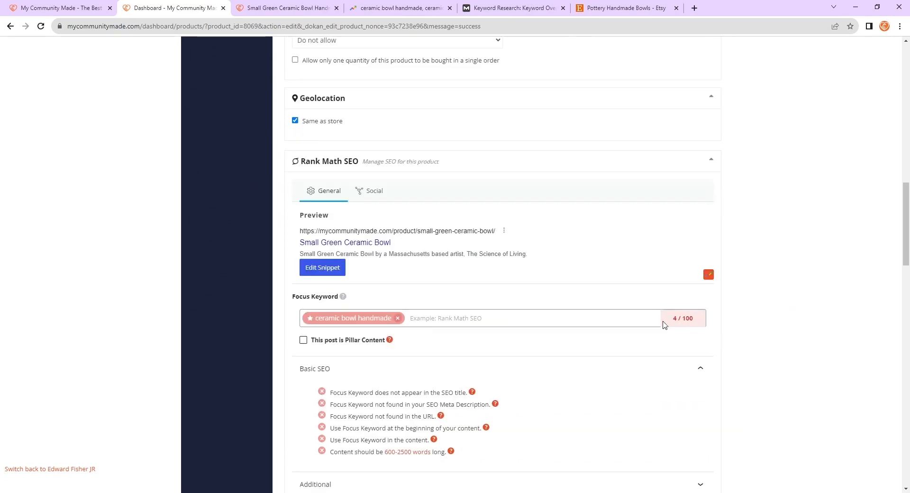
drag(680, 318, 700, 322)
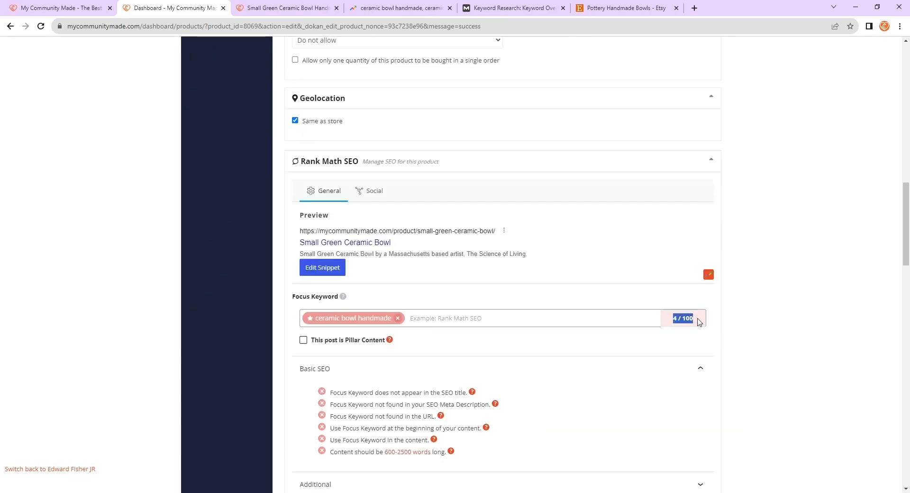
click(758, 303)
drag(698, 326, 667, 324)
click(745, 308)
mouse_move(670, 315)
mouse_down()
mouse_move(706, 317)
mouse_move(662, 319)
mouse_up()
click(776, 329)
click(802, 320)
scroll(426, 389, down, 2)
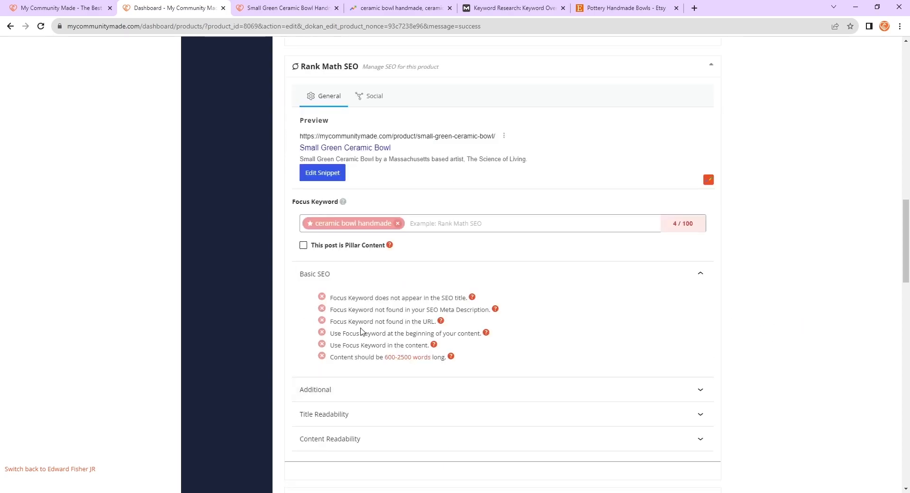
click(371, 390)
scroll(379, 355, down, 5)
click(376, 266)
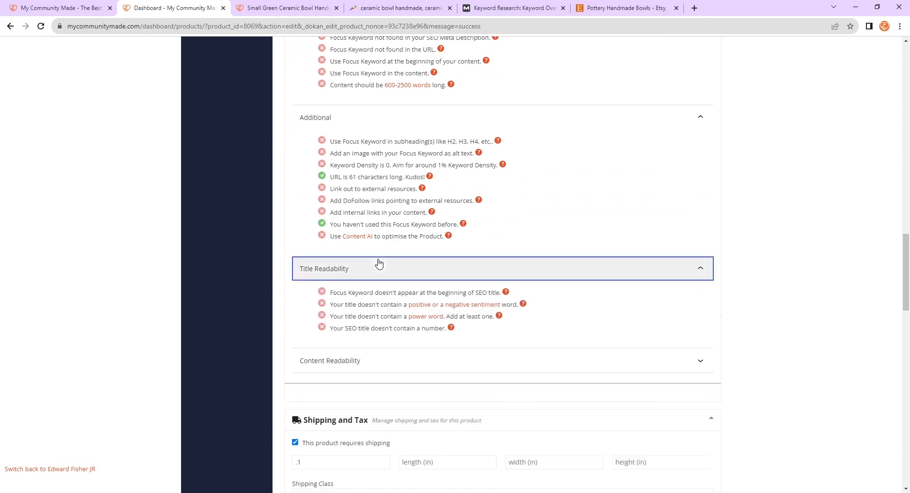
click(391, 363)
click(346, 362)
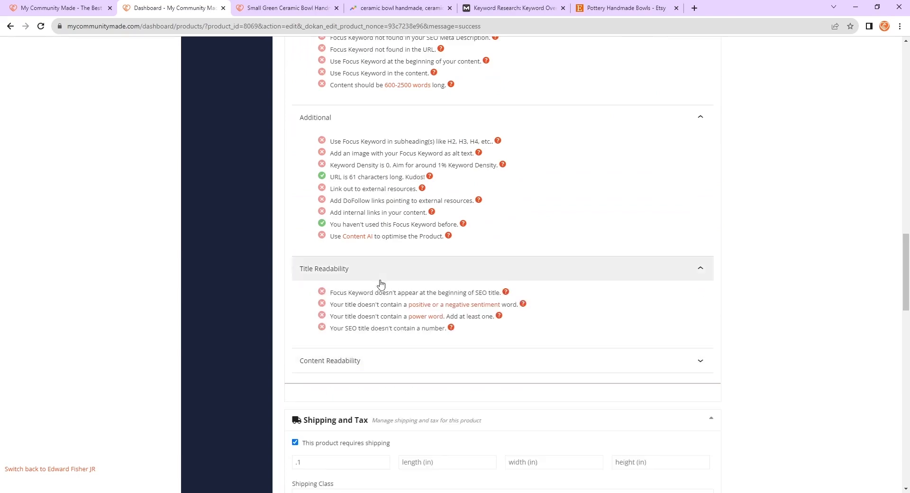
scroll(398, 363, up, 5)
click(398, 363)
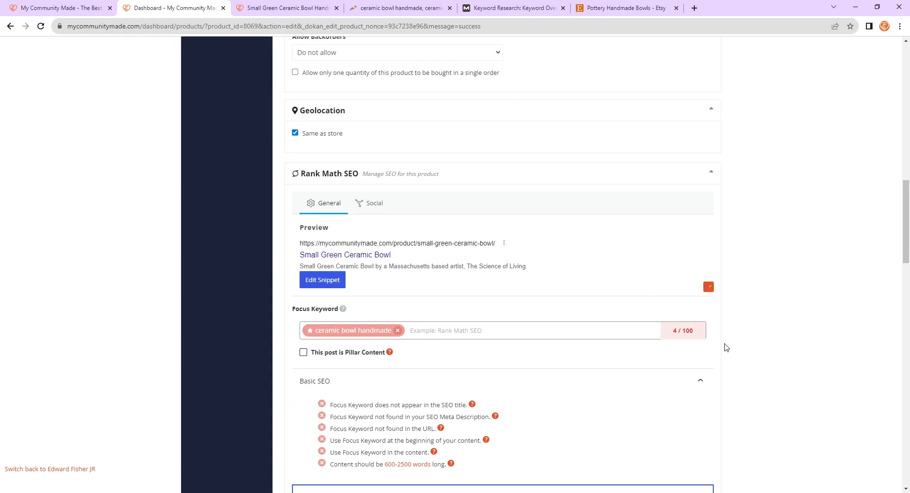
- Read through the score and each Basic SEO check message for the new focus keyword
drag(690, 331, 670, 334)
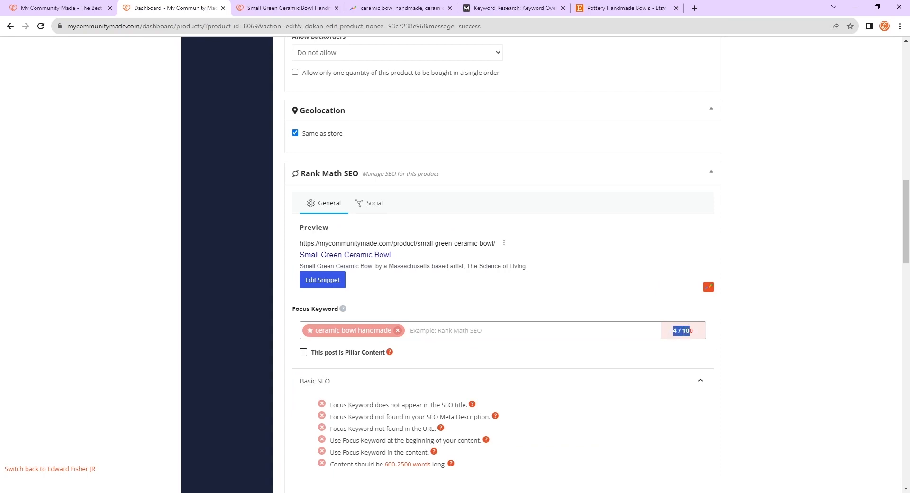
click(711, 334)
drag(677, 330, 671, 331)
click(695, 332)
drag(680, 331, 669, 331)
scroll(486, 345, down, 3)
click(747, 284)
scroll(567, 270, up, 2)
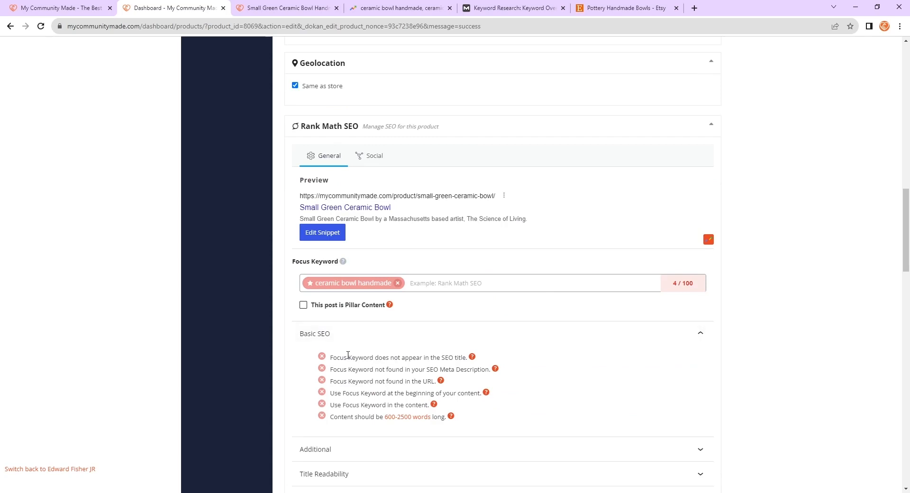
drag(329, 356, 489, 420)
click(404, 354)
drag(333, 355, 414, 355)
click(338, 356)
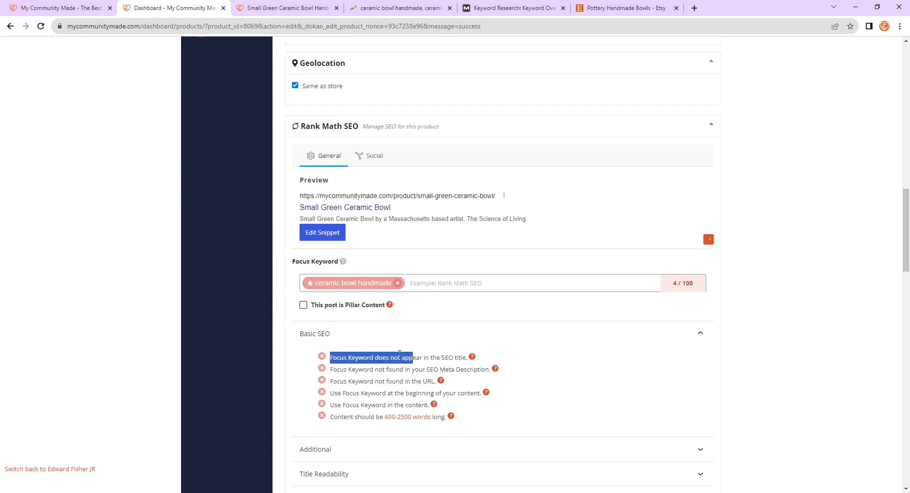
drag(330, 358, 470, 357)
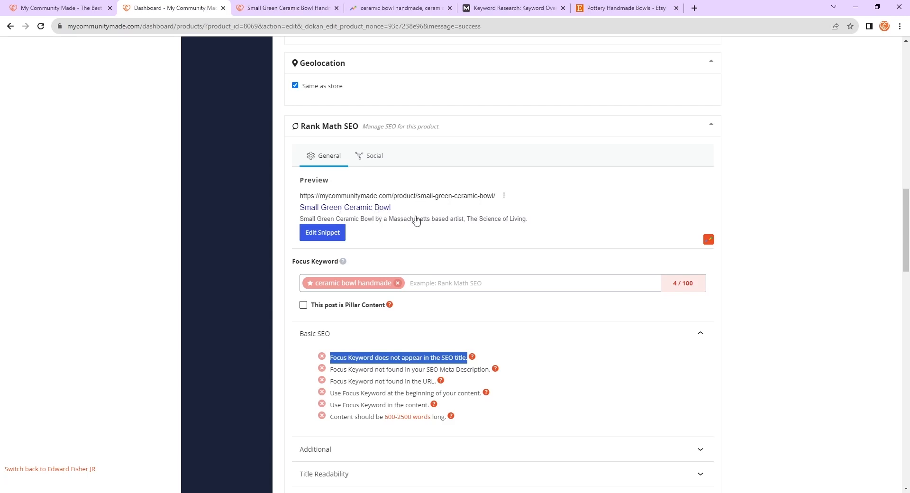
click(762, 298)
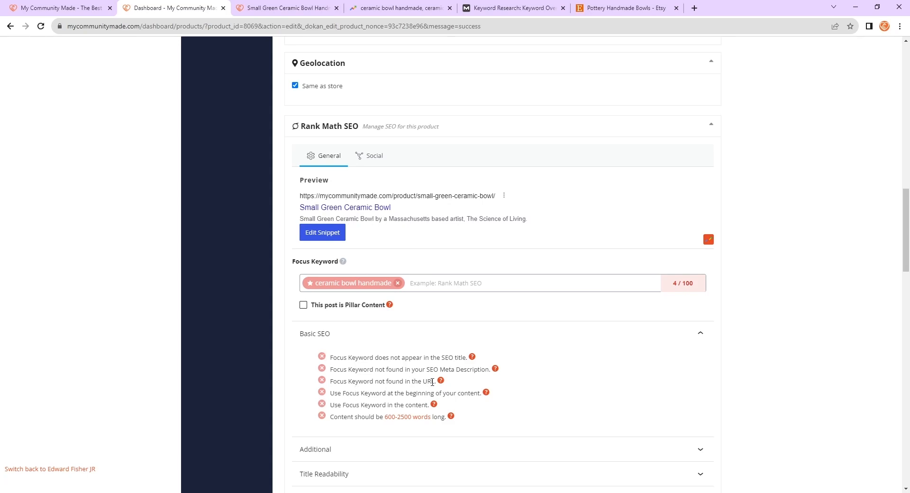
drag(332, 369, 487, 369)
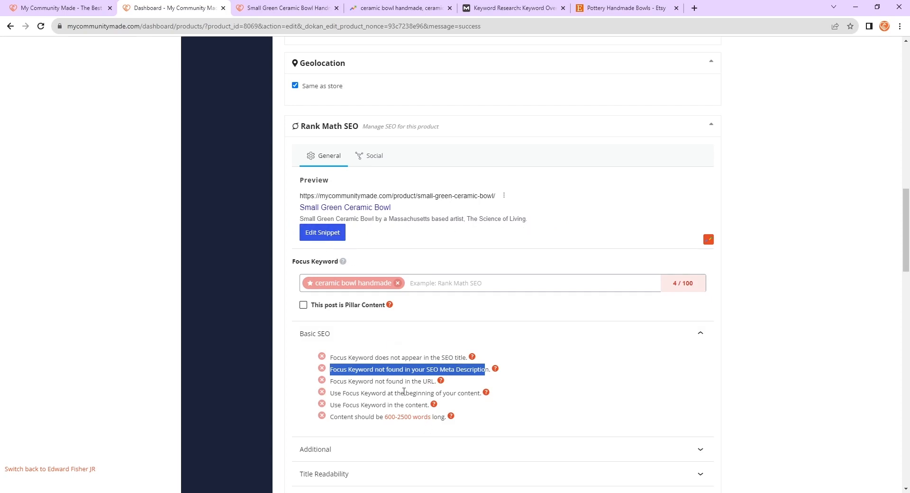
drag(330, 382, 433, 380)
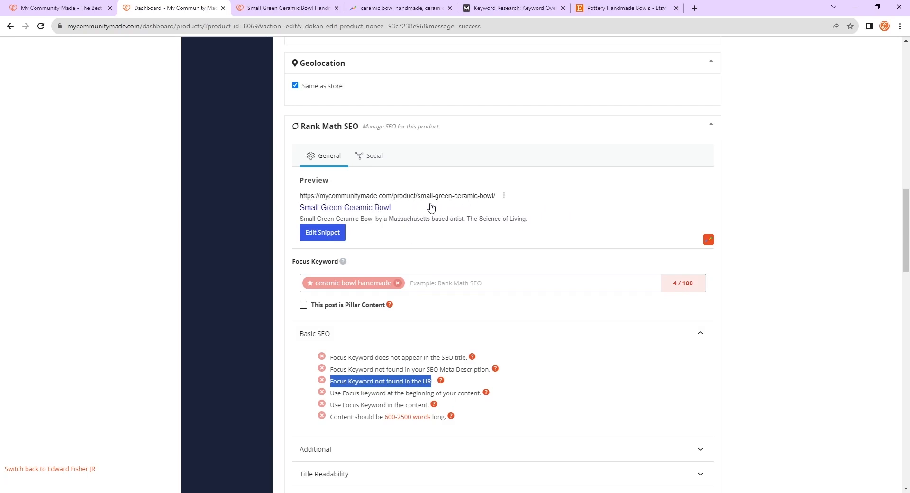
click(533, 370)
drag(451, 382, 357, 357)
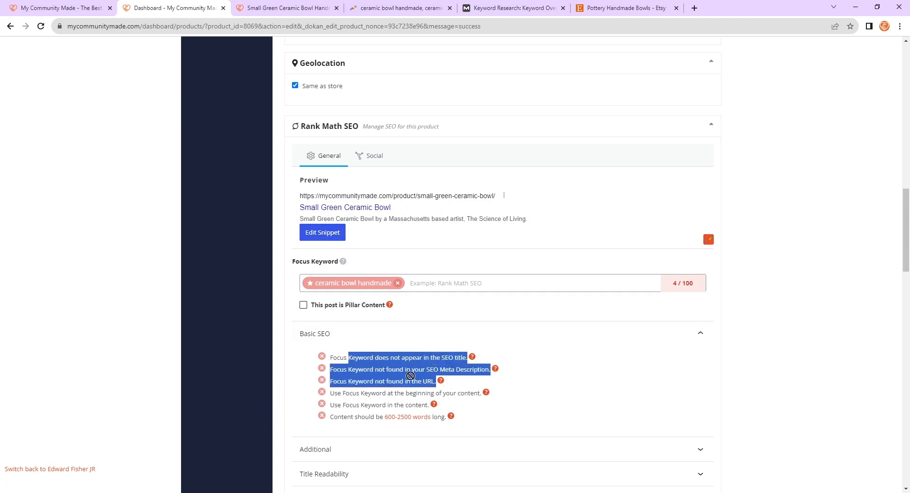
click(824, 371)
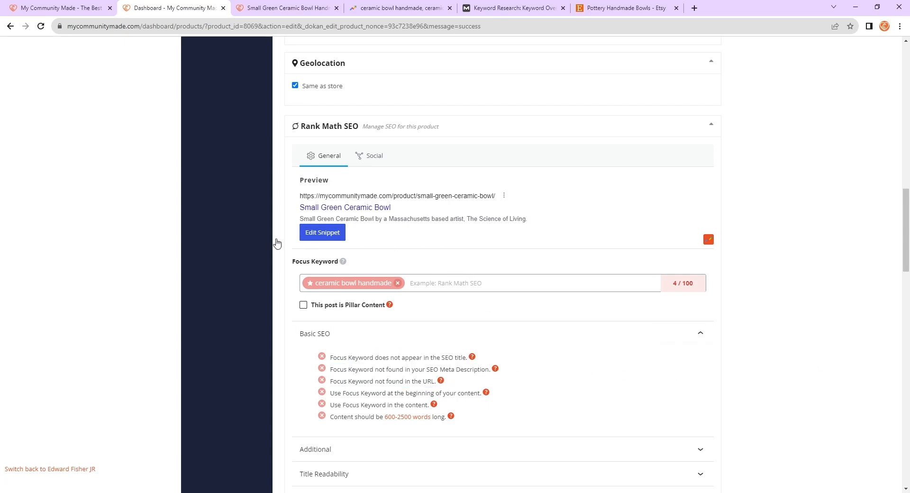
- Open the snippet editor and add Handmade to the end of the SEO title
click(332, 237)
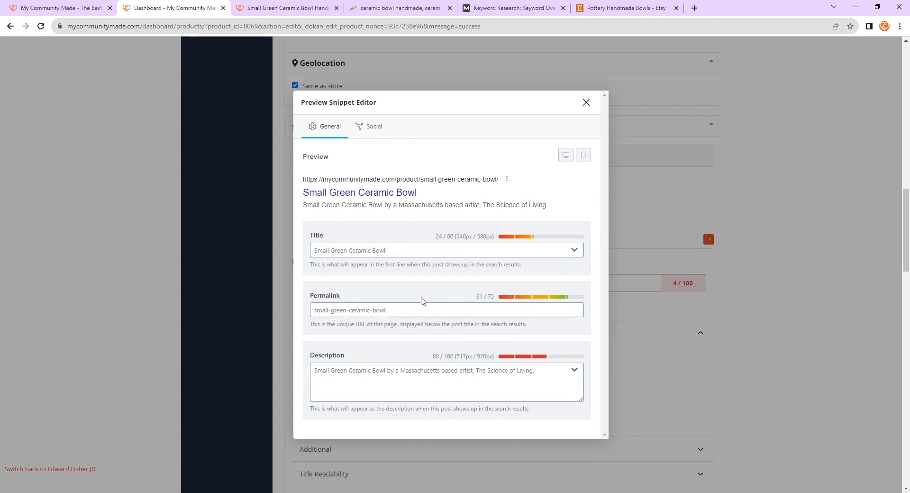
drag(383, 250, 314, 246)
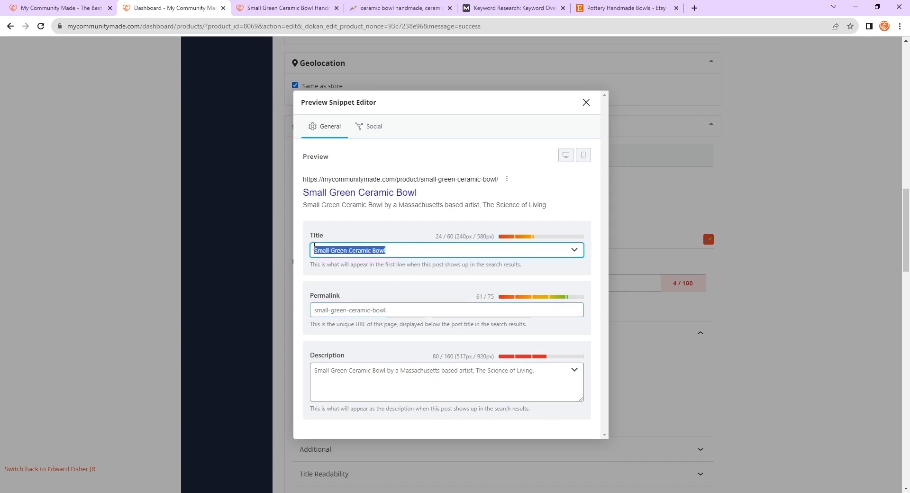
click(395, 252)
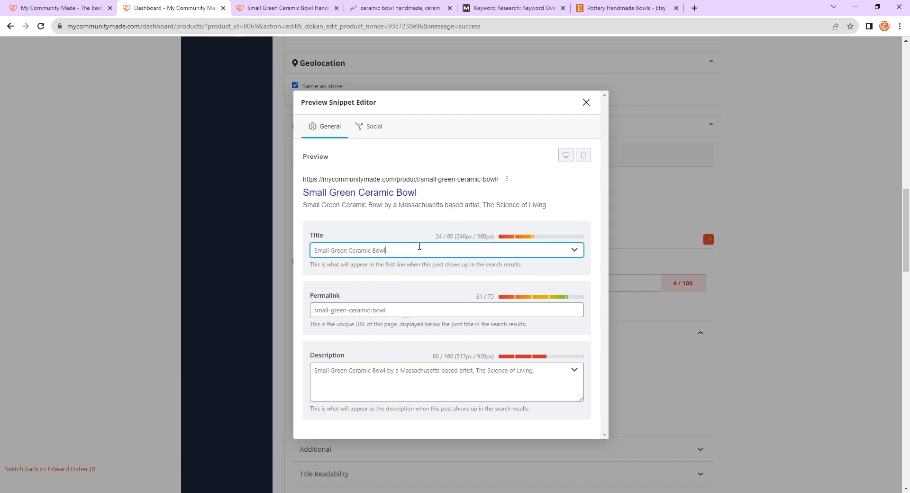
text(Handmade)
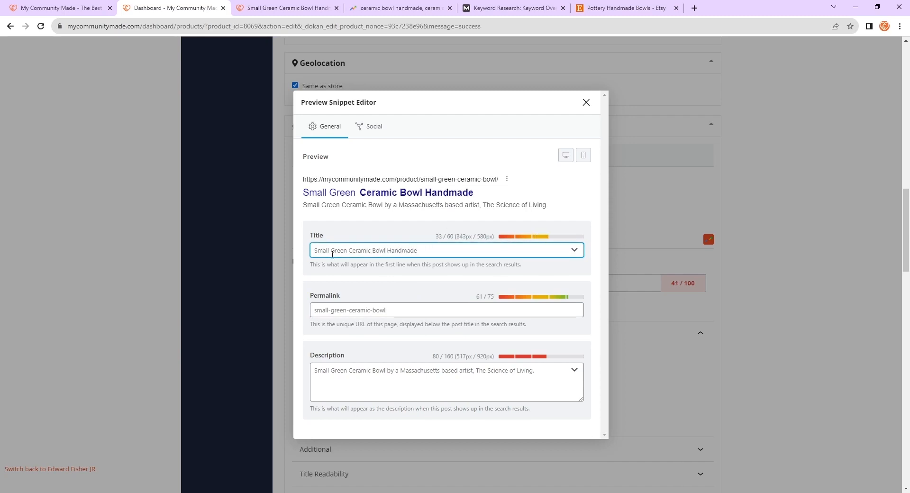
drag(346, 251, 299, 253)
click(347, 251)
click(361, 250)
click(444, 247)
drag(435, 236, 454, 236)
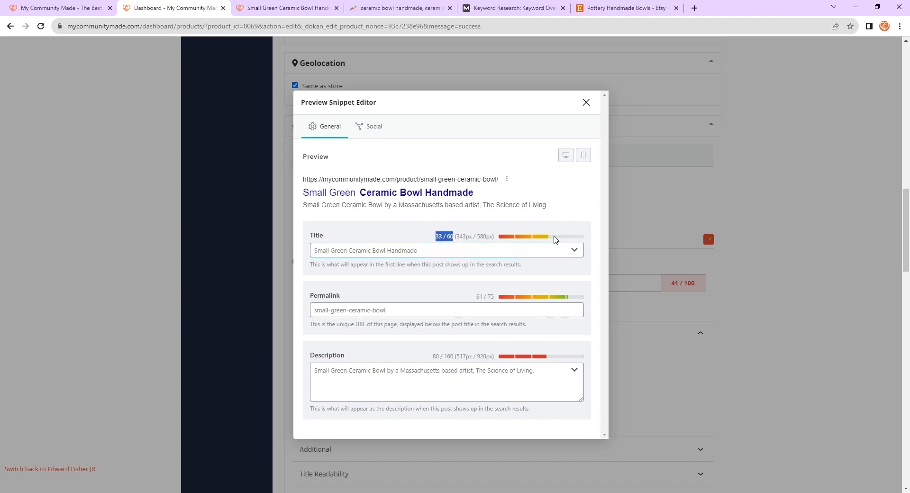
click(437, 247)
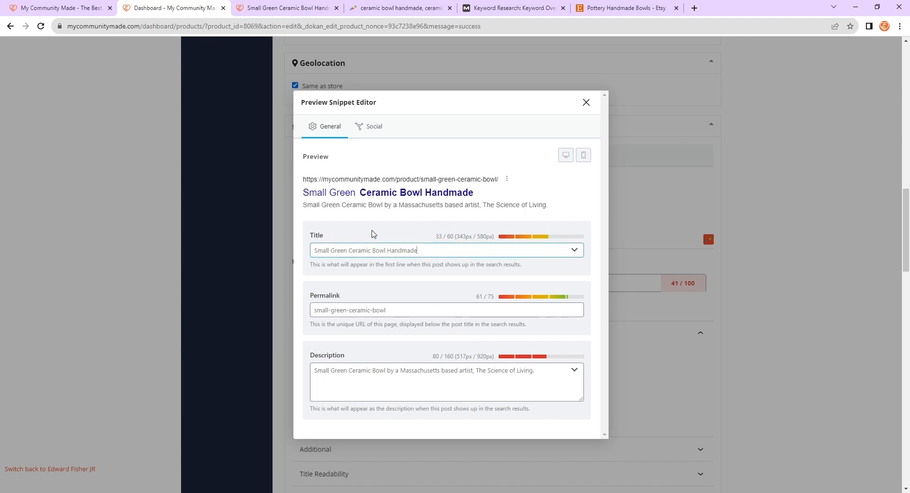
- Clear the SEO title and retype it as Small Green Ceramic Bowl Handmade
triple_click(441, 252)
key(BackSpace)
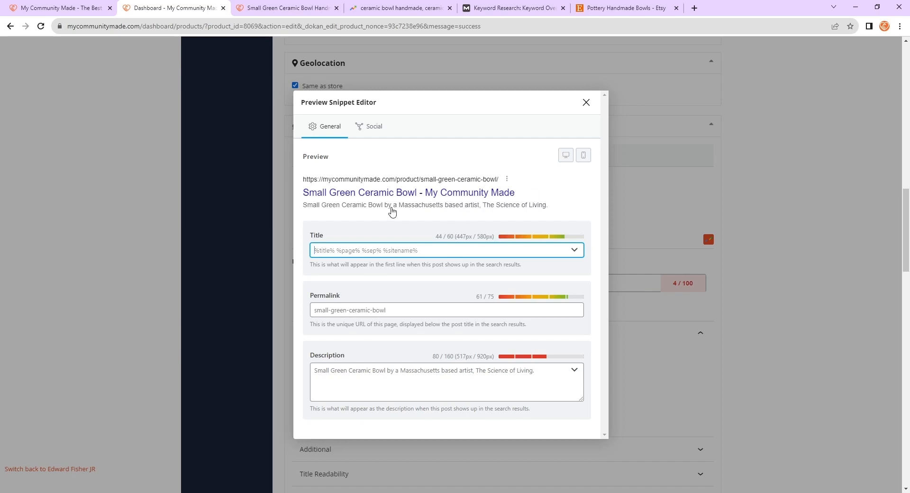
key(ctrl+a)
text(Small)
key(BackSpace)
key(BackSpace)
key(BackSpace)
key(BackSpace)
key(BackSpace)
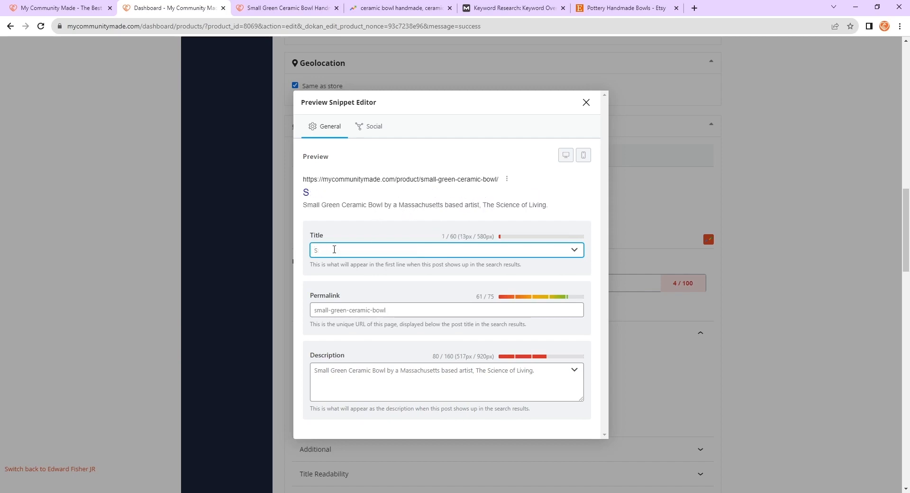
text(%title%)
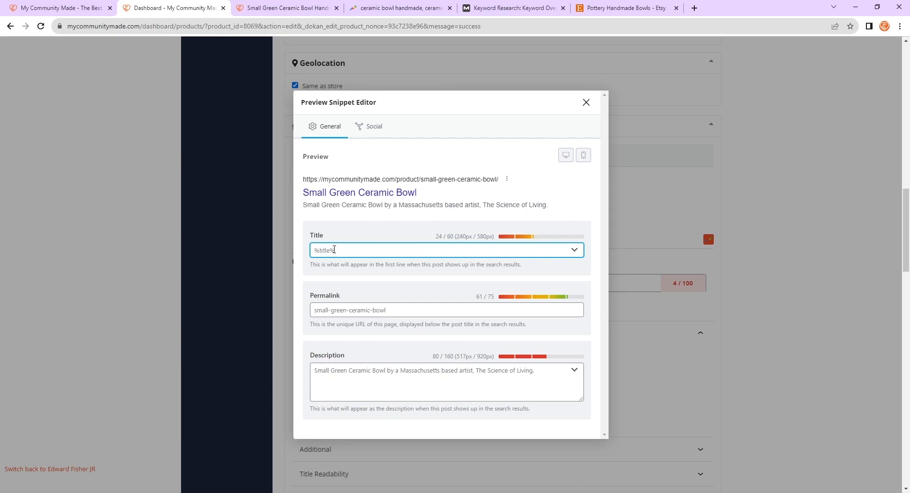
key(BackSpace)
key(BackSpace)
key(BackSpace)
key(BackSpace)
key(BackSpace)
key(BackSpace)
text(ma)
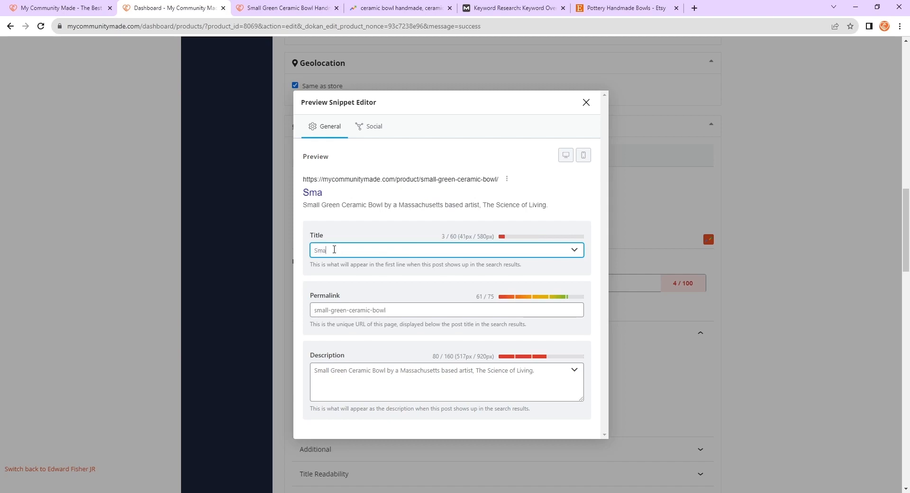
text(ll Green Ceramic Z)
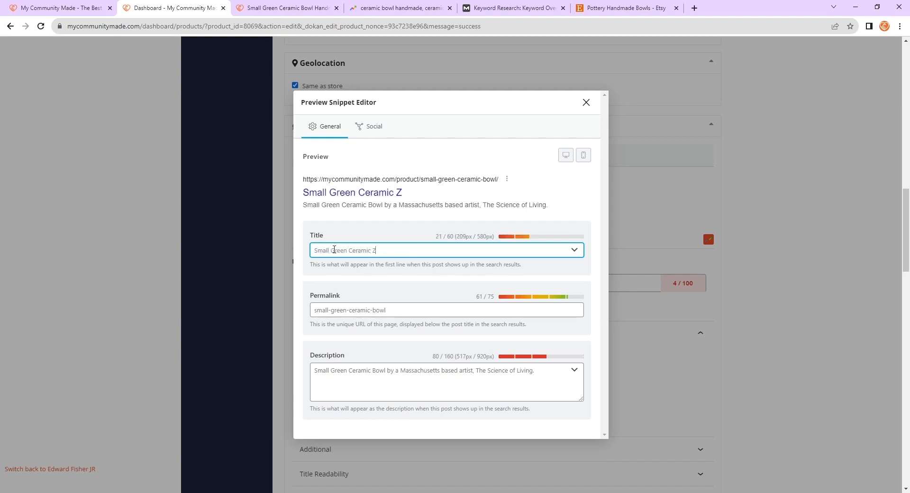
key(BackSpace)
text(Bowl Handmade)
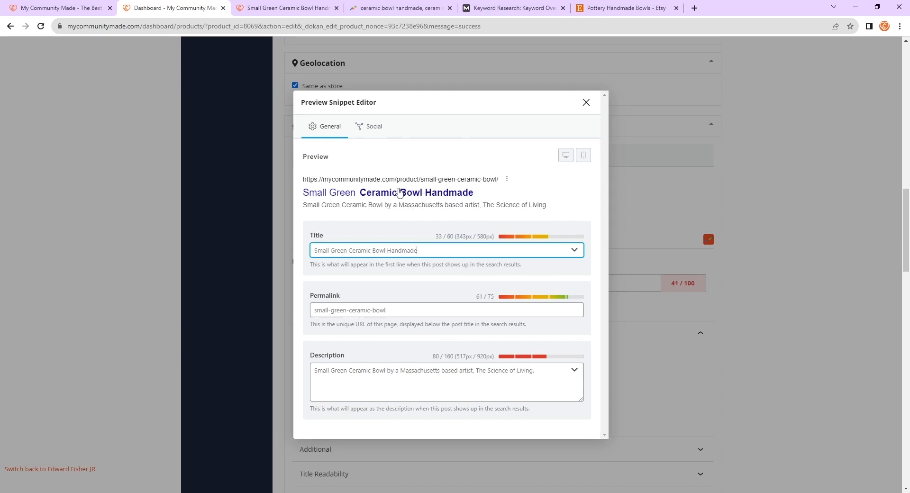
- Change the permalink slug to ceramic-bowl-handmade
click(415, 309)
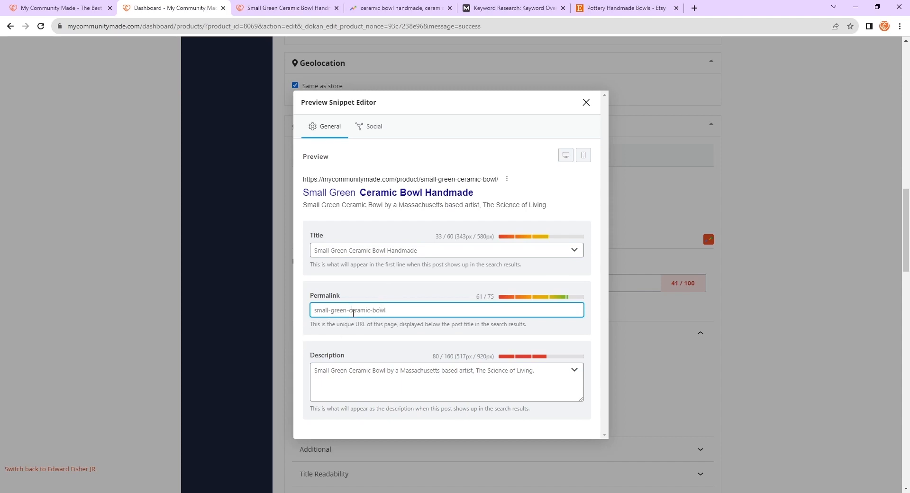
key(BackSpace)
key(BackSpace)
key(BackSpace)
key(BackSpace)
key(BackSpace)
key(BackSpace)
key(BackSpace)
key(BackSpace)
key(BackSpace)
key(BackSpace)
key(BackSpace)
key(BackSpace)
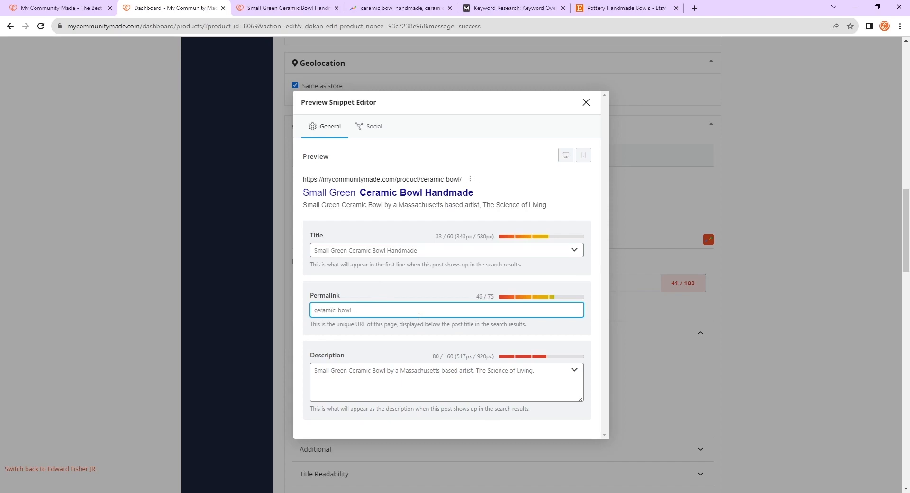
text(-handmade)
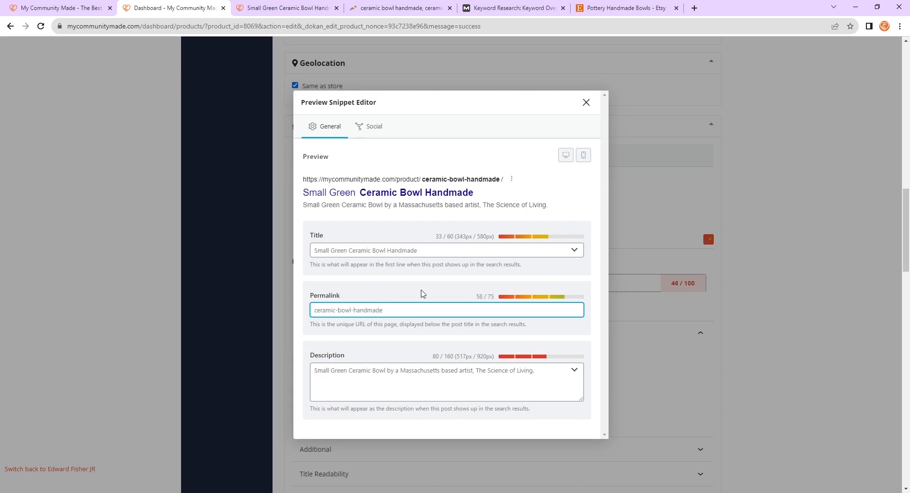
- Insert Handmade after Small Green Ceramic Bowl in the snippet's meta description
click(432, 279)
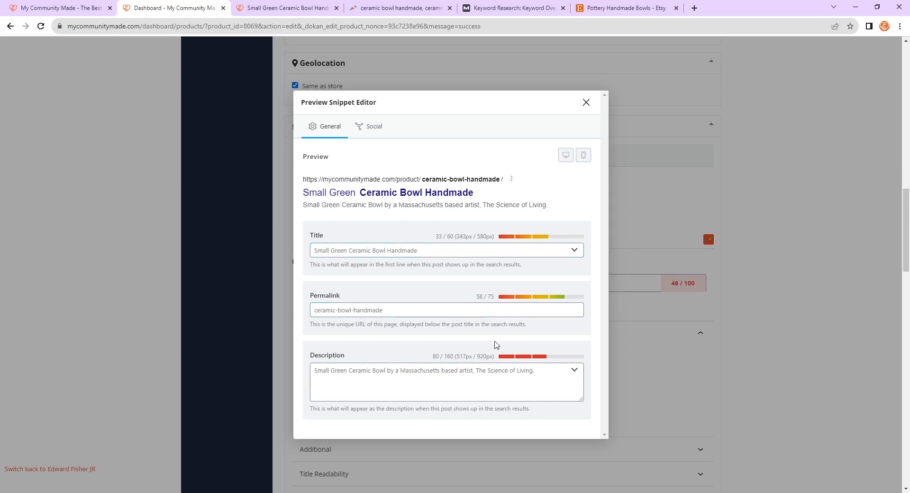
click(431, 377)
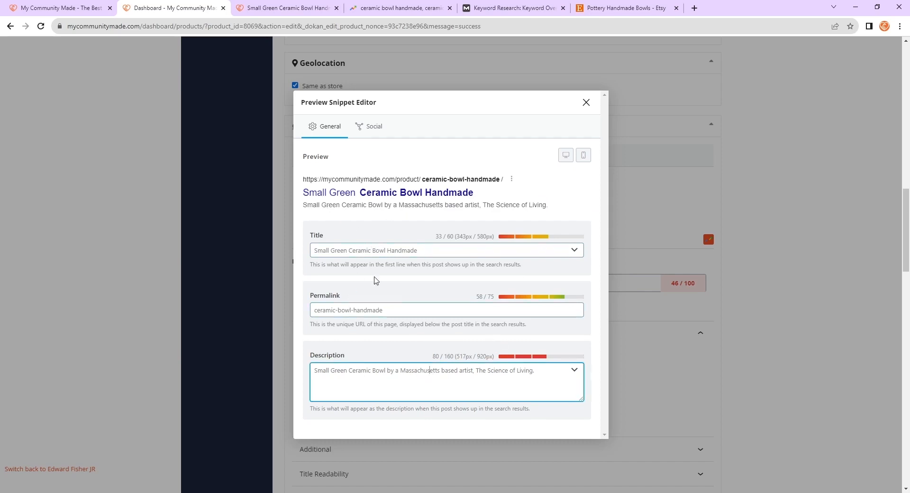
click(408, 311)
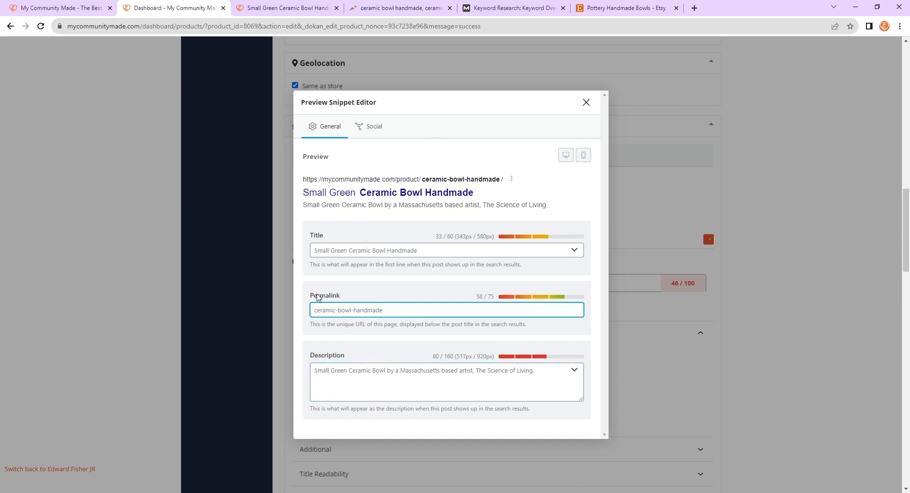
click(548, 390)
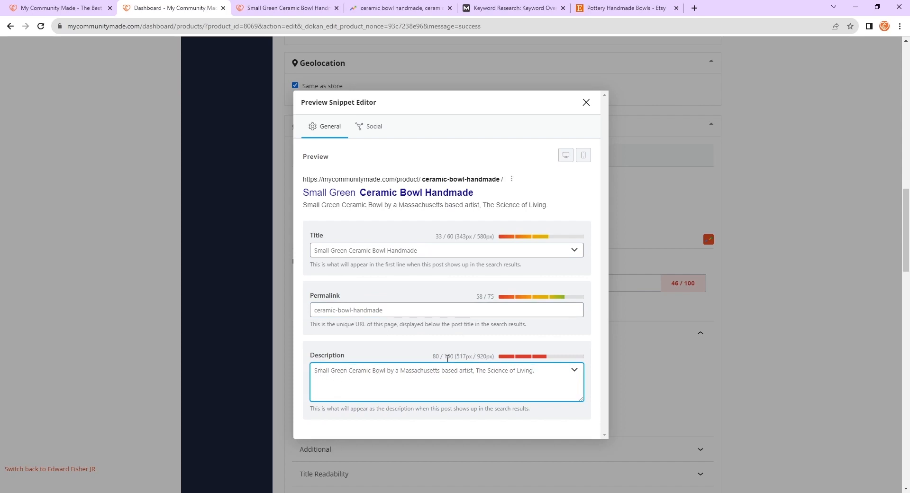
drag(431, 355, 452, 356)
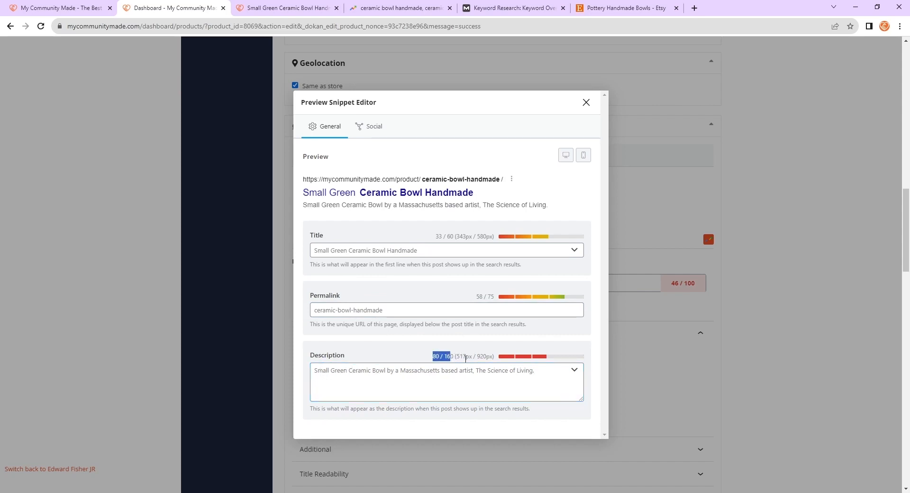
click(439, 355)
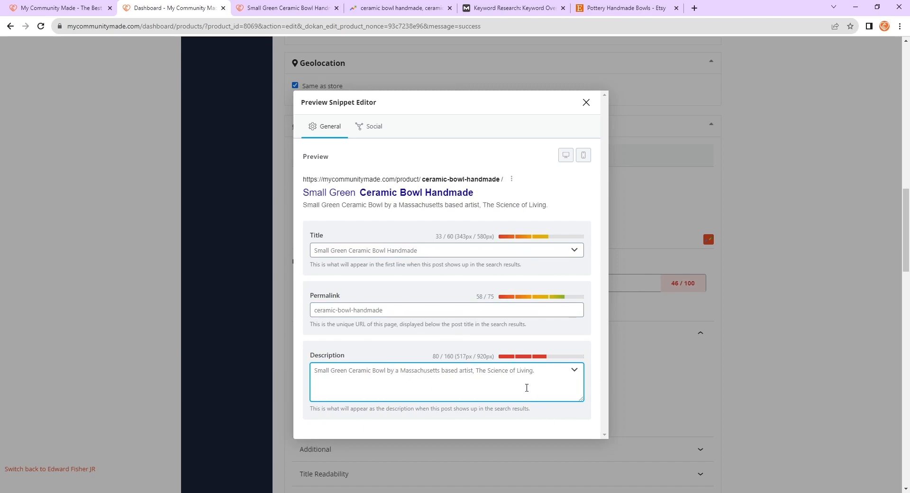
text(Handmade)
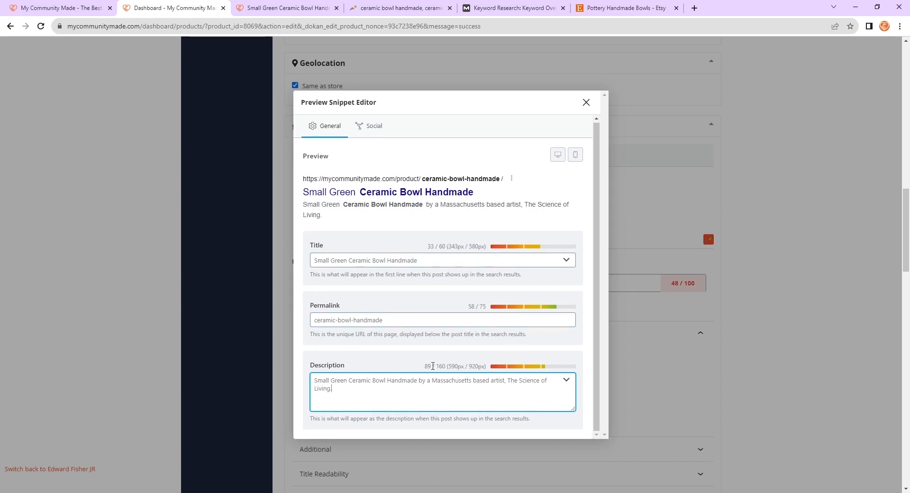
drag(424, 366, 443, 367)
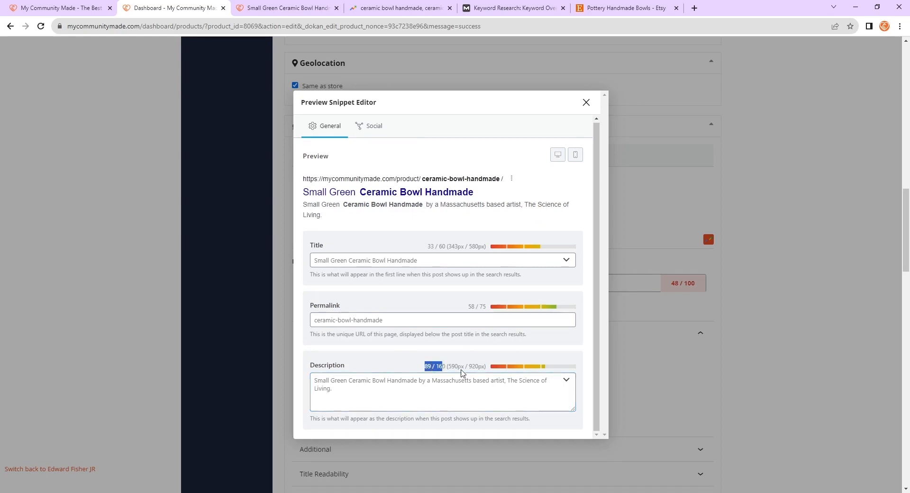
click(398, 392)
text(a)
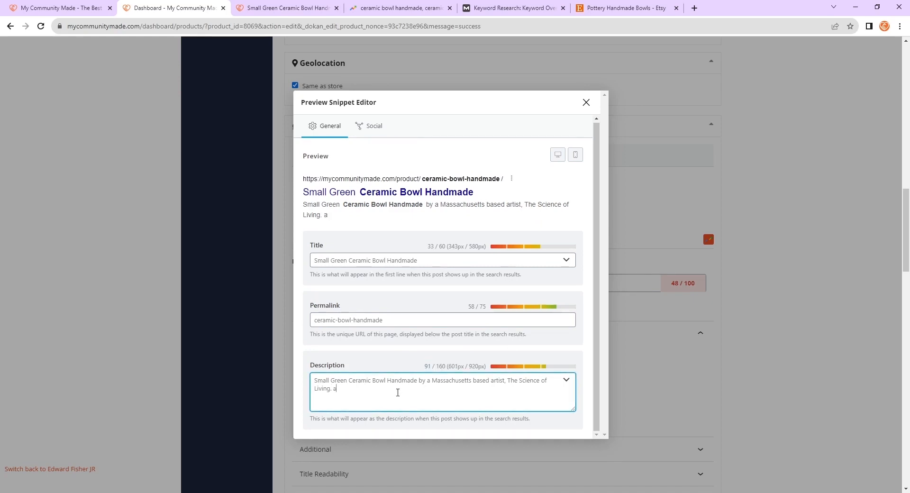
text(dsalkfjdslkfjlskdjflskdjflksdjflksdf)
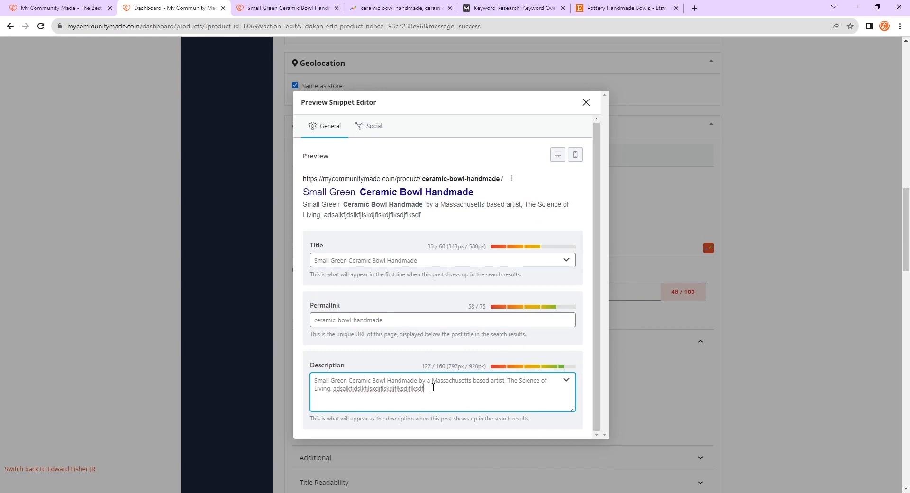
drag(433, 388, 332, 387)
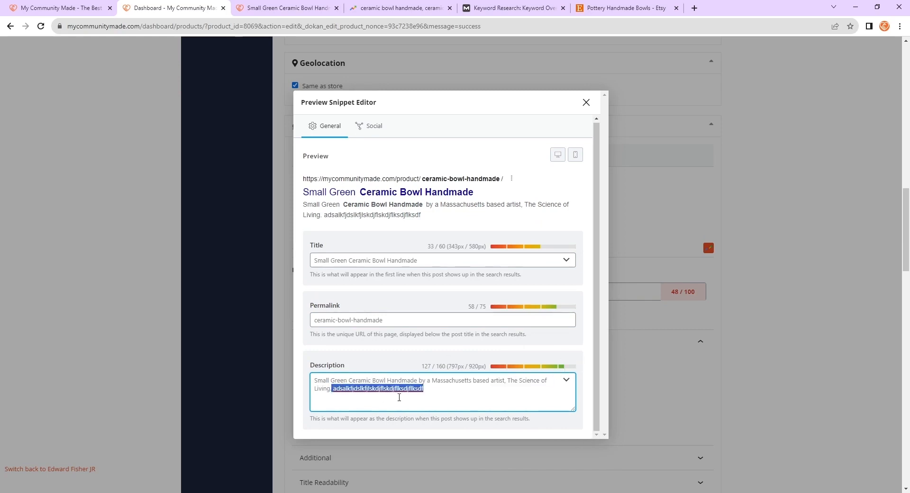
key(BackSpace)
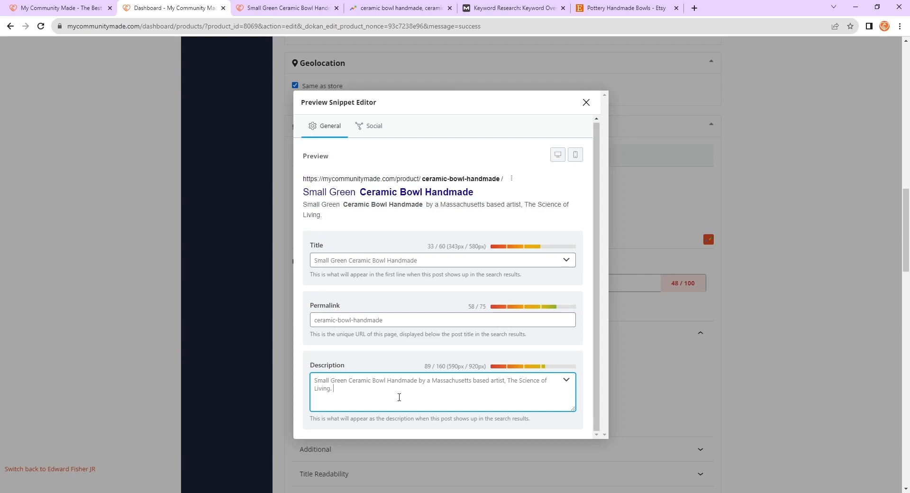
- Try appending Free Shipping. Dishwasher Safe to the description, then delete it again
text(ree Shipping. Dis)
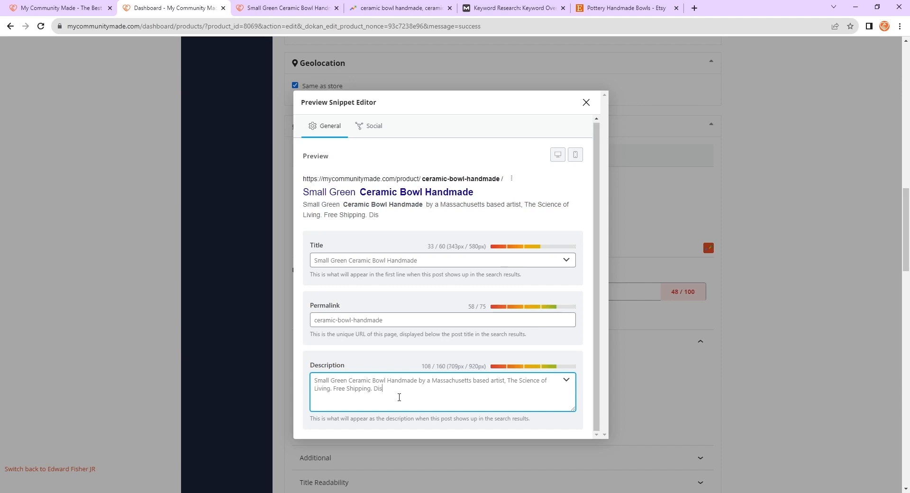
text(asher Safe)
key(BackSpace)
key(BackSpace)
key(BackSpace)
key(BackSpace)
key(BackSpace)
key(BackSpace)
key(BackSpace)
key(BackSpace)
key(BackSpace)
key(BackSpace)
key(BackSpace)
key(BackSpace)
key(BackSpace)
key(BackSpace)
key(BackSpace)
key(BackSpace)
key(BackSpace)
key(BackSpace)
key(BackSpace)
key(BackSpace)
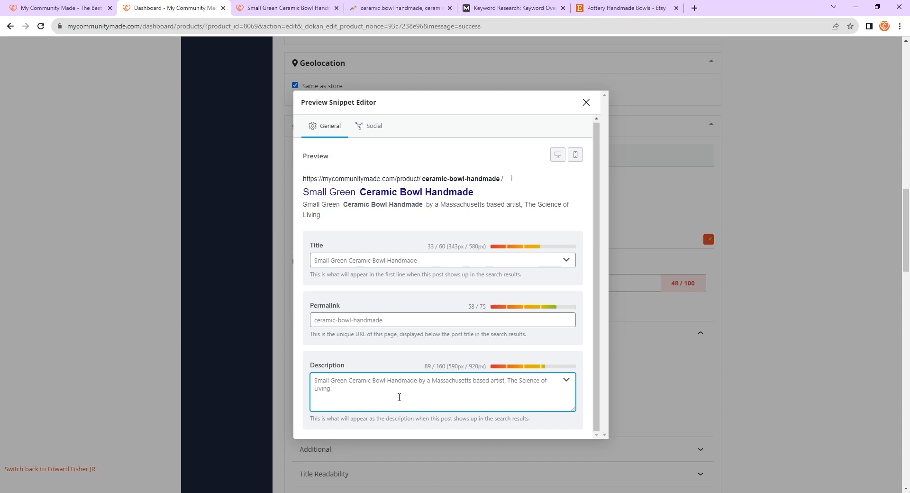
- Switch back and forth between the mobile and desktop search result previews of the snippet
click(575, 157)
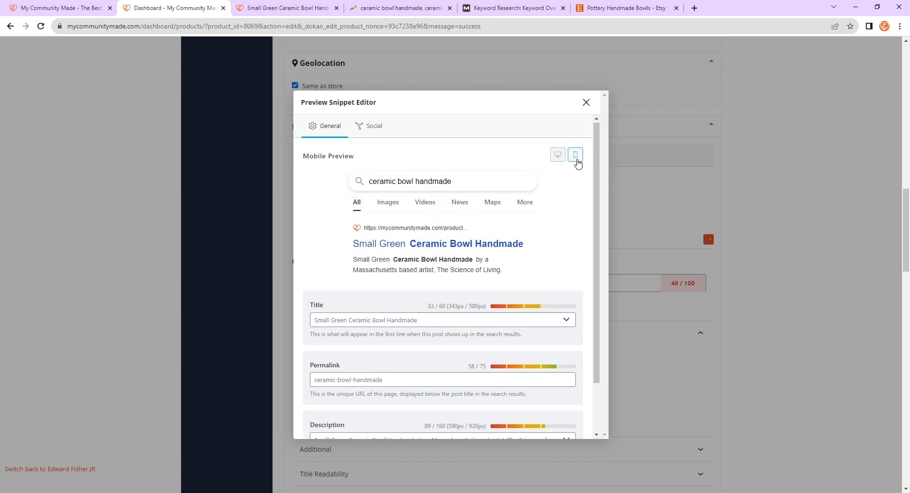
click(558, 159)
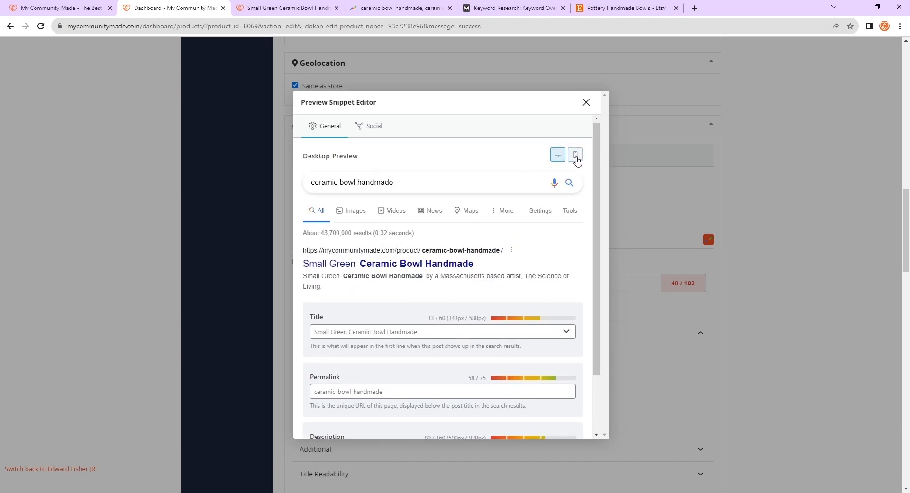
click(578, 158)
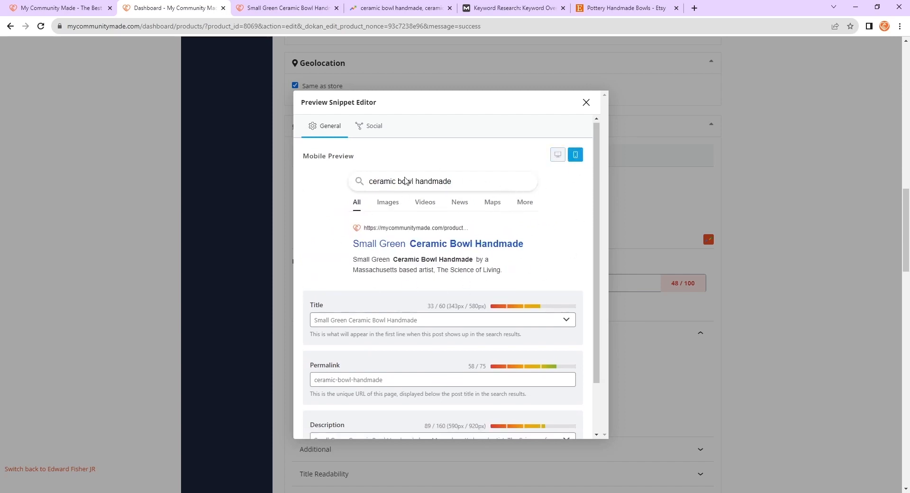
click(559, 154)
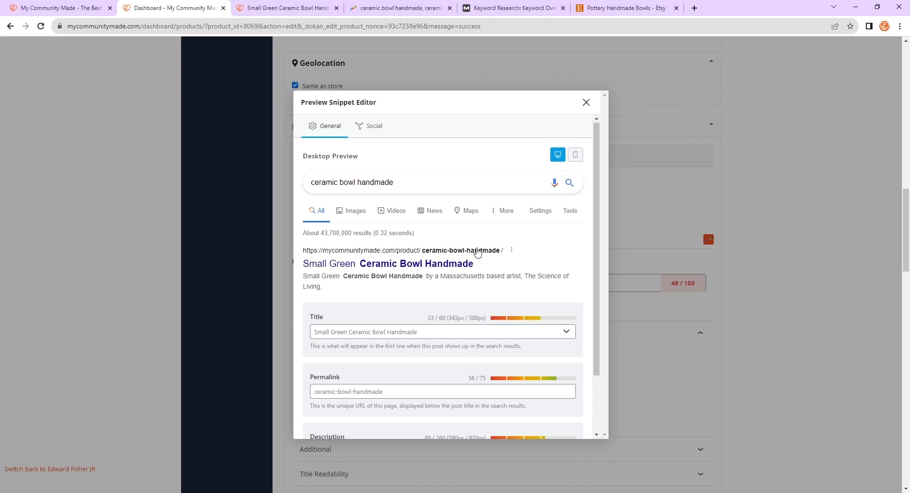
click(575, 154)
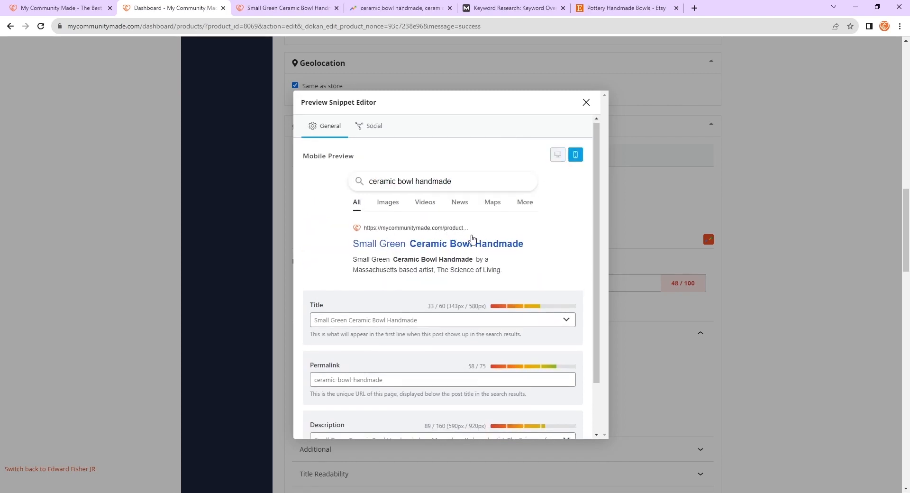
click(557, 155)
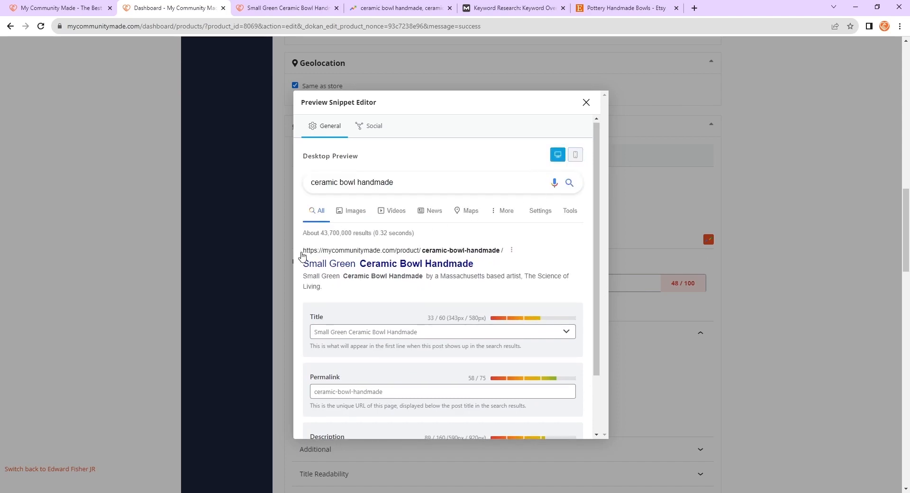
click(573, 156)
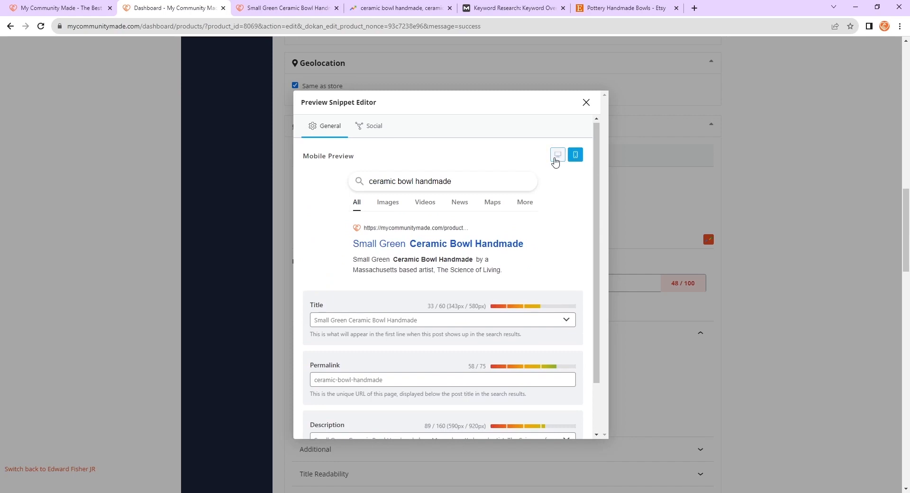
click(557, 158)
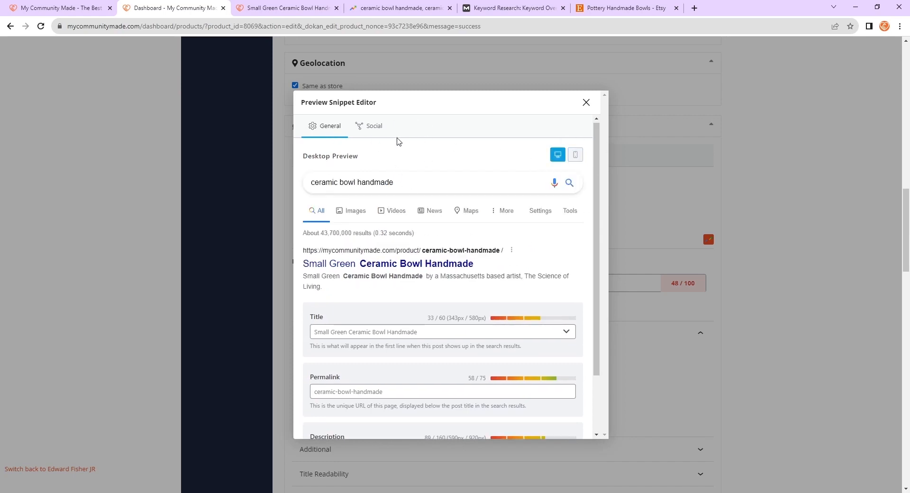
- On the Social preview, remove the share image and replace it with the green ceramic bowl photo from the media library
click(372, 126)
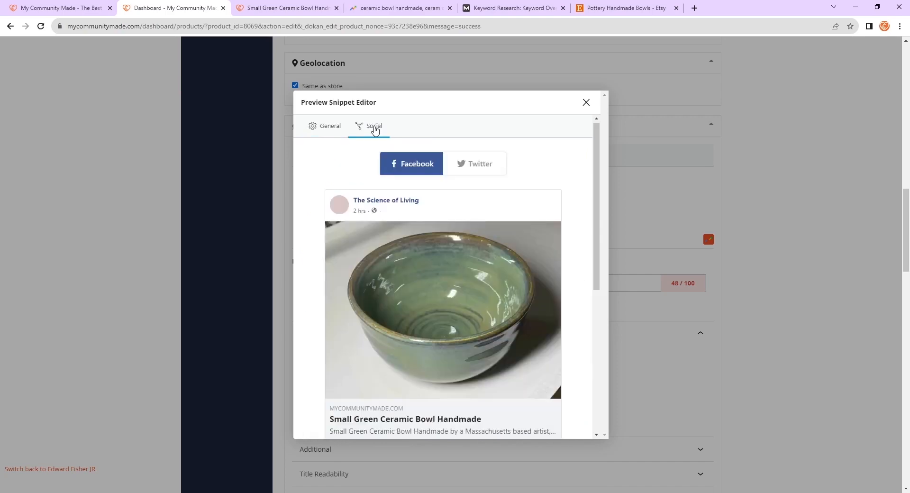
scroll(402, 139, down, 1)
scroll(448, 158, down, 3)
scroll(435, 260, down, 1)
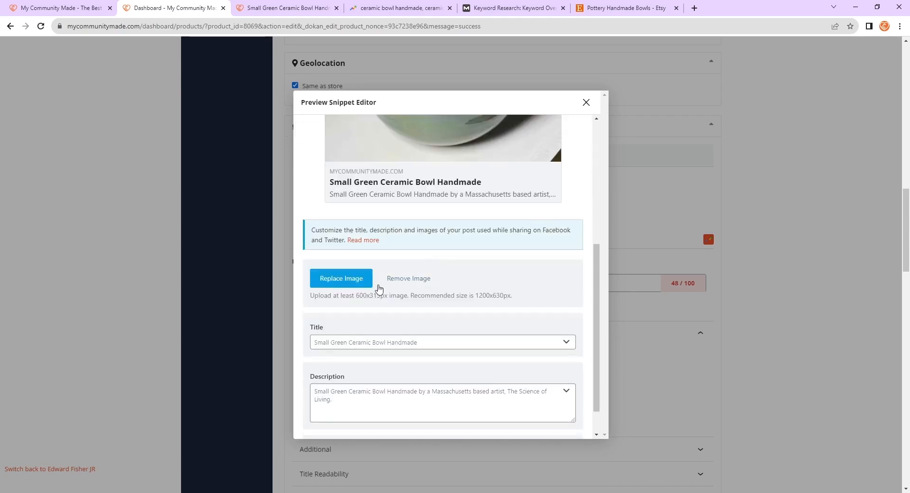
click(416, 282)
scroll(497, 299, up, 4)
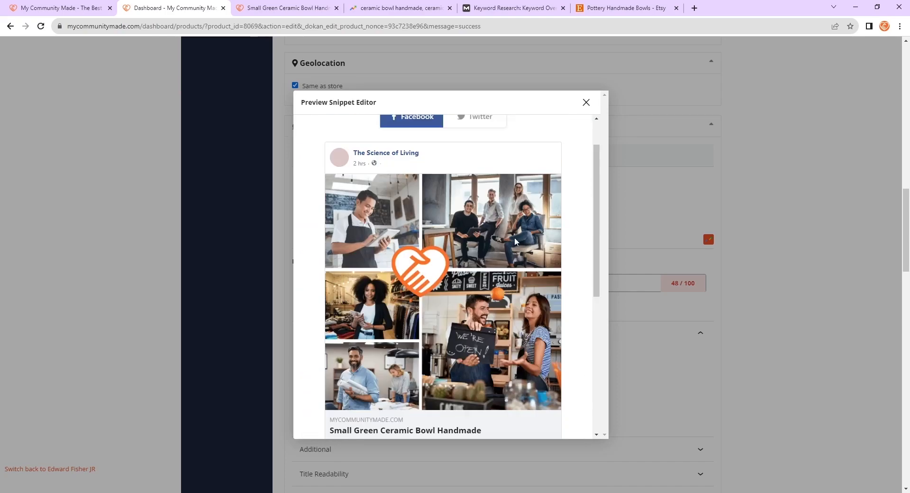
scroll(522, 233, down, 3)
scroll(474, 260, up, 5)
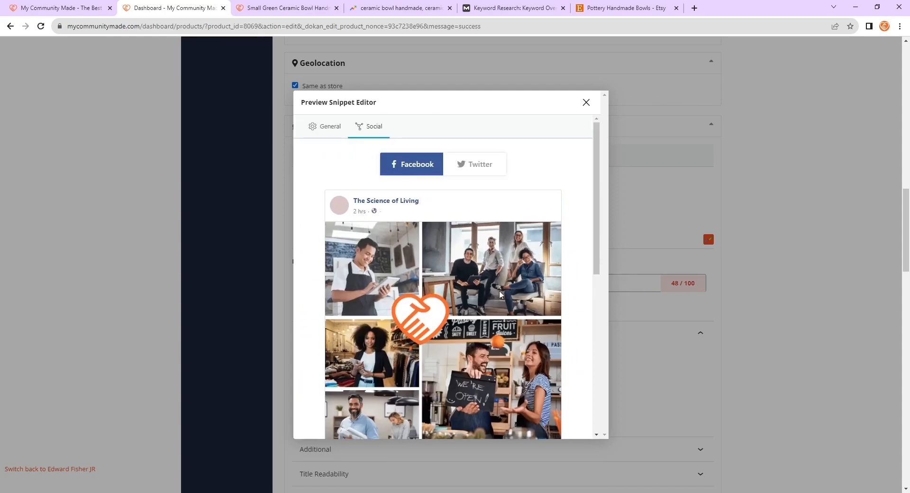
scroll(412, 284, down, 6)
click(352, 345)
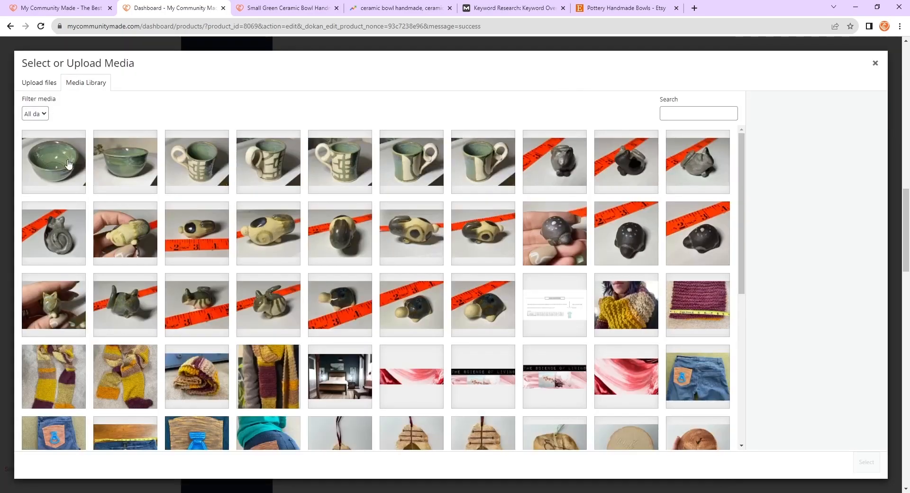
click(68, 163)
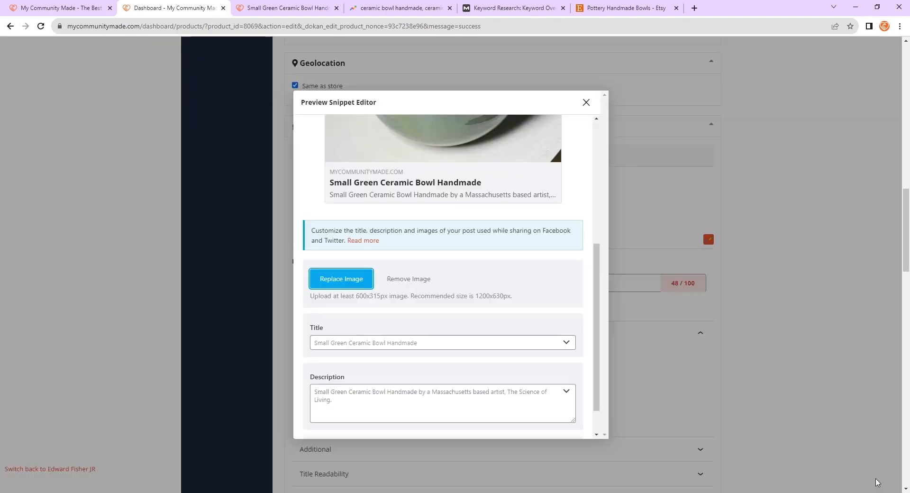
click(866, 462)
- Review the general and Facebook social previews of the snippet
scroll(502, 304, up, 5)
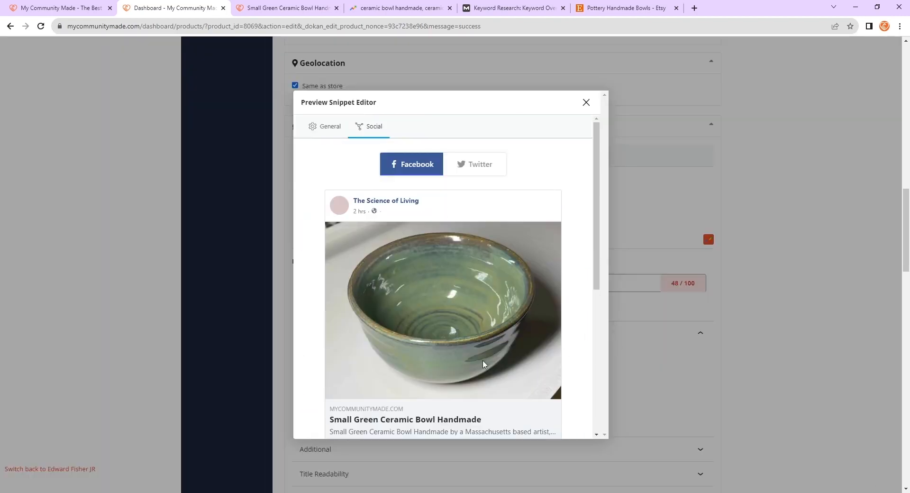
scroll(498, 355, down, 2)
scroll(512, 327, up, 2)
click(344, 135)
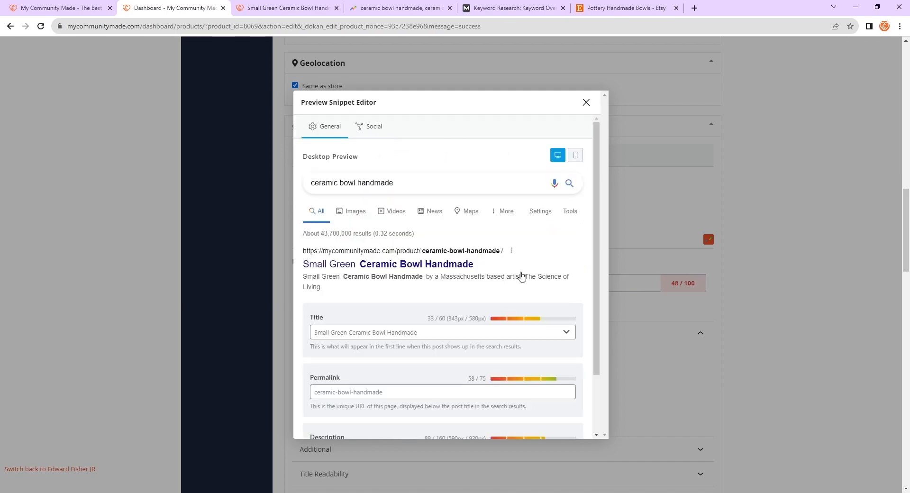
click(361, 129)
scroll(518, 243, down, 3)
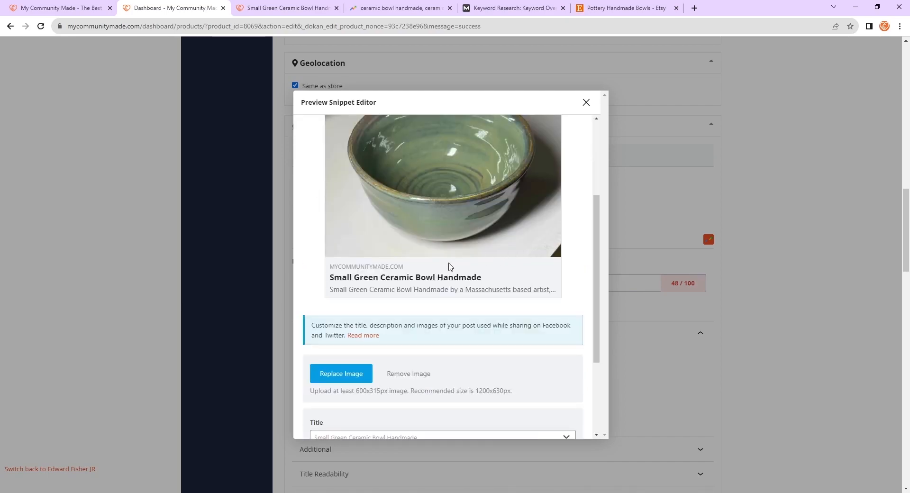
scroll(422, 321, up, 2)
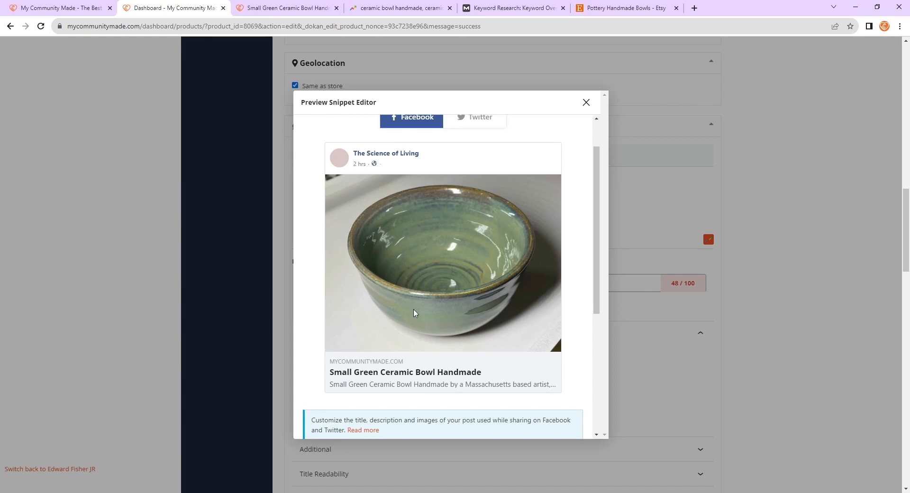
- Open and scroll through the Twitter social preview of the snippet
scroll(455, 373, down, 5)
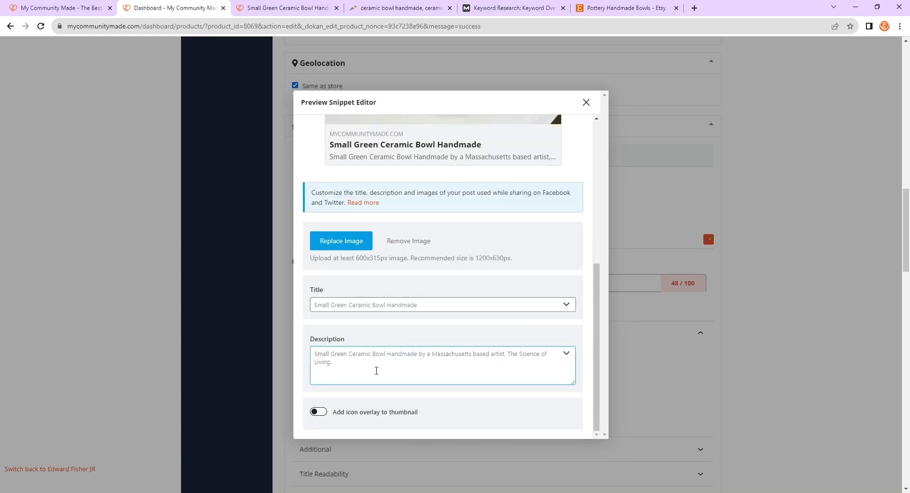
scroll(451, 319, up, 10)
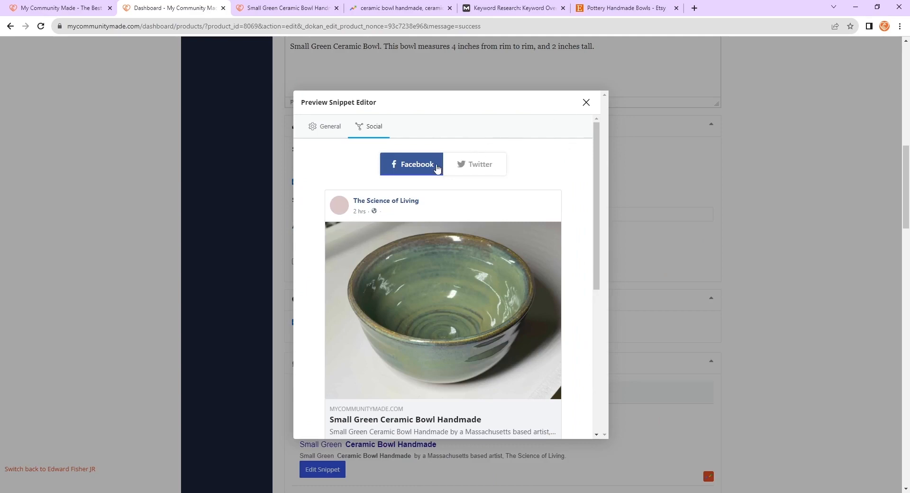
click(465, 166)
scroll(506, 180, down, 3)
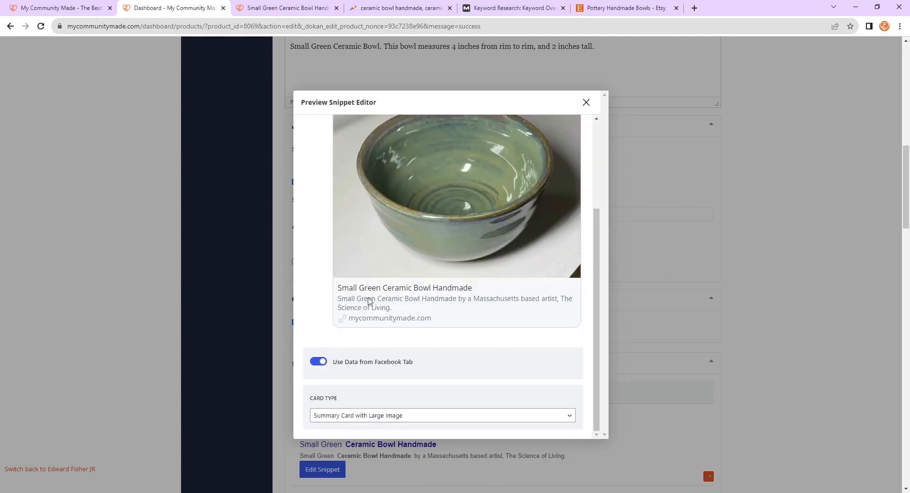
- Toggle the Use Data from Facebook Tab option off and back on for the Twitter card
click(318, 361)
click(319, 361)
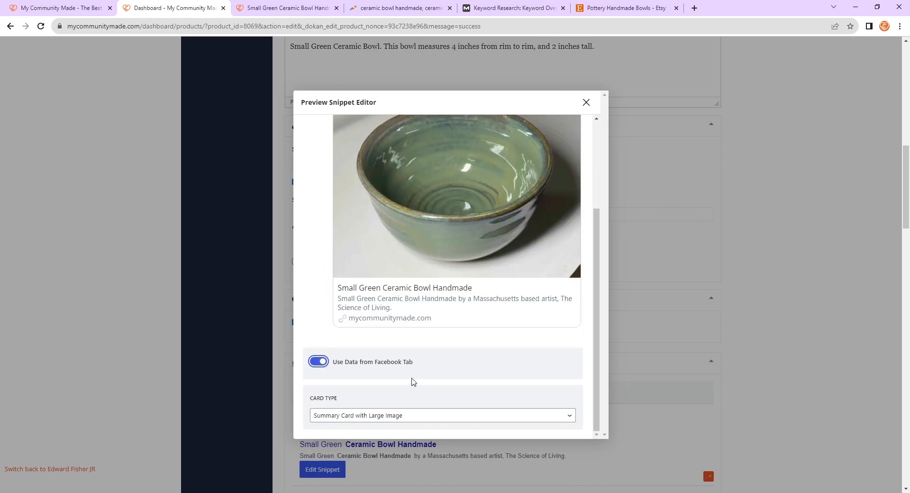
click(335, 365)
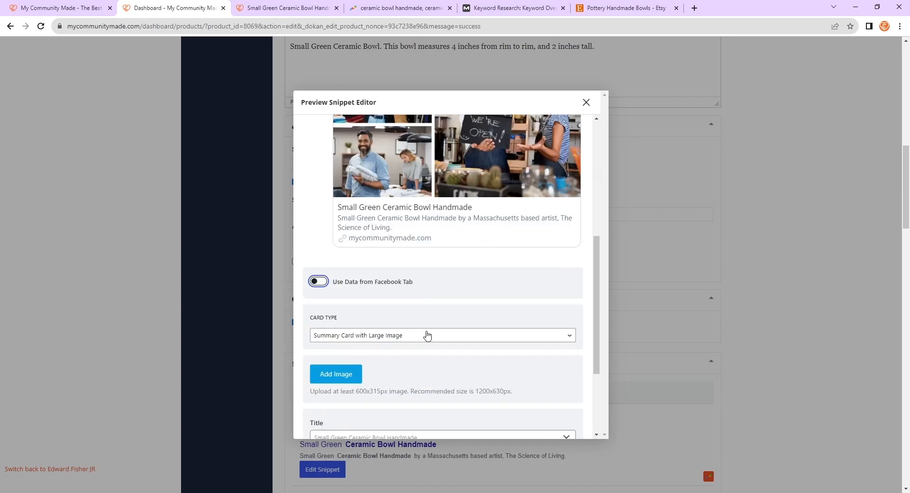
scroll(427, 335, down, 10)
scroll(333, 314, up, 5)
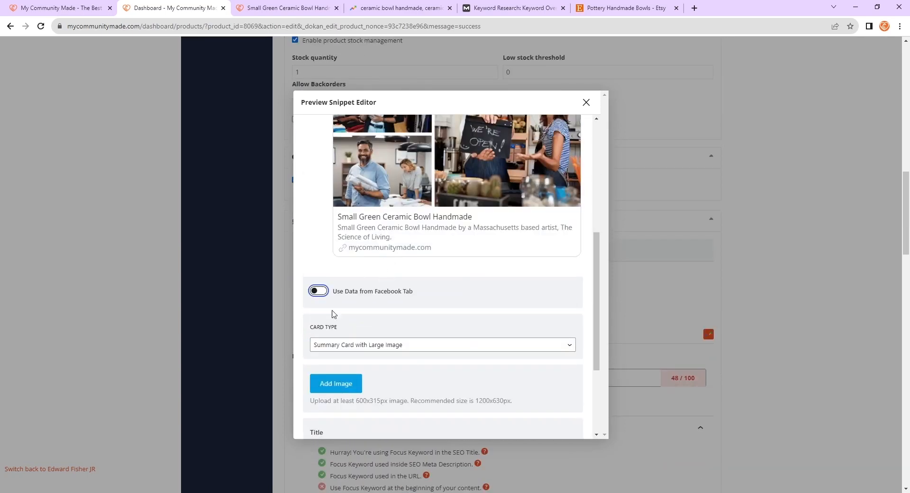
click(312, 301)
click(313, 290)
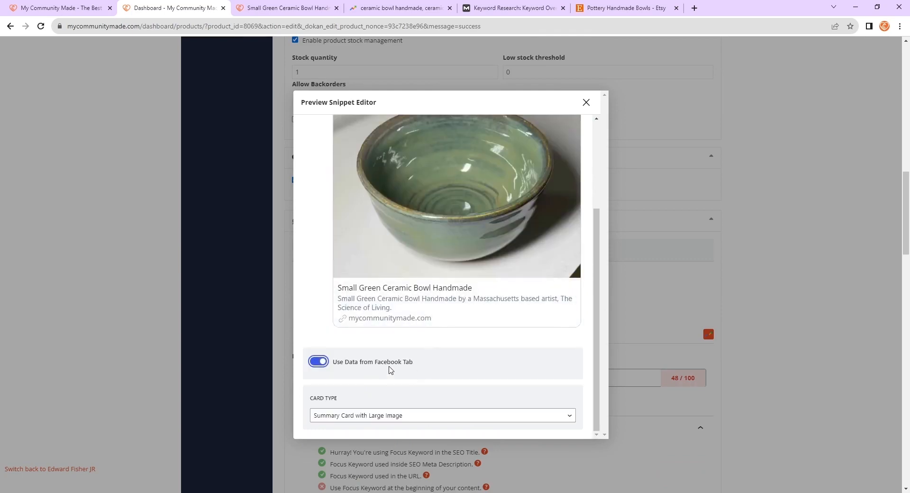
click(323, 363)
click(317, 291)
scroll(379, 363, down, 3)
scroll(406, 354, up, 3)
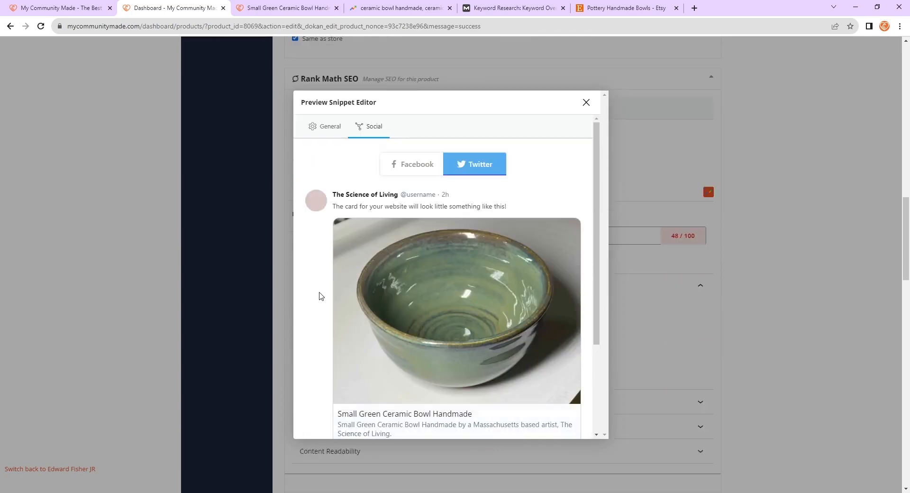
- Try the Summary Card type for Twitter, then restore Summary Card with Large Image
scroll(332, 303, down, 3)
click(394, 418)
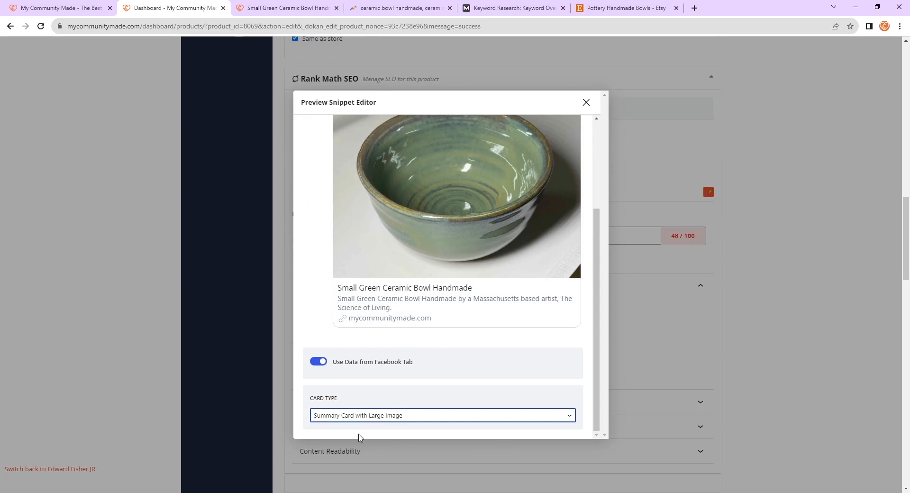
click(359, 437)
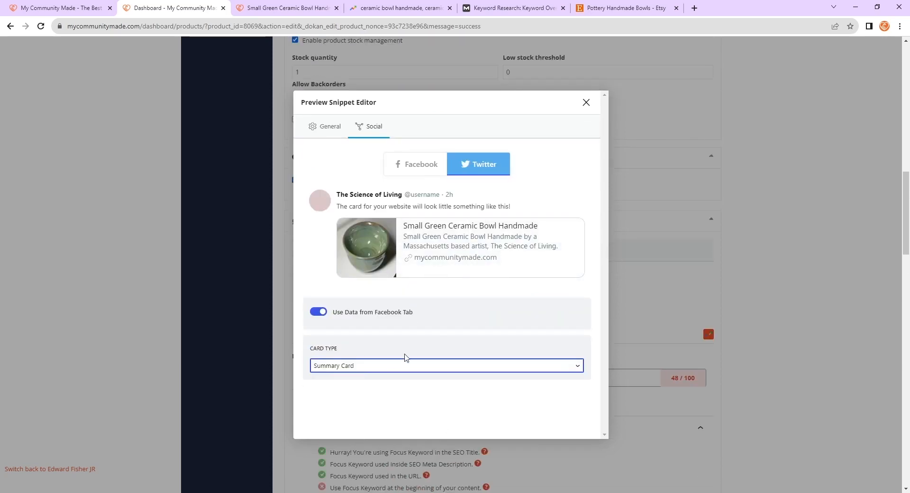
click(391, 364)
click(373, 379)
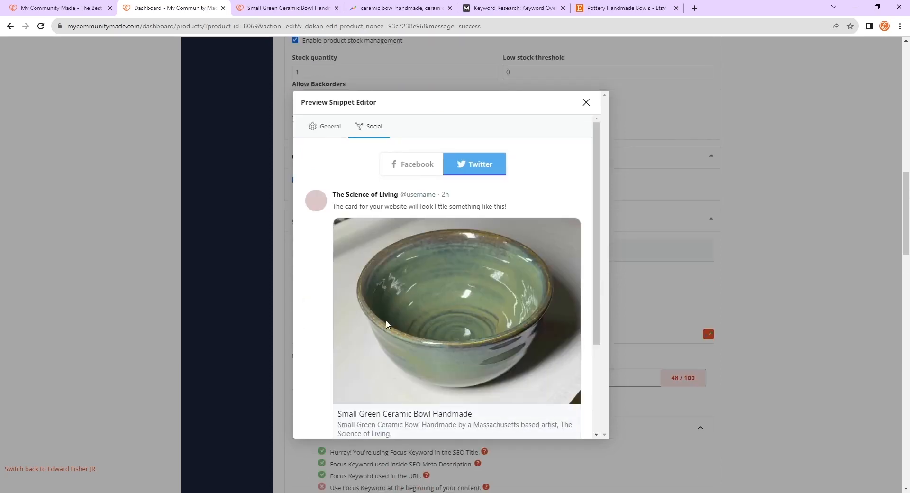
- Return to the General preview, close the snippet editor and save the product
click(325, 127)
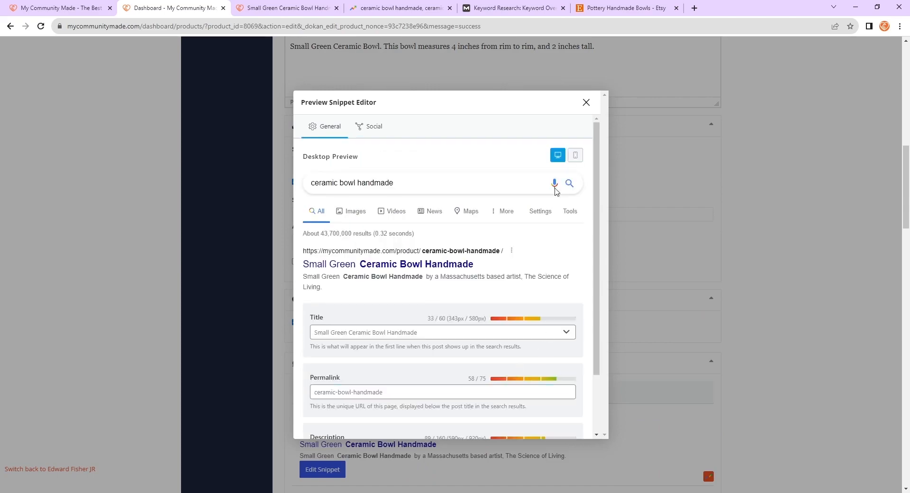
click(586, 102)
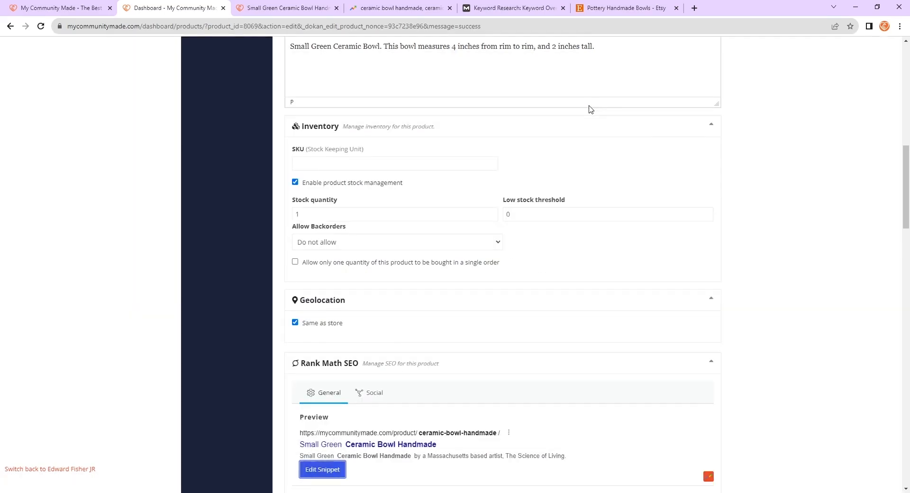
scroll(655, 307, down, 5)
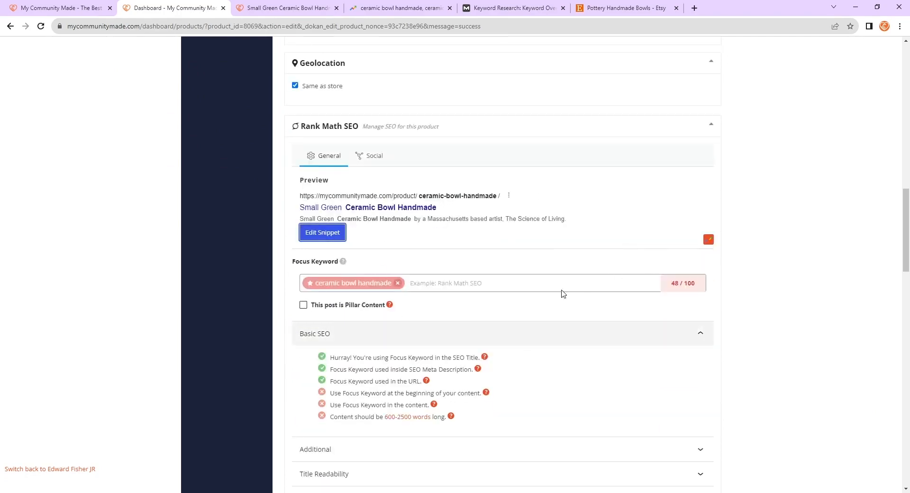
scroll(666, 259, down, 20)
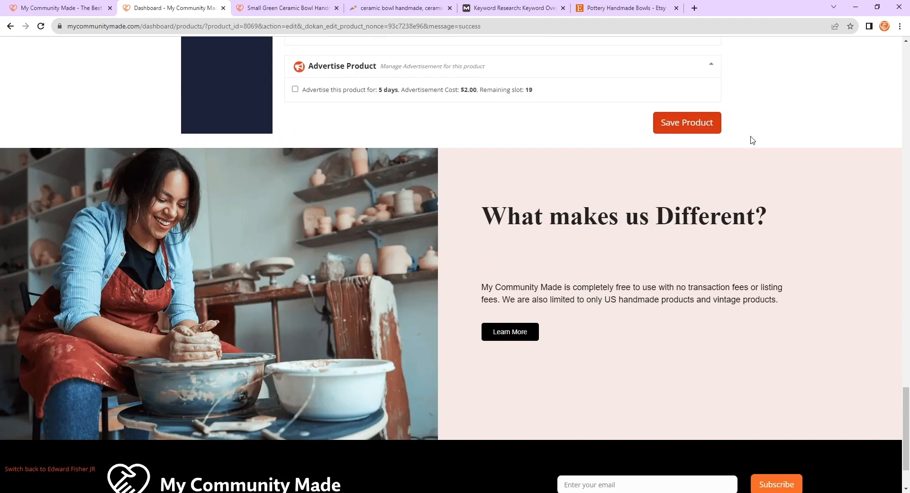
click(718, 122)
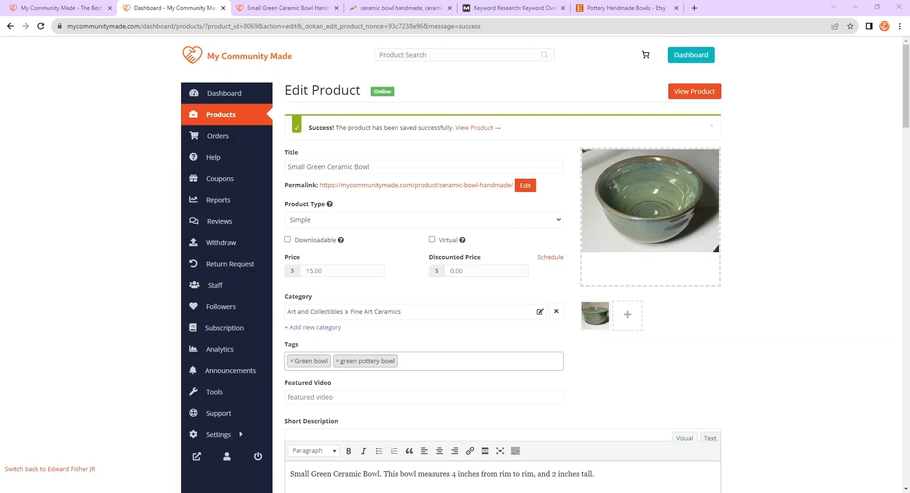
- Review the Basic SEO checklist for the ceramic bowl handmade focus keyword
scroll(649, 156, down, 1)
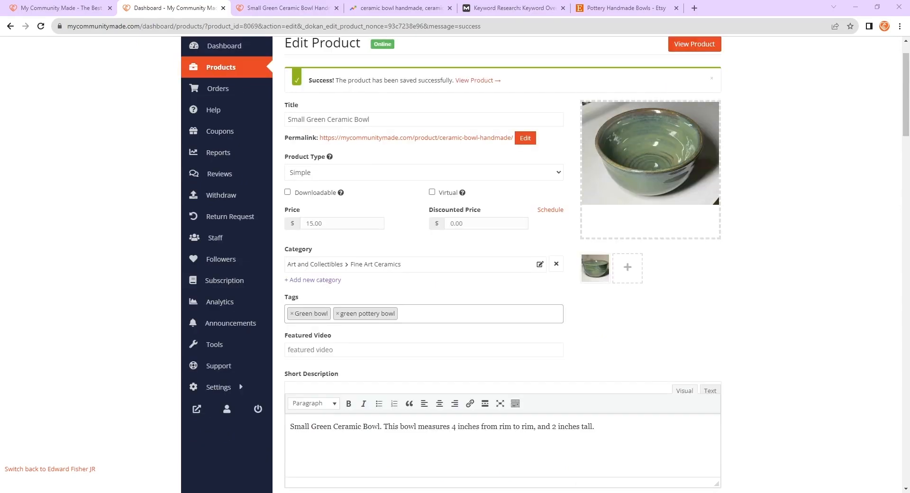
scroll(649, 157, down, 3)
scroll(502, 266, down, 11)
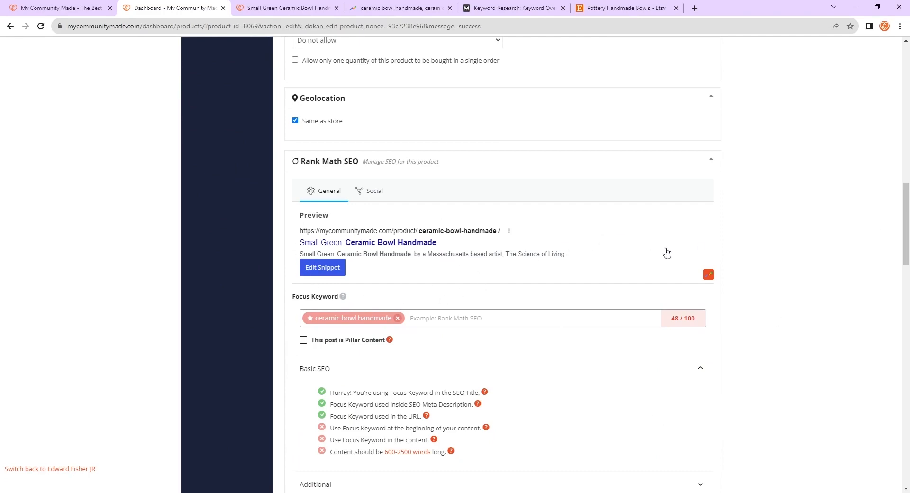
scroll(764, 292, down, 1)
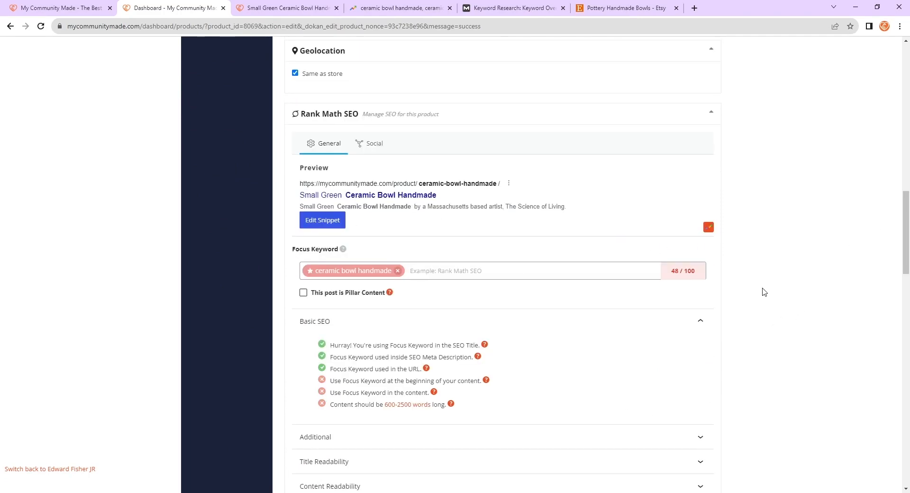
drag(463, 410, 317, 387)
click(568, 400)
drag(454, 411, 331, 376)
click(586, 375)
drag(463, 409, 332, 383)
click(701, 377)
scroll(408, 382, down, 2)
click(410, 344)
click(386, 346)
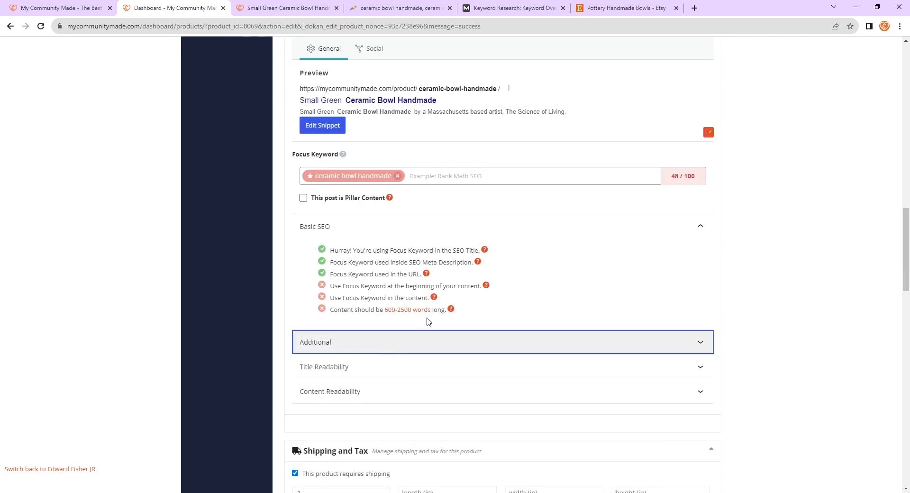
- Expand and read through the Additional SEO checks below the Basic SEO list
click(316, 283)
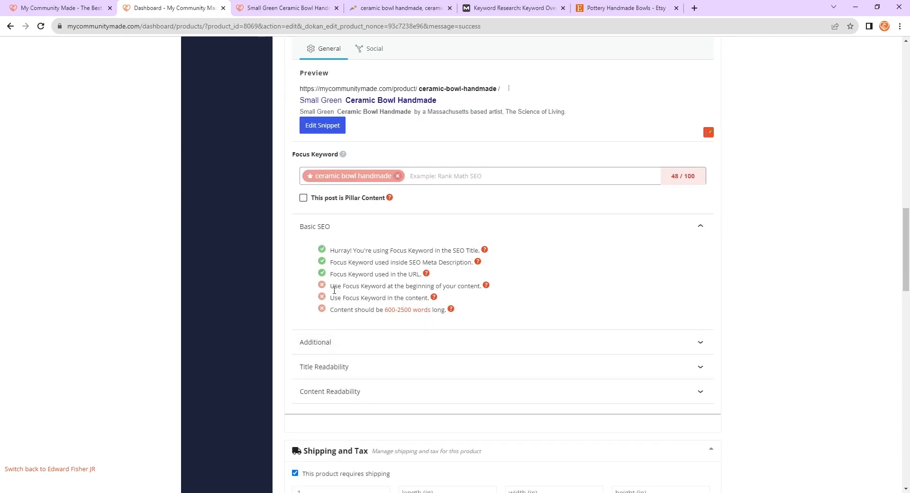
scroll(545, 305, up, 3)
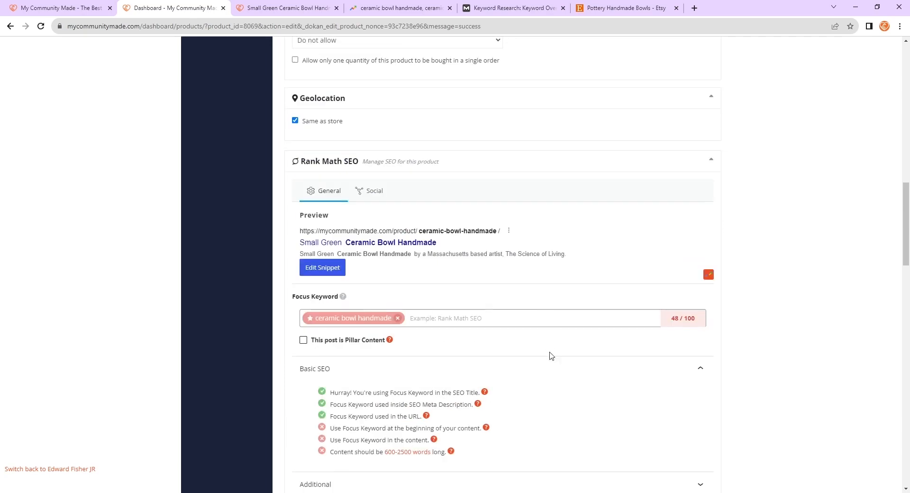
scroll(432, 428, down, 2)
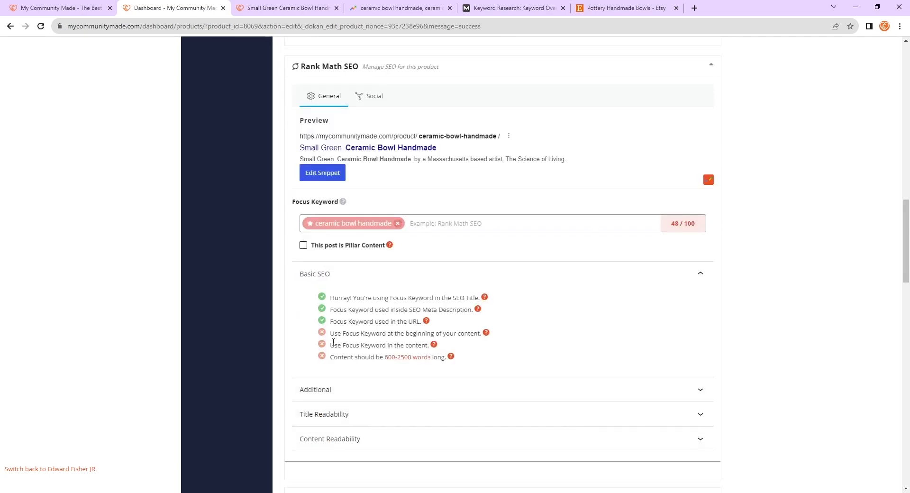
drag(334, 342, 431, 346)
click(488, 348)
drag(330, 358, 447, 359)
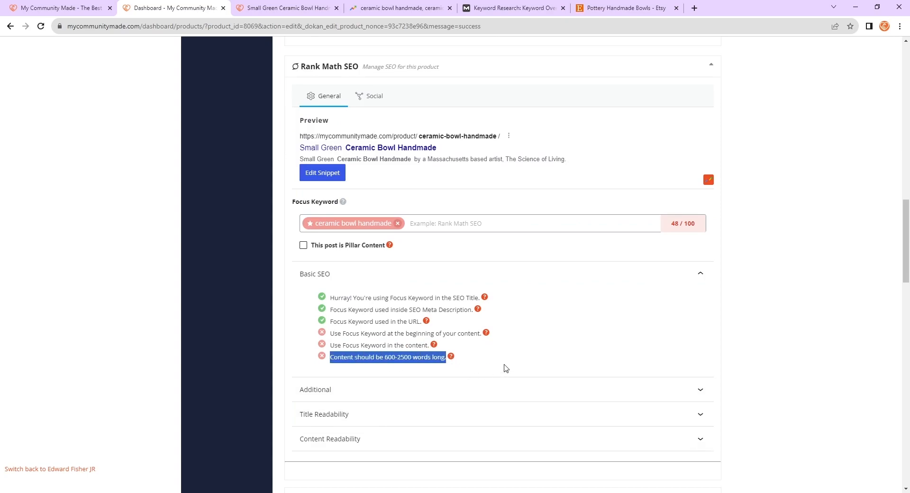
click(519, 349)
click(352, 389)
scroll(370, 345, down, 2)
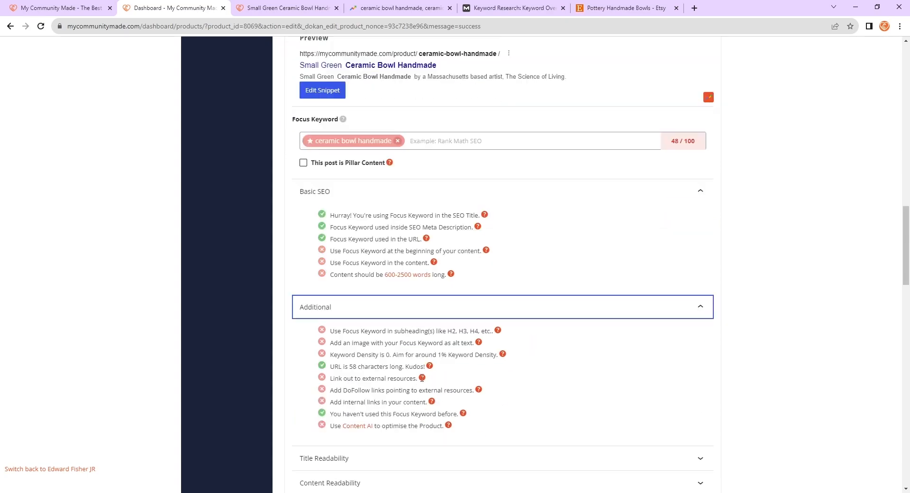
click(389, 303)
click(382, 311)
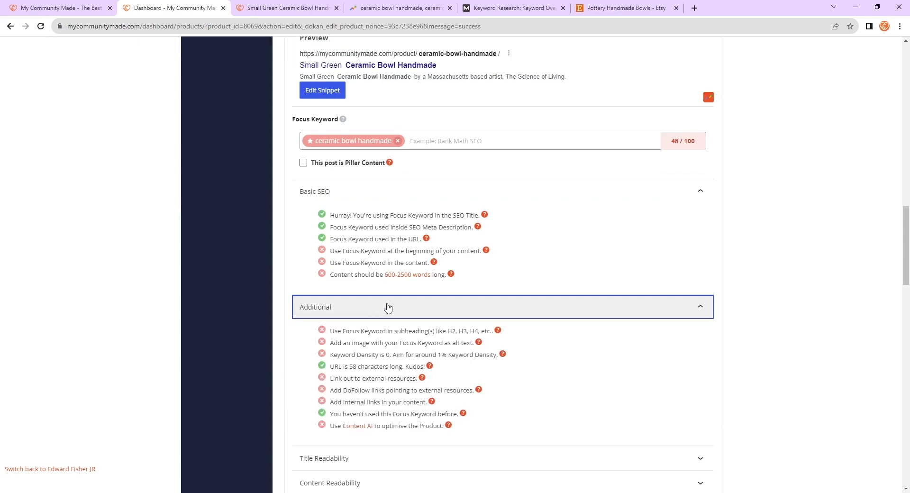
click(313, 313)
click(335, 314)
scroll(404, 308, down, 1)
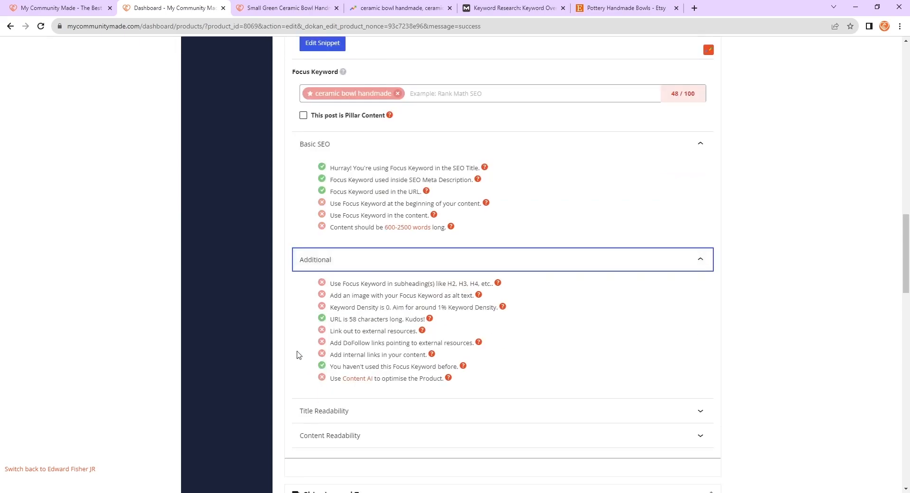
scroll(503, 349, up, 1)
click(540, 310)
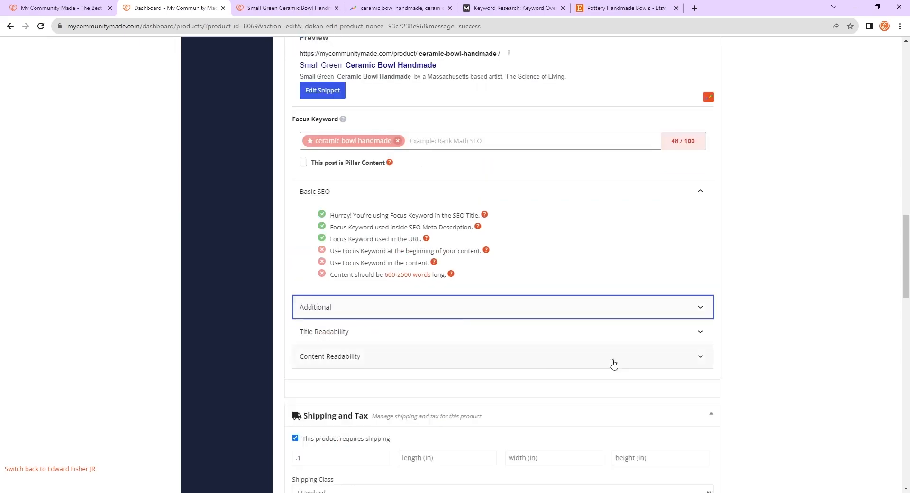
click(408, 309)
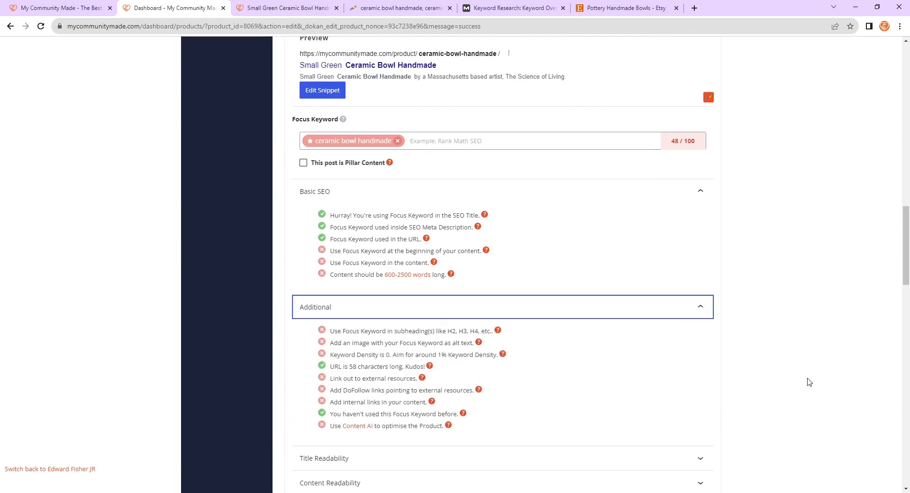
click(327, 314)
scroll(239, 334, up, 2)
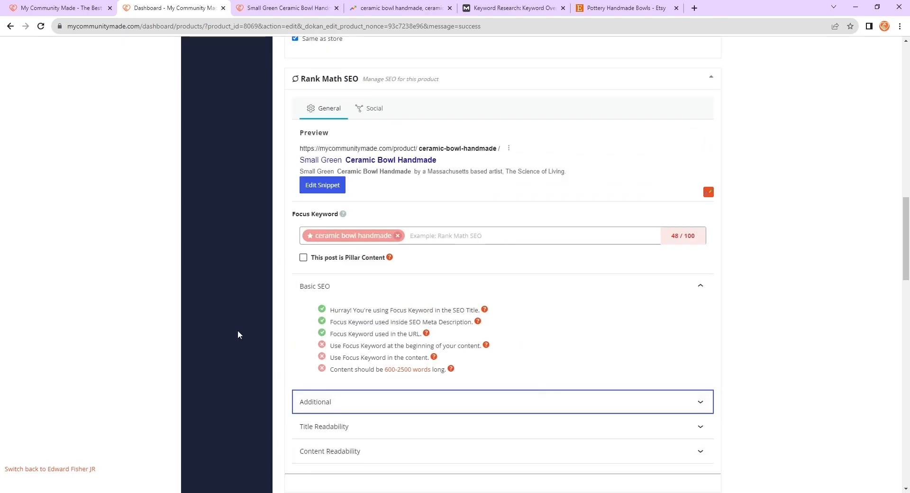
- Highlight the three failing Basic SEO content checks to examine them
drag(329, 344, 471, 372)
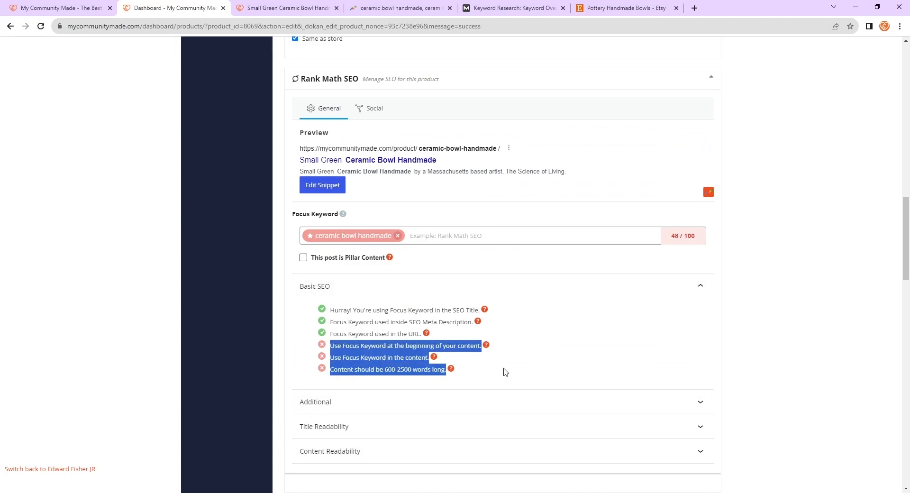
click(506, 343)
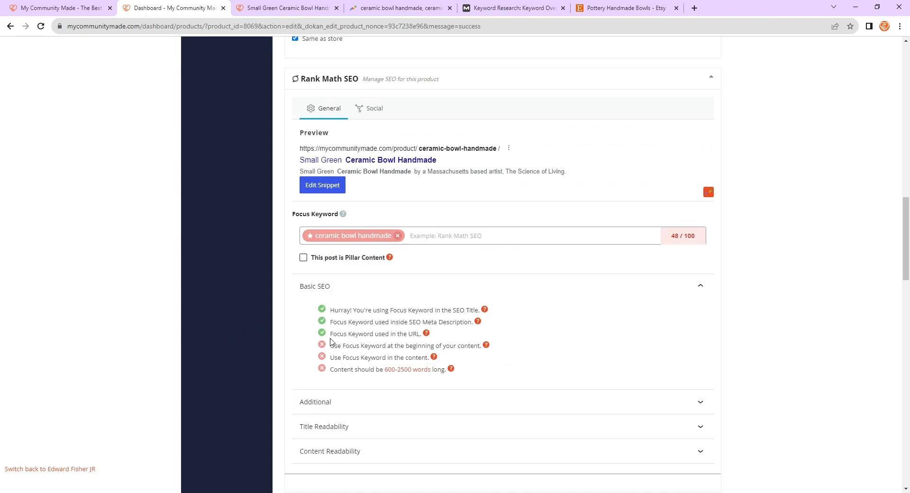
scroll(450, 378, up, 12)
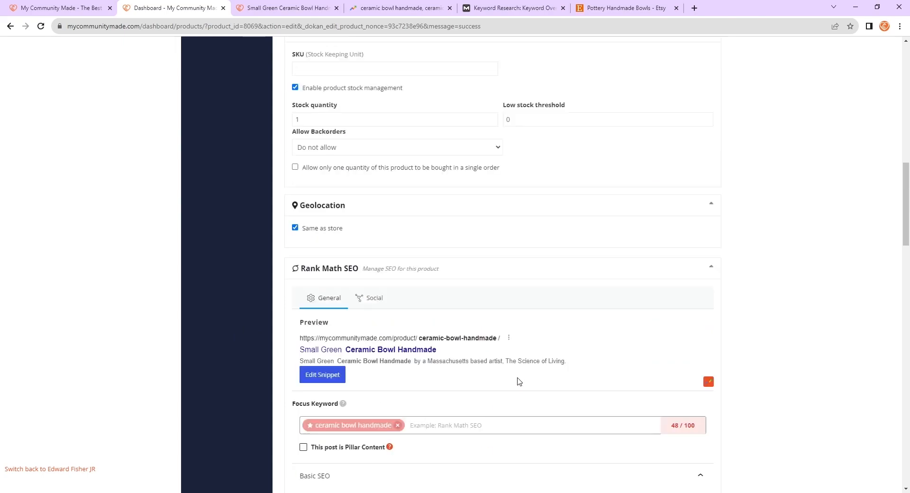
scroll(438, 341, down, 2)
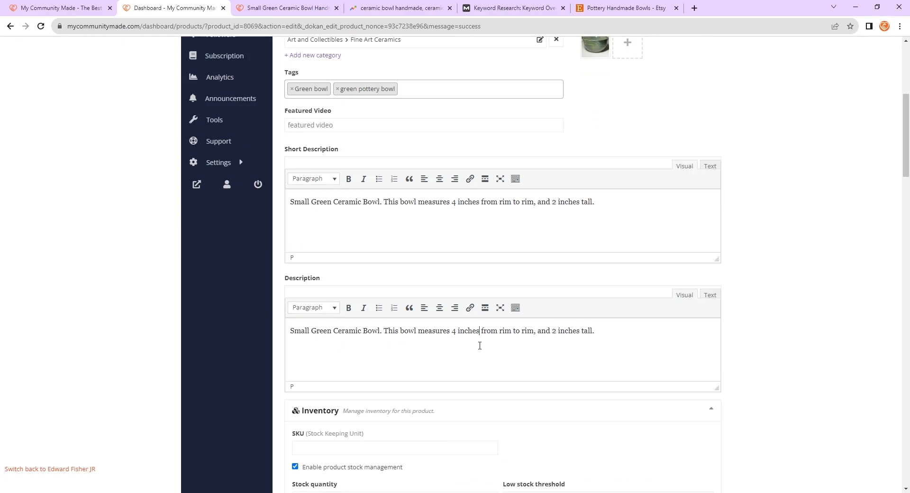
- Open the live product page from the save confirmation in a new tab
click(607, 334)
scroll(183, 329, up, 2)
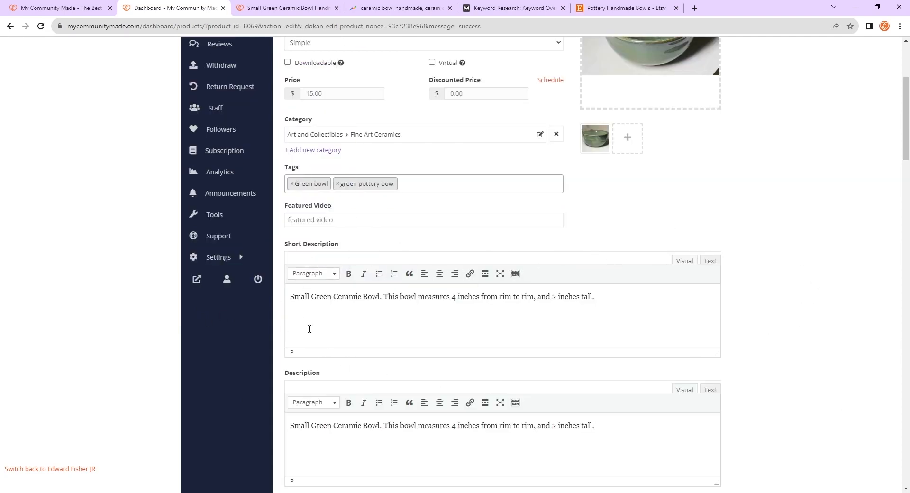
scroll(624, 326, up, 4)
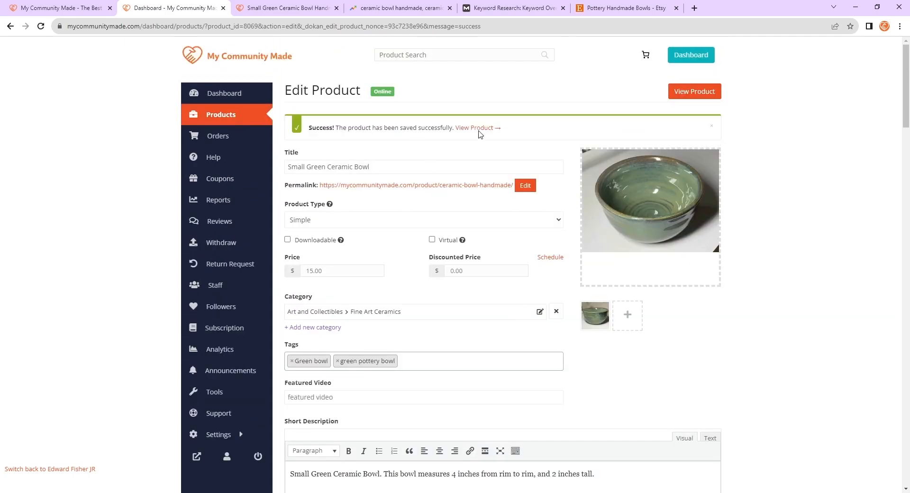
click(479, 130)
click(319, 15)
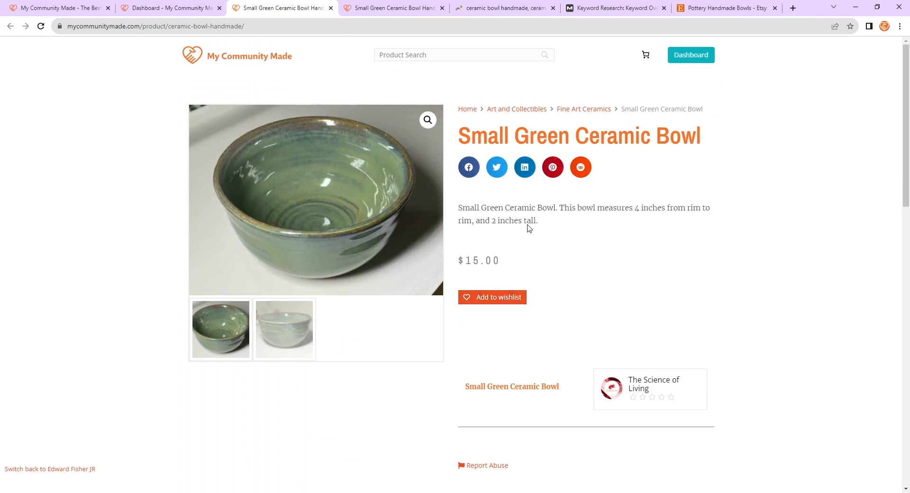
- Highlight the short description text beside the product image on the live page to examine it
drag(528, 224, 456, 209)
click(545, 223)
drag(546, 223, 458, 209)
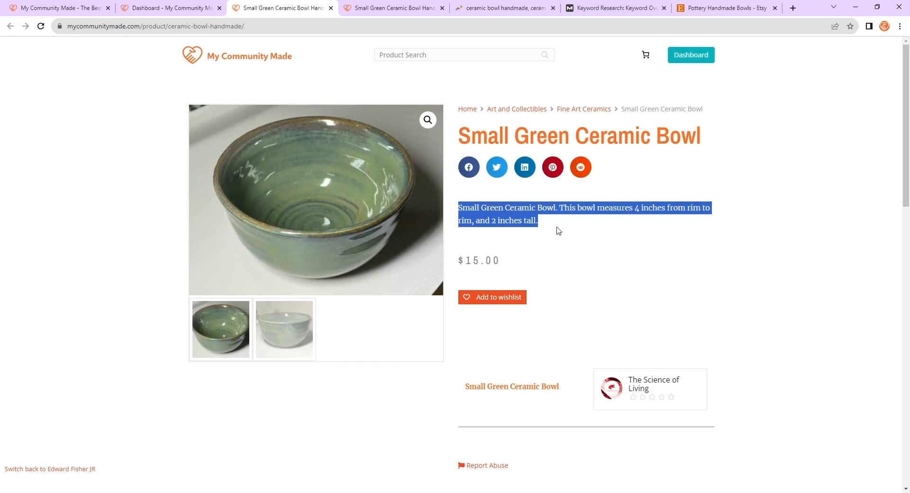
click(558, 230)
drag(557, 230, 459, 211)
click(555, 223)
drag(554, 223, 460, 210)
click(558, 230)
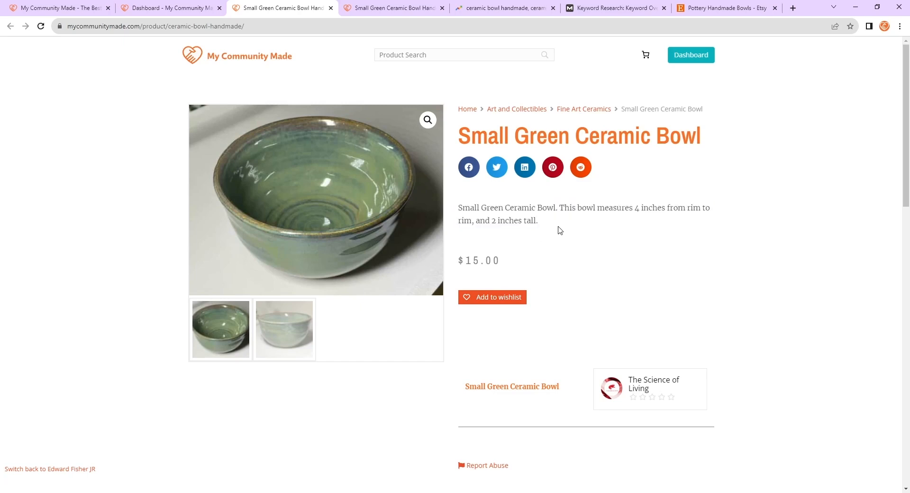
drag(555, 221, 462, 210)
click(551, 228)
drag(601, 232, 174, 196)
- Highlight the full description text in the Description tab further down the live page
scroll(558, 217, down, 8)
click(134, 199)
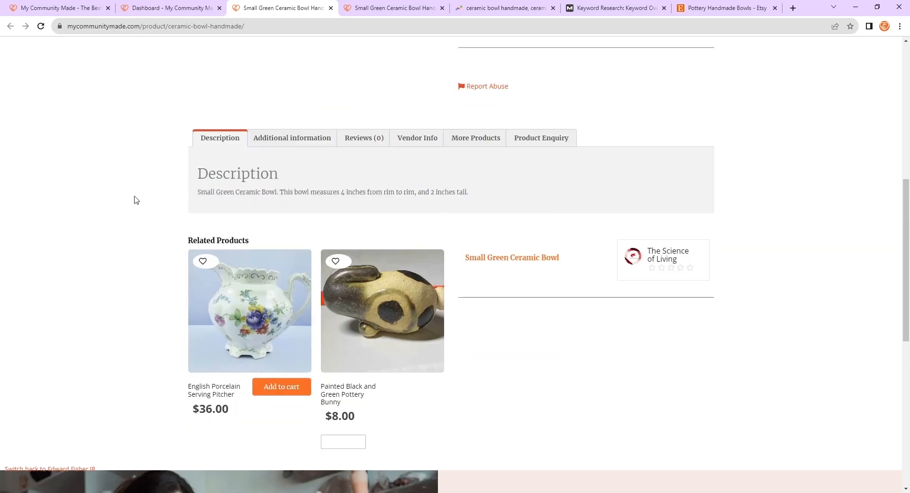
drag(473, 192, 197, 197)
scroll(492, 254, up, 1)
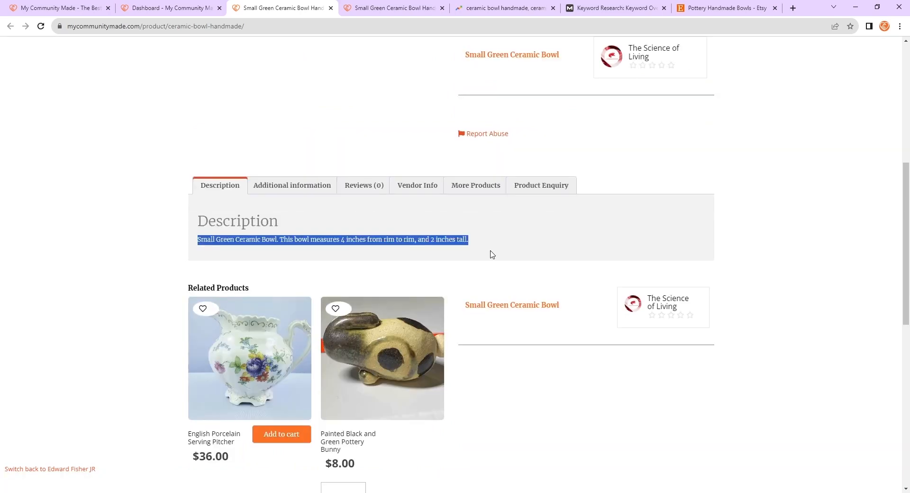
click(477, 239)
drag(390, 238, 193, 241)
- Return to the product editor and add Handmade after Small Green Ceramic Bowl in the Description
click(161, 10)
scroll(459, 133, down, 6)
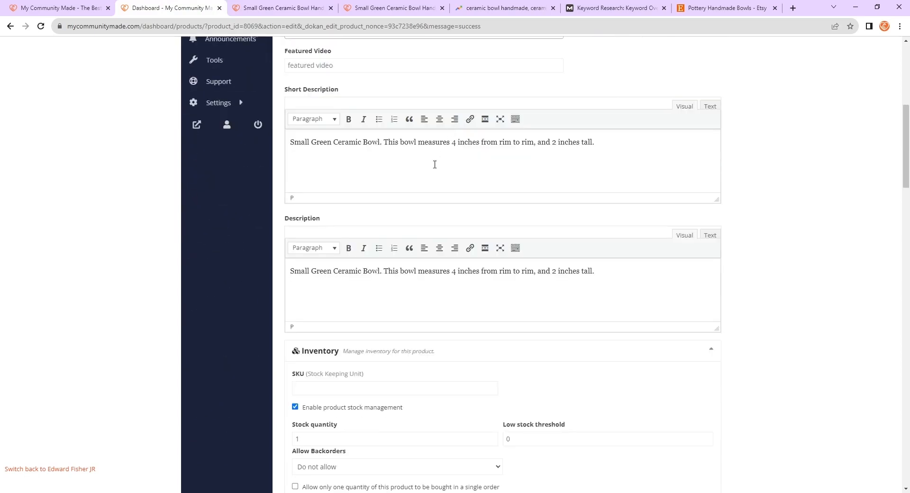
click(514, 169)
scroll(636, 269, up, 2)
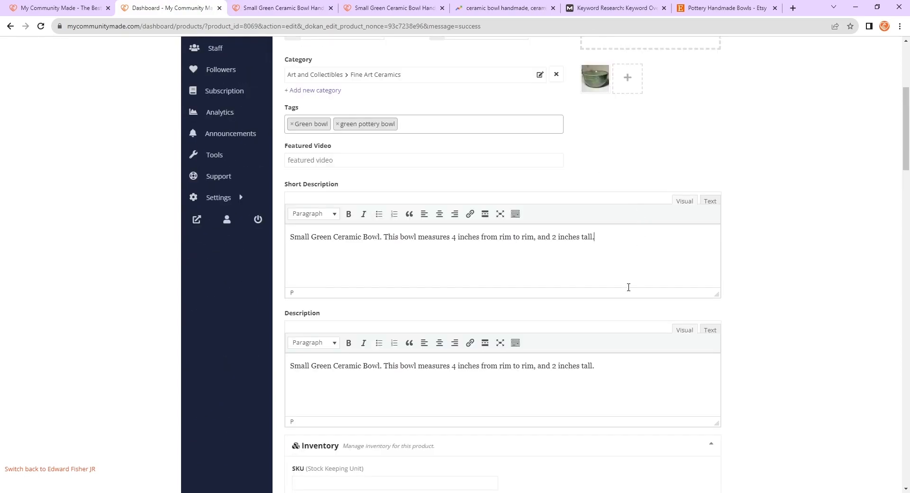
click(620, 374)
scroll(646, 337, down, 9)
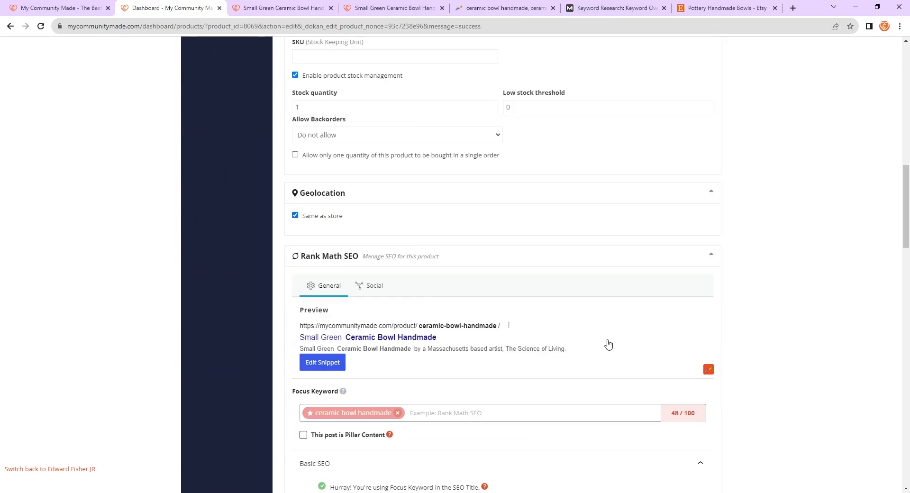
scroll(608, 345, down, 5)
scroll(552, 309, up, 10)
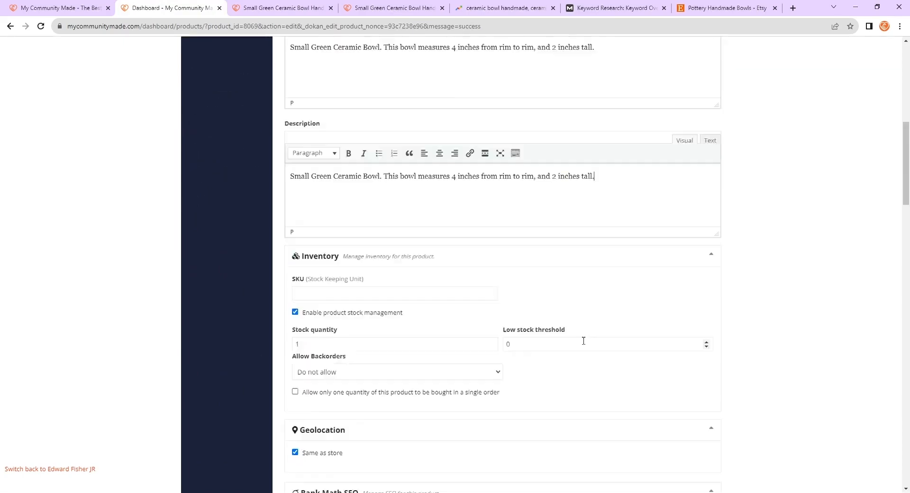
scroll(583, 341, up, 3)
click(441, 336)
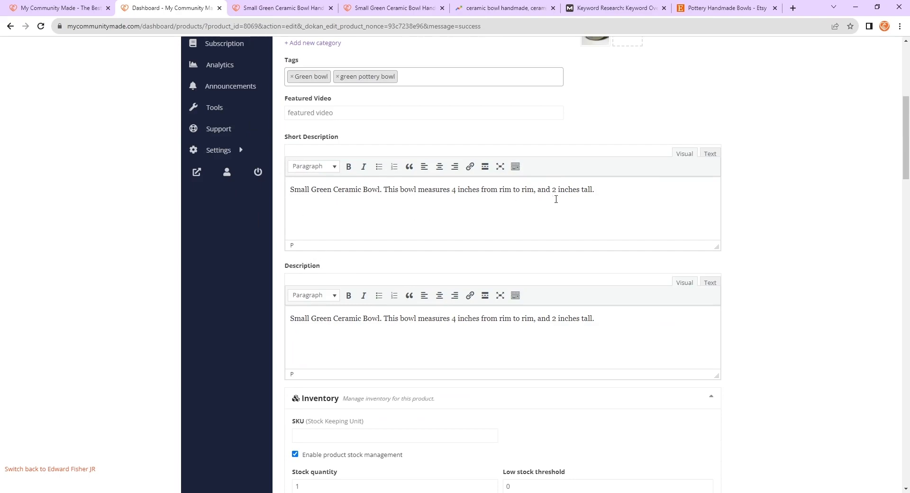
scroll(554, 261, down, 2)
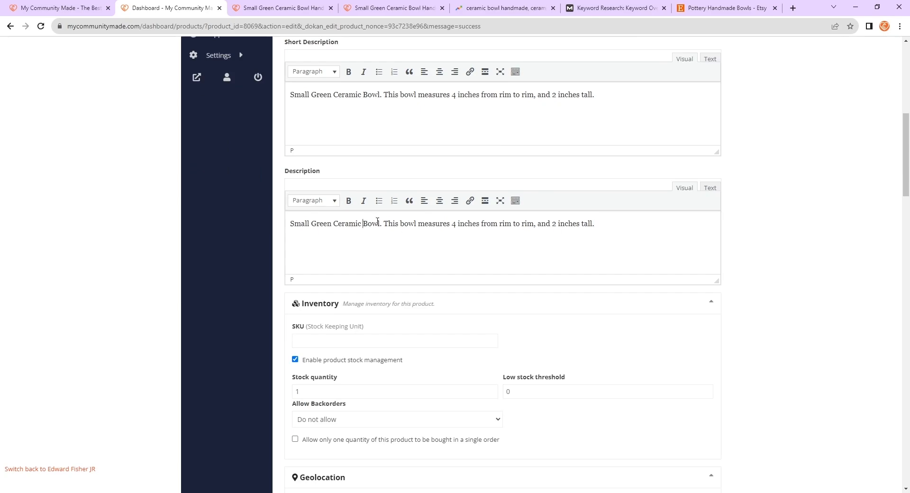
text(Handmade)
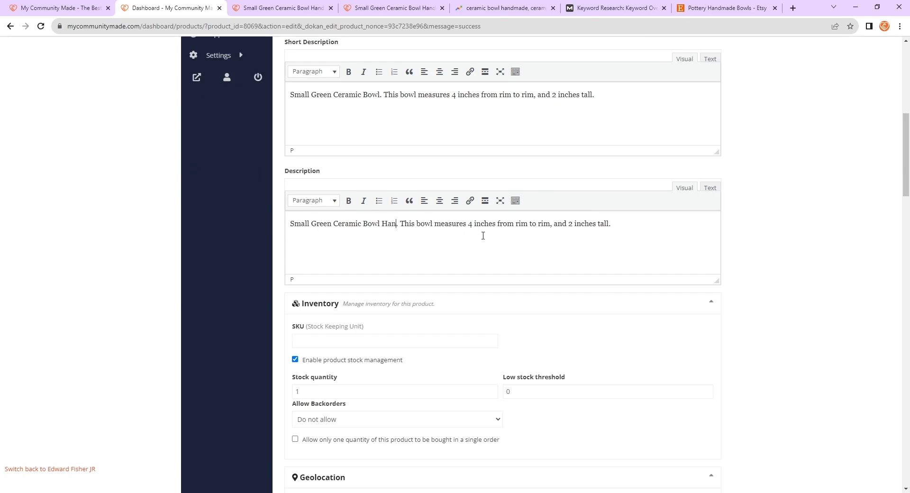
- Add Handmade after Small Green Ceramic Bowl in the Short Description as well
scroll(458, 236, up, 4)
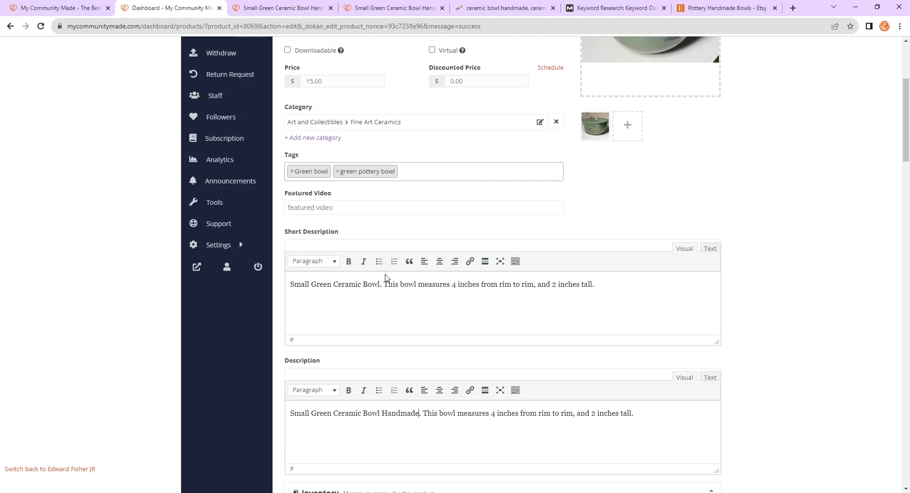
click(381, 289)
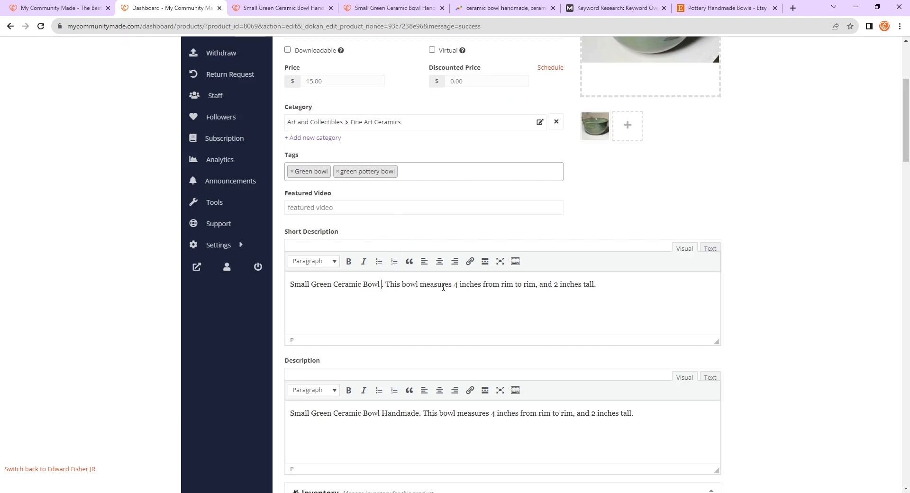
text(Handmad)
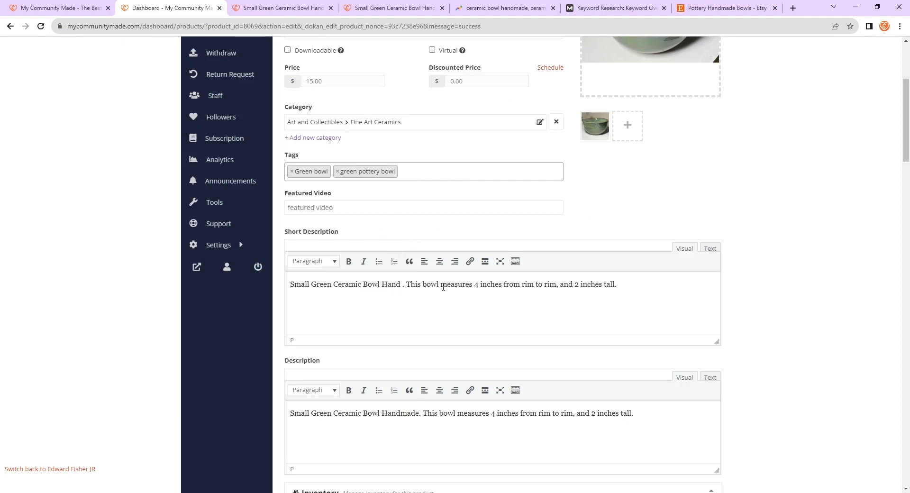
text(e)
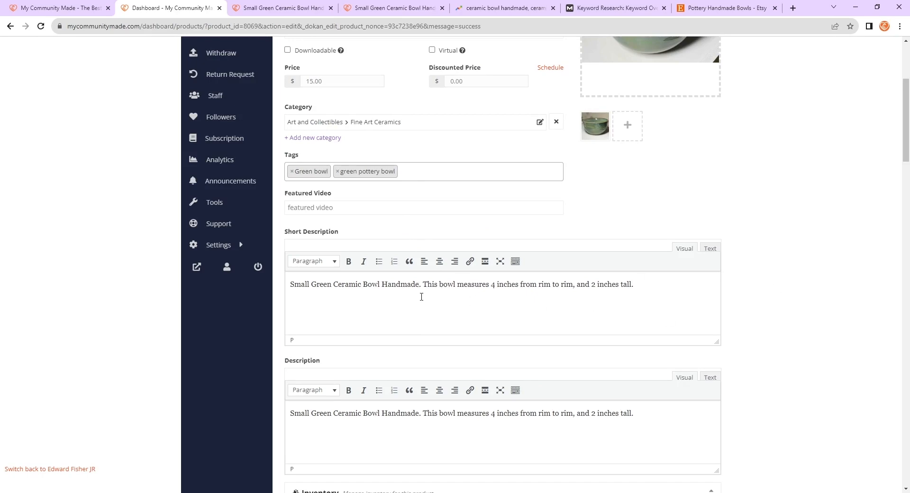
- Review the Rank Math Basic SEO checklist after the description edits
scroll(417, 286, down, 3)
scroll(417, 284, down, 9)
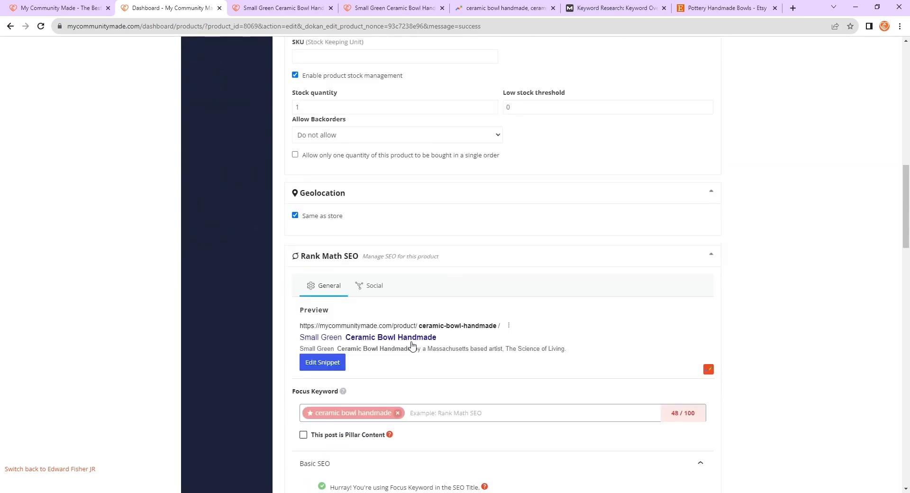
scroll(472, 310, down, 12)
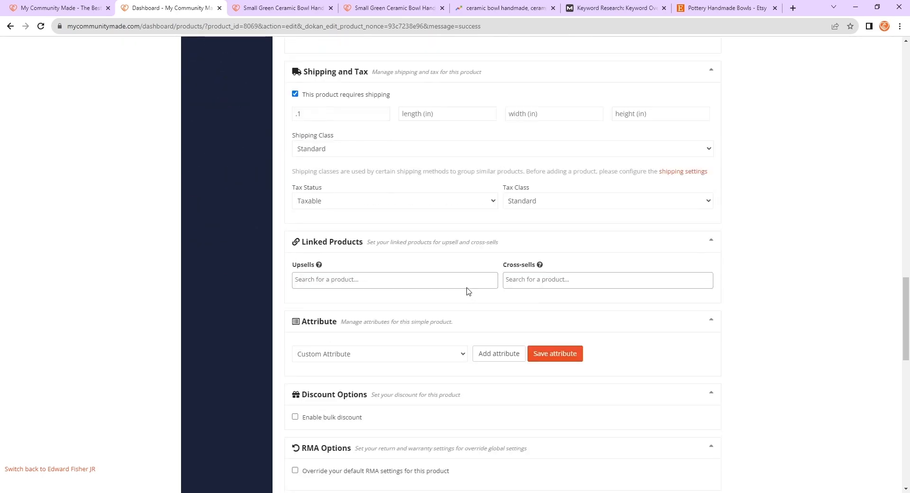
scroll(433, 287, down, 4)
scroll(442, 285, up, 18)
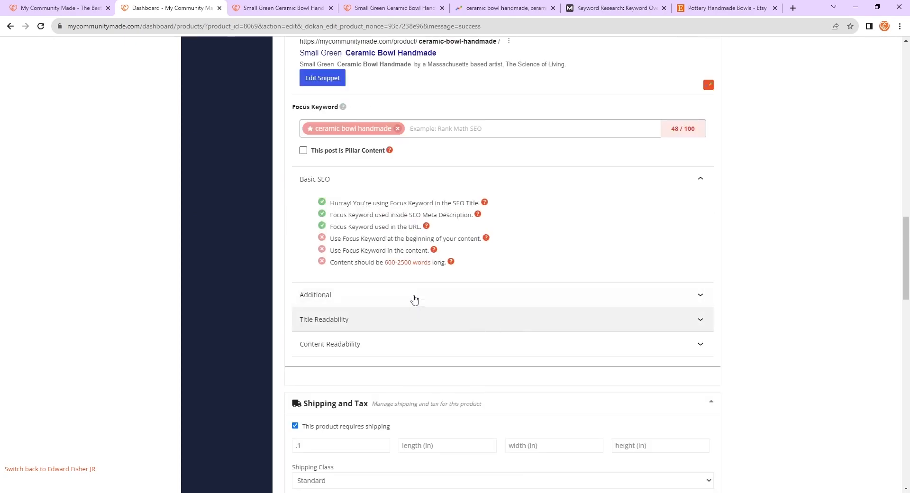
scroll(622, 343, up, 12)
scroll(577, 372, down, 4)
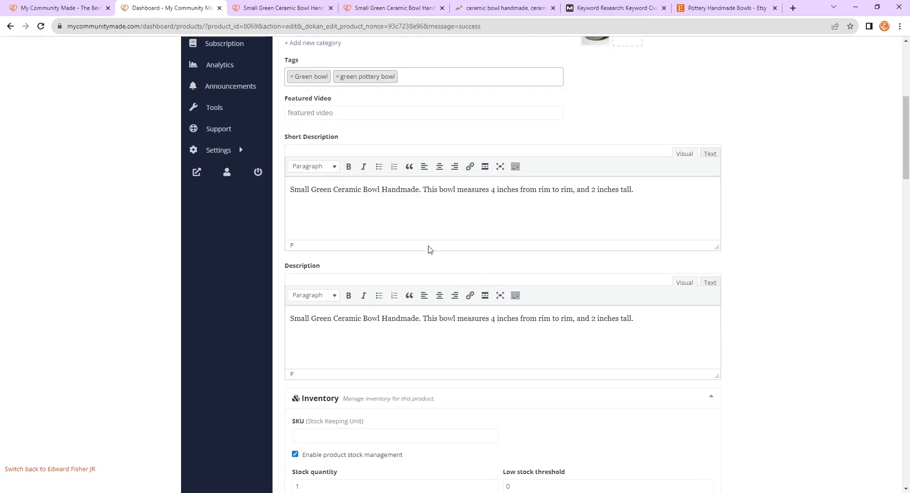
- Select and examine the short and full description texts in the editor
drag(432, 211, 404, 210)
click(396, 190)
drag(292, 320, 641, 314)
click(439, 328)
click(643, 320)
scroll(541, 362, up, 2)
scroll(692, 315, up, 1)
scroll(700, 306, down, 3)
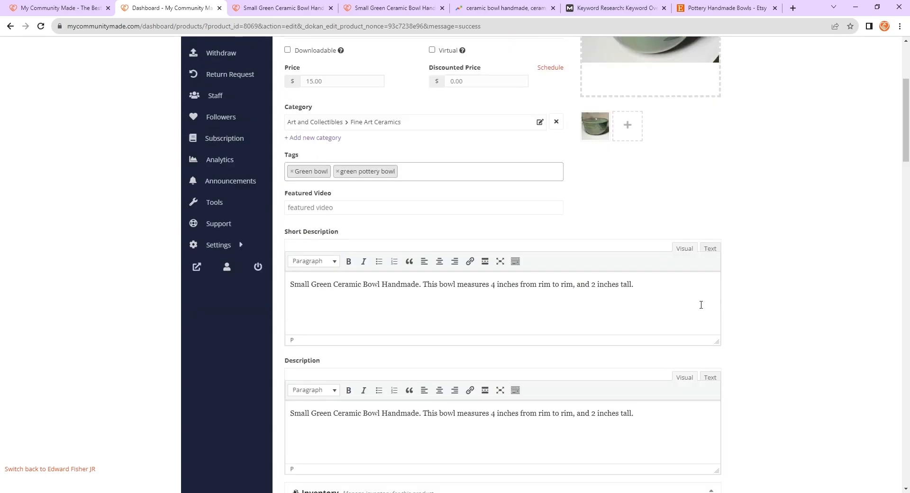
scroll(597, 341, up, 3)
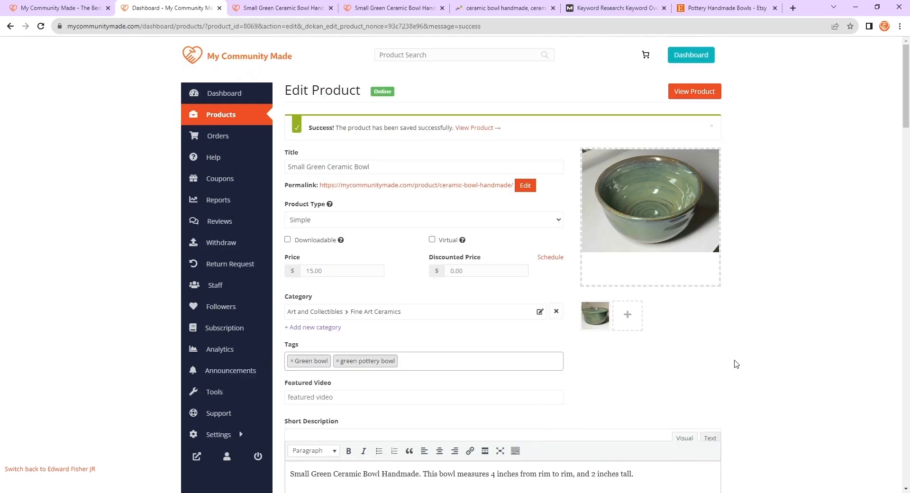
scroll(676, 363, up, 3)
scroll(735, 360, down, 5)
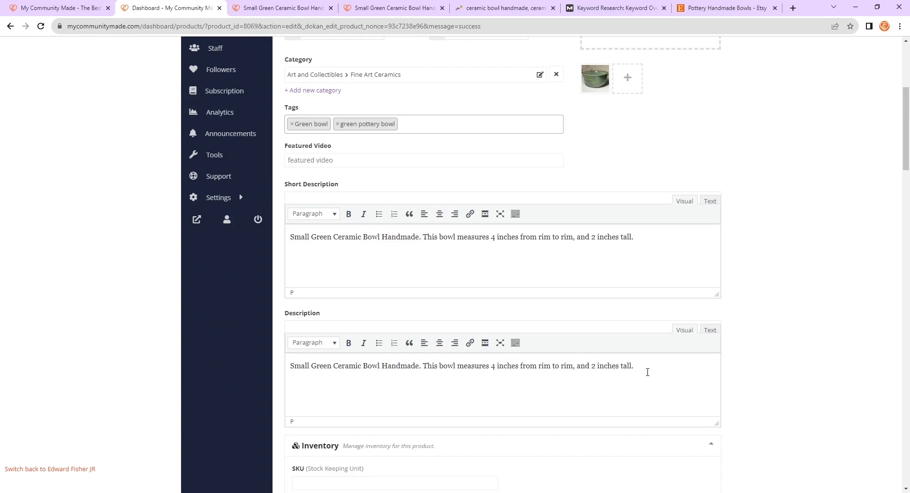
- Add two paragraphs to the Description: "The type of glaze I'm using on this product." and "What type of clay is it."
text(The type of)
text(glaze I'm using on thei)
key(BackSpace)
key(BackSpace)
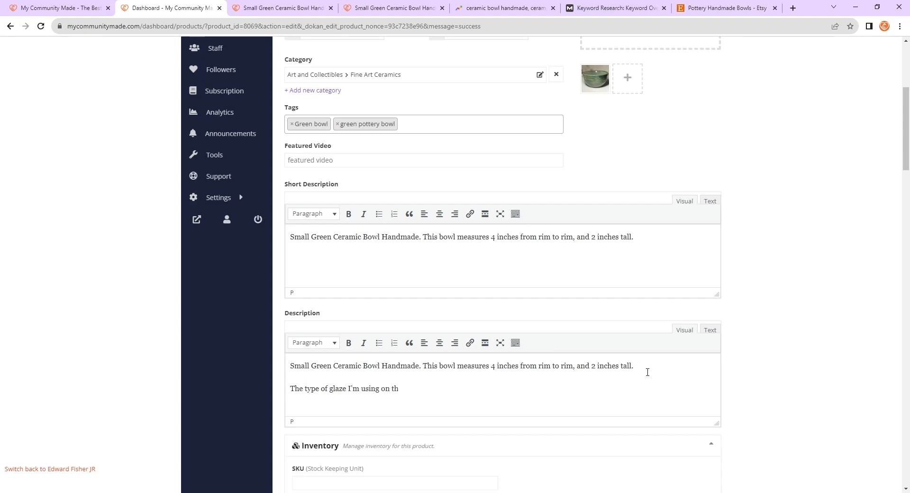
text(is product.)
key(Return)
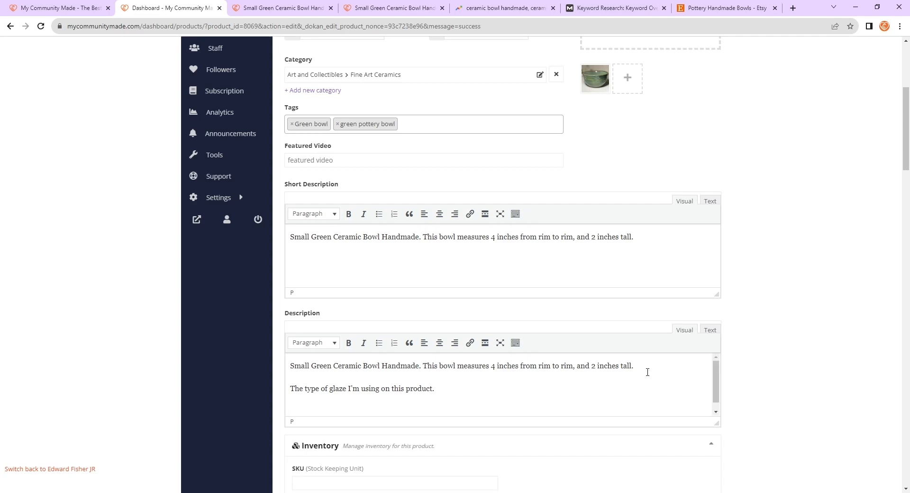
text(What type of clay is it.)
key(Return)
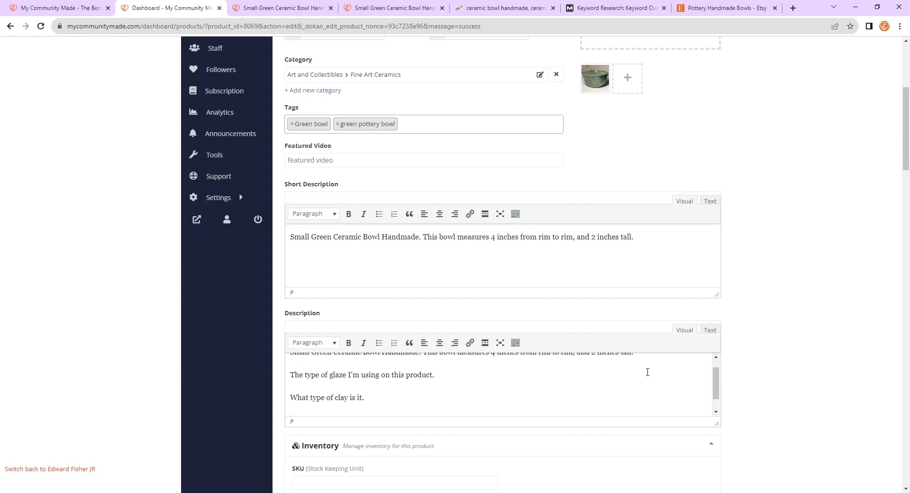
- Compare the updated Description with the Rank Math Basic SEO checklist below it
scroll(647, 372, up, 1)
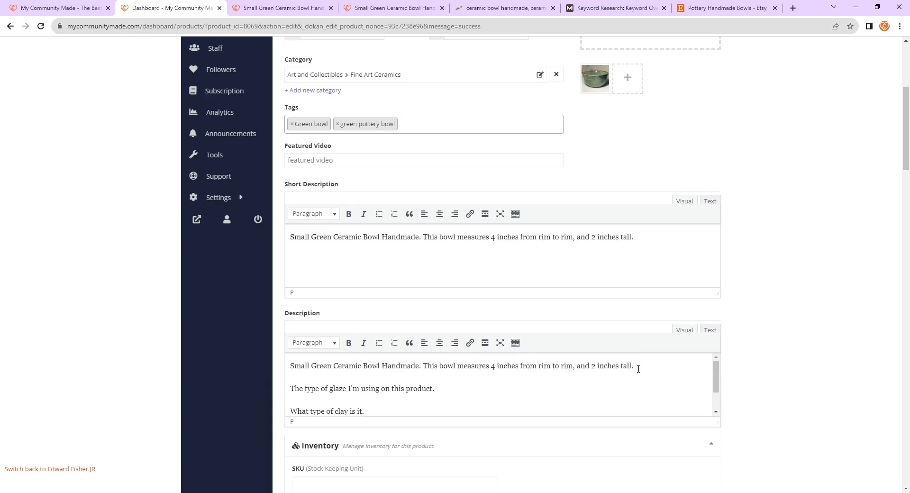
scroll(494, 364, down, 2)
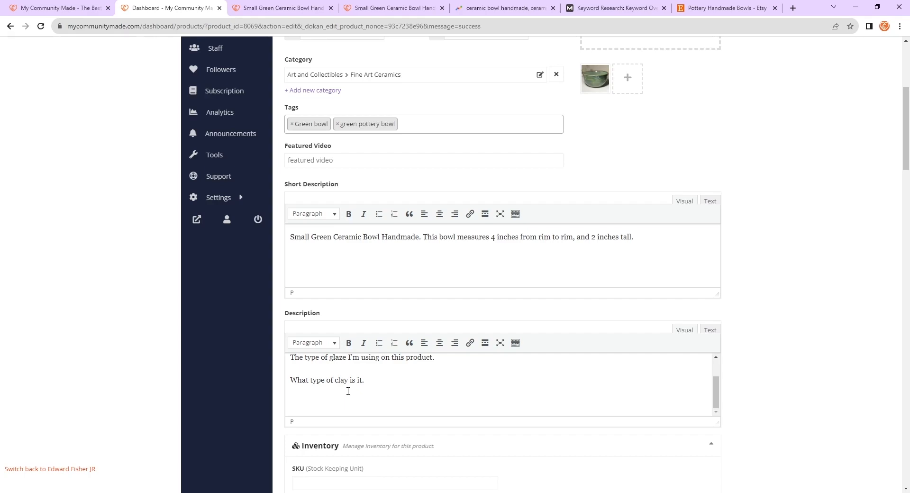
scroll(347, 391, down, 10)
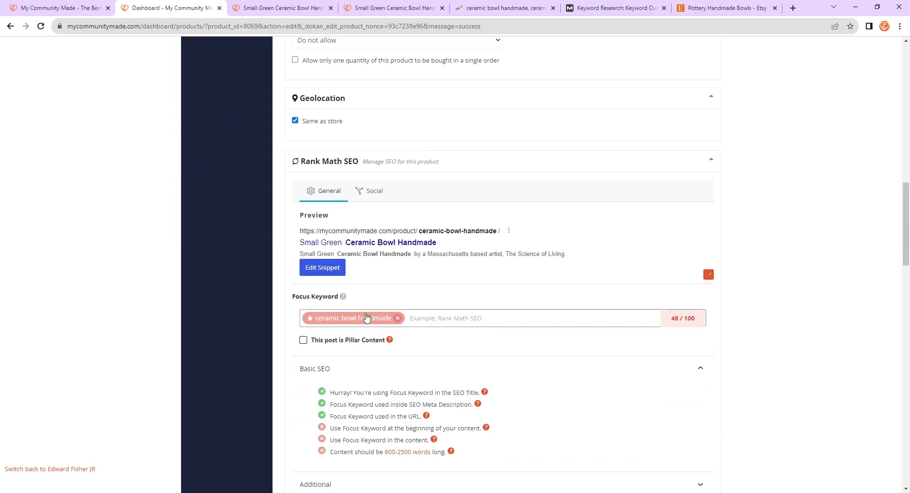
scroll(366, 318, up, 12)
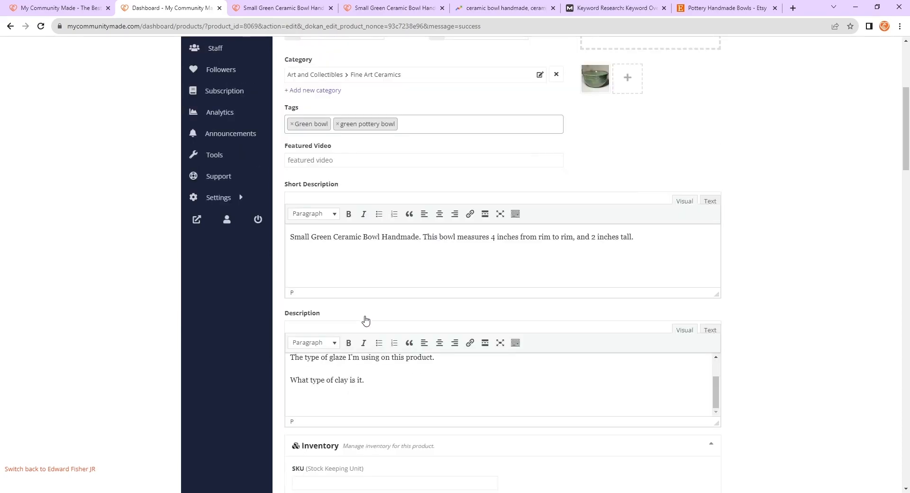
scroll(341, 397, down, 1)
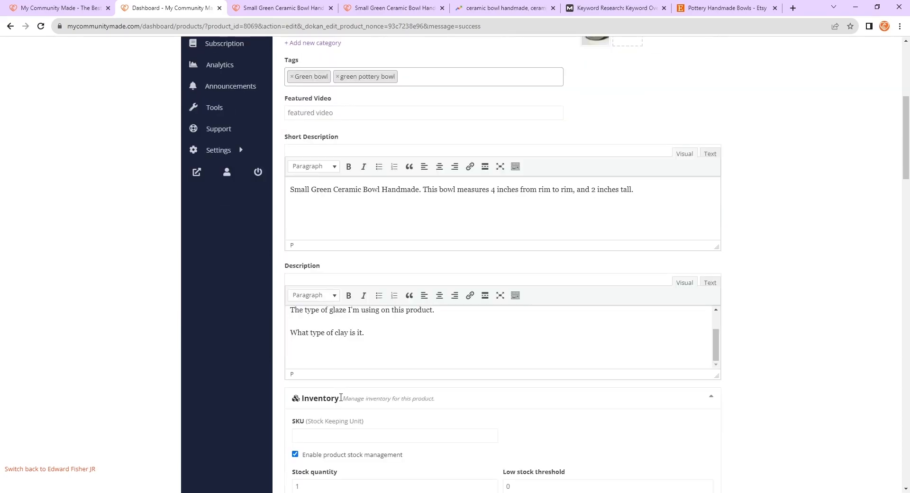
click(366, 350)
scroll(368, 350, down, 10)
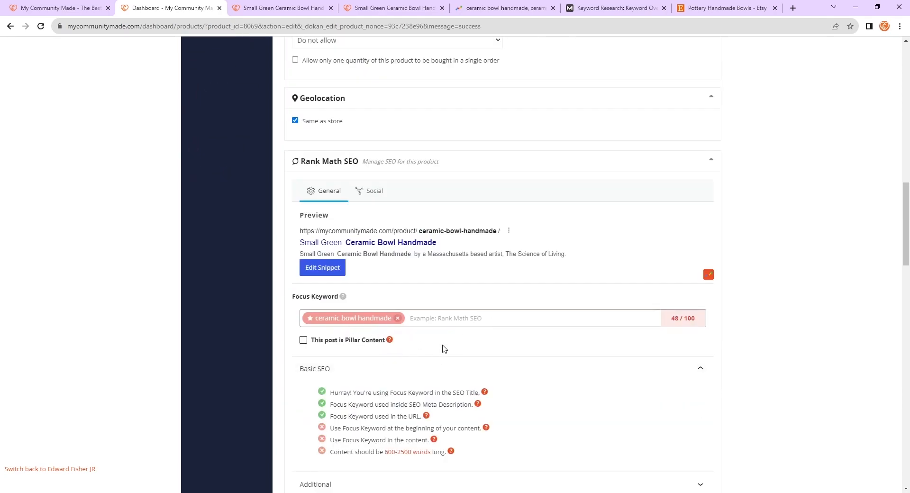
- Split "Small Green Ceramic Bowl Handmade" onto its own line in the Description, removing its trailing period
scroll(479, 347, up, 10)
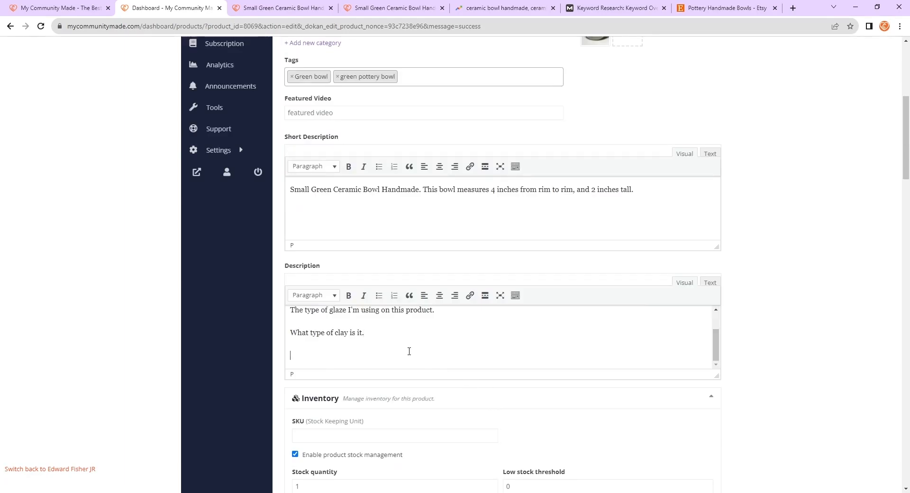
scroll(297, 322, up, 2)
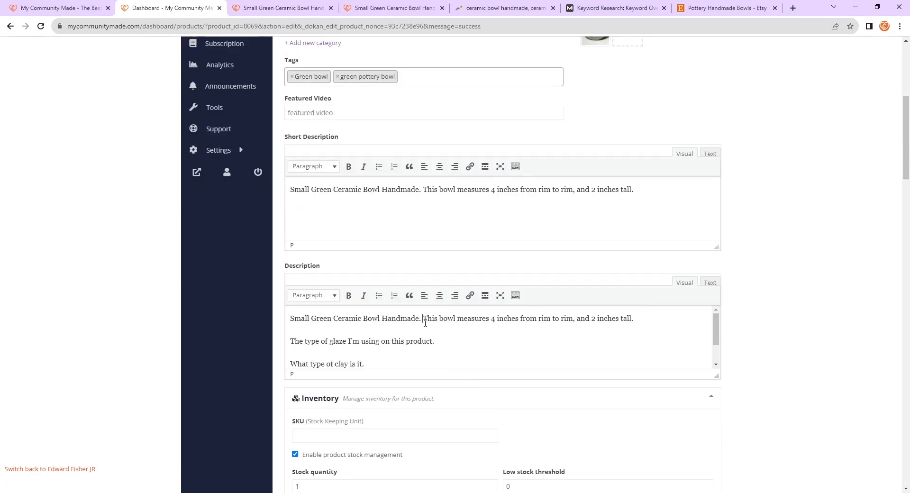
drag(423, 323, 284, 324)
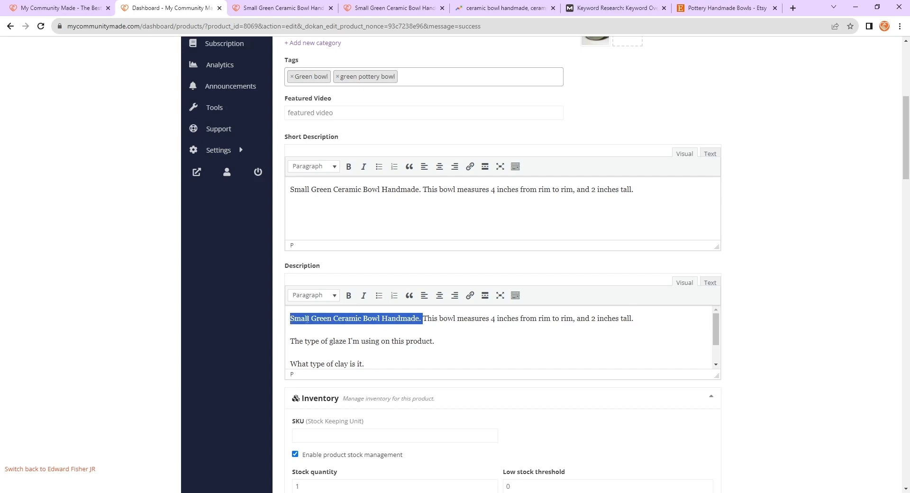
click(308, 318)
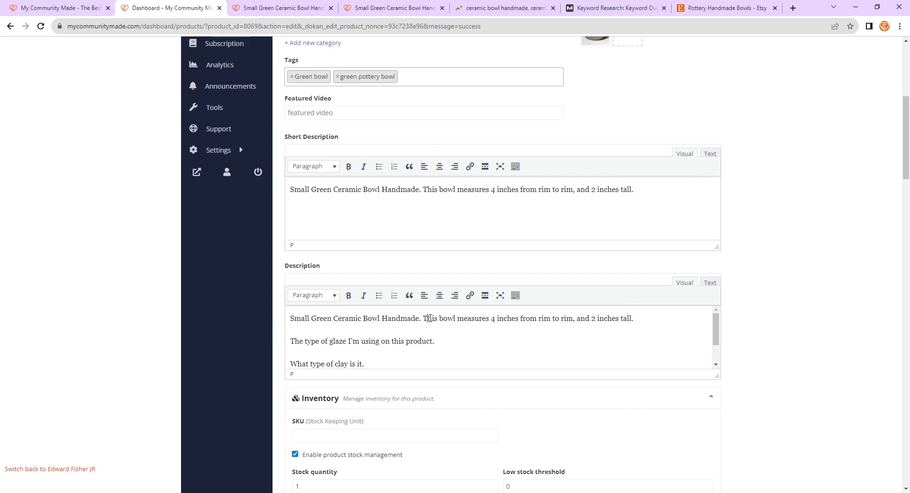
drag(424, 322, 285, 323)
click(359, 318)
click(423, 319)
click(289, 319)
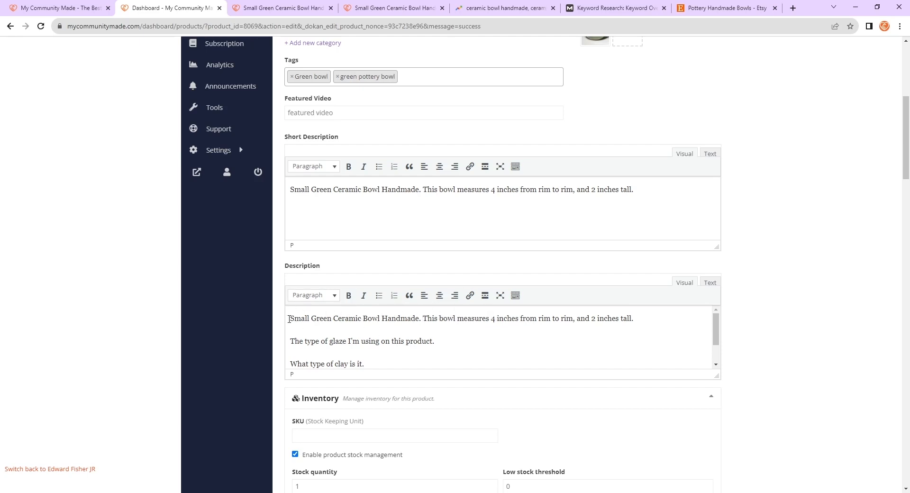
drag(421, 319, 410, 320)
click(425, 322)
key(BackSpace)
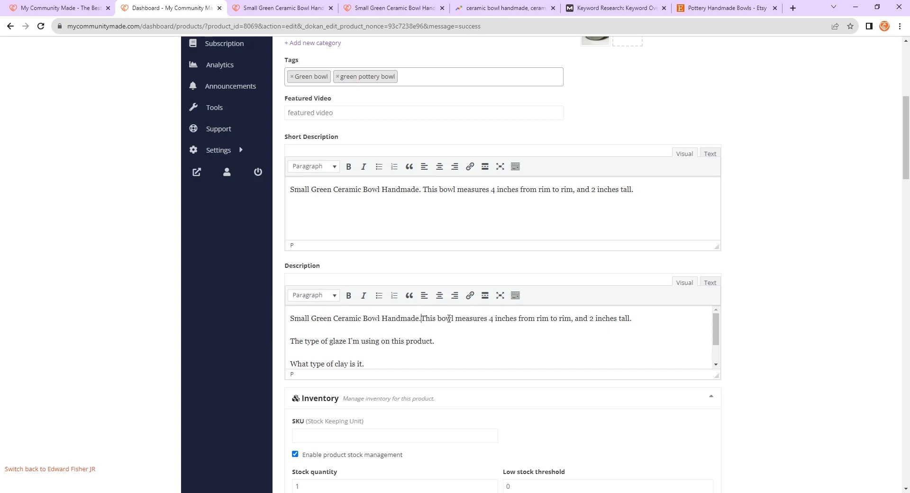
key(BackSpace)
key(Return)
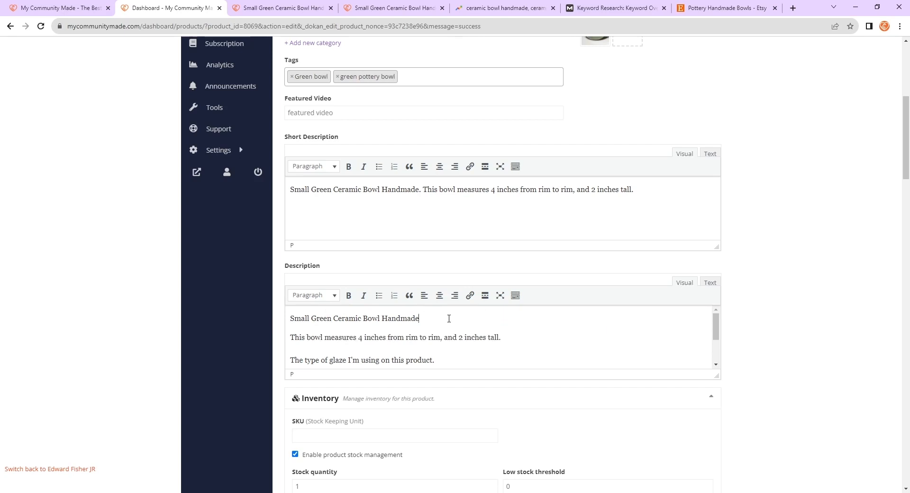
- Format the "Small Green Ceramic Bowl Handmade" line in the Description as Heading 3
drag(449, 319, 255, 317)
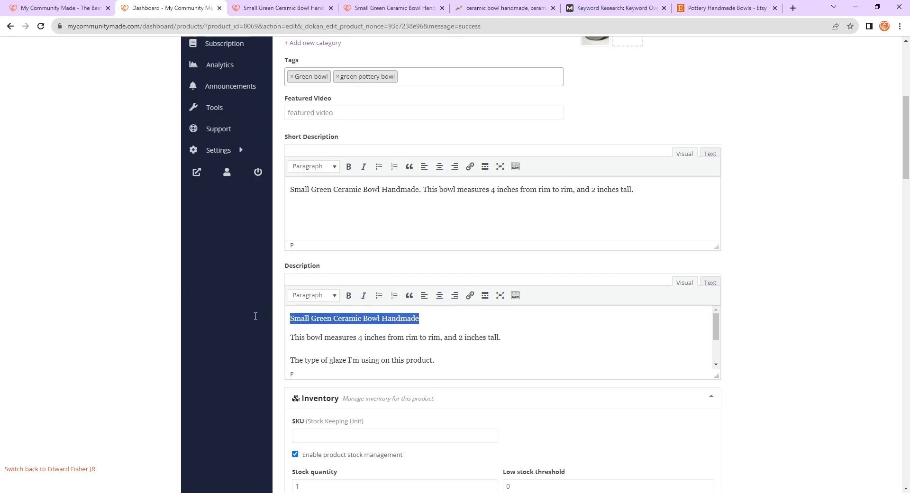
click(303, 296)
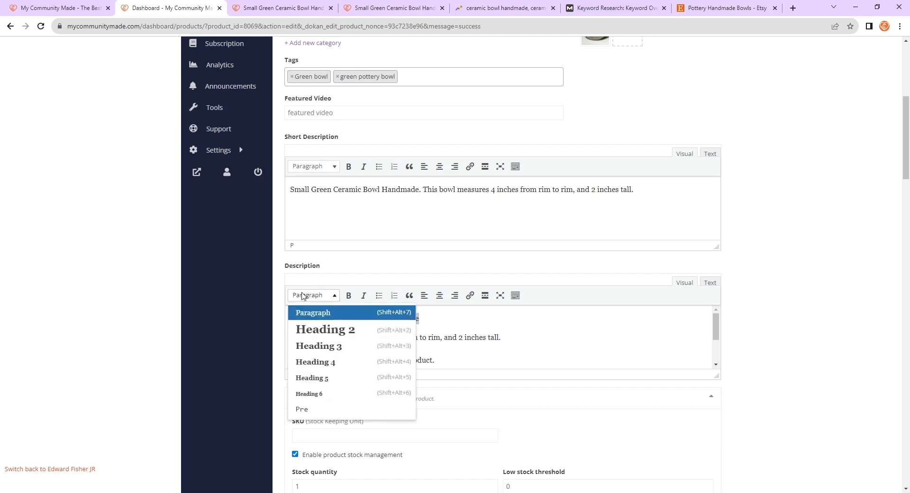
click(333, 351)
click(539, 337)
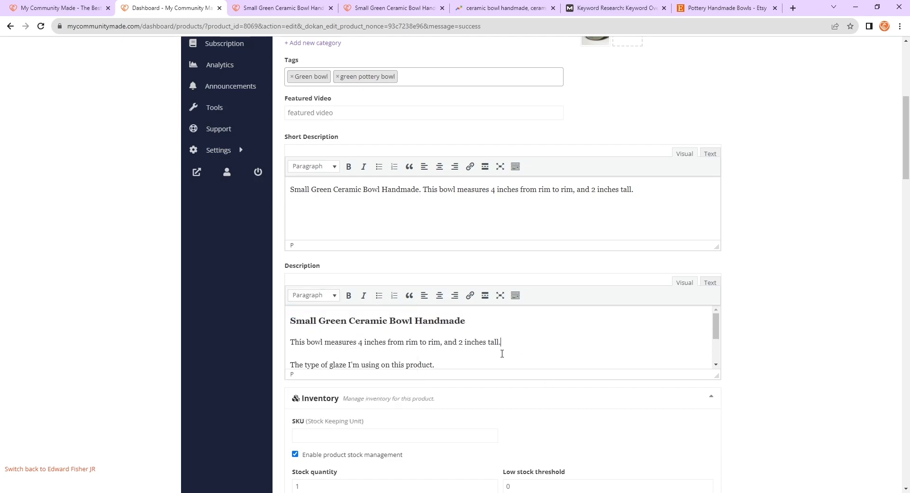
scroll(503, 349, down, 1)
scroll(509, 341, up, 1)
drag(514, 340, 274, 337)
click(330, 331)
drag(484, 320, 283, 301)
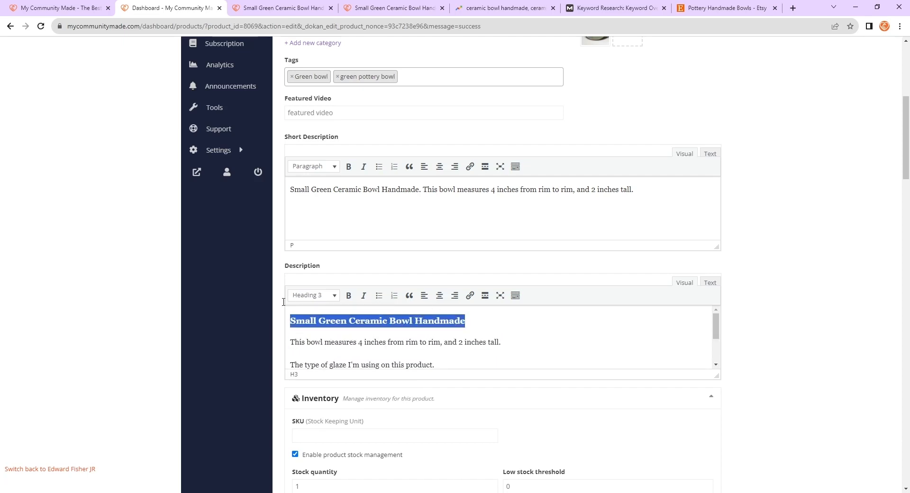
click(471, 325)
click(550, 338)
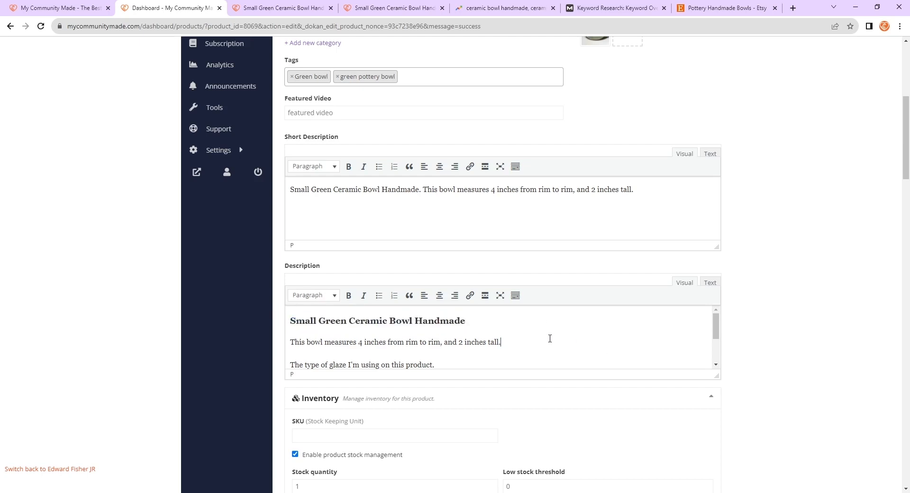
scroll(548, 337, down, 1)
scroll(532, 331, up, 1)
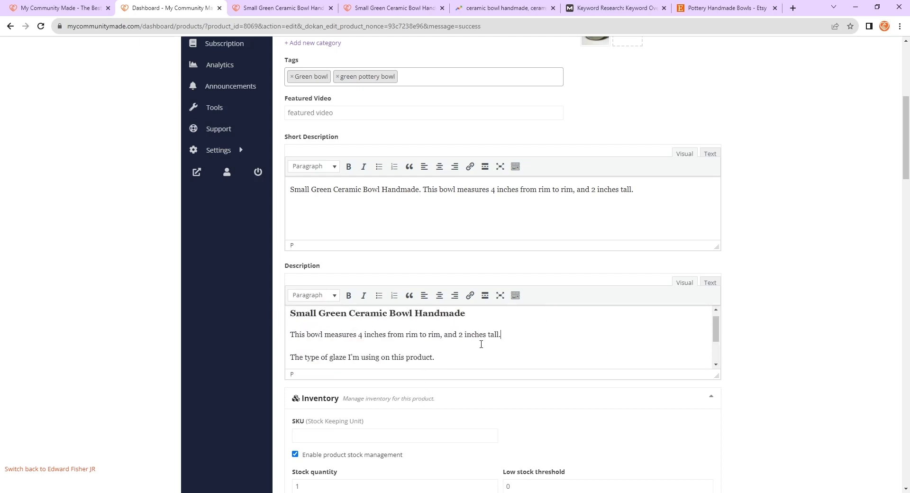
scroll(505, 335, down, 1)
scroll(341, 327, up, 2)
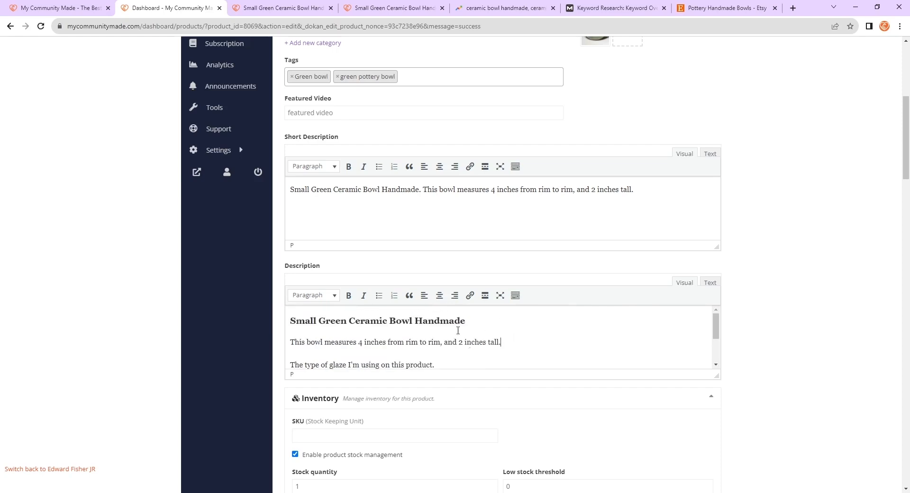
click(317, 296)
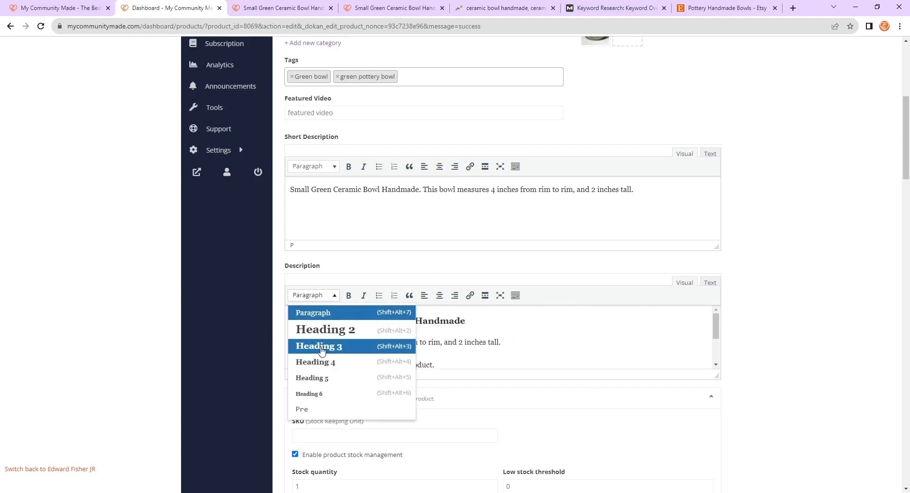
click(583, 326)
- Open the live product page in a new tab and inspect its title heading element with developer tools
scroll(572, 331, up, 6)
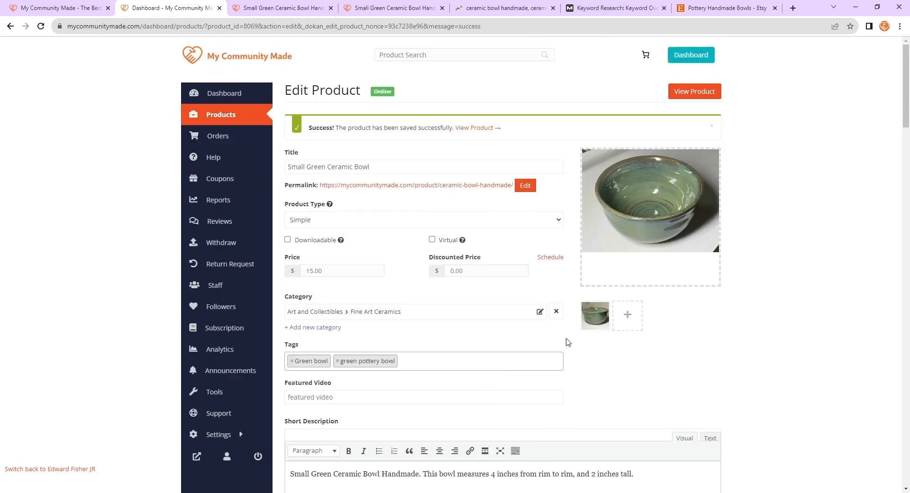
middle_click(443, 187)
click(363, 5)
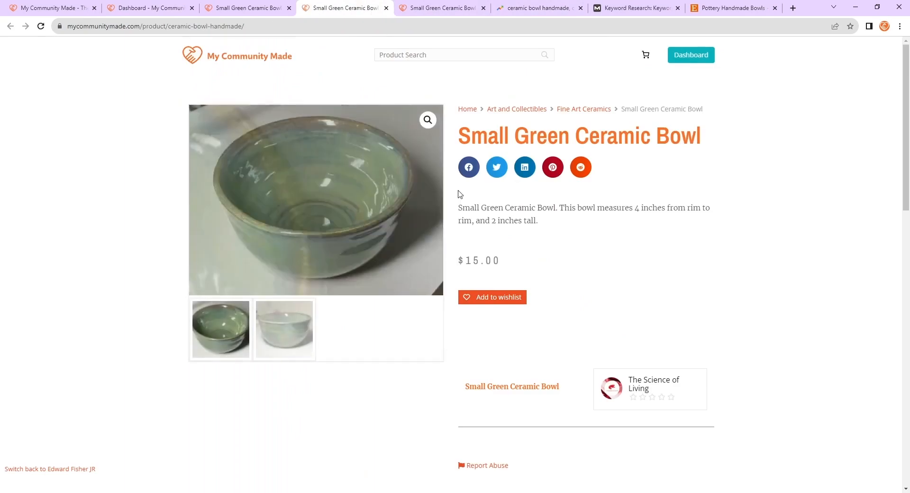
key(ctrl+shift+c)
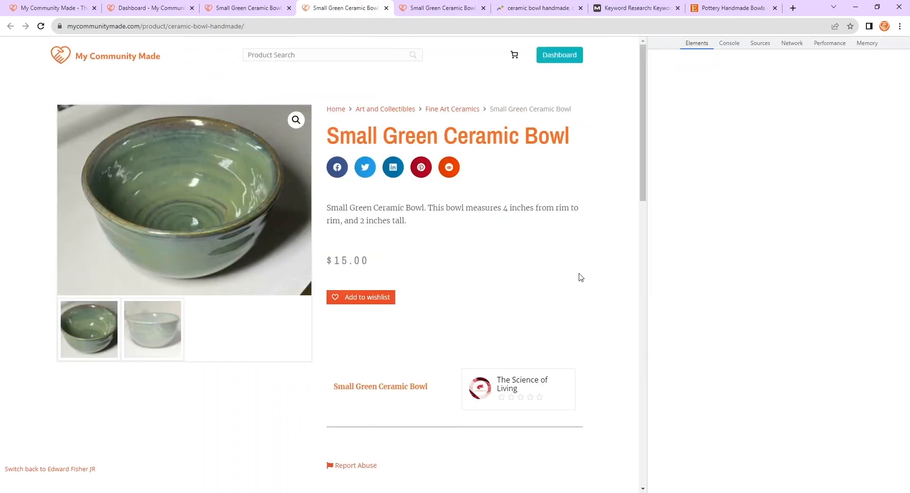
click(502, 141)
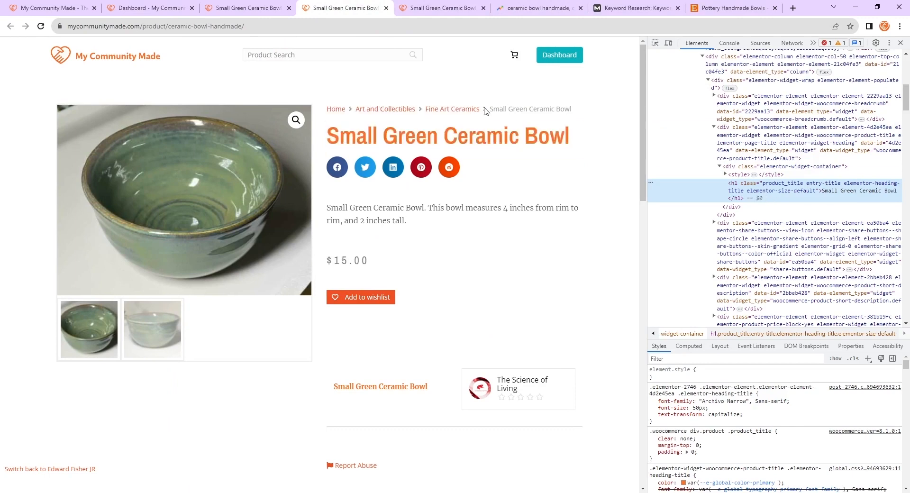
click(247, 8)
click(151, 8)
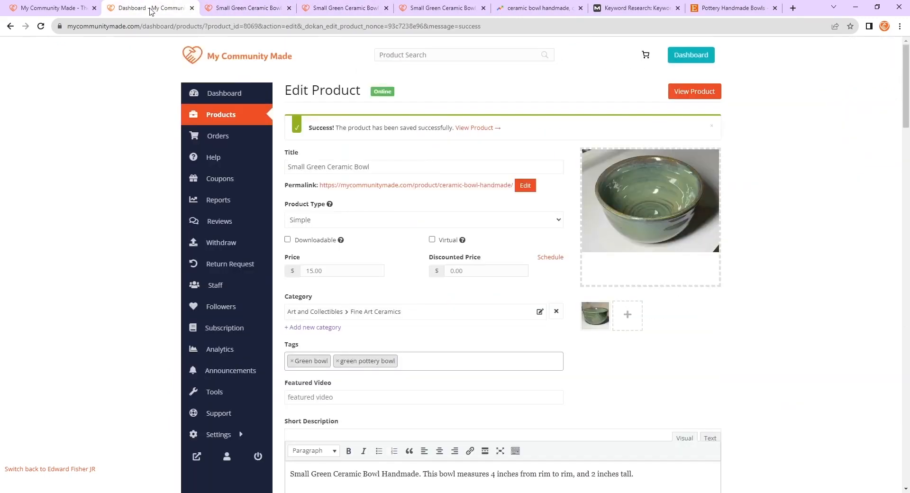
- Change the "Small Green Ceramic Bowl Handmade" heading in the Description to Heading 2
scroll(420, 263, down, 5)
click(517, 284)
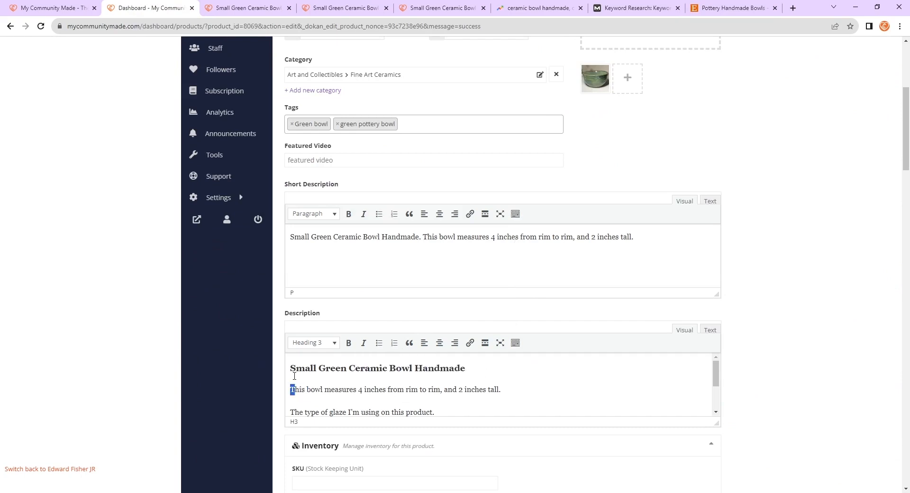
drag(290, 368, 465, 369)
click(314, 343)
click(334, 381)
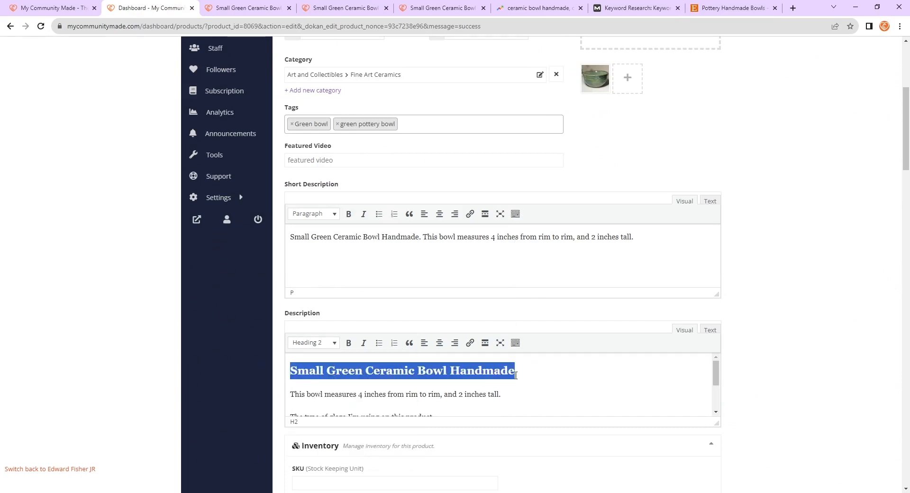
click(578, 378)
scroll(559, 384, down, 1)
scroll(541, 377, up, 1)
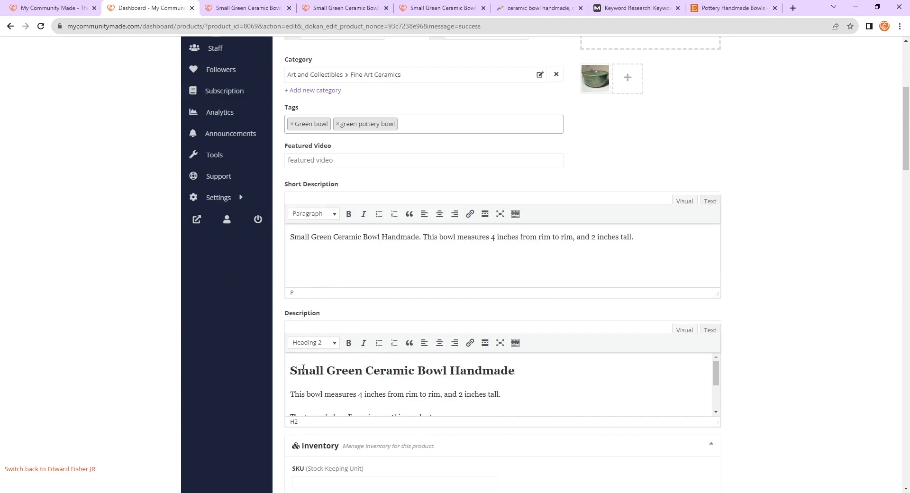
mouse_move(290, 370)
mouse_down()
mouse_move(575, 382)
mouse_move(290, 370)
mouse_up()
click(551, 380)
scroll(447, 349, up, 3)
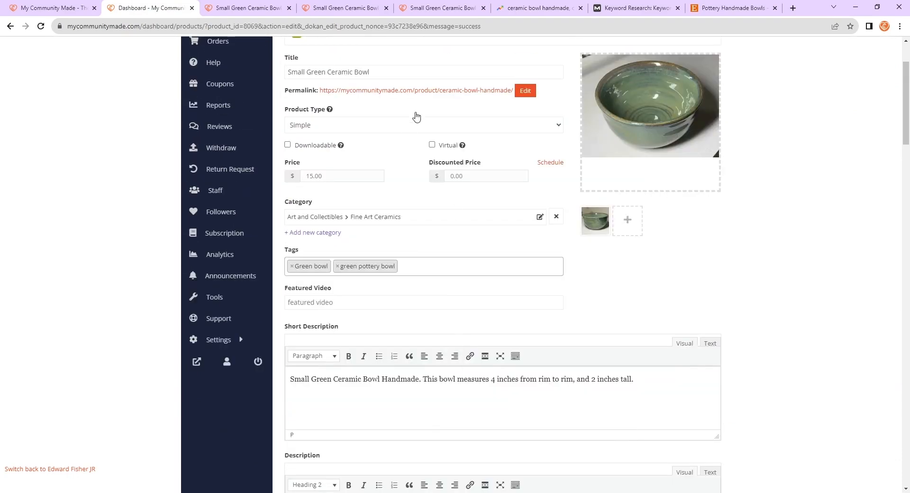
scroll(395, 195, down, 4)
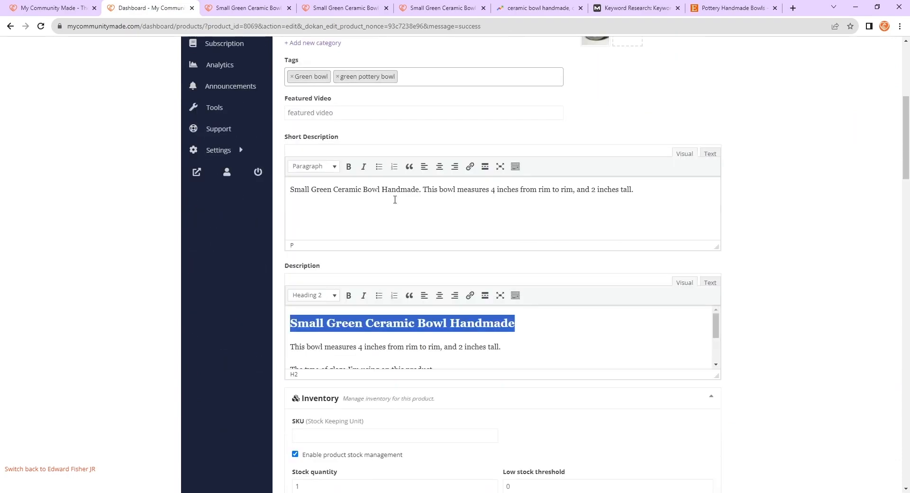
click(391, 322)
click(326, 301)
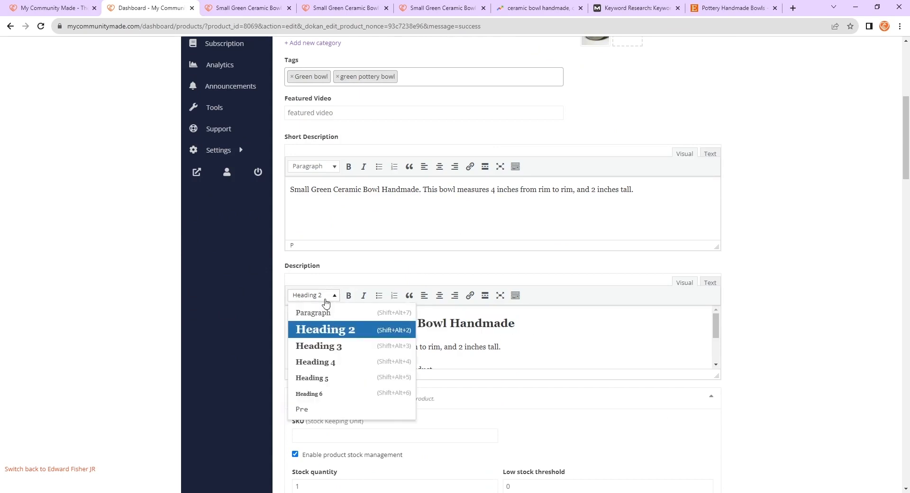
click(547, 322)
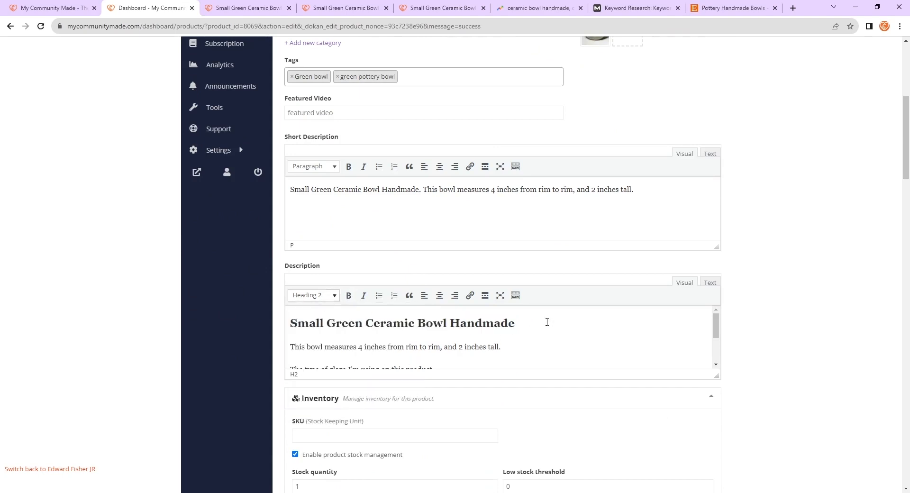
click(332, 297)
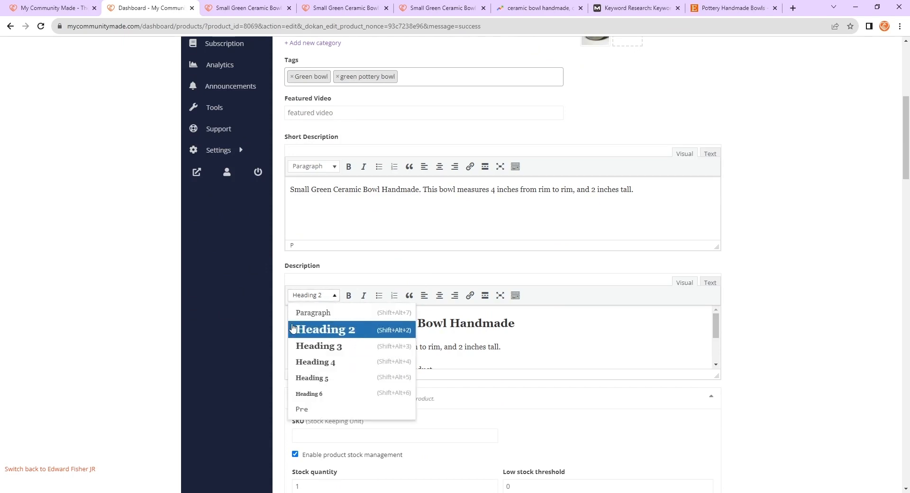
click(534, 334)
scroll(474, 337, down, 2)
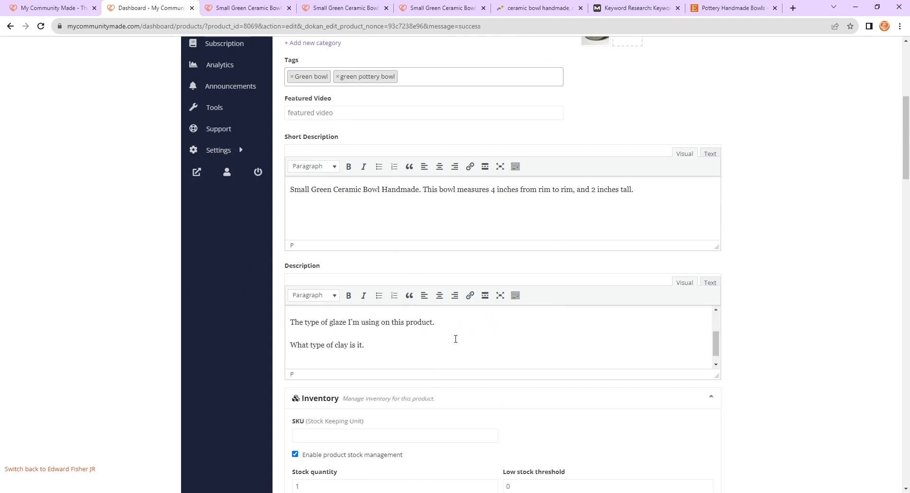
scroll(479, 351, up, 2)
scroll(516, 334, down, 2)
scroll(521, 339, up, 2)
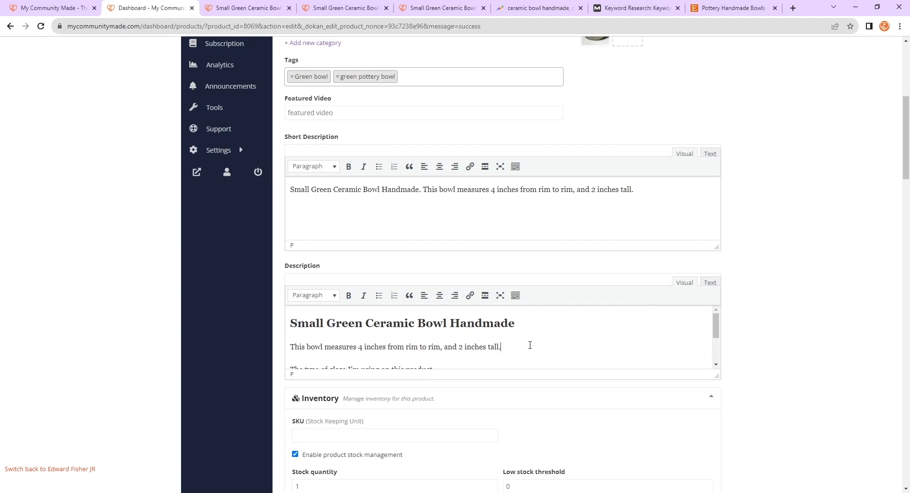
- Insert an empty paragraph after the measurement sentence and format the glaze and clay lines as Heading 3
key(Return)
scroll(498, 344, down, 2)
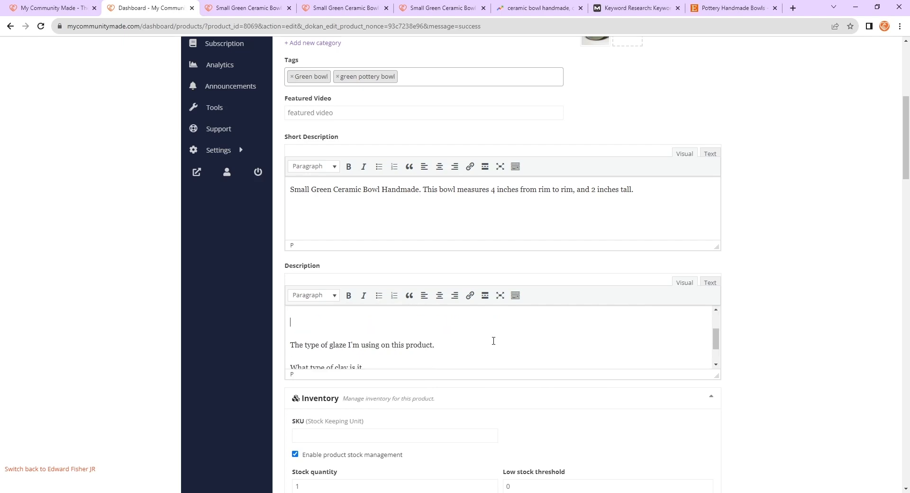
click(313, 295)
click(329, 346)
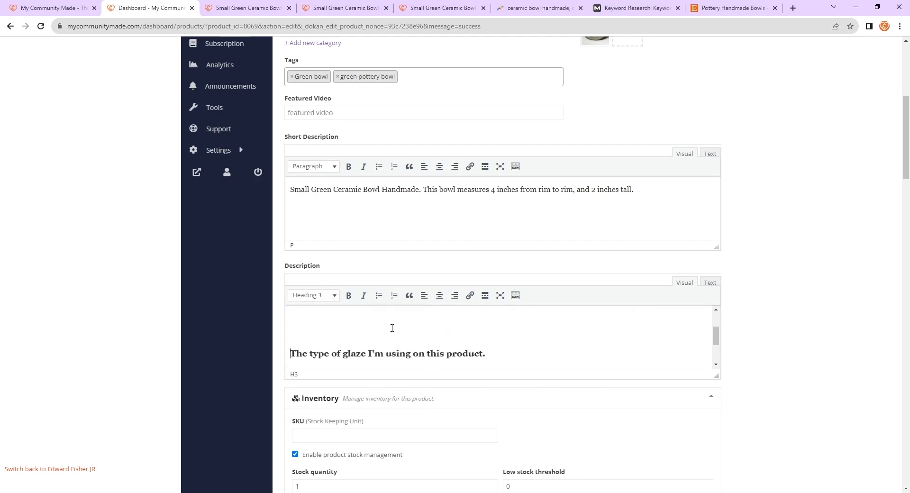
scroll(379, 331, up, 2)
scroll(335, 349, down, 2)
scroll(435, 341, down, 2)
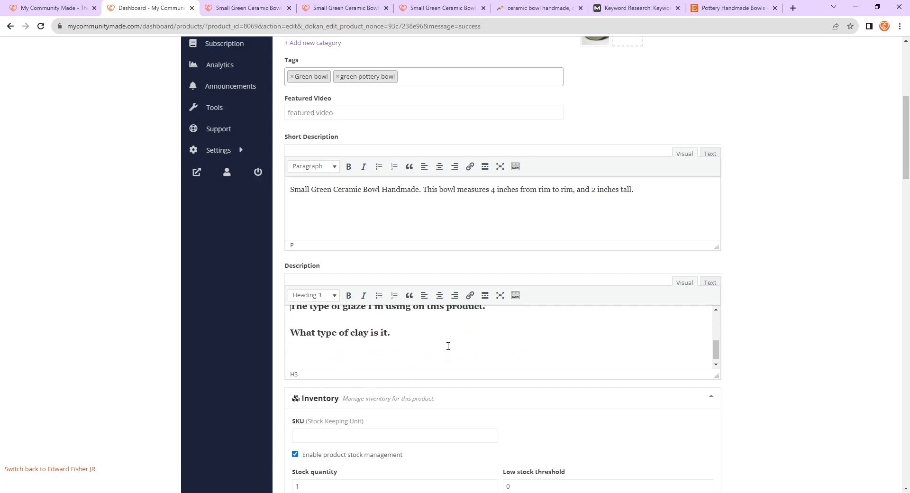
- Revert the glaze and clay lines in the Description back to Paragraph format
scroll(447, 346, up, 4)
click(327, 296)
click(327, 316)
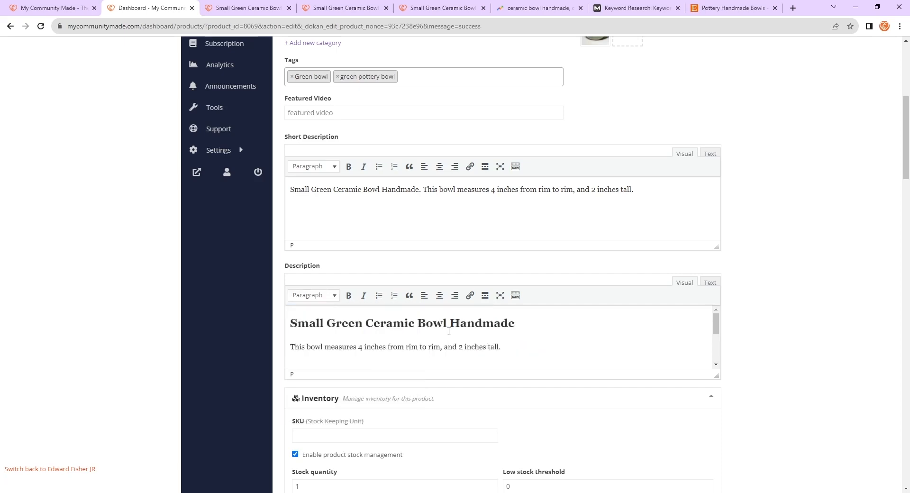
- Replace the glaze and clay lines in the Description with a Heading 3 reading "How to Clean"
scroll(500, 326, down, 2)
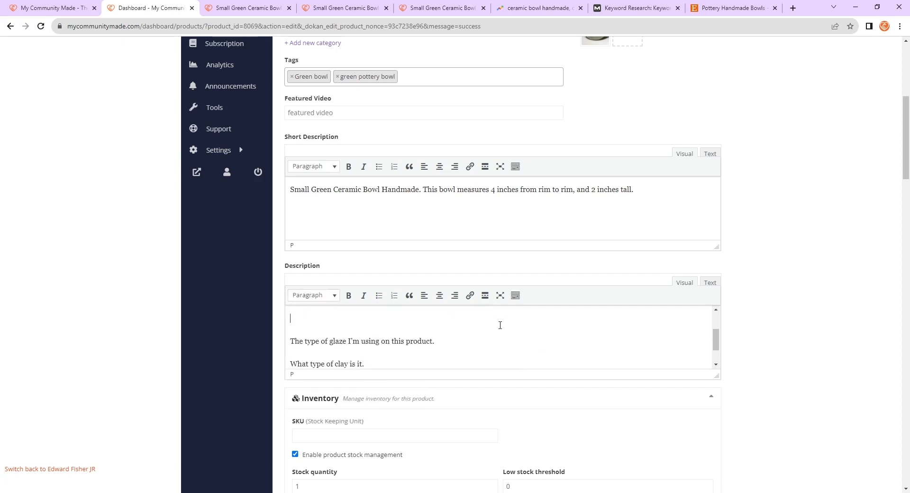
click(334, 296)
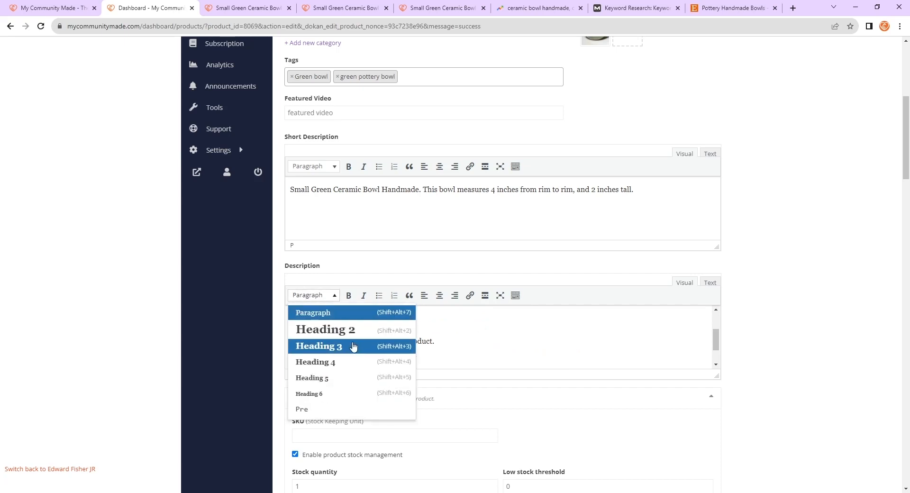
click(354, 348)
scroll(485, 350, down, 1)
drag(485, 349, 291, 345)
scroll(313, 321, up, 2)
key(BackSpace)
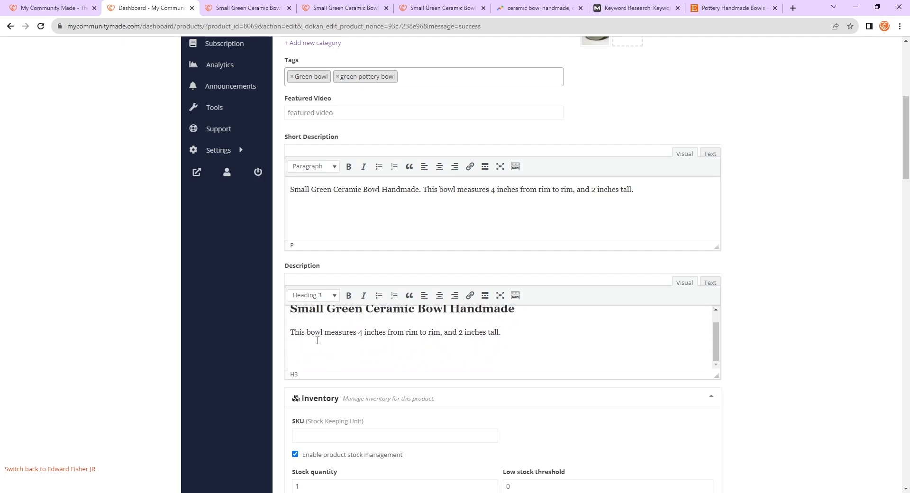
text(How to Clean)
key(Return)
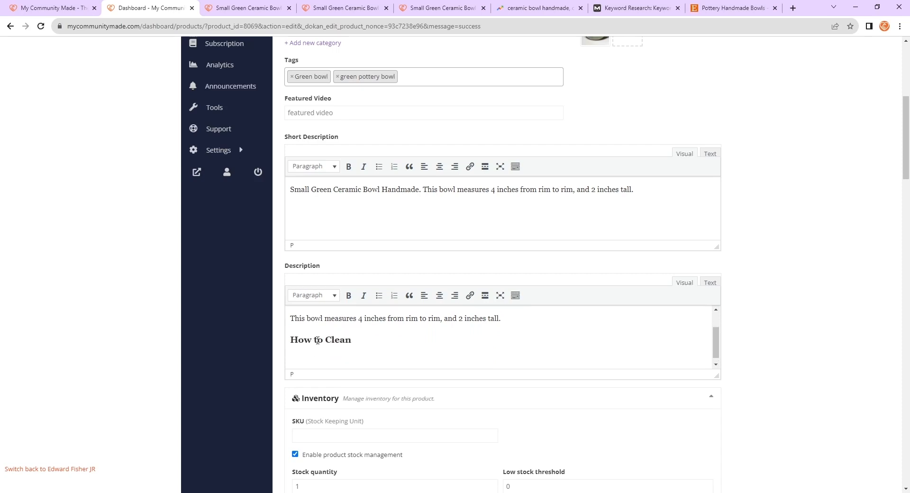
- Add the paragraph "Bowl is dishwasher safe." beneath the How to Clean heading
drag(358, 340, 290, 340)
click(383, 353)
text(owl is dishwasher safe.)
- Review the Rank Math Basic SEO checks for the ceramic bowl handmade focus keyword
scroll(406, 360, down, 1)
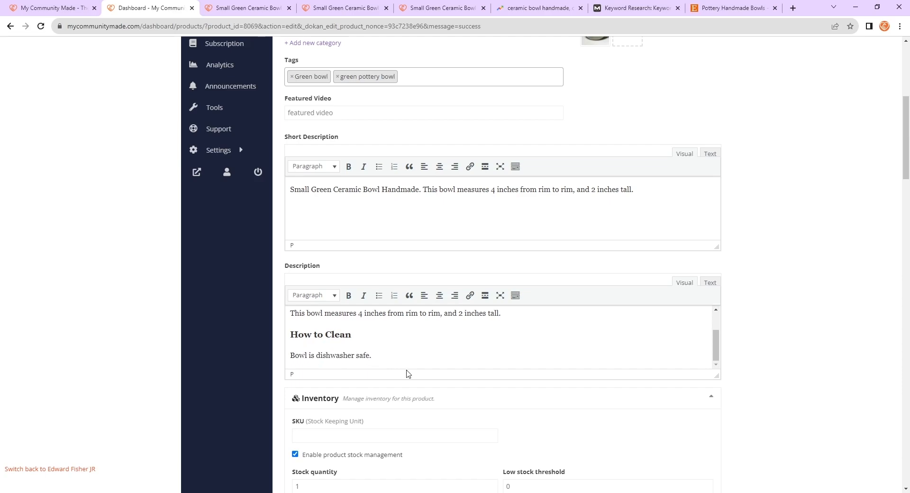
scroll(465, 348, up, 2)
scroll(449, 355, down, 2)
scroll(741, 398, down, 9)
scroll(756, 379, down, 3)
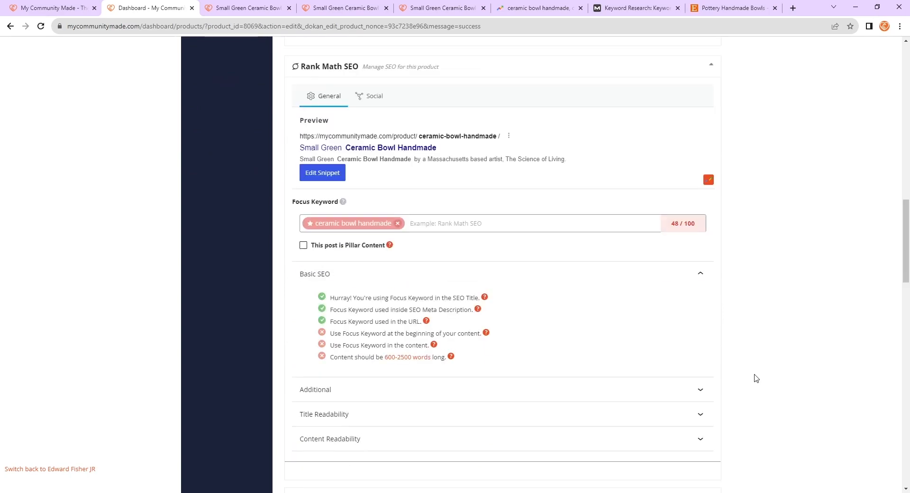
scroll(408, 306, up, 11)
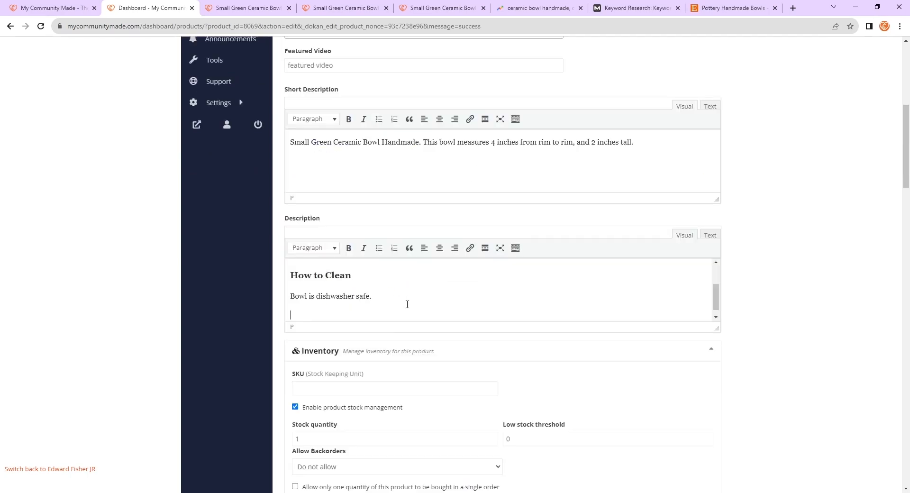
- Copy the closing paragraph of The Science of Living vendor biography into the Description as a normal paragraph
click(313, 247)
click(370, 309)
key(ctrl+4)
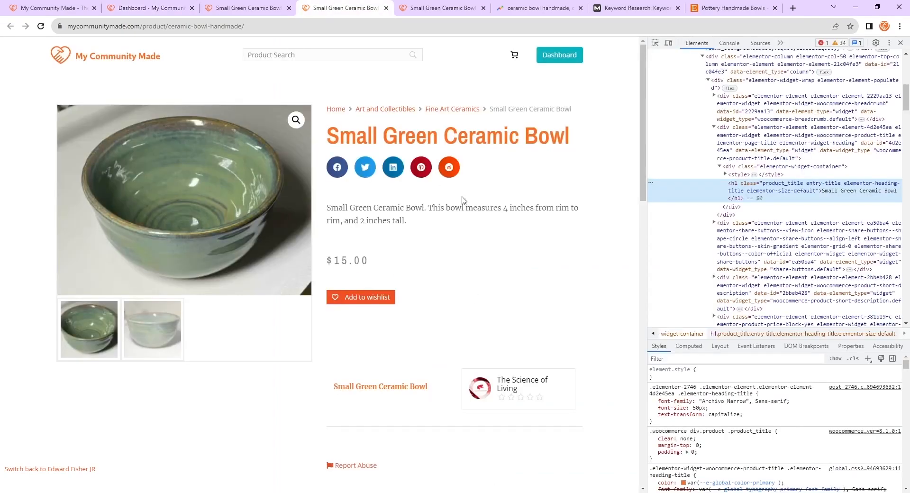
scroll(464, 203, down, 8)
scroll(453, 261, up, 4)
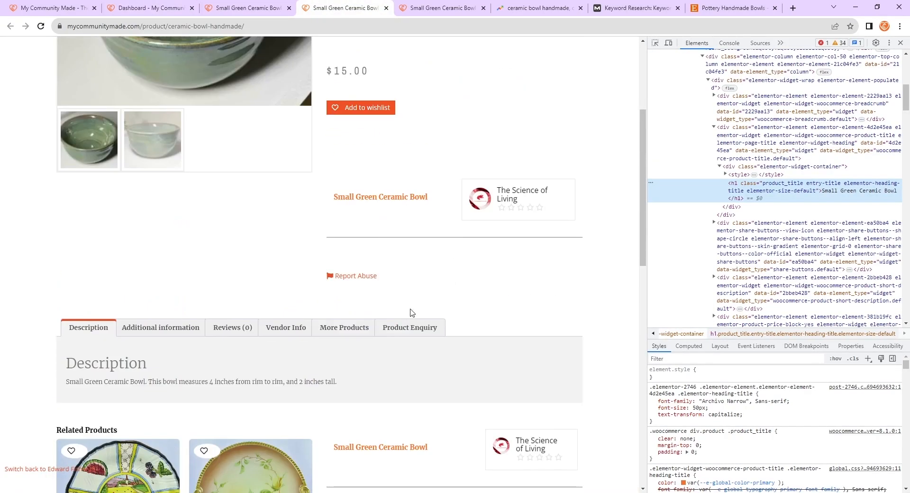
click(295, 327)
click(164, 392)
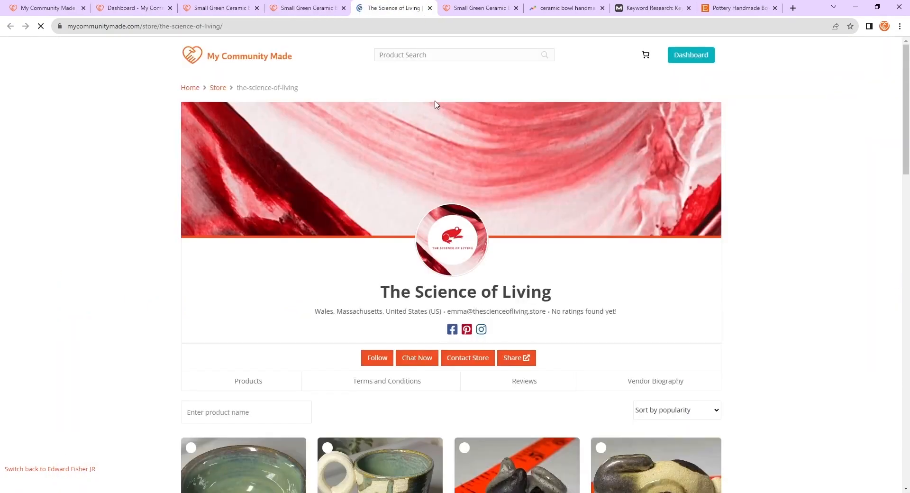
scroll(473, 194, down, 2)
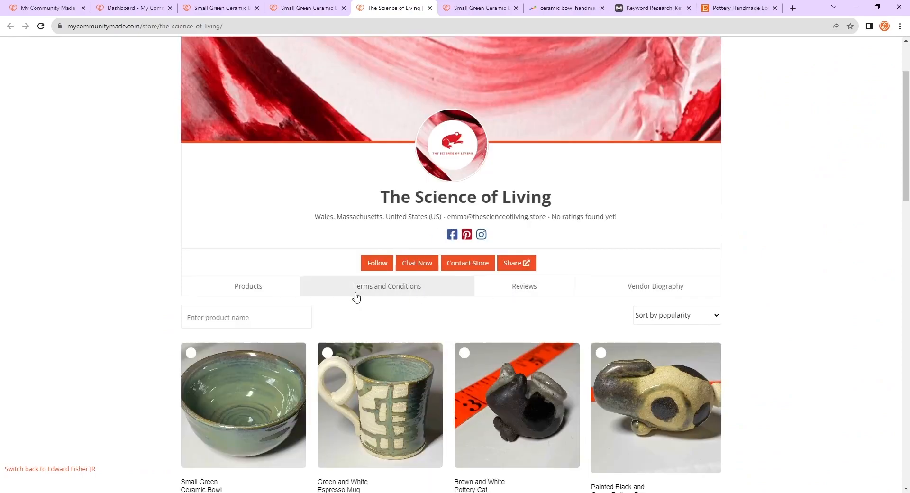
click(604, 293)
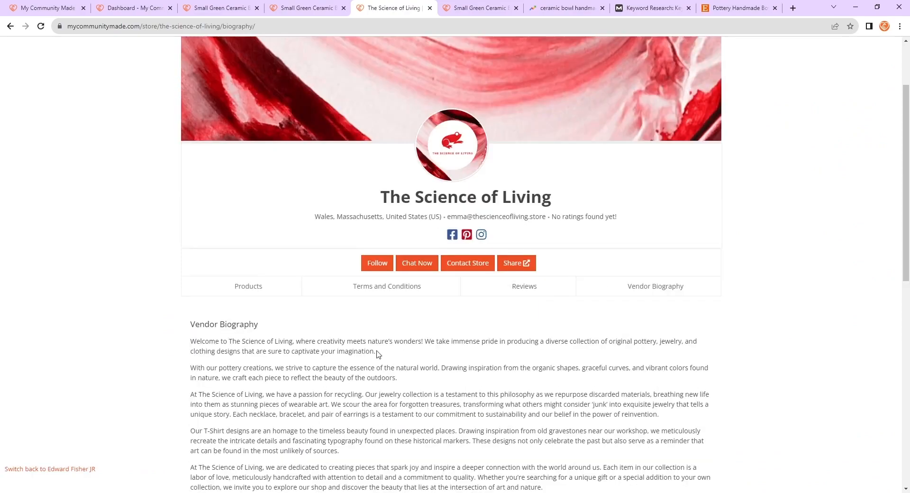
scroll(379, 354, down, 3)
drag(543, 345, 169, 333)
key(ctrl+c)
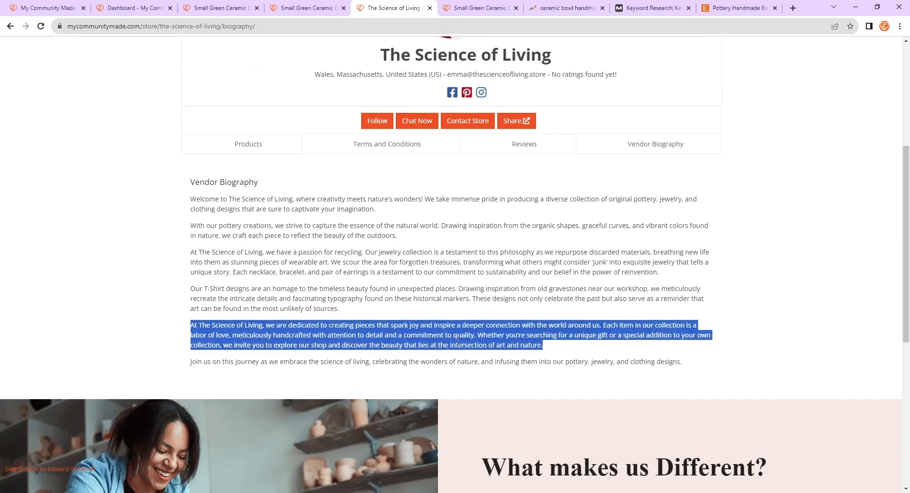
click(325, 7)
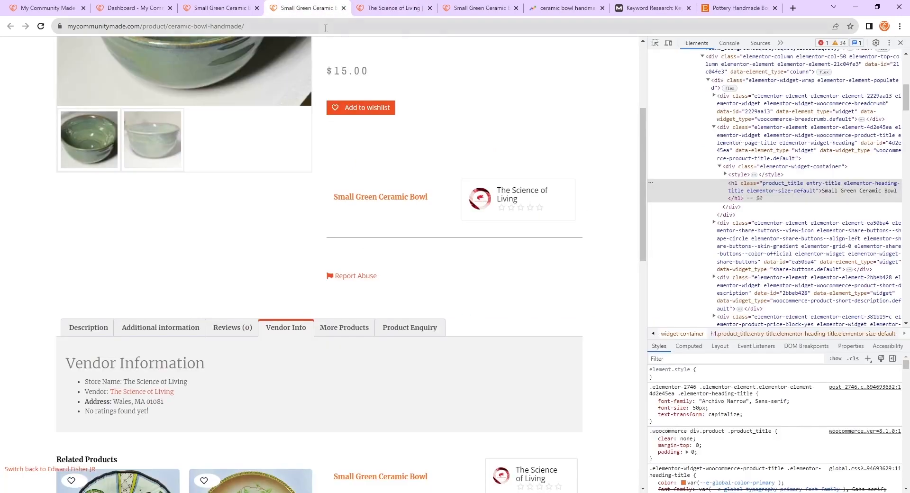
click(137, 5)
key(ctrl+v)
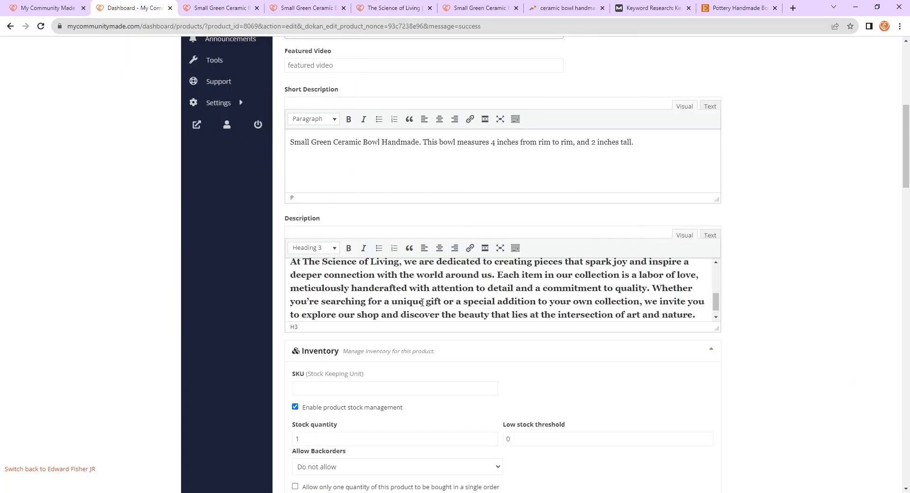
click(313, 248)
click(315, 264)
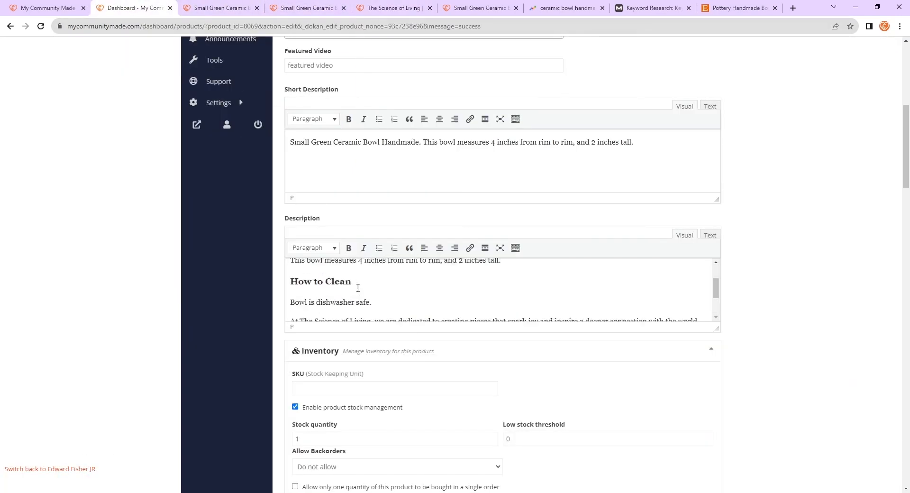
- Add an "About The Science of Living" Heading 3 after the cleaning note and paste the biography paragraph beneath it
click(404, 294)
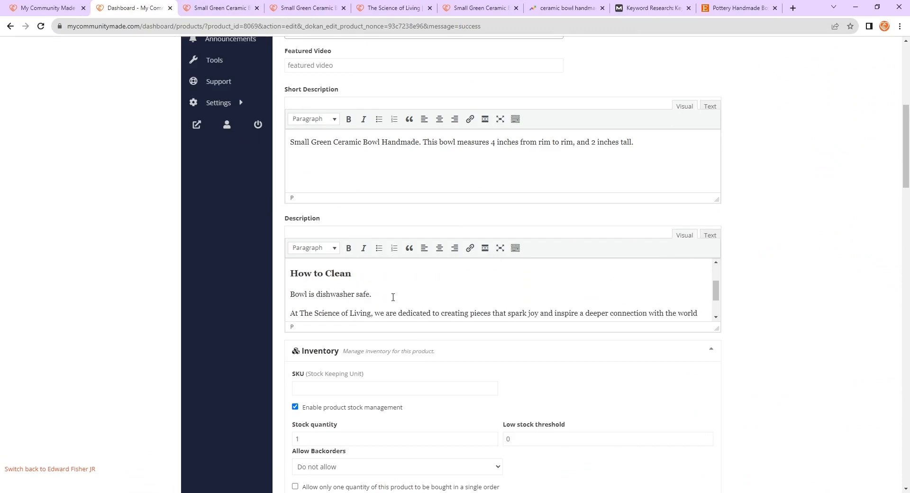
key(Return)
click(313, 248)
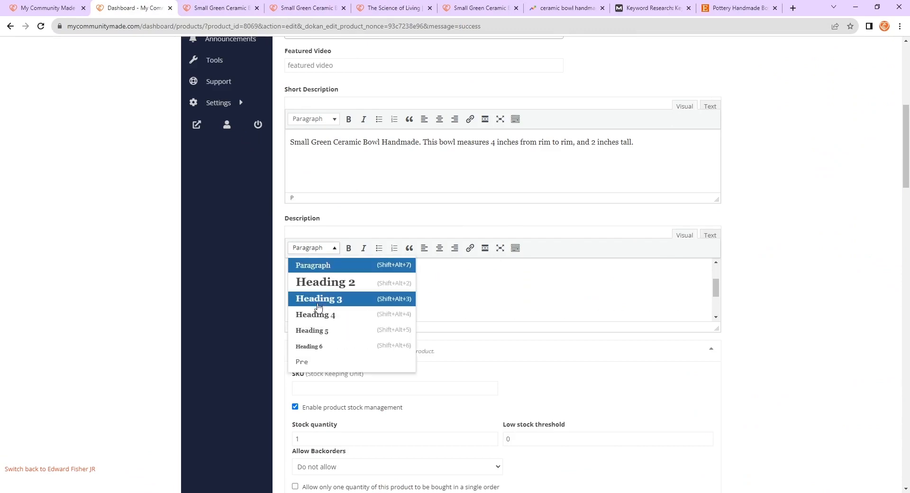
click(313, 299)
text(T)
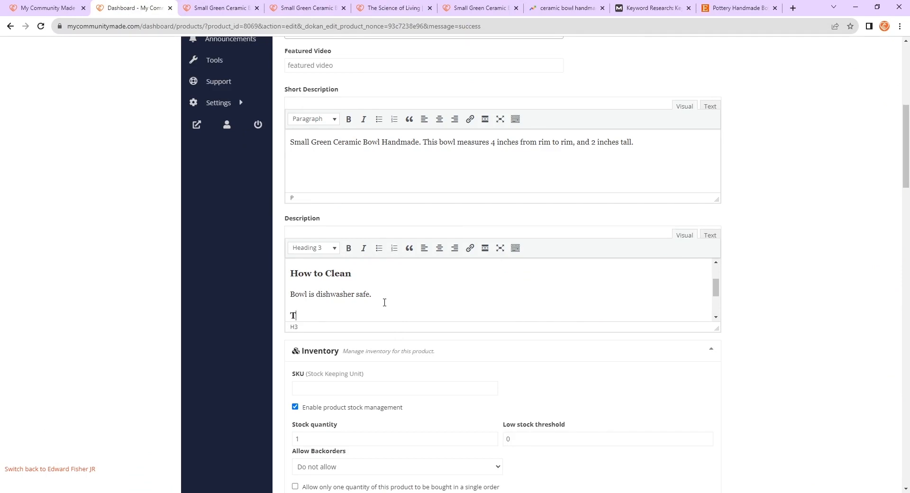
text(bout the)
key(BackSpace)
key(BackSpace)
text(he S)
key(BackSpace)
key(BackSpace)
key(BackSpace)
key(BackSpace)
key(BackSpace)
text(The Science of Living)
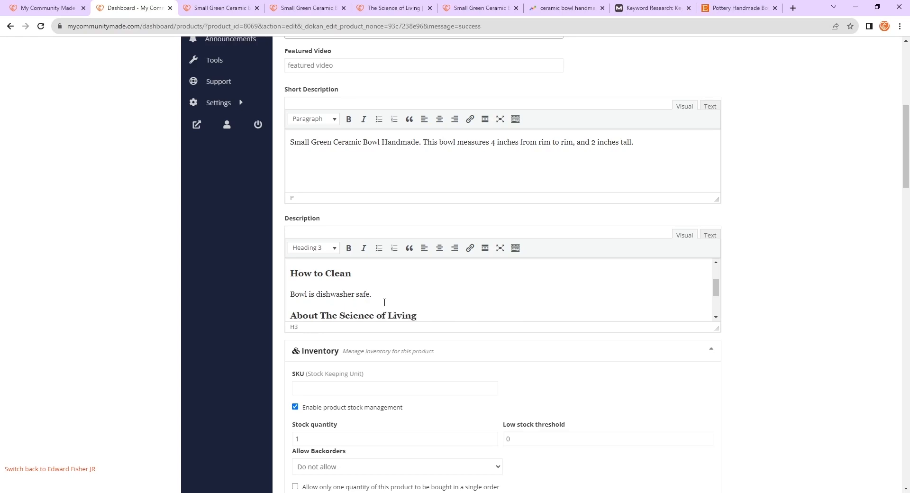
key(Return)
key(ctrl+v)
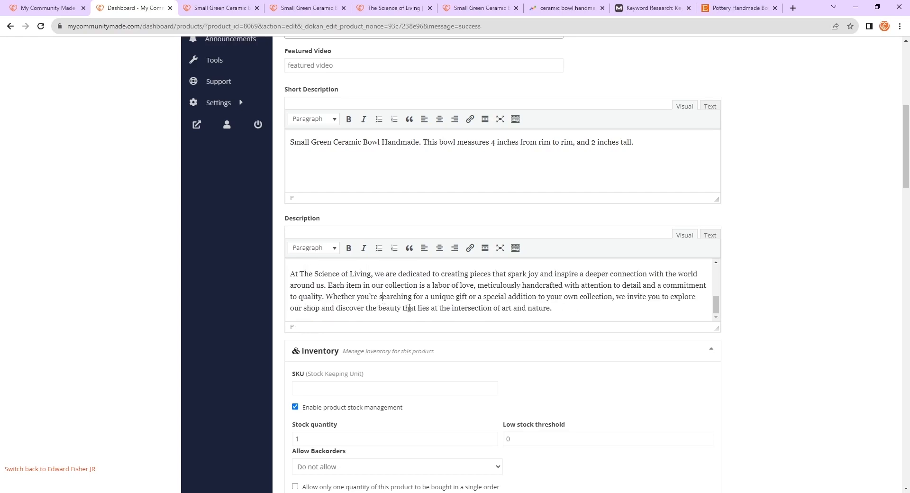
- Check the heading and paragraph format of each line in the Description
scroll(559, 315, up, 5)
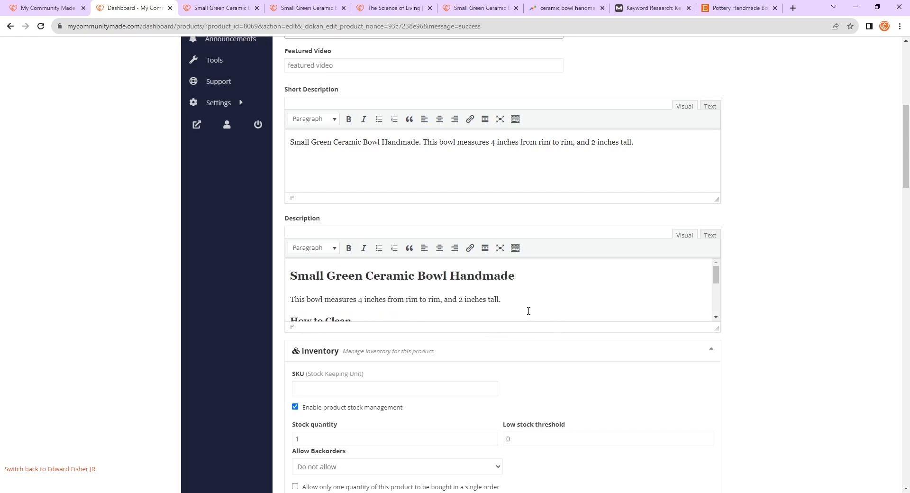
scroll(432, 299, down, 5)
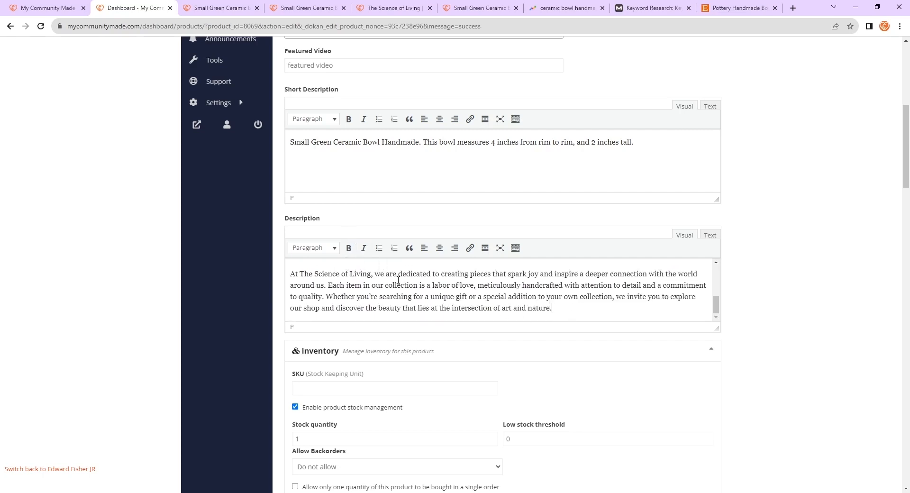
scroll(398, 282, up, 4)
click(393, 303)
scroll(395, 301, down, 2)
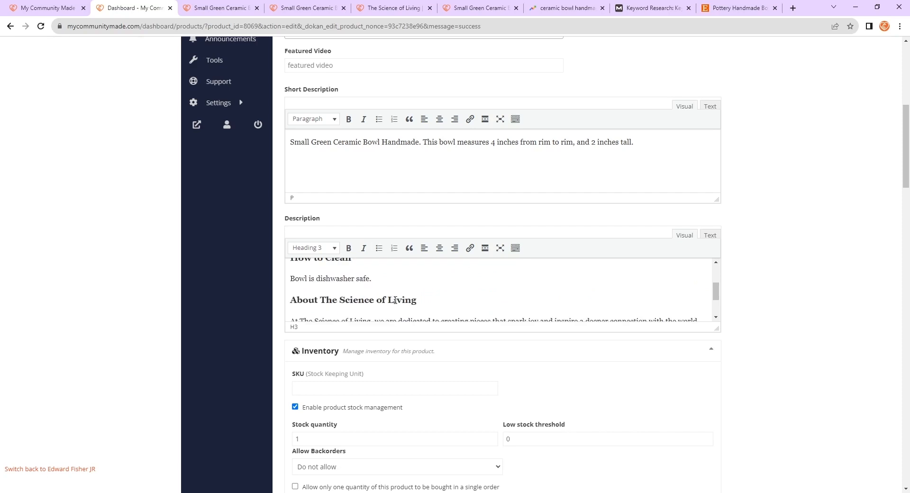
click(423, 278)
scroll(432, 288, up, 3)
click(523, 283)
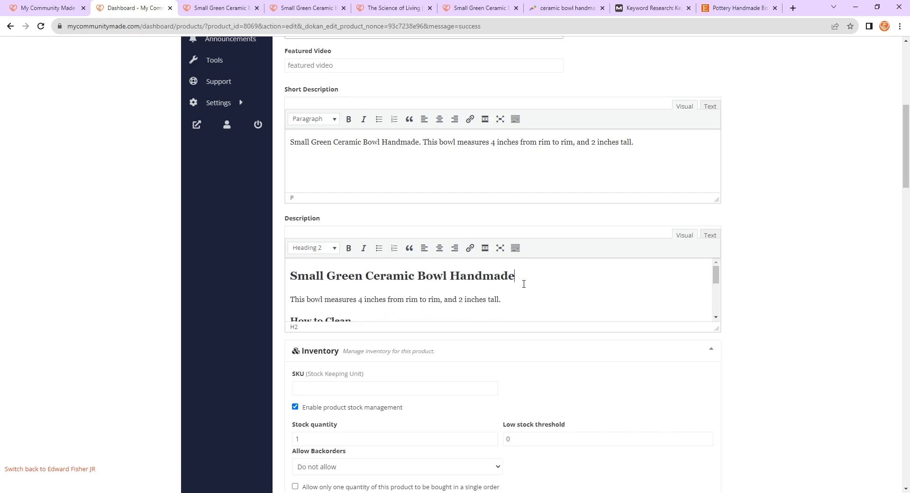
scroll(517, 296, down, 6)
click(560, 299)
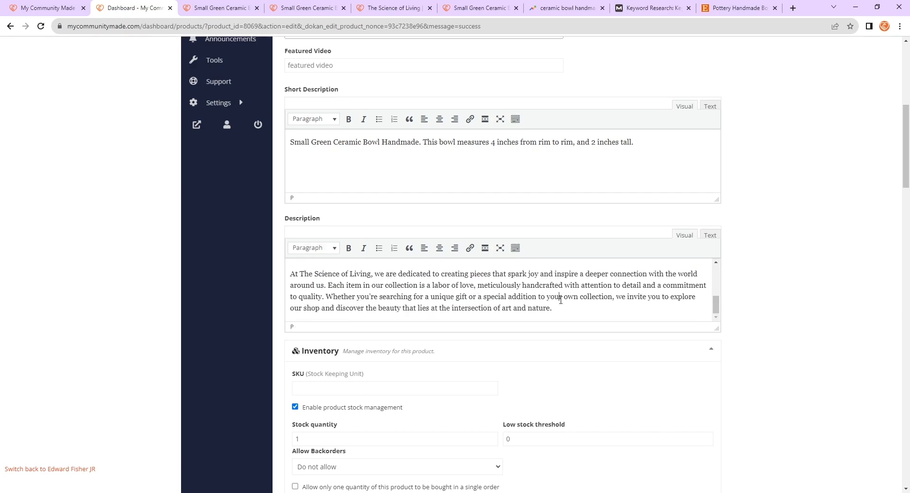
scroll(555, 283, up, 8)
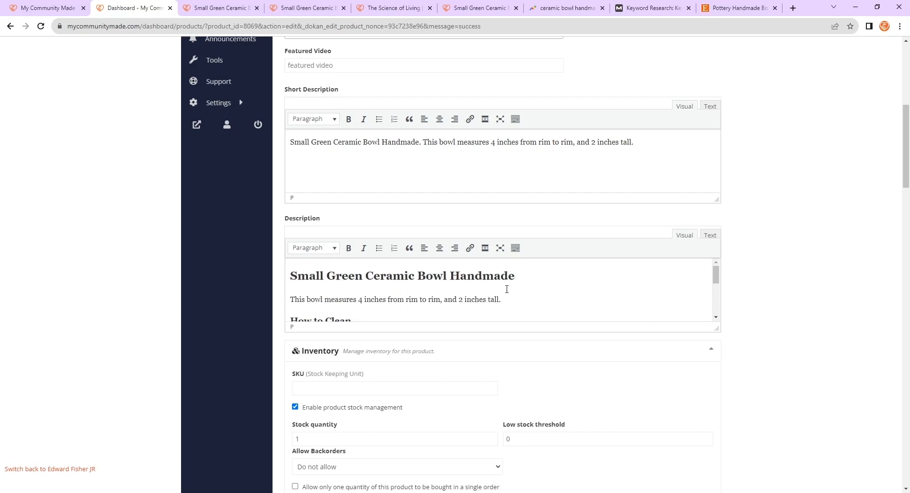
drag(526, 295, 284, 301)
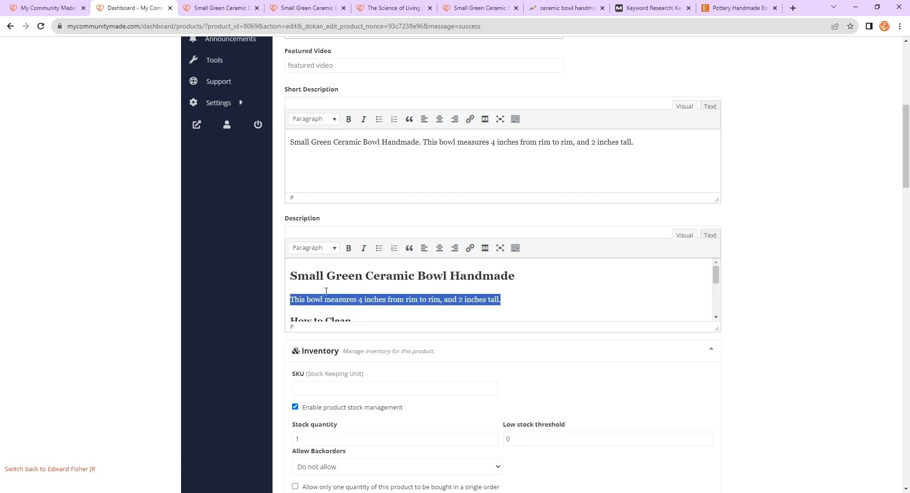
click(341, 276)
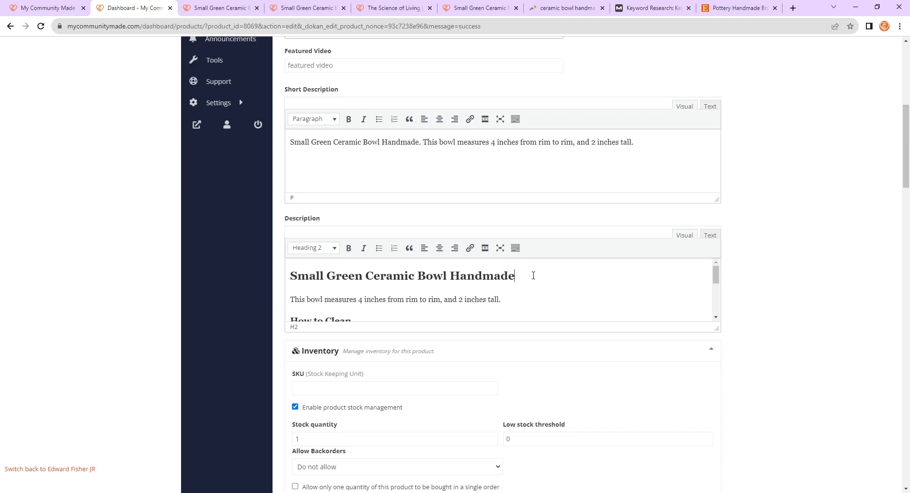
drag(533, 275, 290, 276)
click(403, 299)
scroll(348, 279, down, 1)
drag(359, 275, 280, 275)
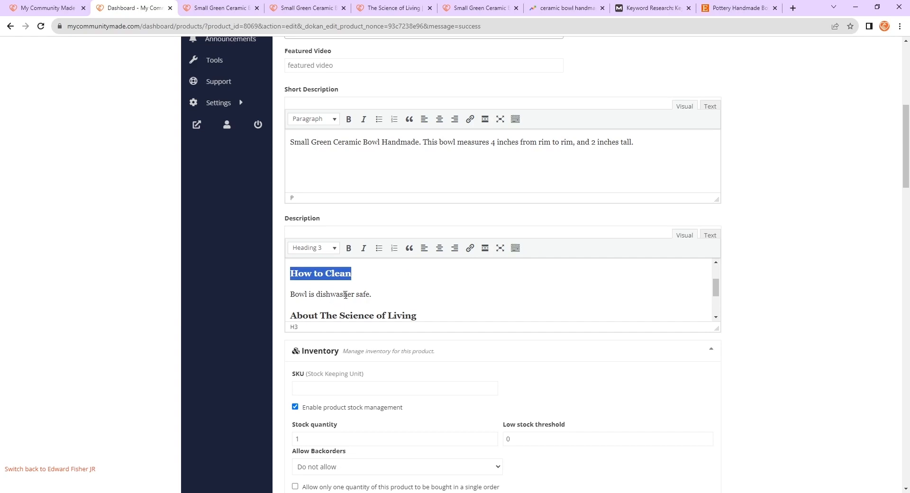
click(356, 292)
drag(379, 291, 292, 286)
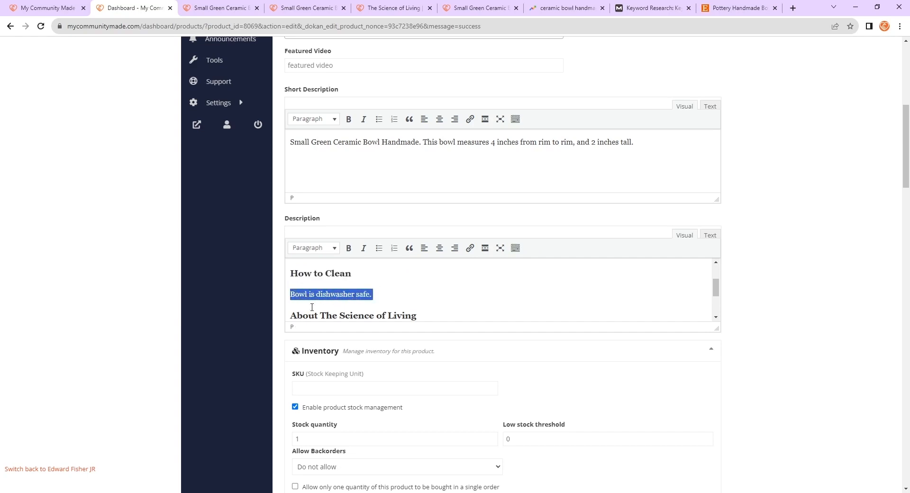
click(339, 274)
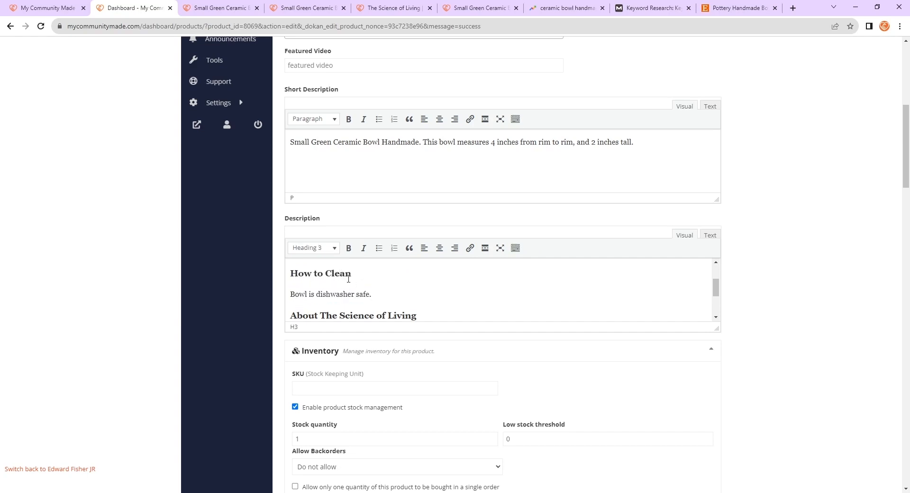
- Delete the "About The Science of Living" heading text from the Description
scroll(343, 295, down, 1)
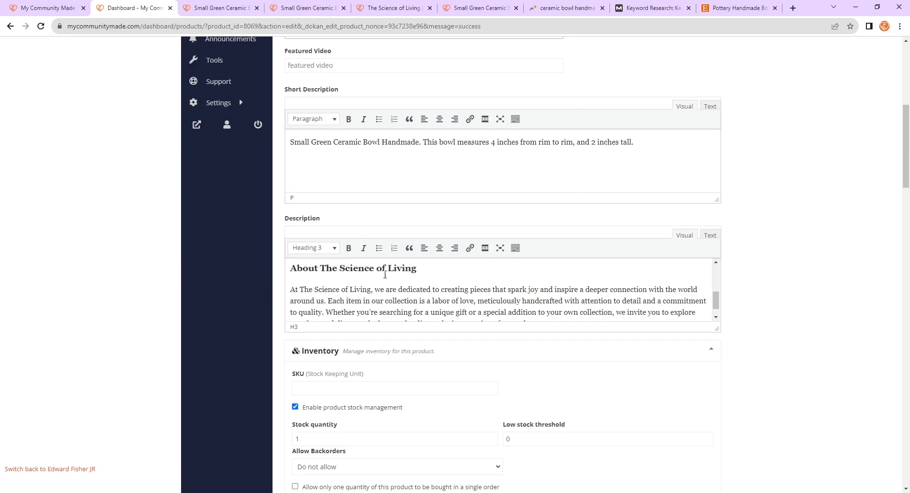
drag(294, 268, 417, 269)
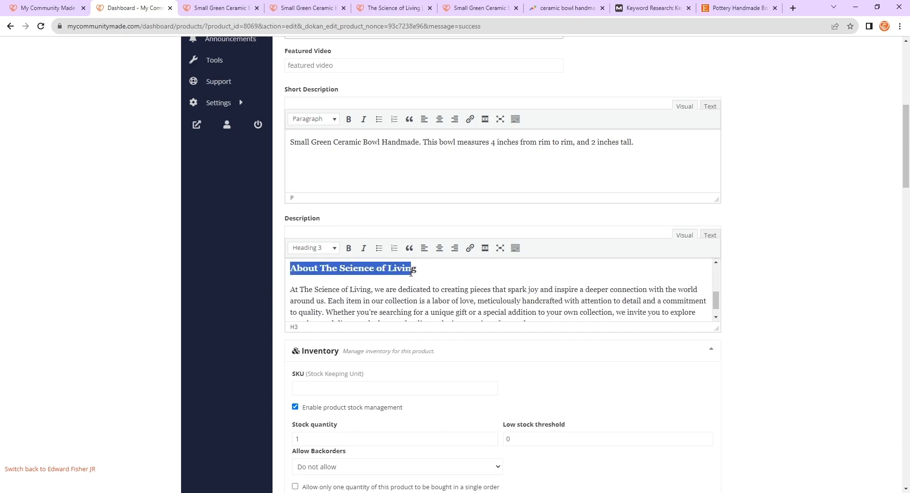
key(BackSpace)
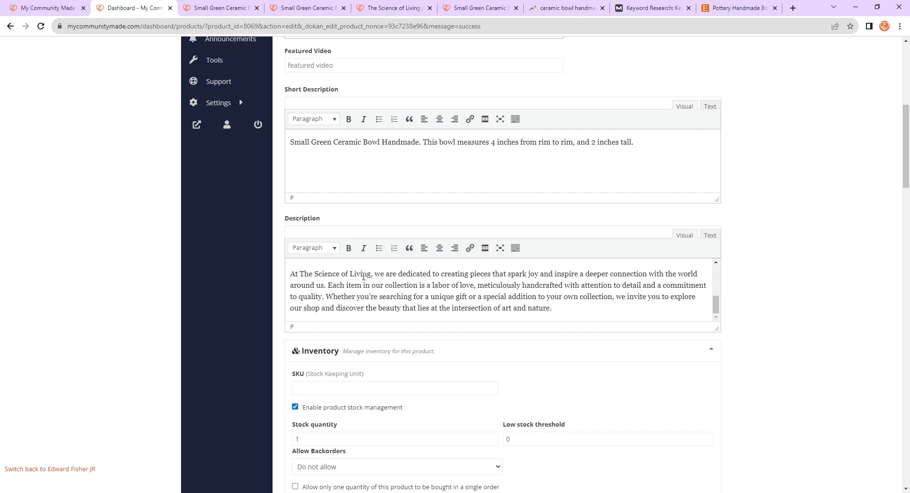
- Scroll through the Description to review its headings and paragraphs
scroll(417, 293, up, 4)
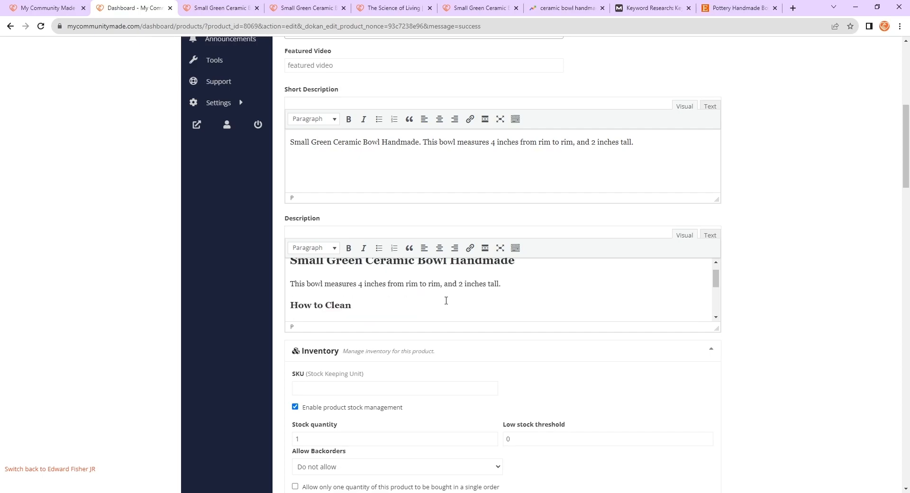
scroll(439, 292, down, 4)
scroll(472, 301, up, 5)
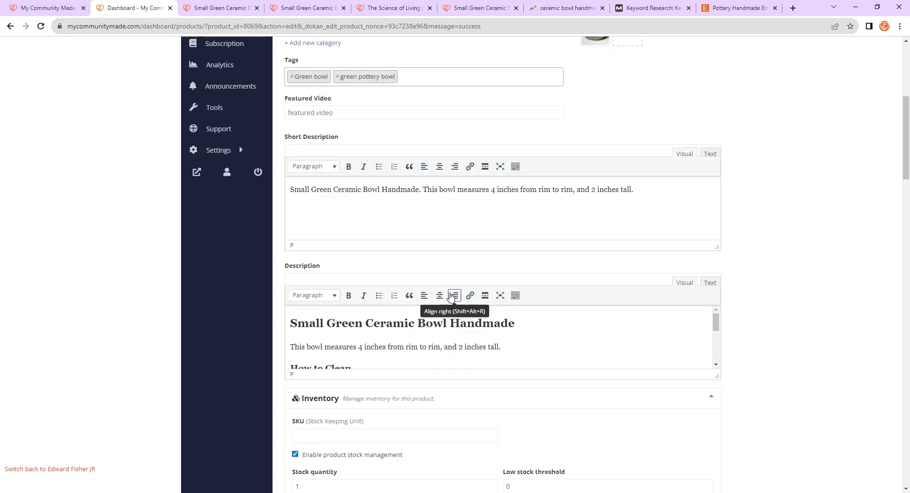
scroll(457, 304, down, 5)
scroll(570, 313, down, 3)
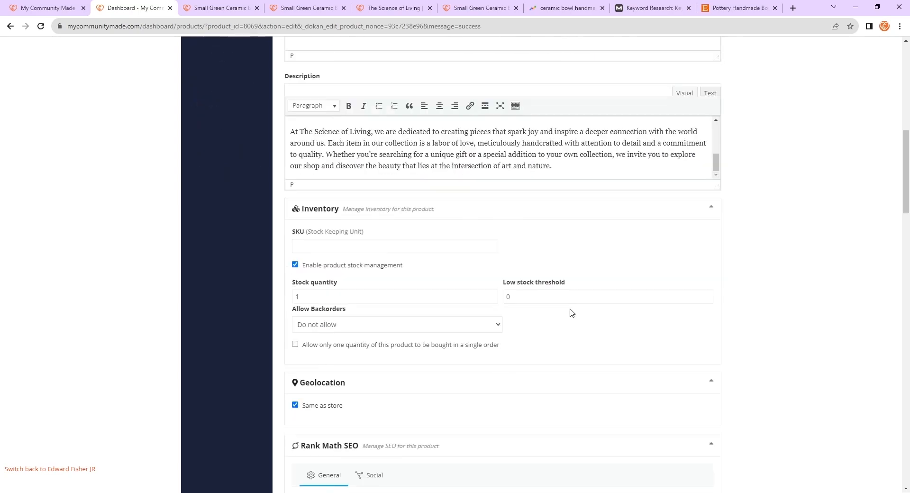
scroll(624, 272, up, 3)
scroll(564, 286, up, 3)
scroll(753, 317, up, 6)
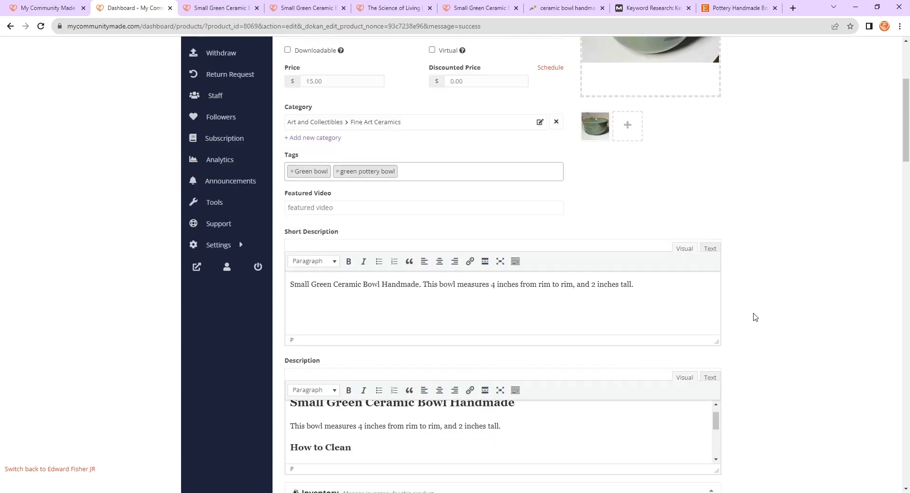
scroll(735, 324, down, 5)
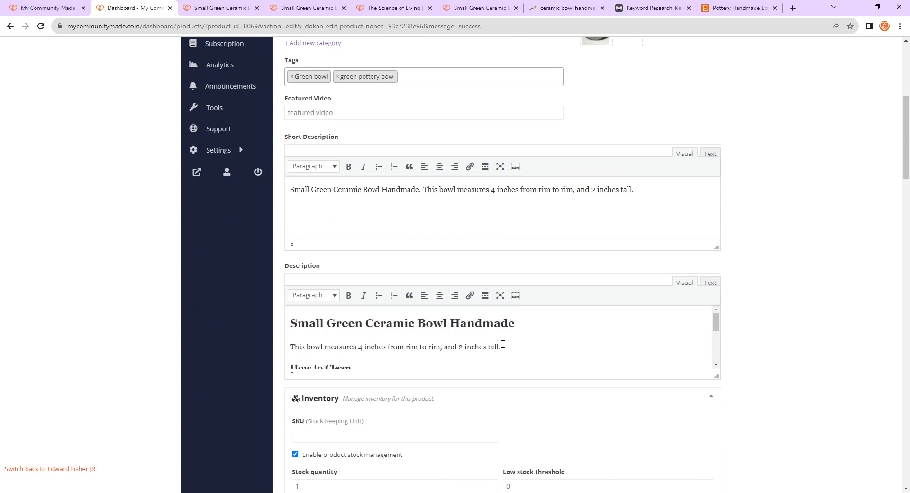
scroll(500, 340, down, 2)
scroll(500, 340, up, 1)
scroll(453, 337, down, 3)
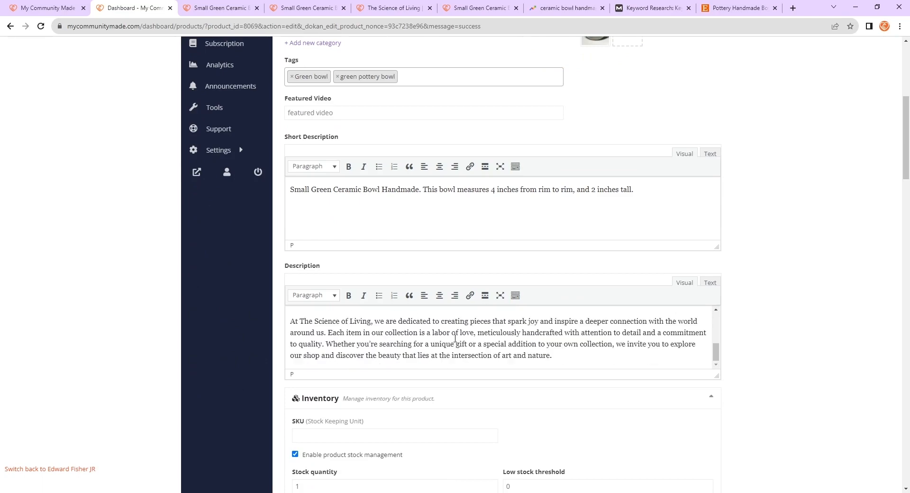
- Open the Rank Math Additional checks and read the keyword density and subheading suggestions
scroll(398, 285, down, 10)
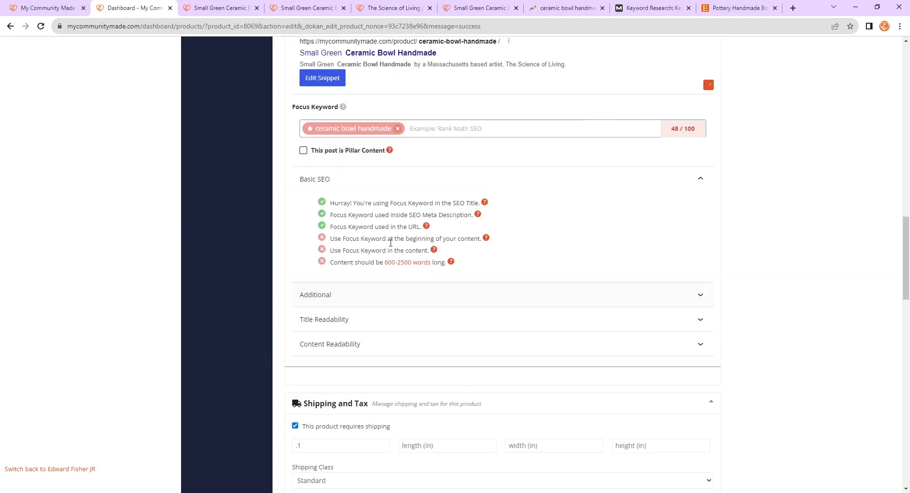
scroll(493, 244, up, 1)
click(408, 235)
click(383, 258)
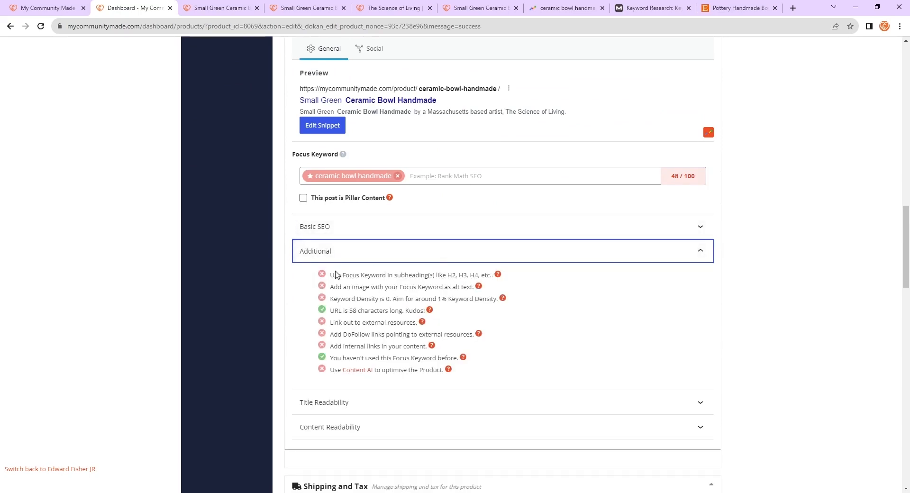
mouse_move(329, 275)
mouse_down()
mouse_move(509, 288)
mouse_move(497, 279)
mouse_move(355, 287)
mouse_move(326, 274)
mouse_up()
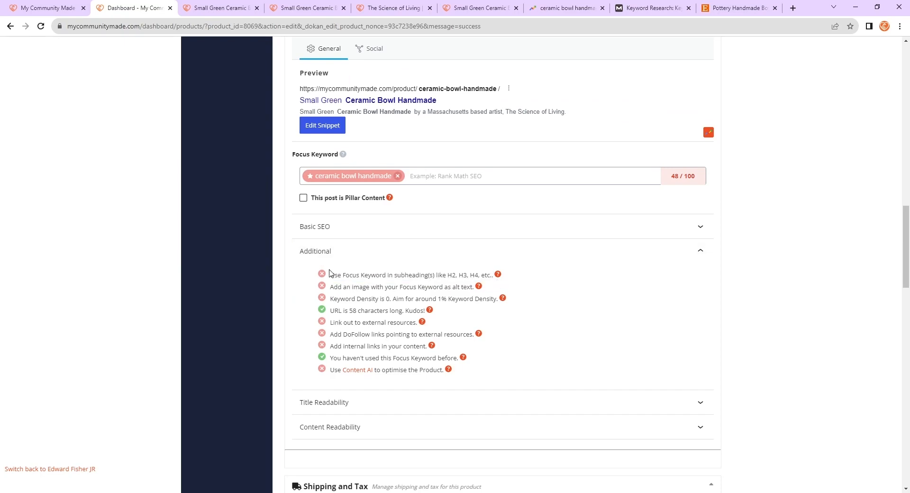
scroll(575, 258, up, 10)
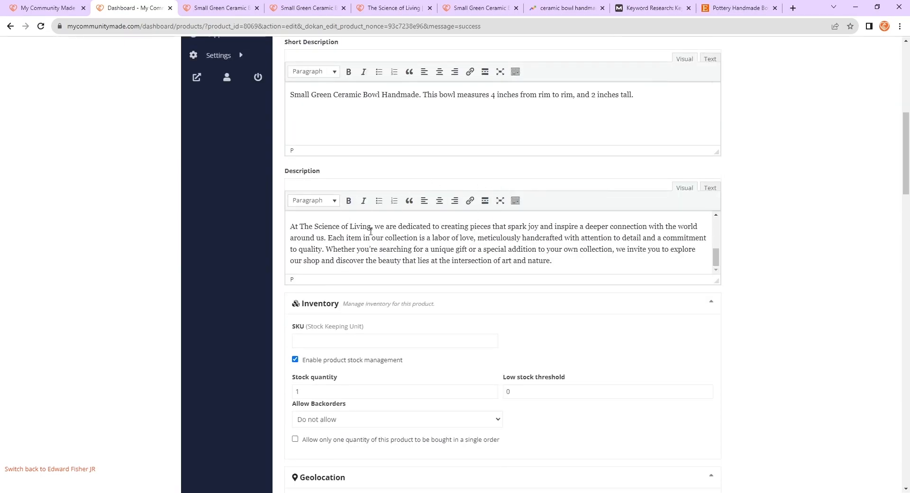
scroll(522, 247, up, 5)
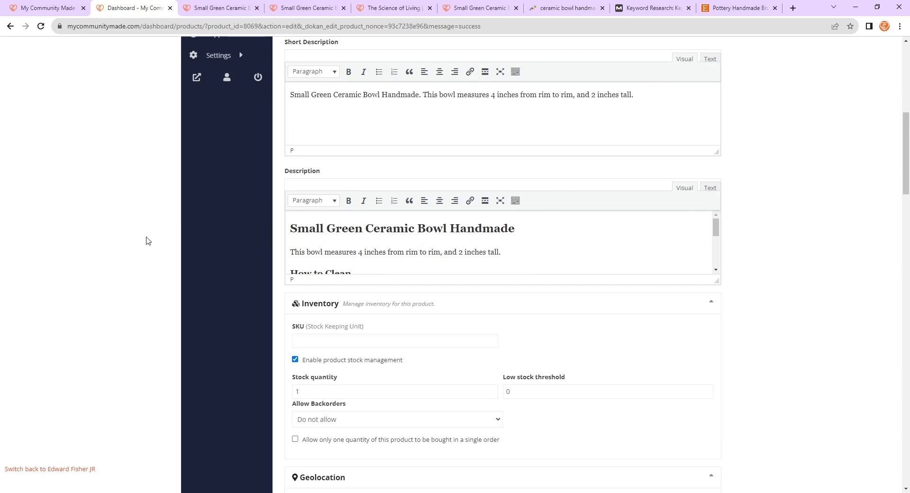
scroll(321, 289, down, 1)
scroll(471, 239, down, 3)
scroll(506, 280, down, 7)
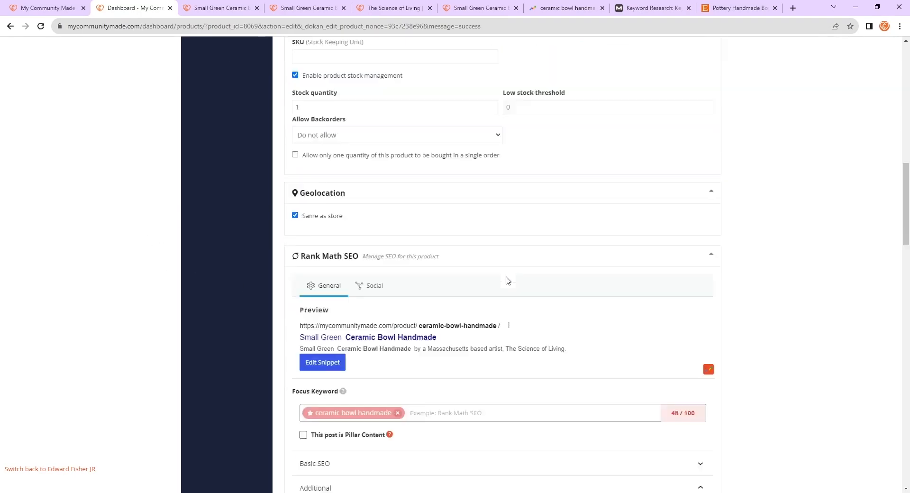
scroll(511, 287, down, 2)
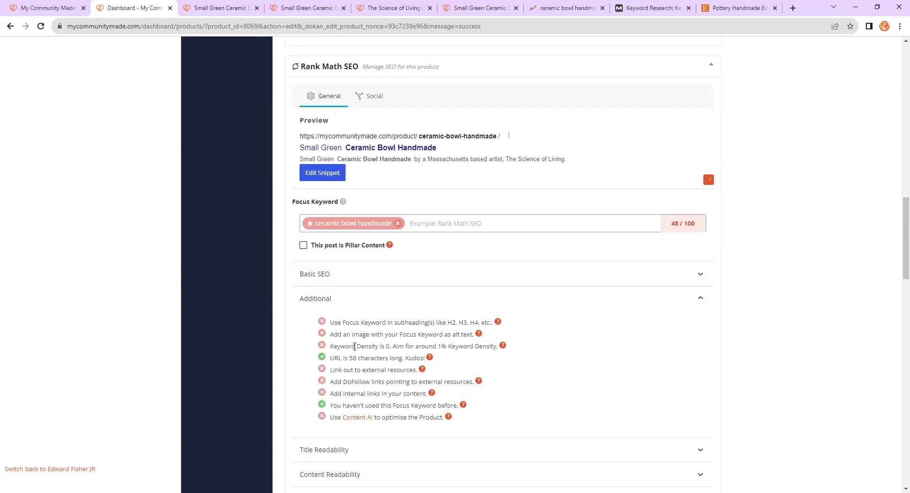
drag(335, 346, 472, 347)
click(490, 347)
- Set the green ceramic bowl photo from the media library as the product cover image, keeping its alt text Green Ceramic bowl Handmade
scroll(538, 347, up, 10)
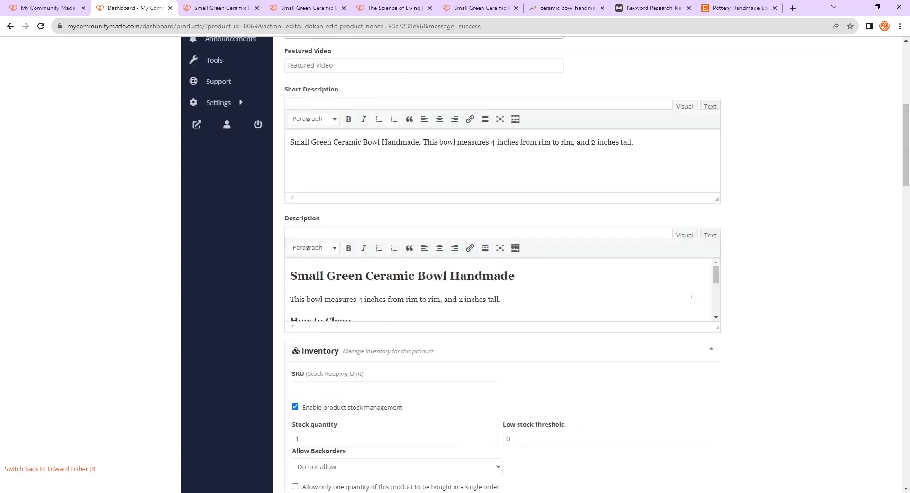
scroll(616, 331, up, 7)
click(645, 189)
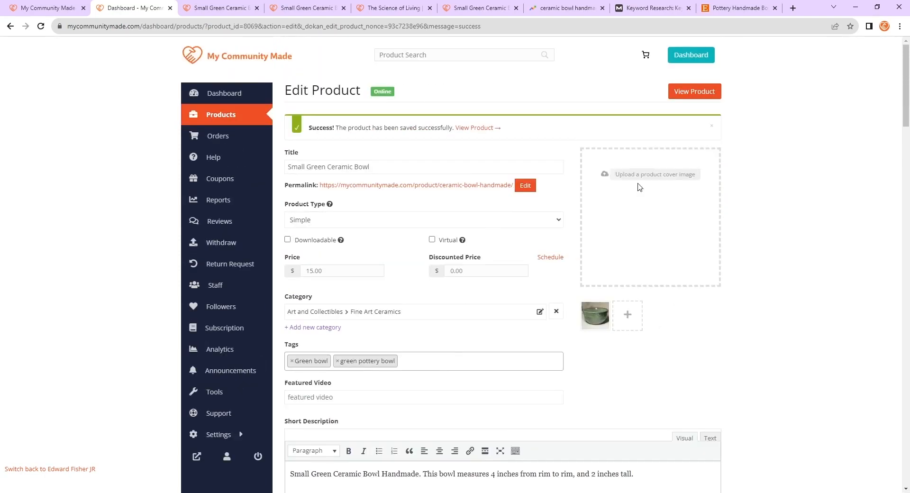
click(654, 176)
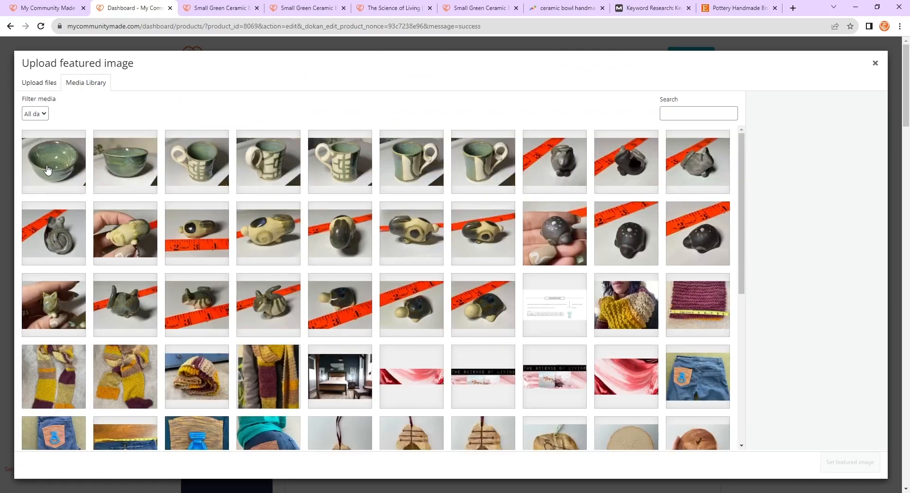
click(61, 169)
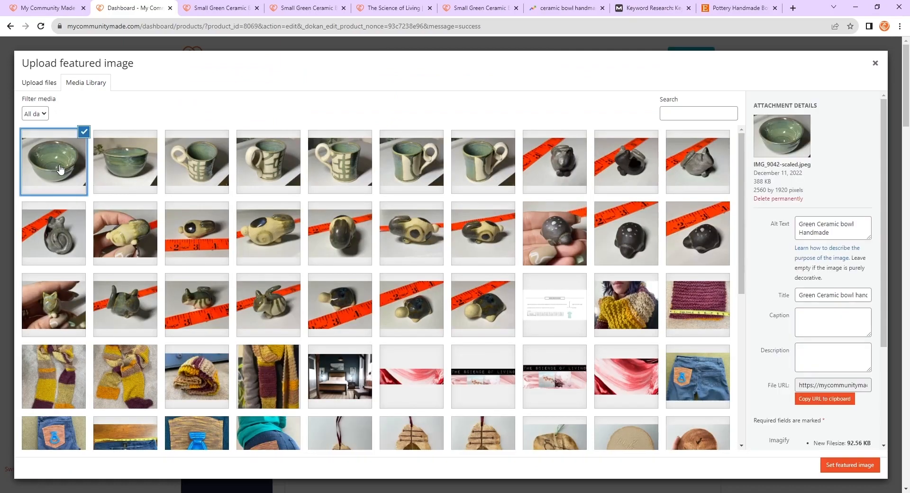
scroll(783, 187, down, 1)
drag(845, 181, 780, 178)
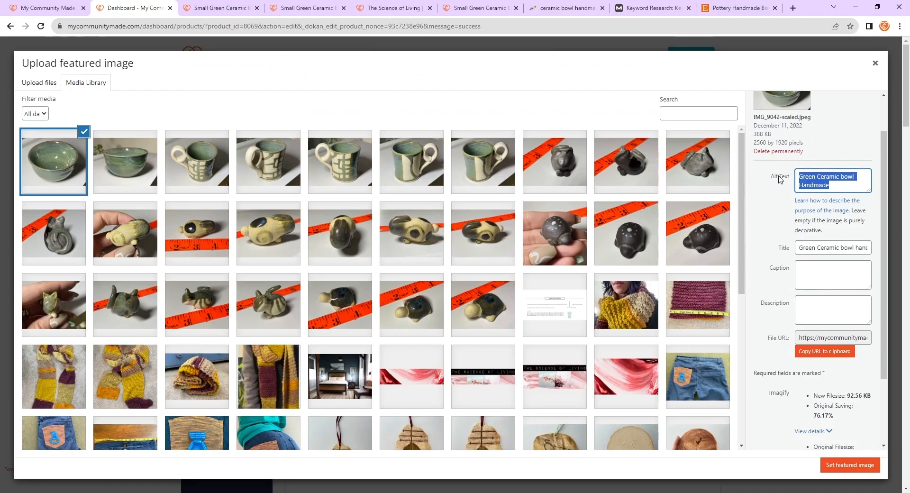
scroll(779, 187, up, 1)
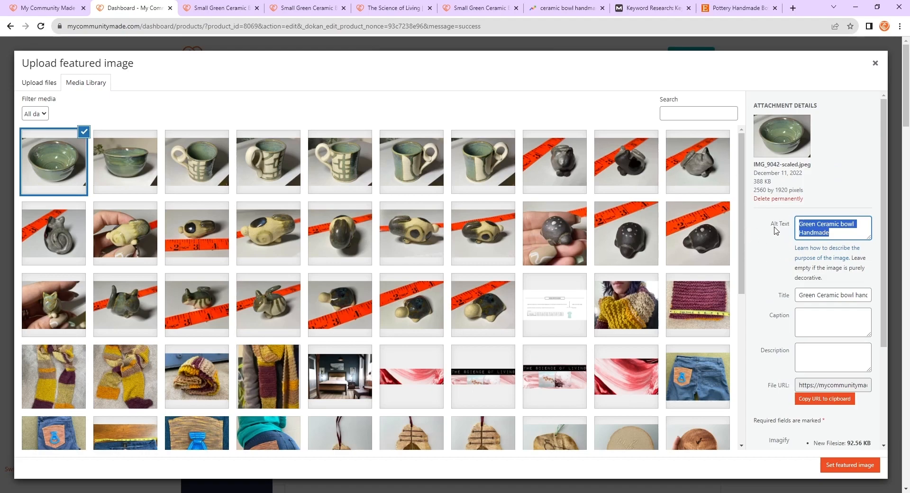
click(787, 234)
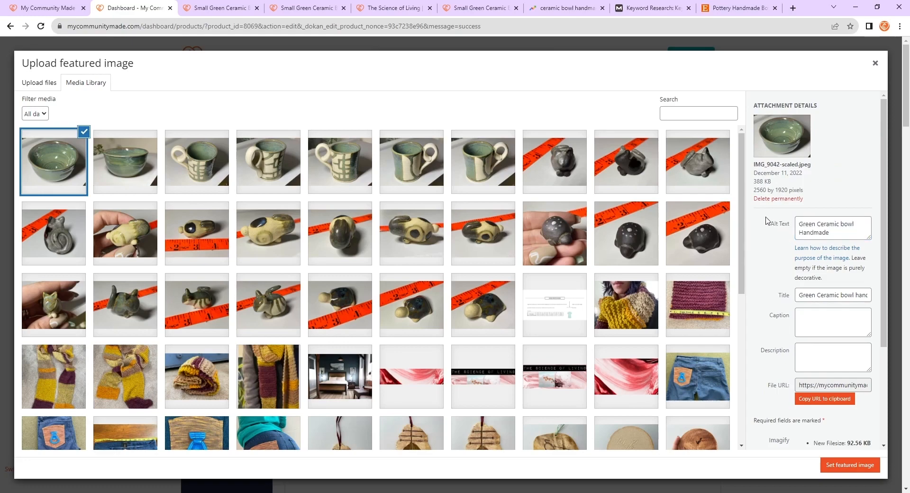
drag(832, 234, 767, 227)
click(782, 240)
click(813, 224)
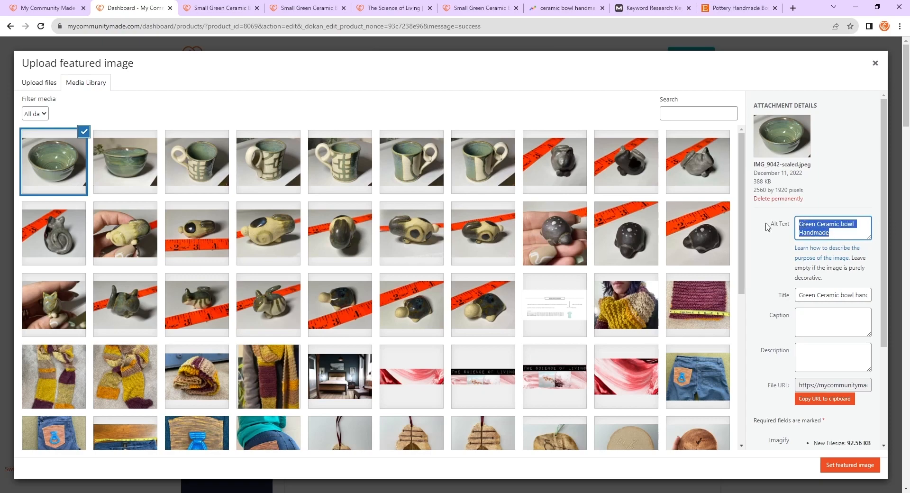
click(827, 232)
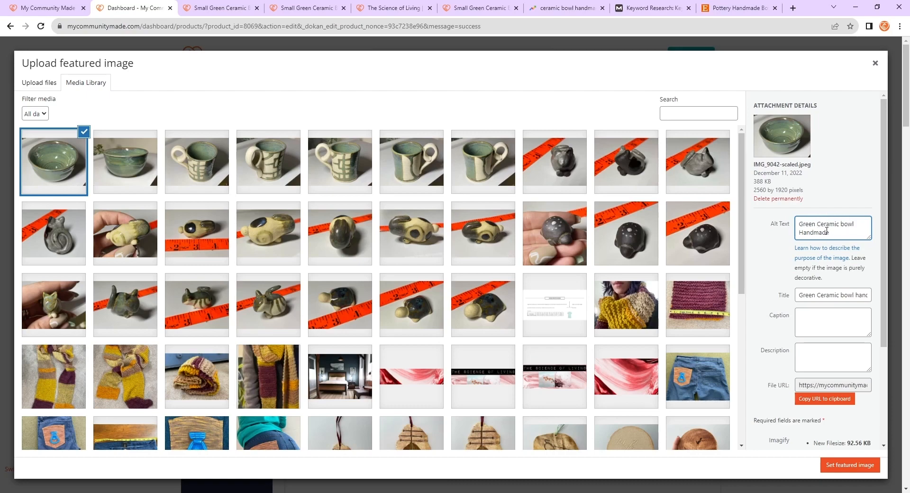
drag(838, 234, 796, 228)
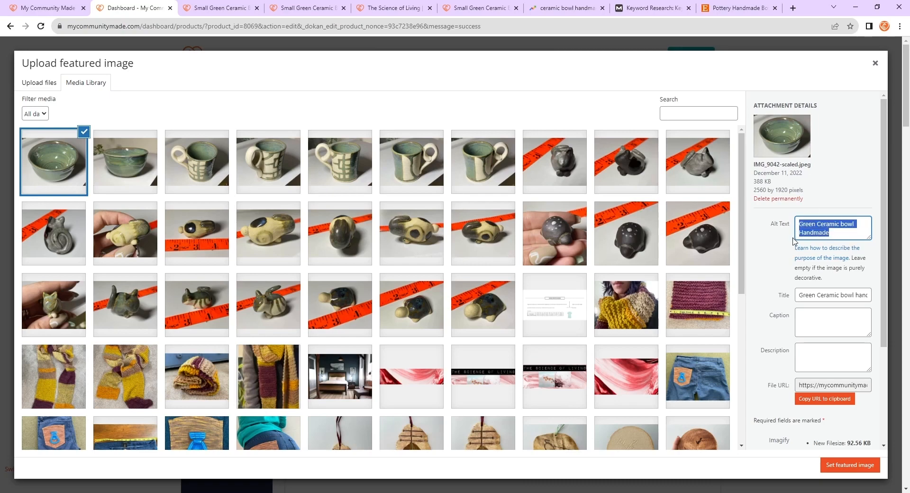
click(778, 238)
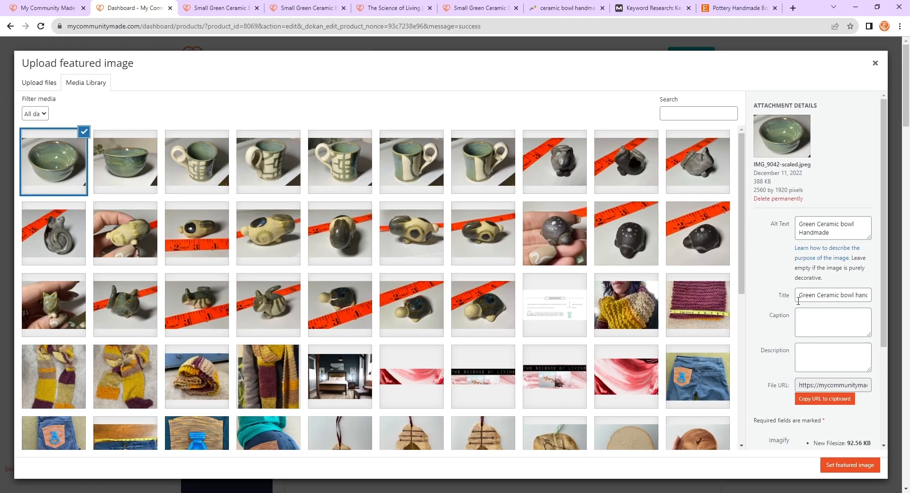
click(816, 295)
click(835, 296)
drag(798, 292, 876, 299)
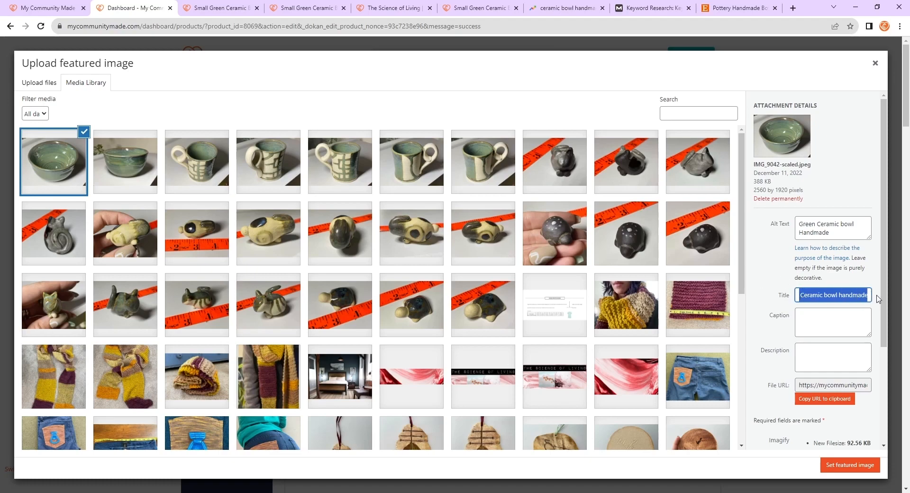
click(780, 297)
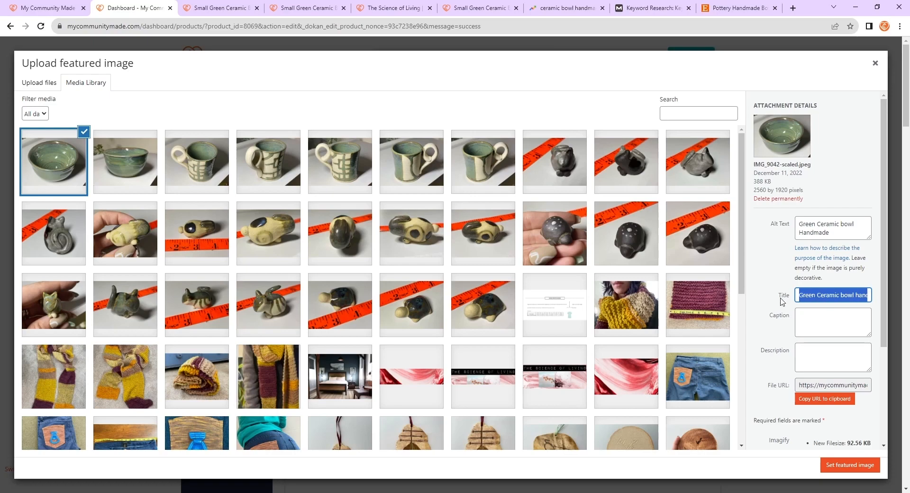
click(781, 229)
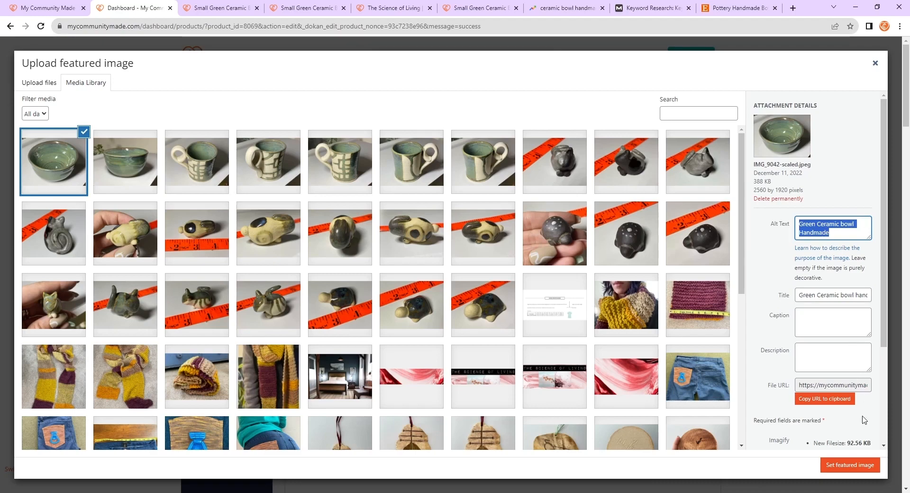
click(851, 465)
- Review the Rank Math Additional and Title Readability checks for the focus keyword
scroll(668, 316, down, 10)
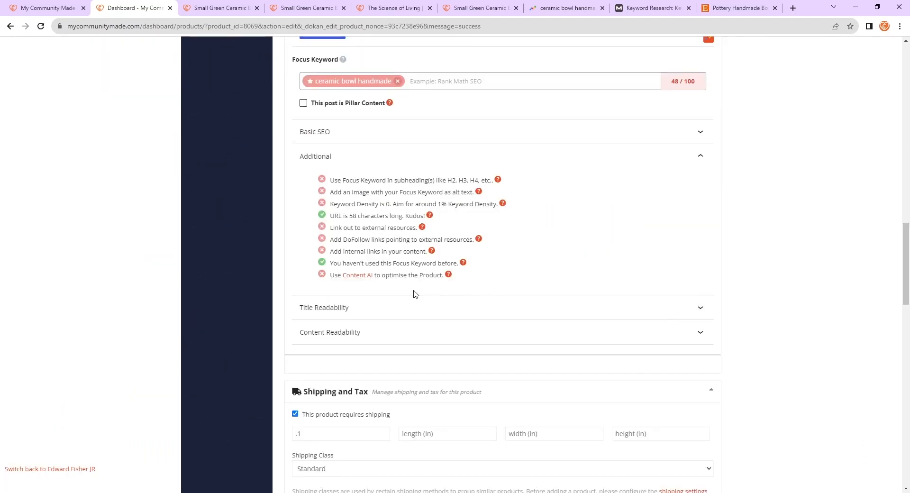
click(399, 307)
click(432, 307)
scroll(431, 307, up, 2)
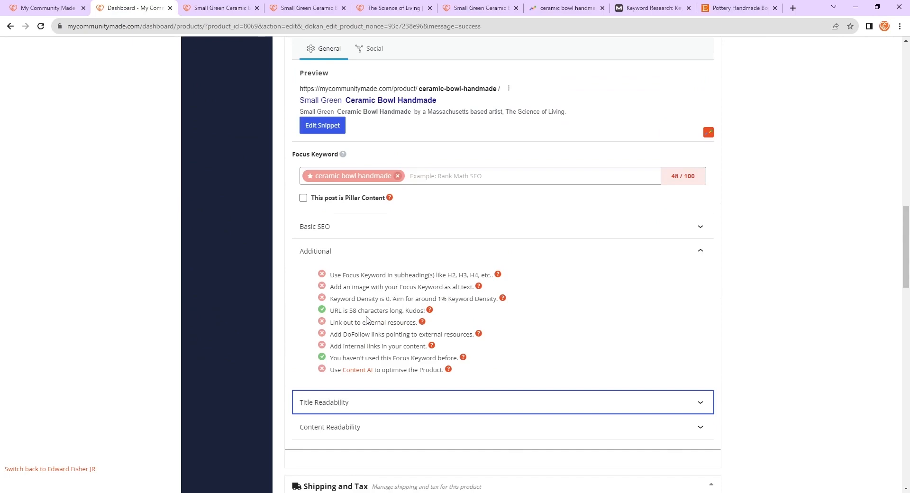
drag(331, 311, 421, 311)
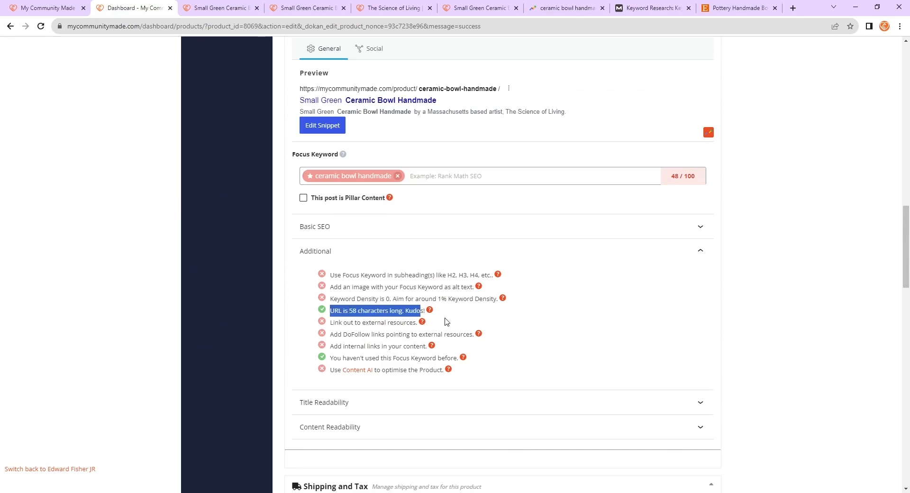
scroll(447, 322, up, 2)
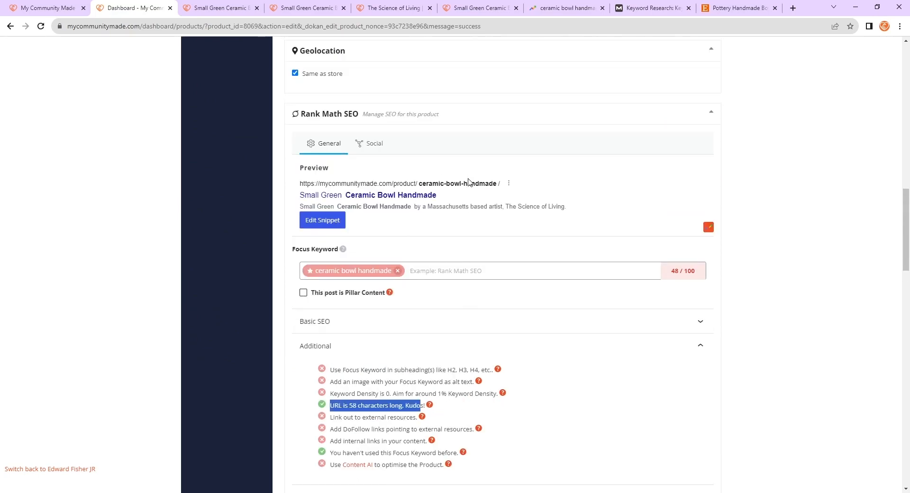
scroll(500, 285, down, 2)
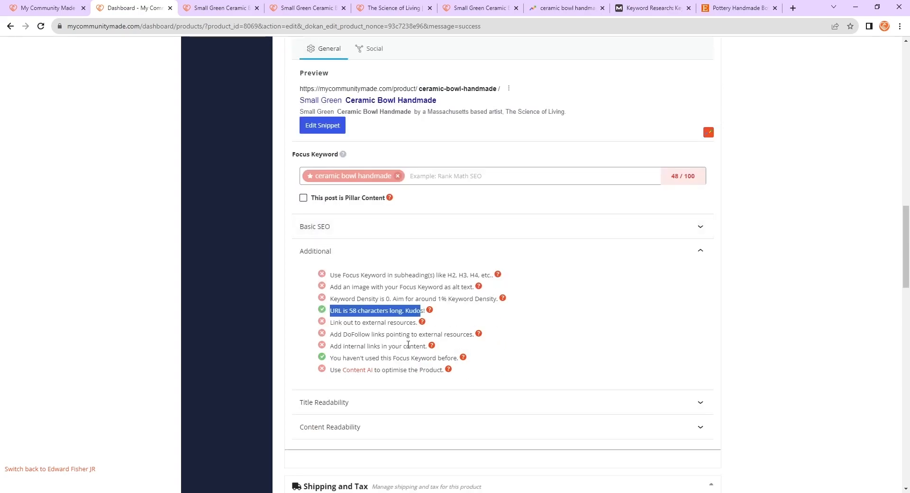
click(332, 324)
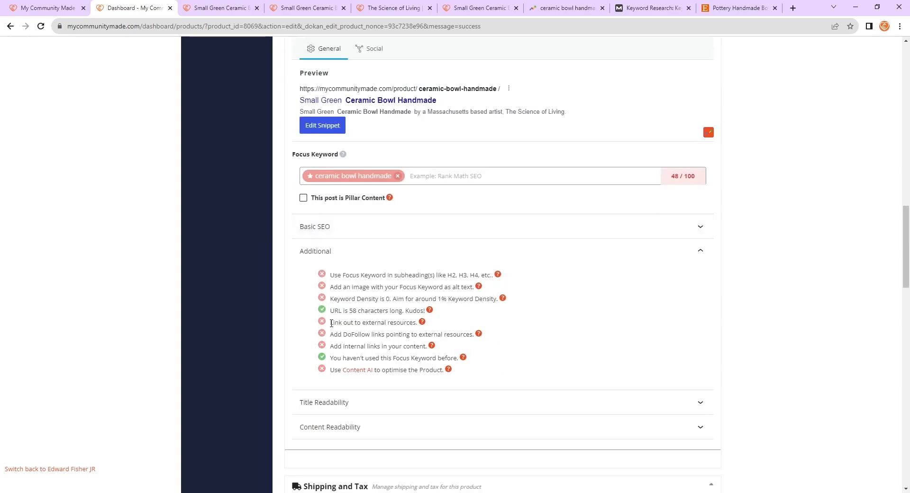
drag(332, 323, 418, 323)
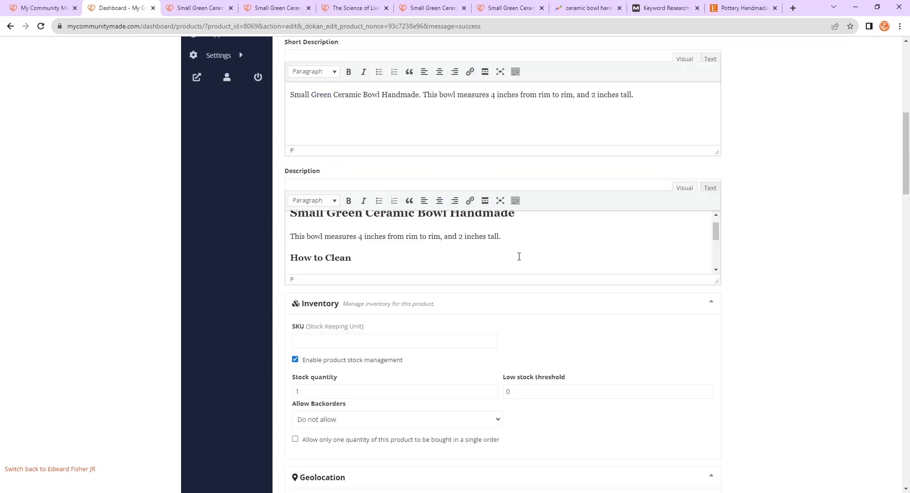
- Insert a new empty paragraph after the bowl-size sentence in the Description
click(519, 256)
scroll(524, 256, down, 1)
scroll(510, 260, up, 1)
click(523, 238)
scroll(541, 244, up, 1)
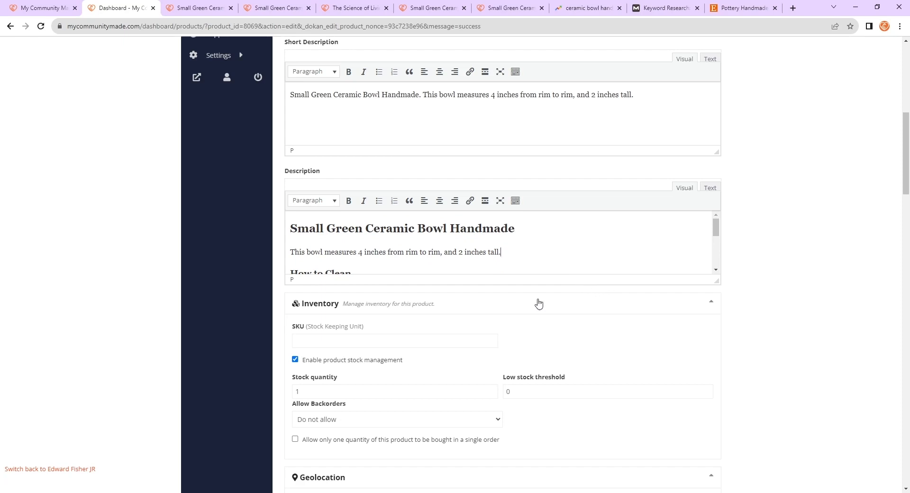
key(Return)
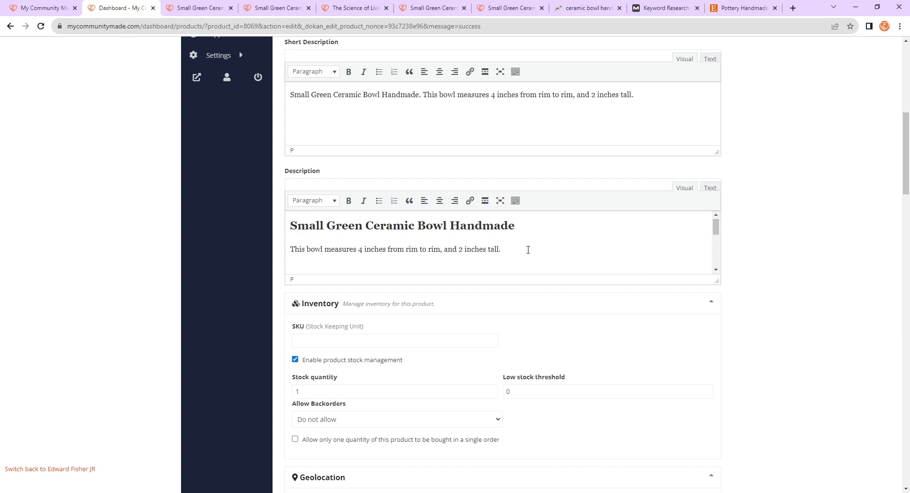
- Paste the copied care and shop-information sections into the Description after the bowl-size sentence
key(ctrl+v)
scroll(533, 255, down, 3)
key(Return)
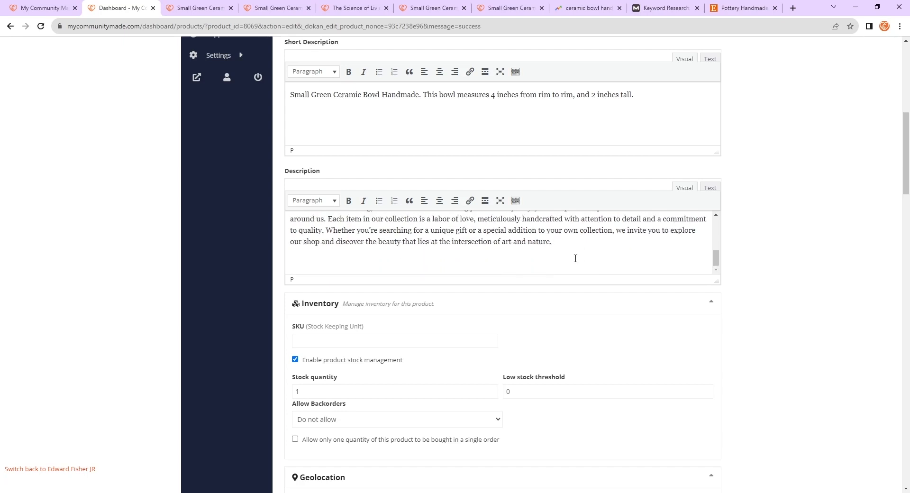
text(Please view my gallery here)
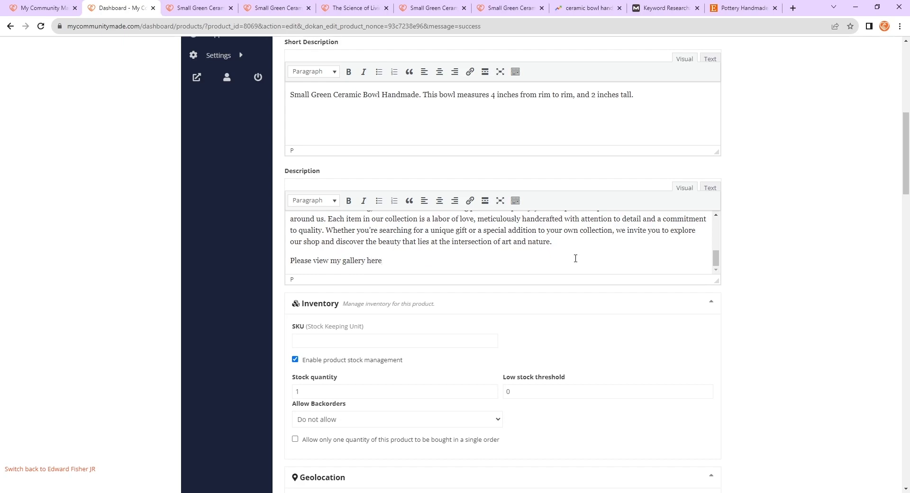
drag(395, 262, 366, 261)
click(470, 200)
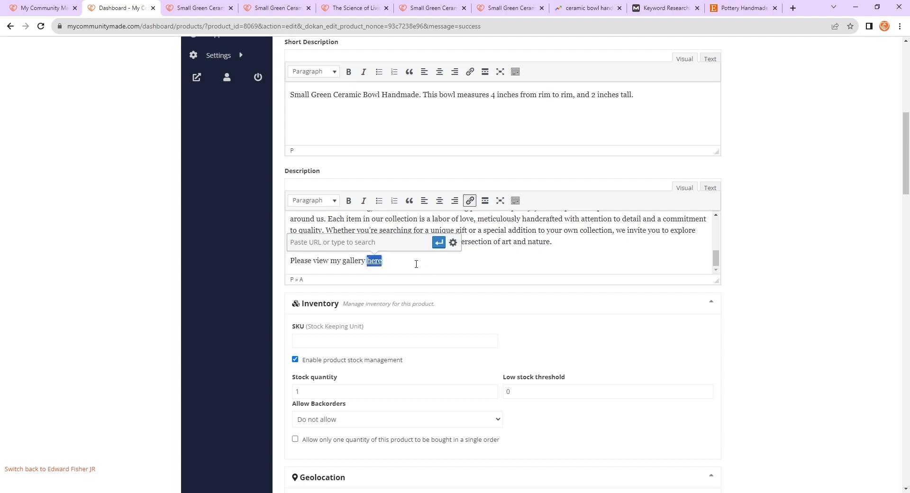
triple_click(415, 264)
key(BackSpace)
key(BackSpace)
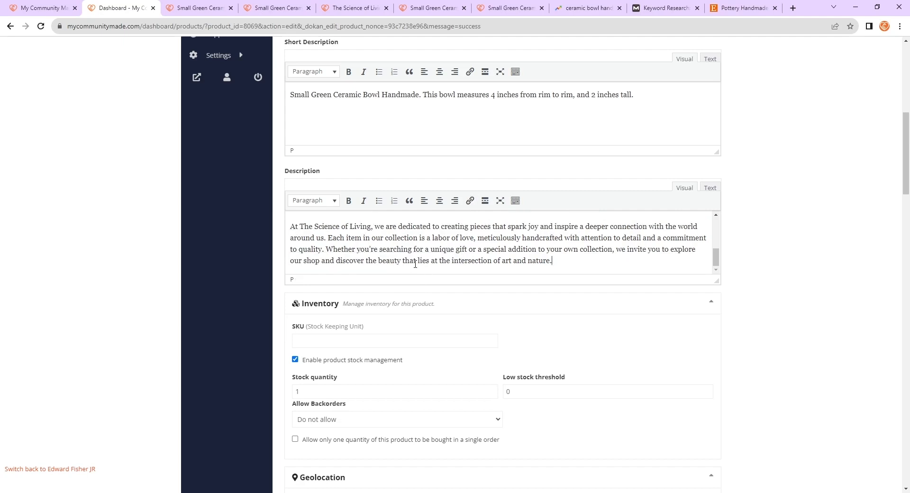
- Scroll through the Description to review its headings and paragraphs
scroll(469, 262, up, 3)
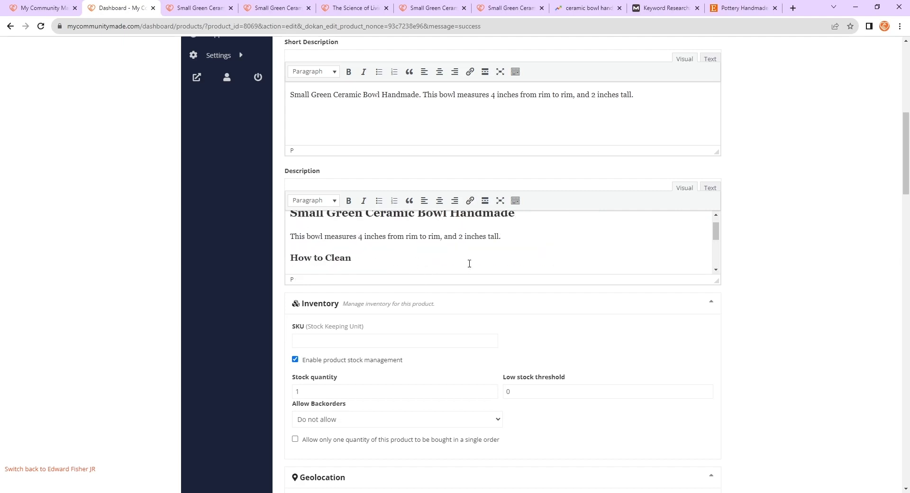
scroll(467, 262, down, 2)
click(461, 251)
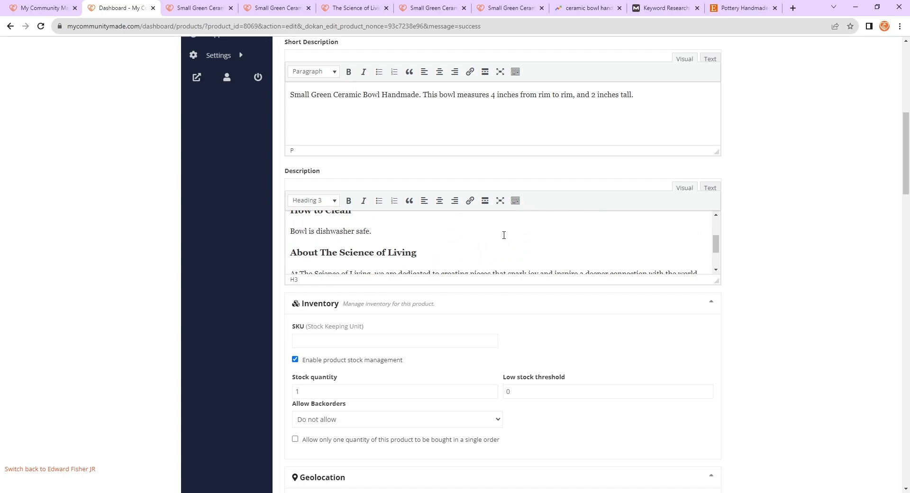
scroll(504, 235, down, 2)
click(612, 270)
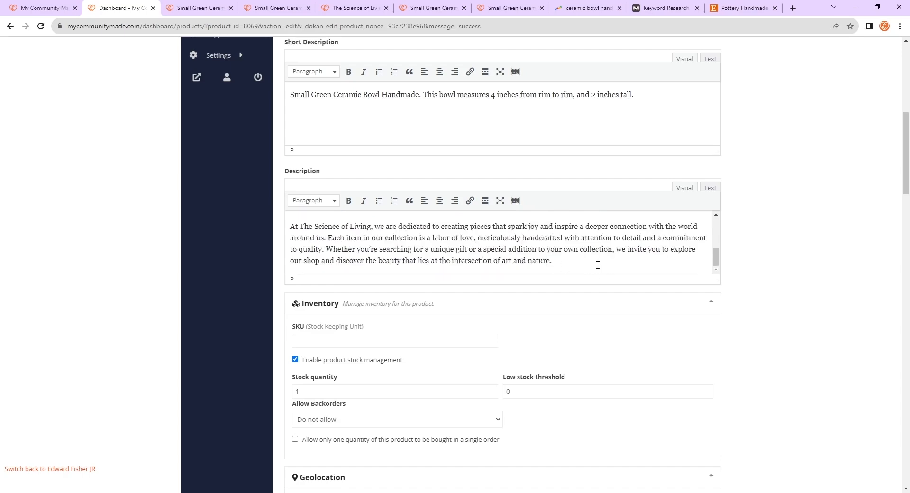
scroll(580, 270, down, 1)
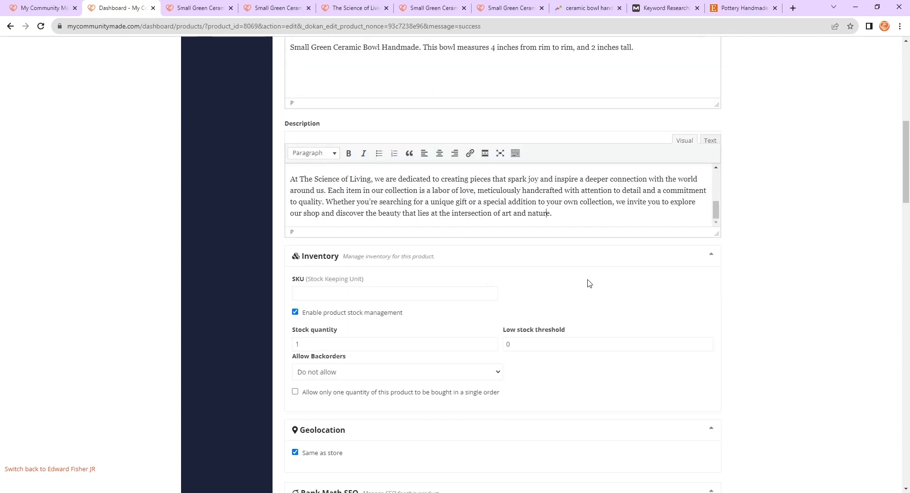
scroll(469, 265, up, 2)
scroll(558, 301, up, 10)
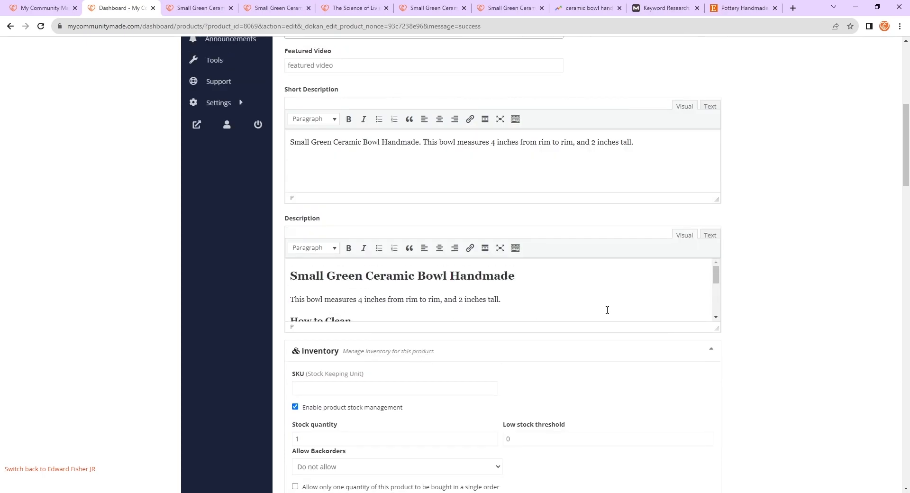
scroll(761, 313, down, 9)
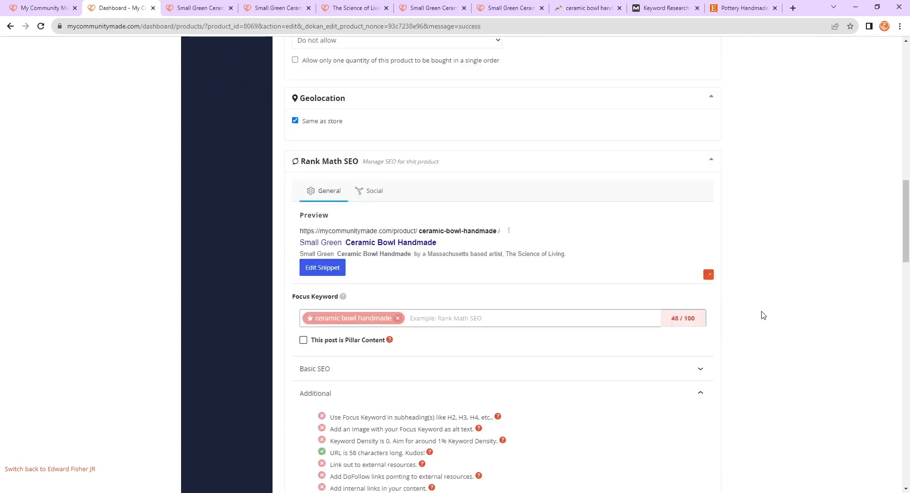
- Expand the Rank Math Basic SEO checks for the focus keyword, collapsing the Additional and Title Readability panels
scroll(761, 314, down, 2)
scroll(703, 317, down, 2)
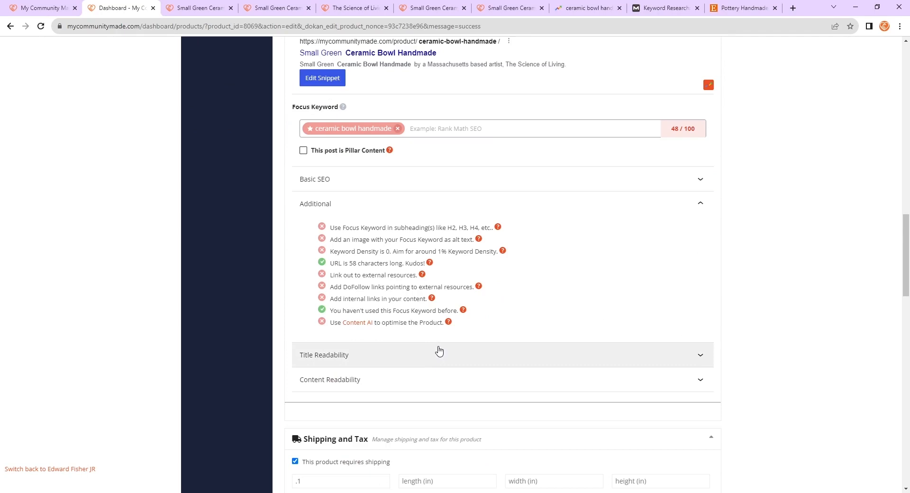
click(438, 351)
click(446, 346)
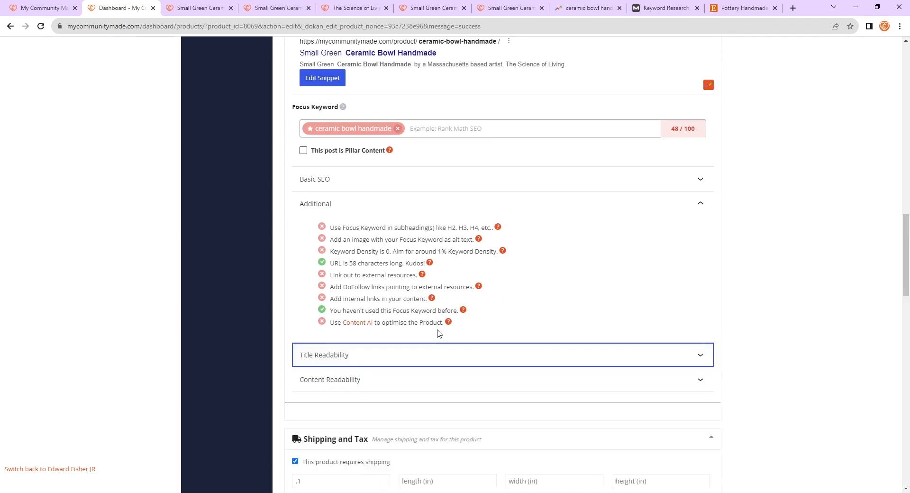
click(438, 347)
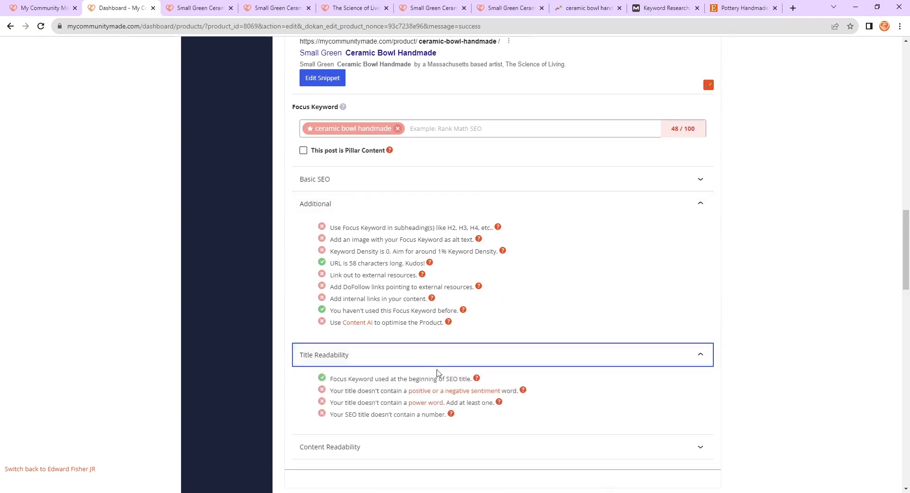
click(440, 355)
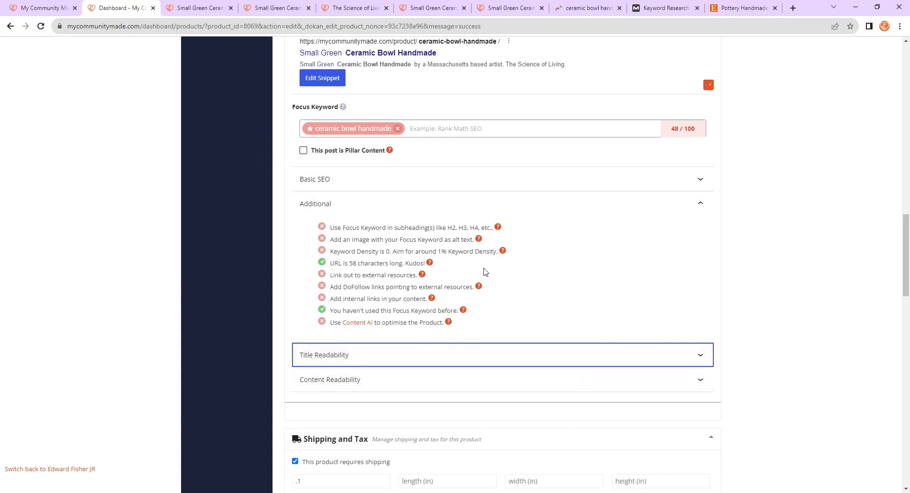
click(400, 215)
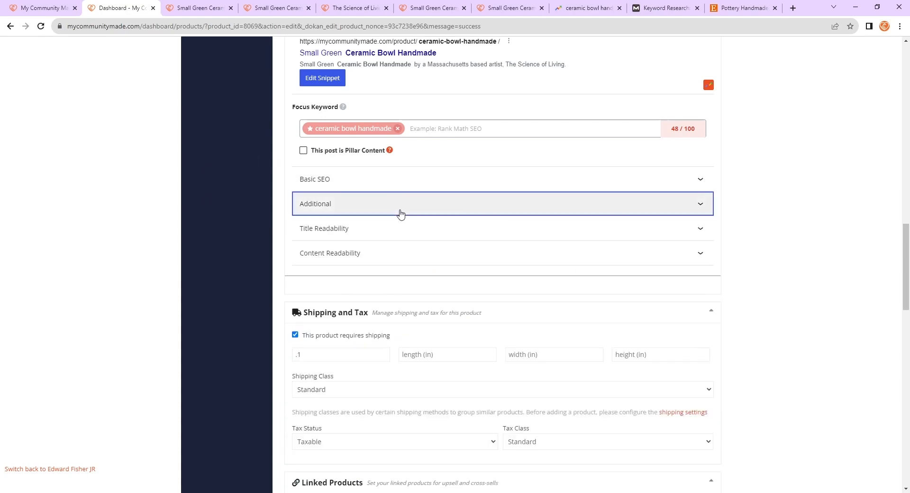
click(398, 186)
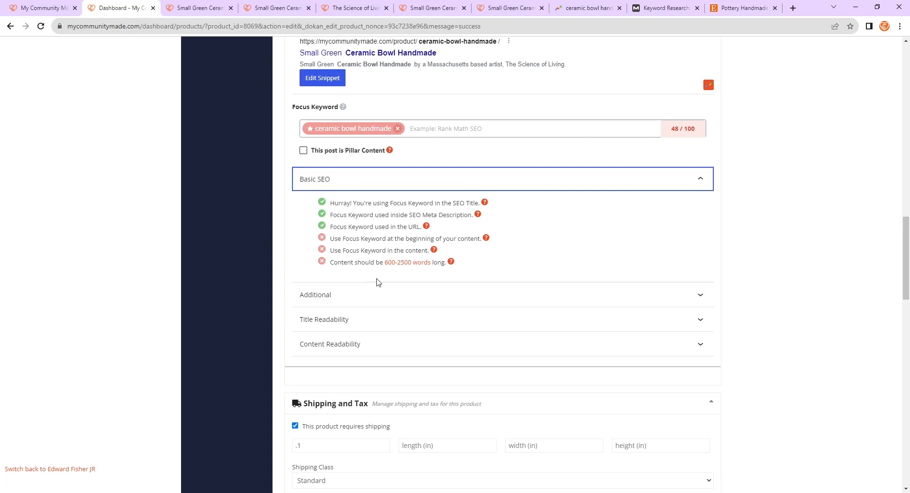
- Read through the Basic SEO and Additional check messages on content length, keyword density and links
drag(333, 258, 444, 271)
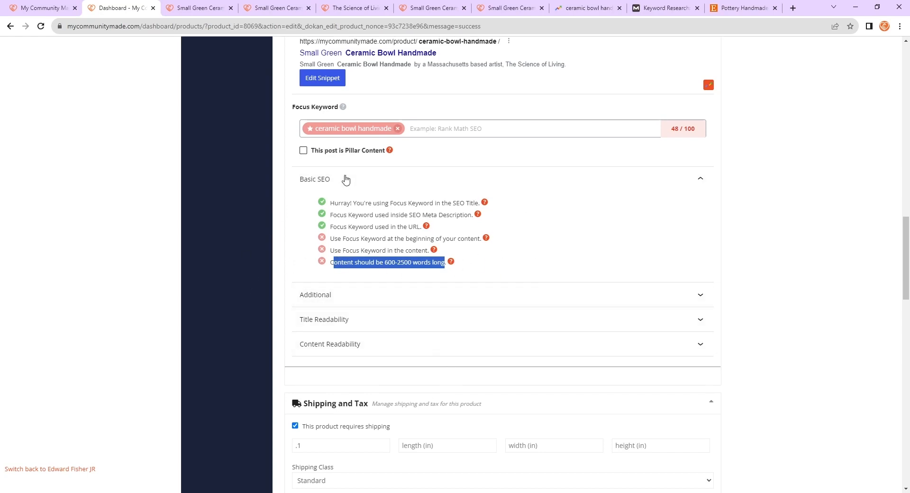
click(345, 296)
click(512, 278)
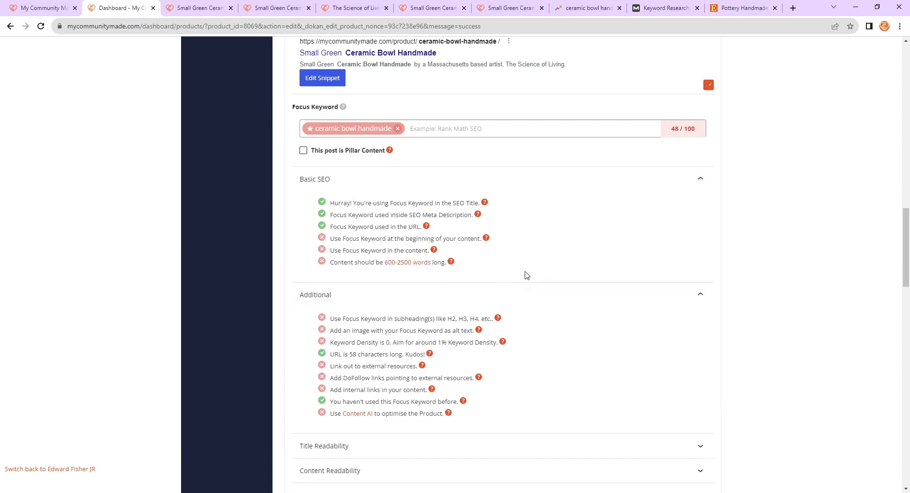
scroll(526, 274, down, 1)
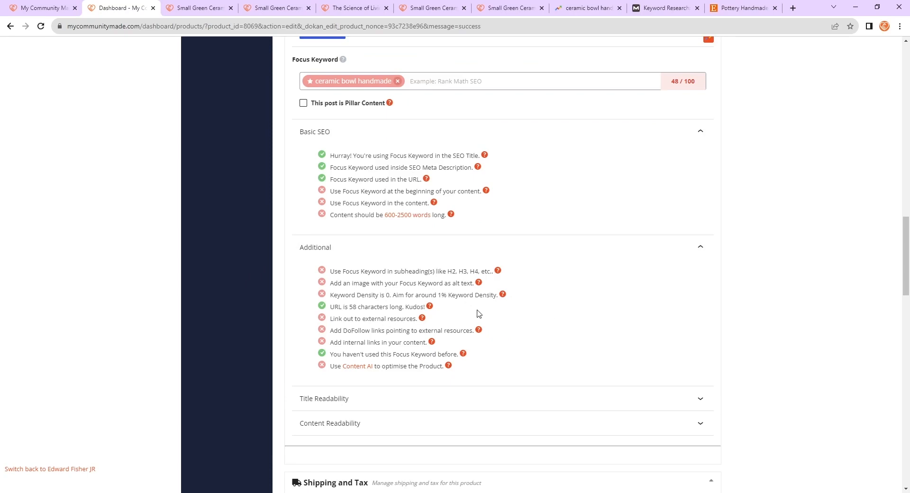
drag(333, 295, 499, 295)
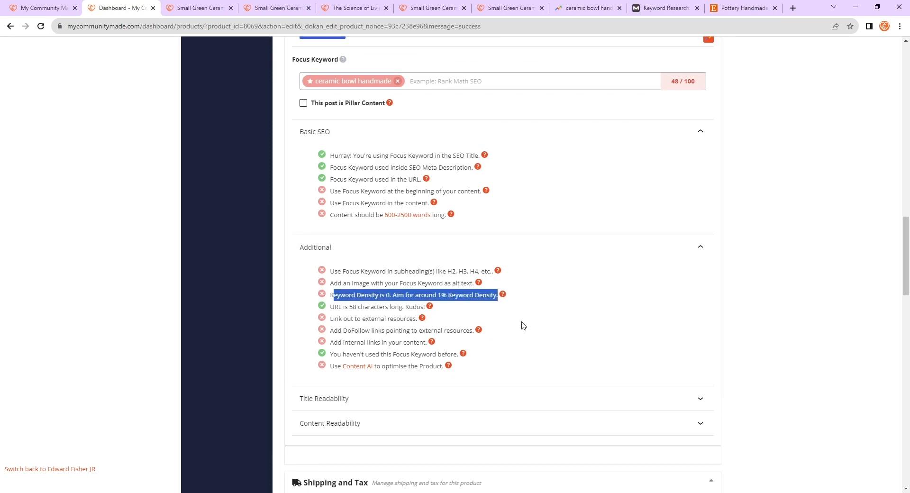
click(523, 326)
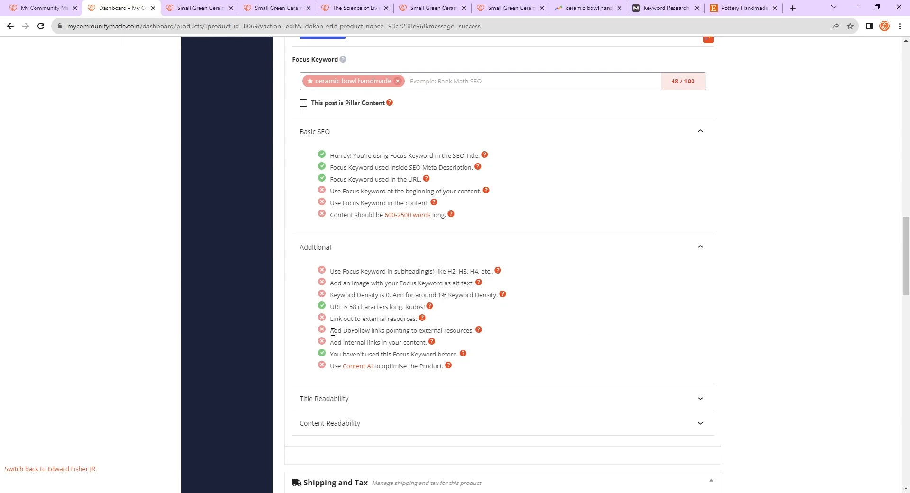
scroll(333, 332, up, 1)
drag(330, 389, 426, 390)
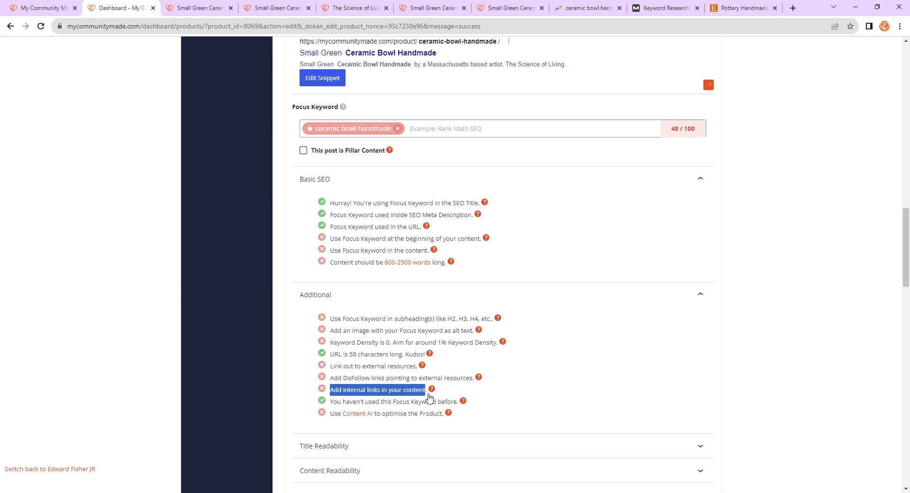
click(371, 391)
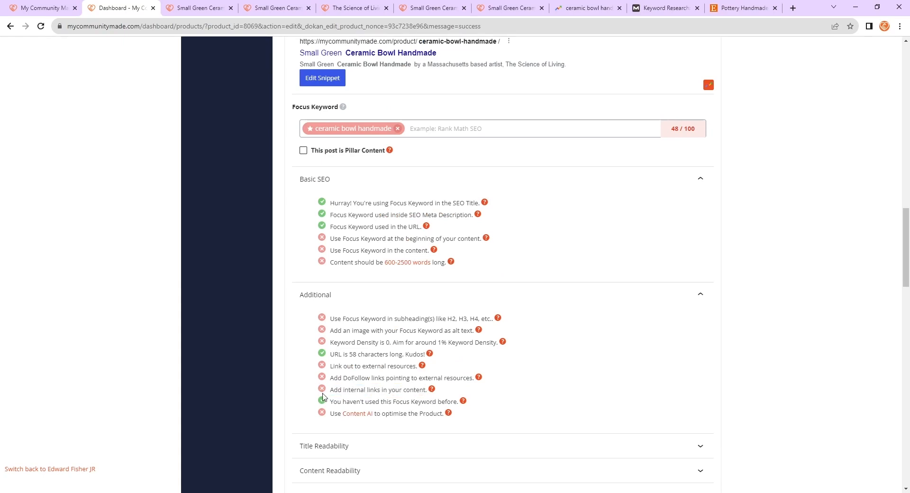
drag(330, 389, 423, 390)
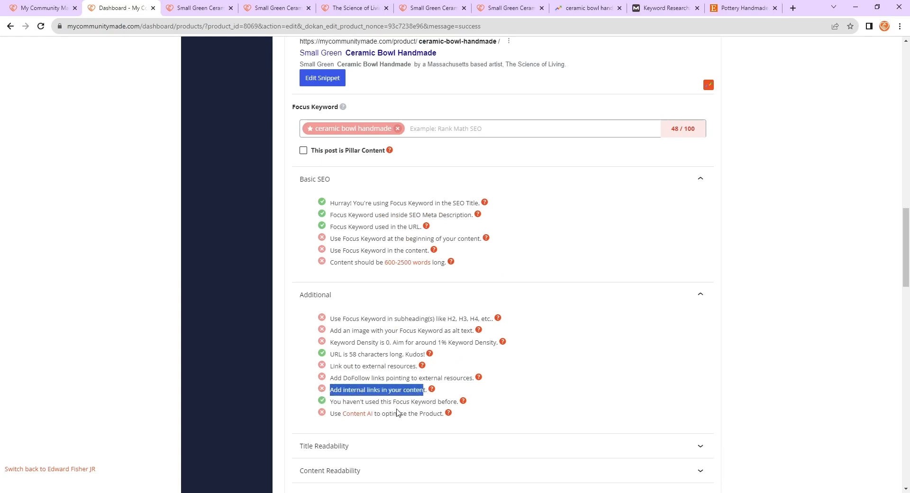
click(484, 405)
drag(330, 402, 536, 406)
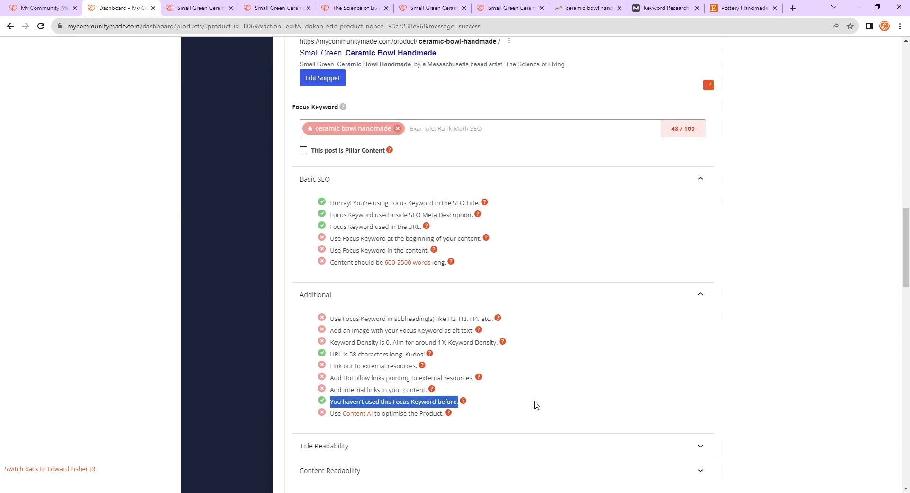
click(628, 377)
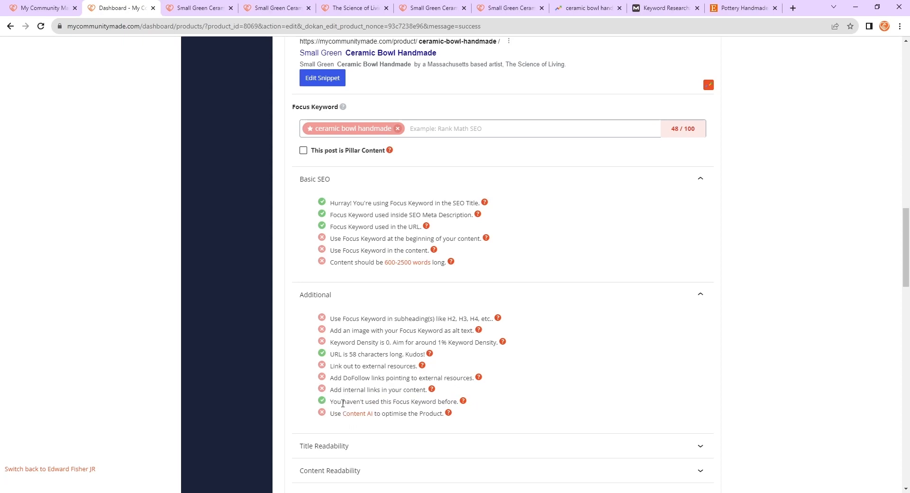
drag(341, 402, 499, 406)
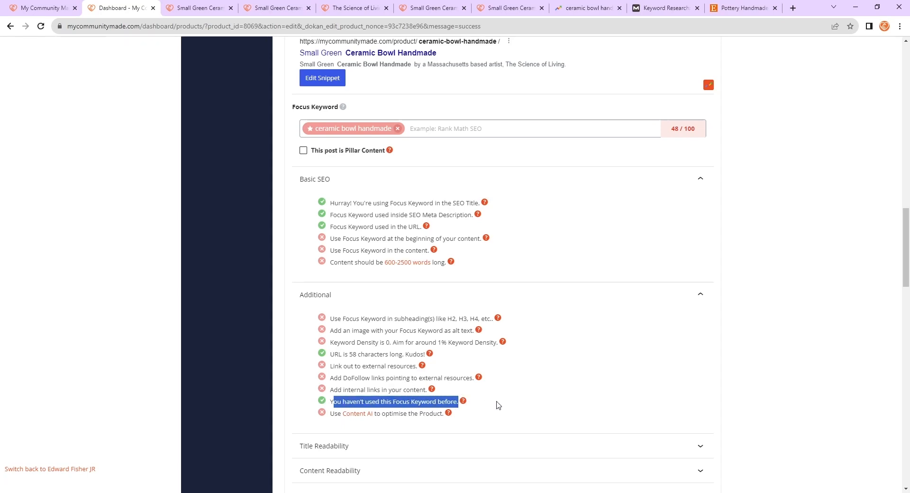
click(525, 407)
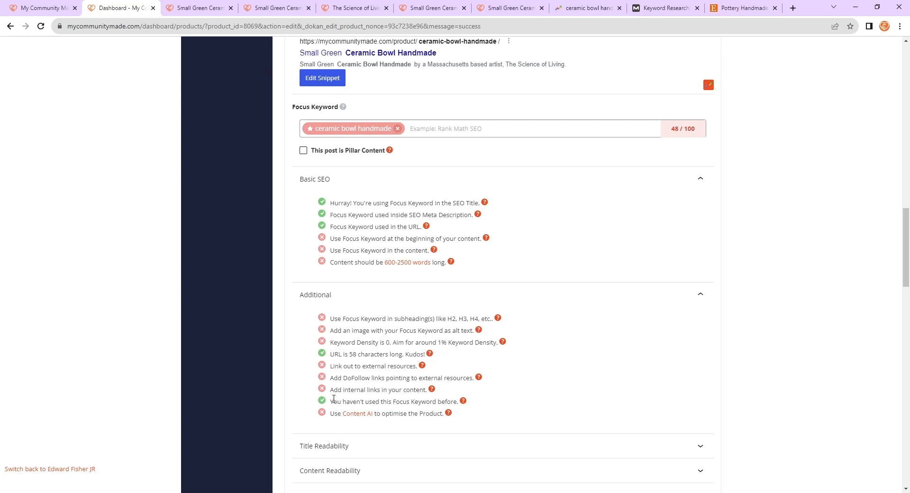
drag(330, 402, 490, 403)
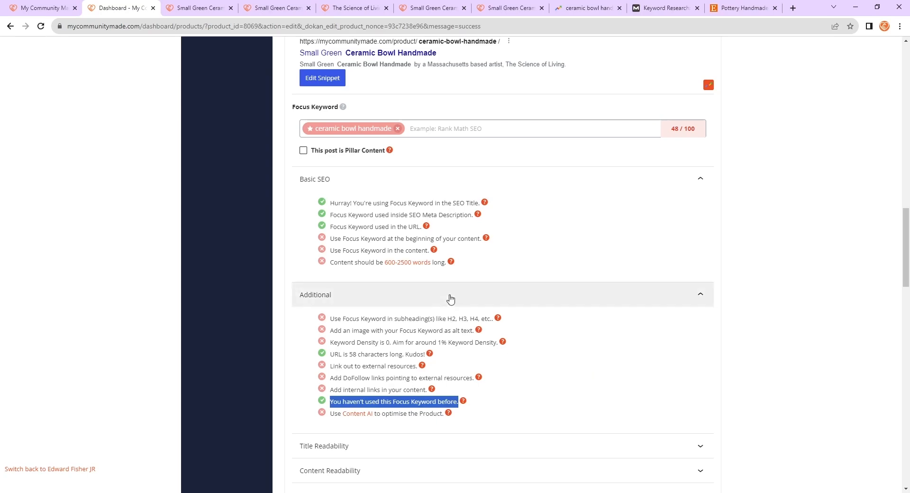
click(535, 385)
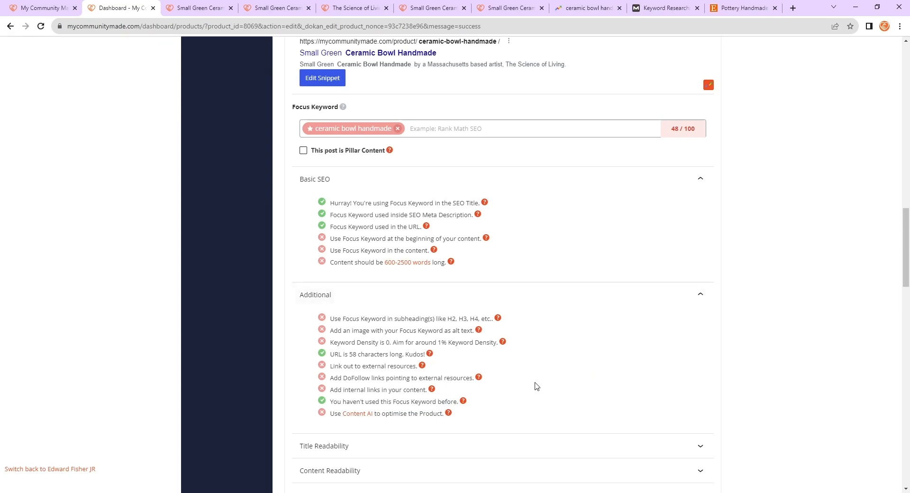
- Open the Title Readability checks and read the sentiment word suggestion
click(426, 299)
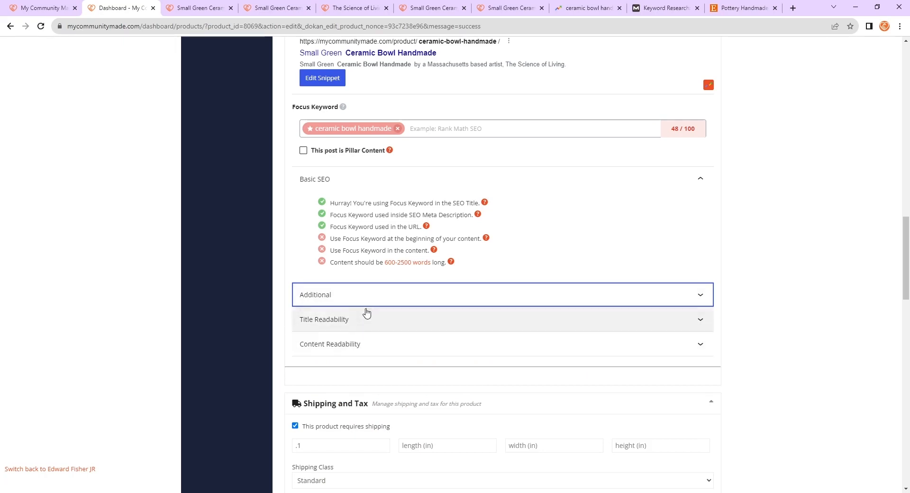
click(367, 327)
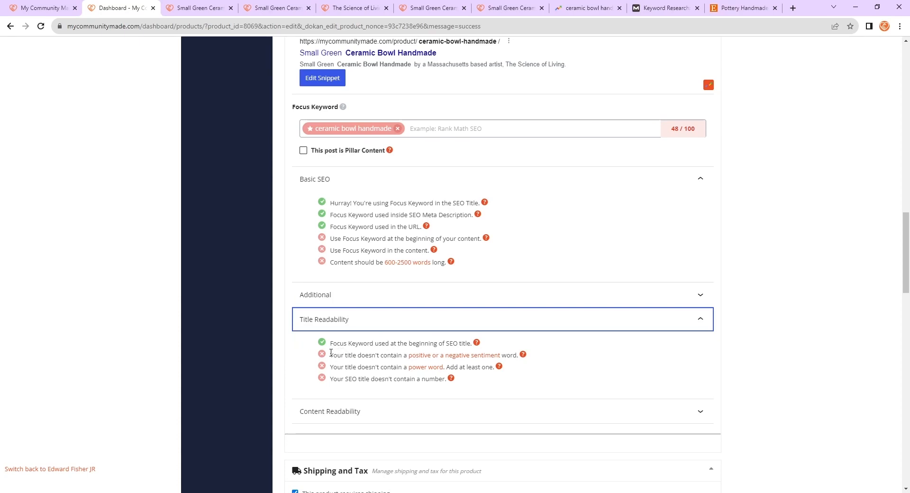
drag(330, 353, 392, 351)
click(359, 353)
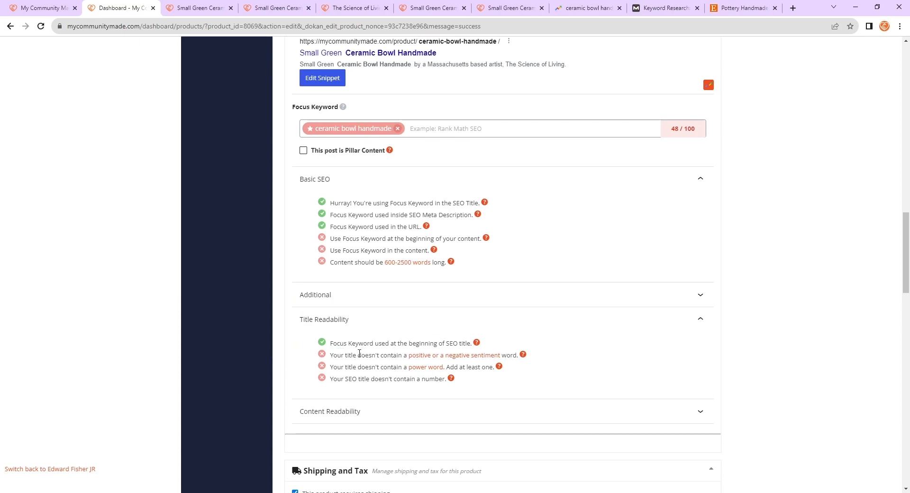
drag(331, 353, 518, 357)
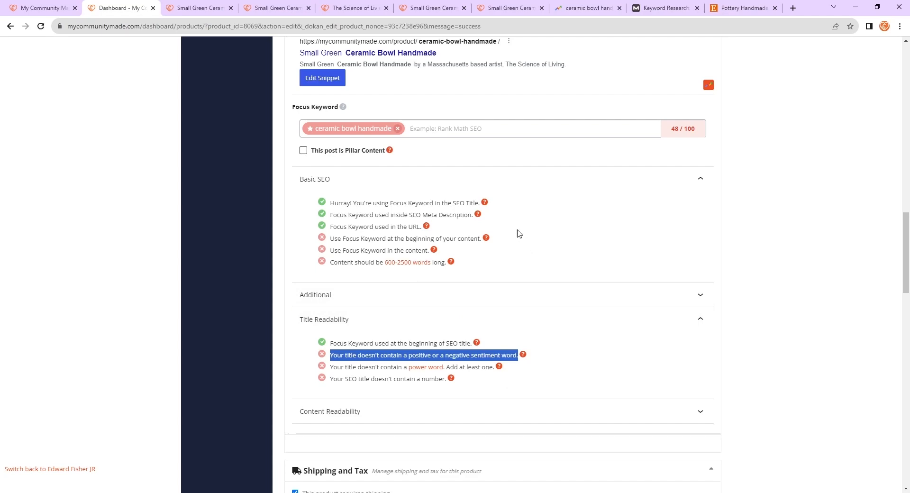
scroll(521, 286, up, 3)
scroll(522, 287, up, 9)
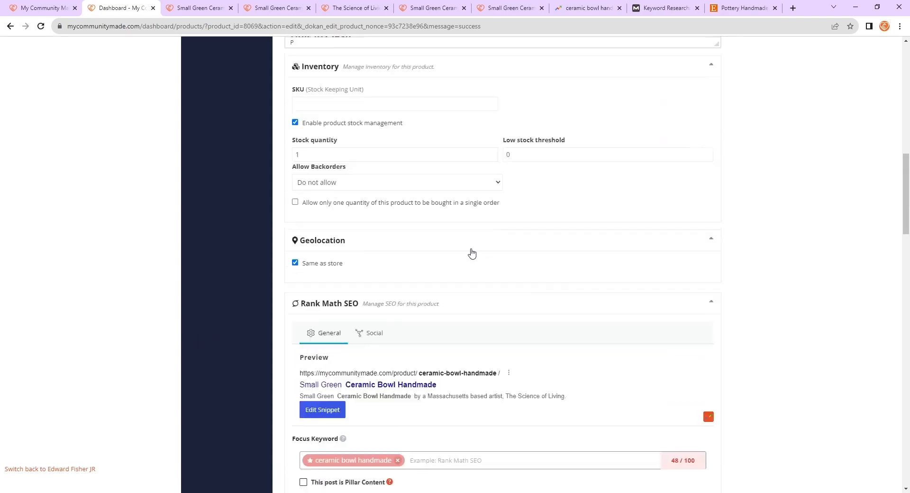
- Add the word Good at the start of the SEO title in the snippet editor
scroll(441, 326, down, 8)
click(308, 265)
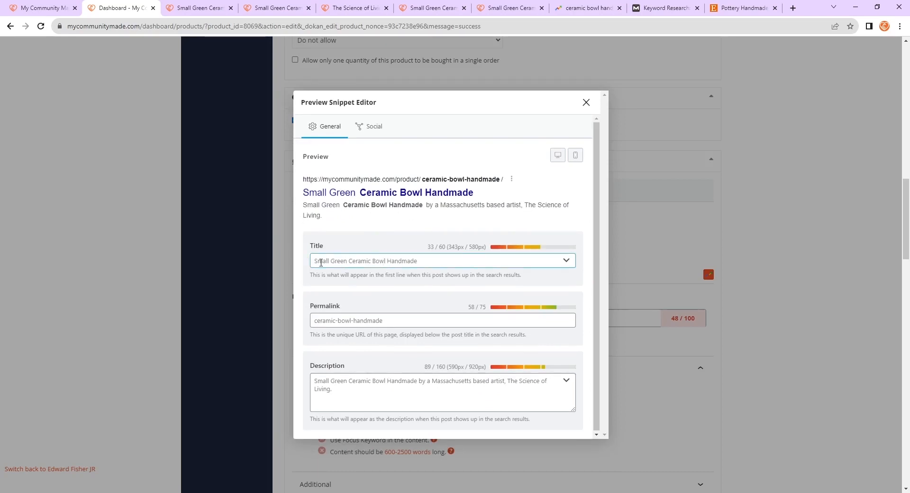
click(313, 262)
text(Good)
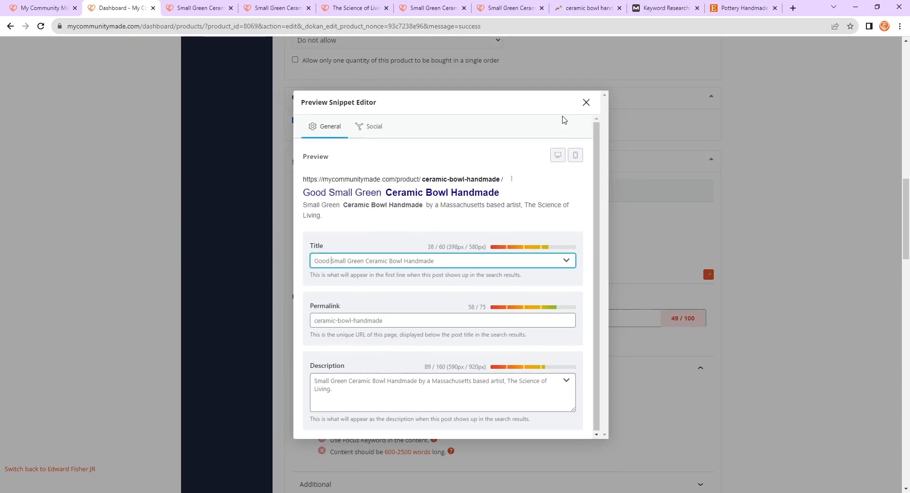
click(586, 102)
- Review the Title Readability checks and open the help article on sentiment in a title
scroll(616, 142, down, 3)
scroll(631, 176, down, 15)
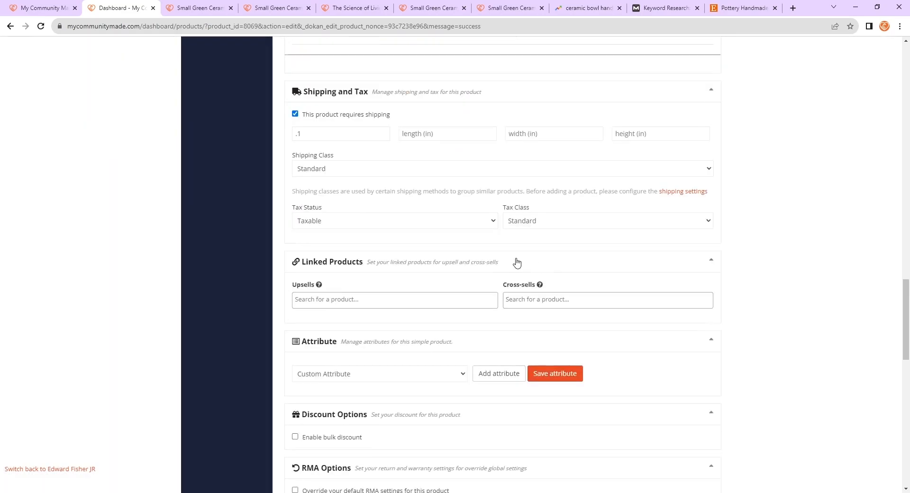
scroll(440, 277, up, 12)
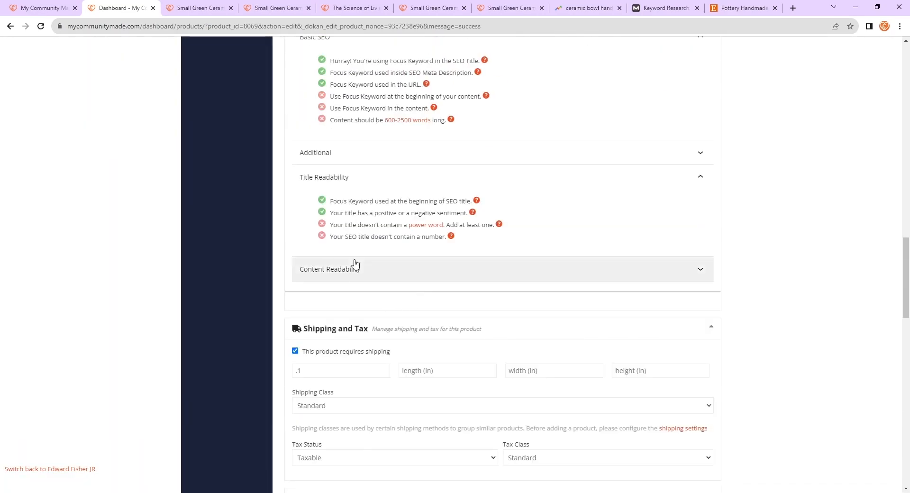
scroll(356, 221, up, 1)
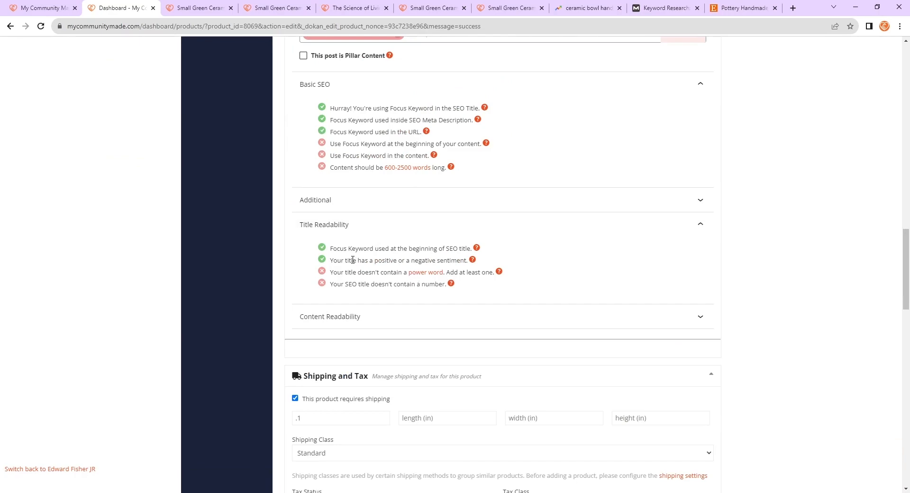
drag(324, 265, 470, 260)
click(472, 259)
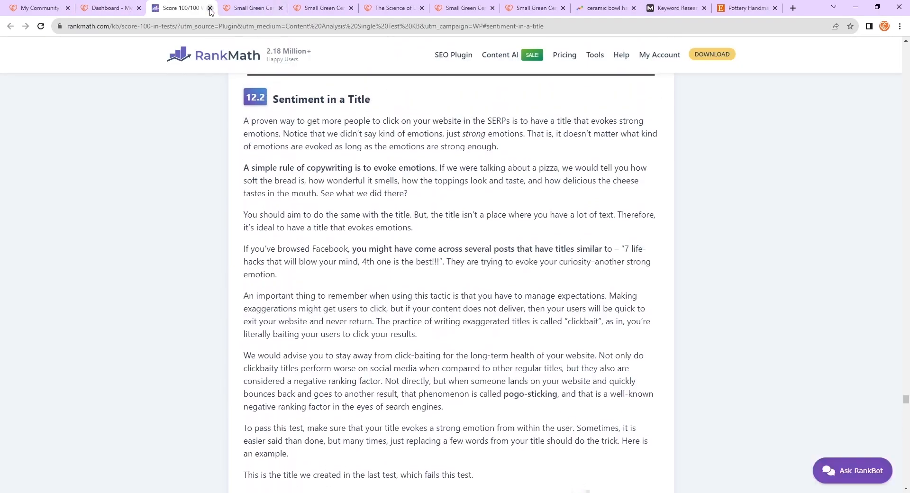
click(201, 8)
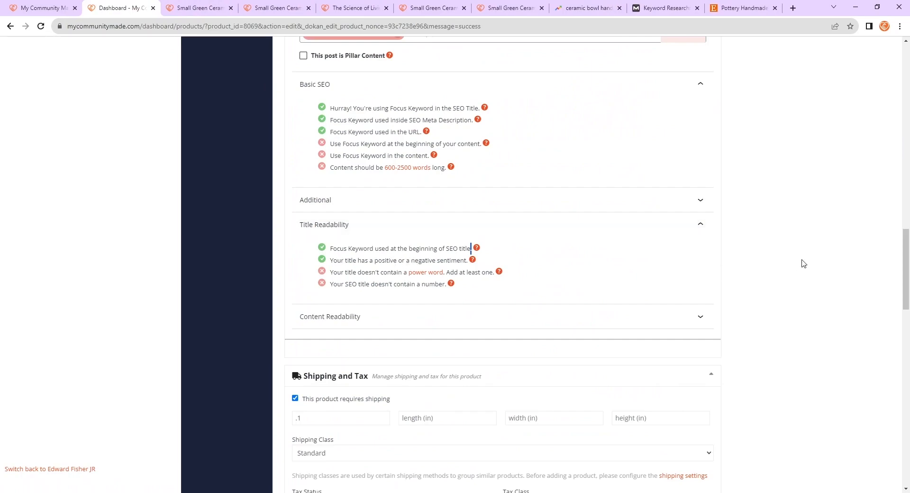
scroll(787, 273, up, 4)
scroll(788, 272, up, 5)
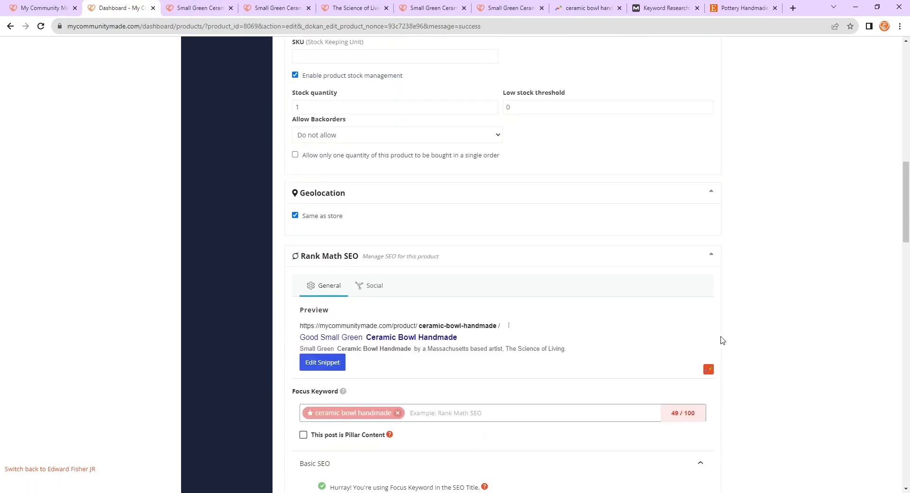
- Remove the word Good from the start of the SEO title
click(338, 362)
click(329, 262)
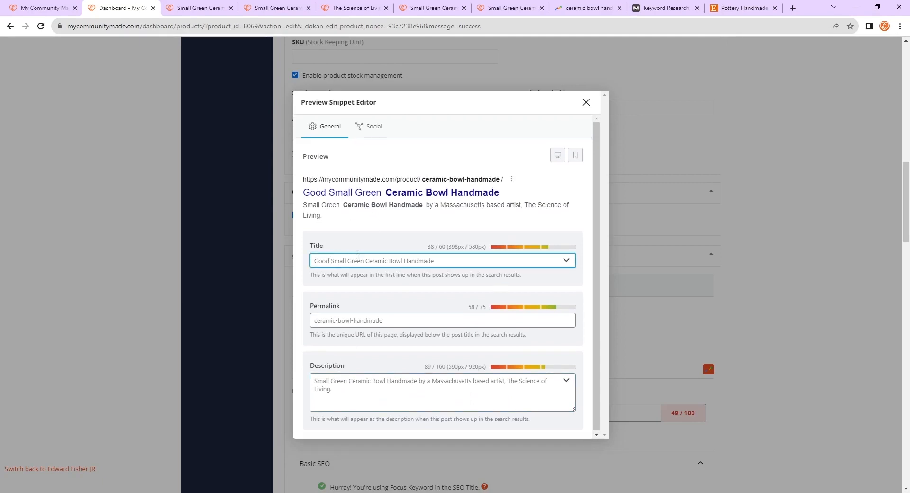
key(BackSpace)
key(BackSpace)
key(BackSpace)
key(BackSpace)
key(BackSpace)
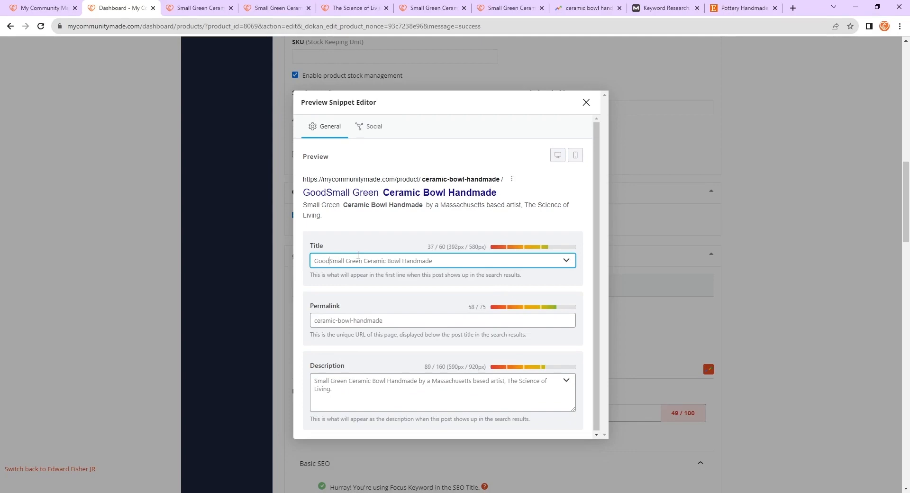
click(587, 102)
- Re-examine the Title Readability messages and follow the power word help link
scroll(573, 172, down, 5)
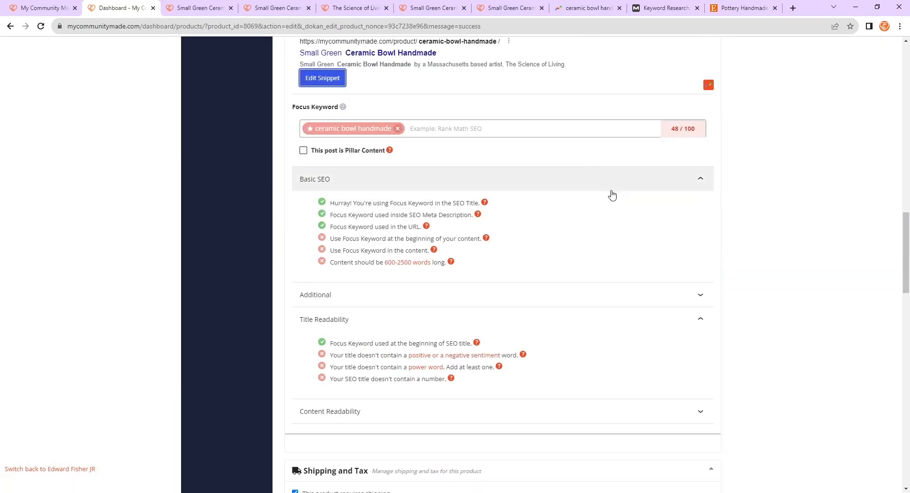
scroll(611, 197, down, 3)
scroll(550, 243, up, 2)
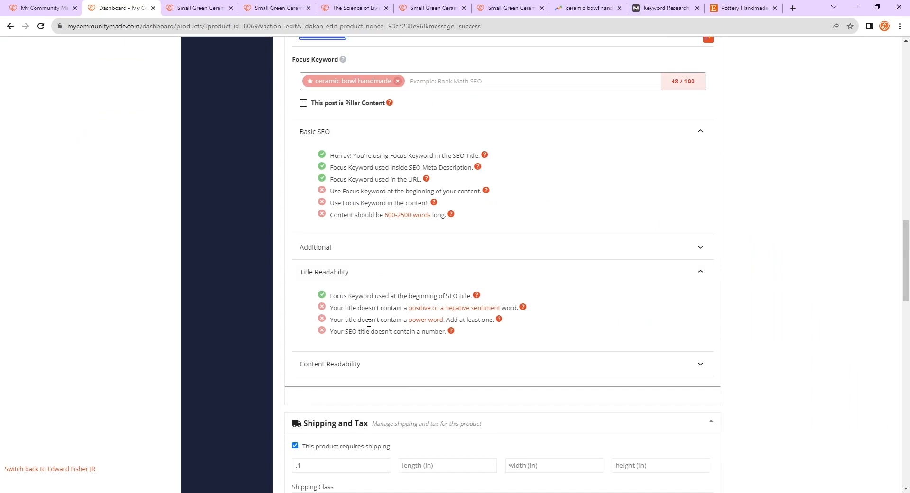
drag(330, 308, 550, 309)
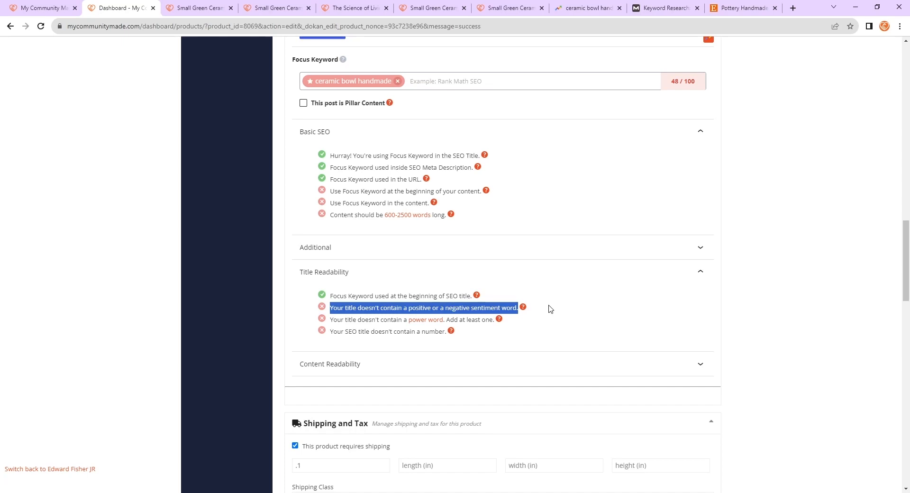
click(569, 311)
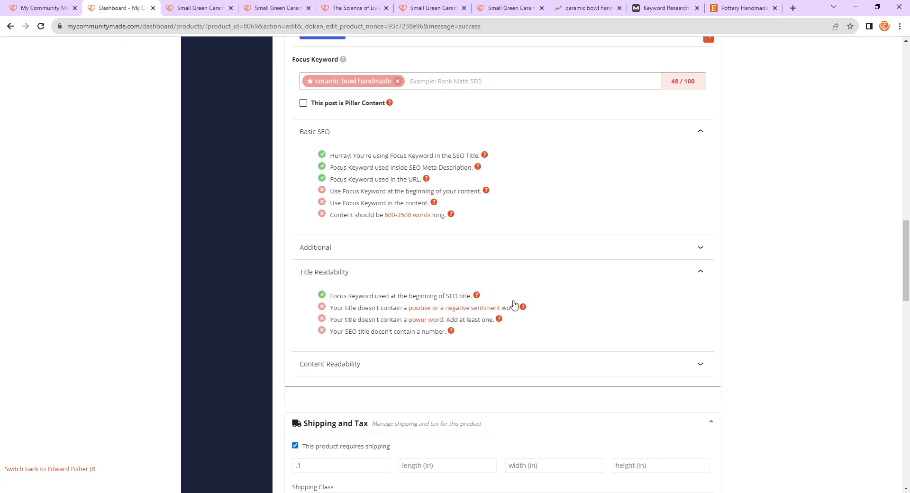
click(420, 319)
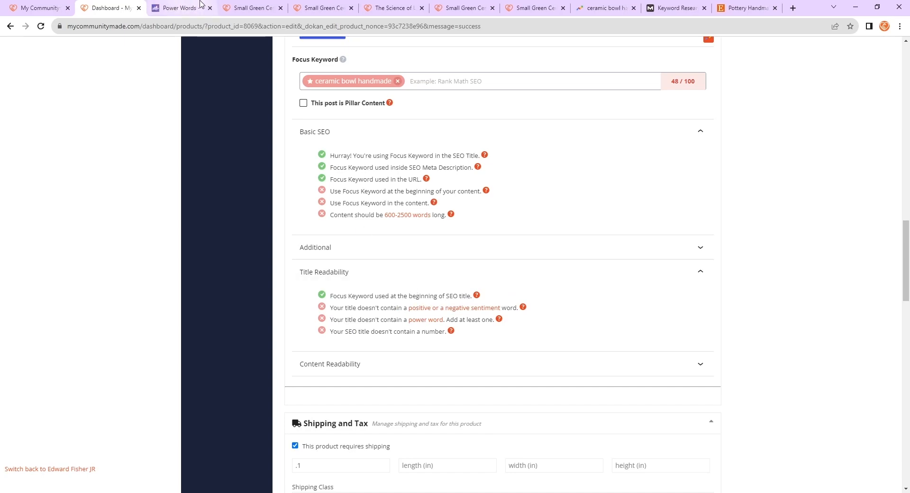
- Read through the Power Words article's sections on seductive, emotional and sensory power words
click(200, 4)
scroll(517, 227, down, 15)
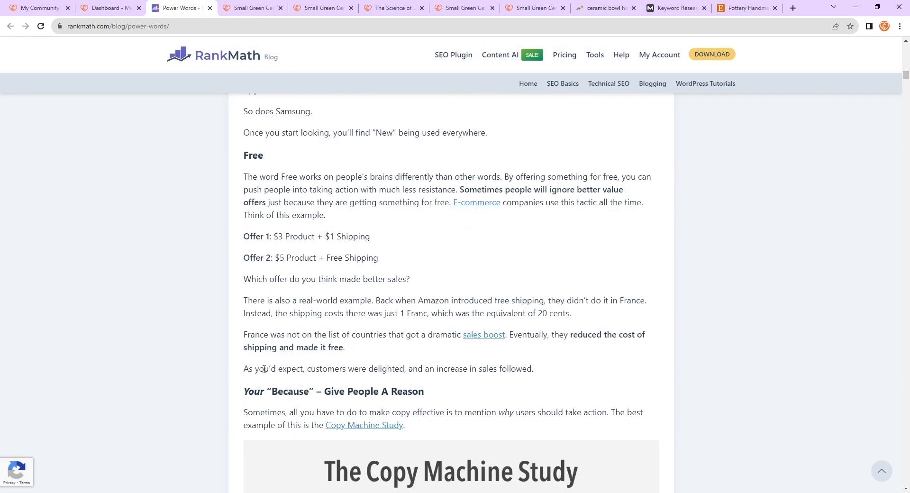
scroll(268, 365, up, 2)
scroll(301, 254, up, 2)
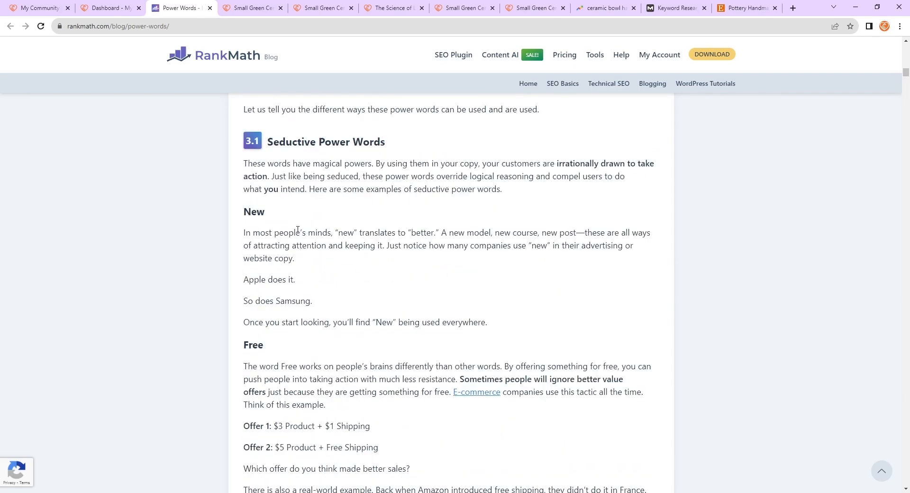
scroll(264, 283, down, 2)
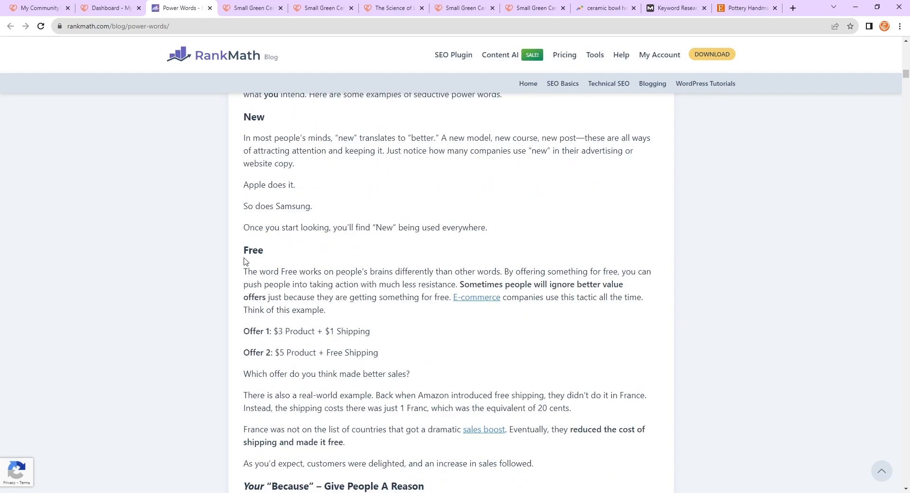
scroll(251, 264, down, 3)
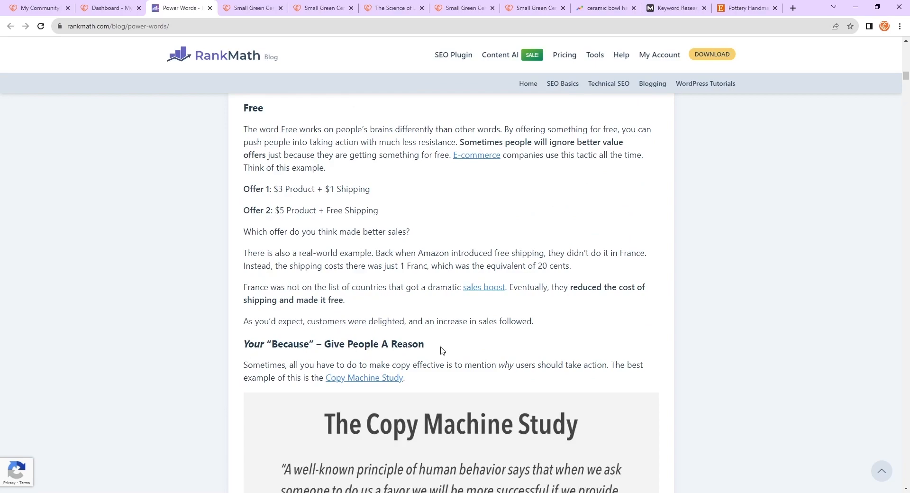
scroll(441, 350, down, 16)
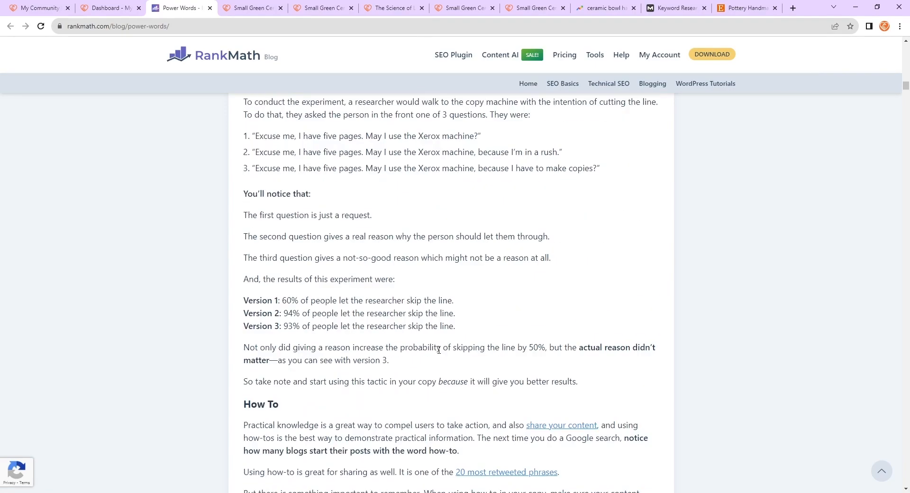
scroll(438, 350, down, 3)
scroll(396, 310, down, 3)
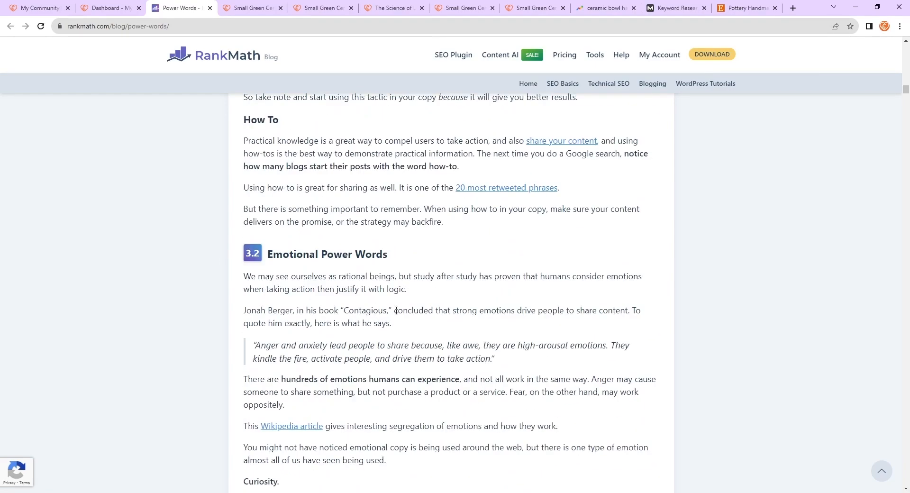
scroll(396, 310, down, 5)
scroll(415, 310, up, 1)
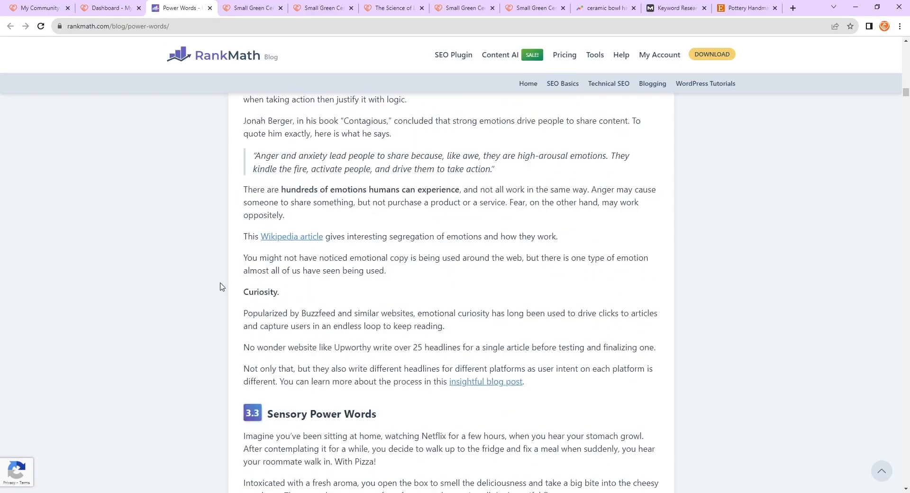
scroll(367, 316, down, 5)
scroll(341, 317, down, 3)
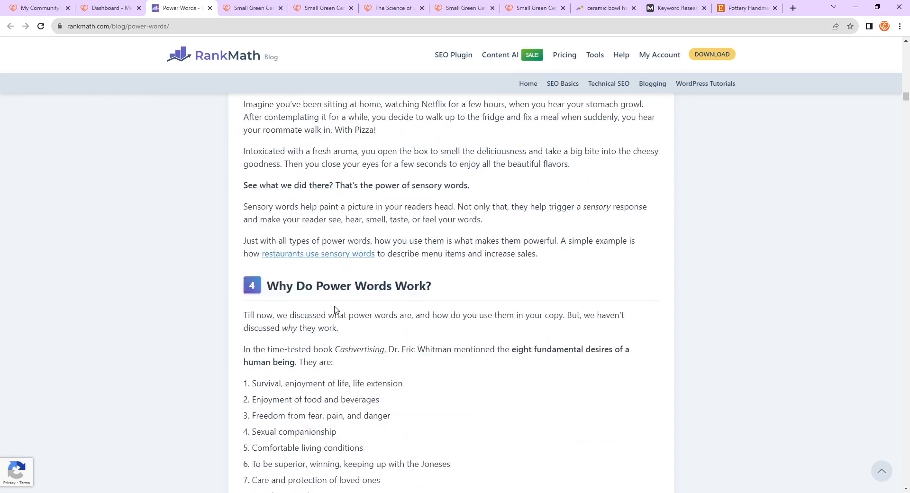
scroll(413, 289, down, 2)
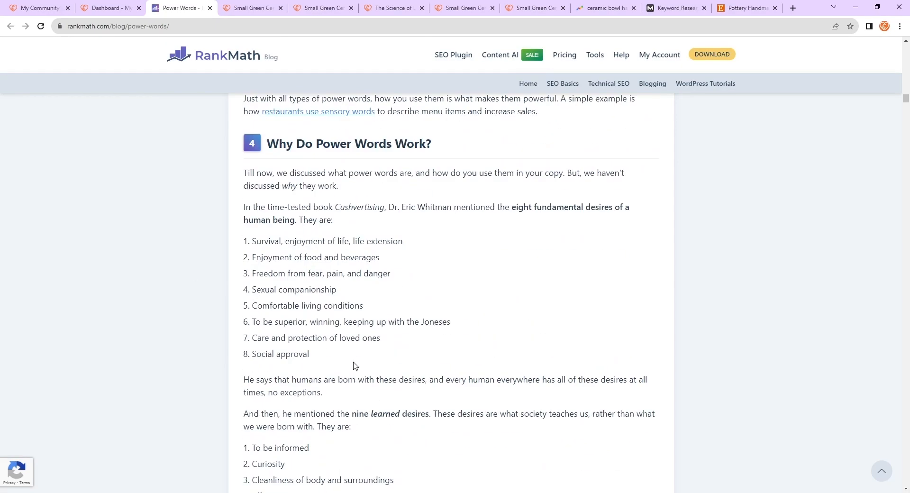
- Append " - Free Shipping" to the end of the SEO title in the snippet editor
key(ctrl+shift+Tab)
scroll(438, 353, up, 1)
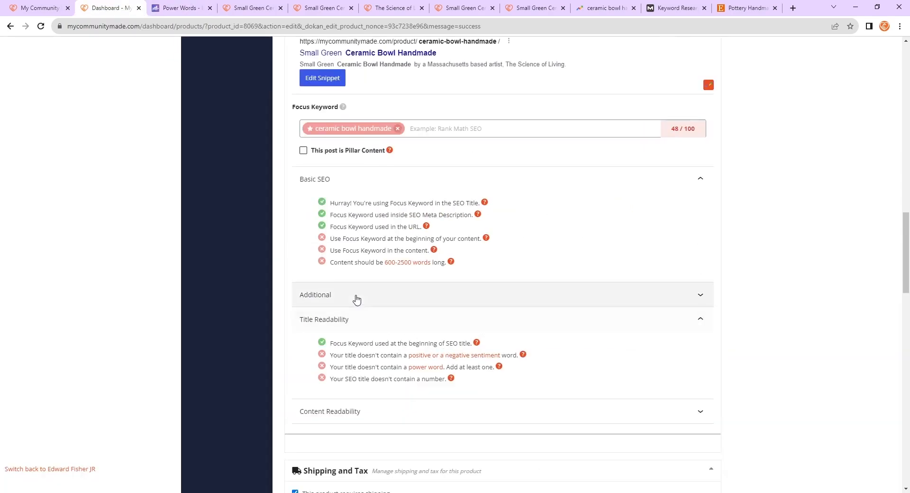
scroll(310, 310, up, 13)
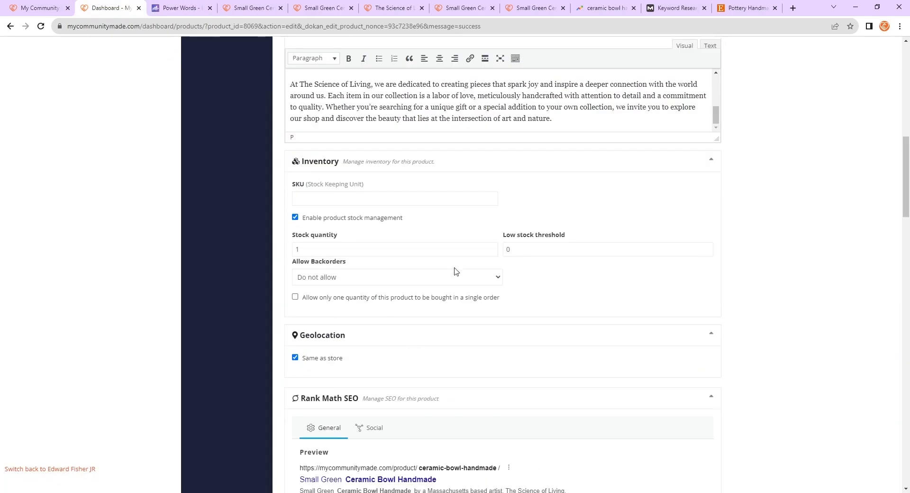
scroll(403, 360, up, 5)
scroll(527, 412, down, 15)
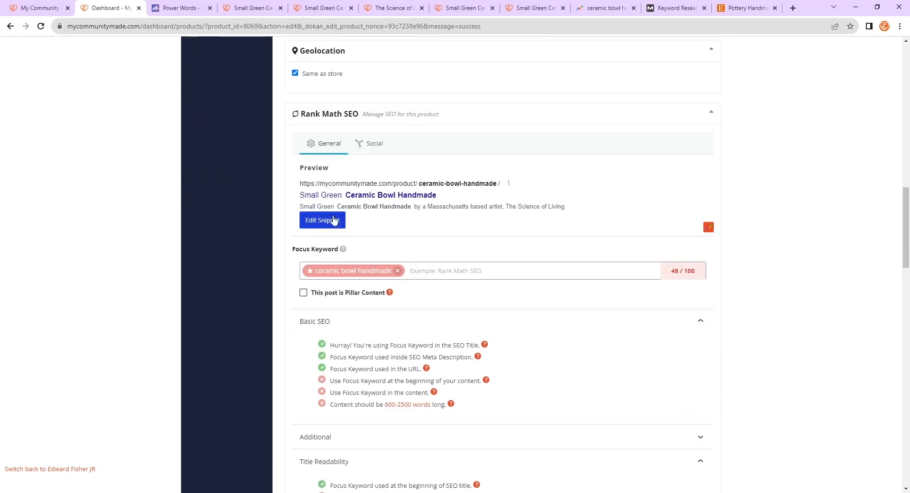
click(334, 221)
click(431, 260)
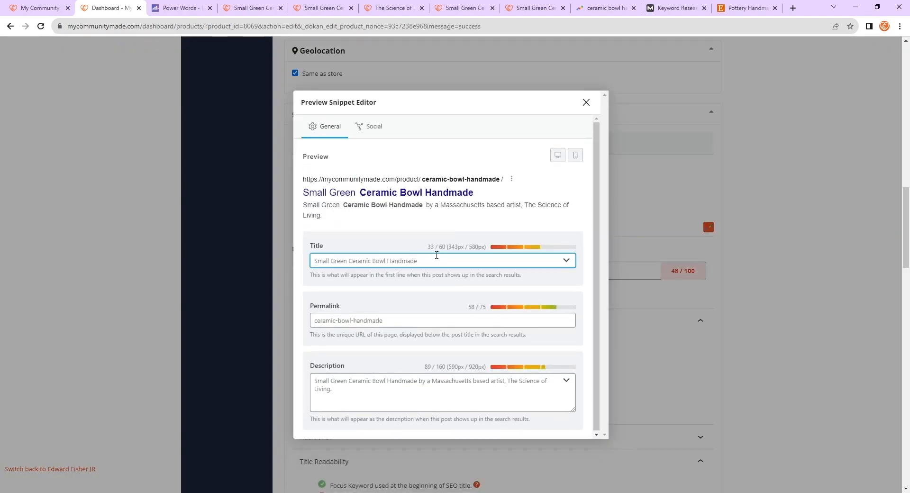
text(- Free Shipping)
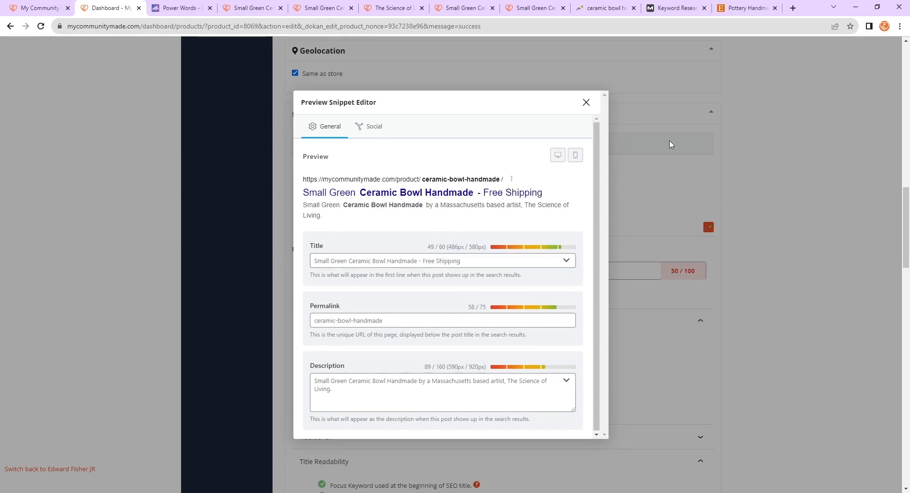
click(586, 102)
- Check the Title Readability message about power words in the title
scroll(472, 242, down, 3)
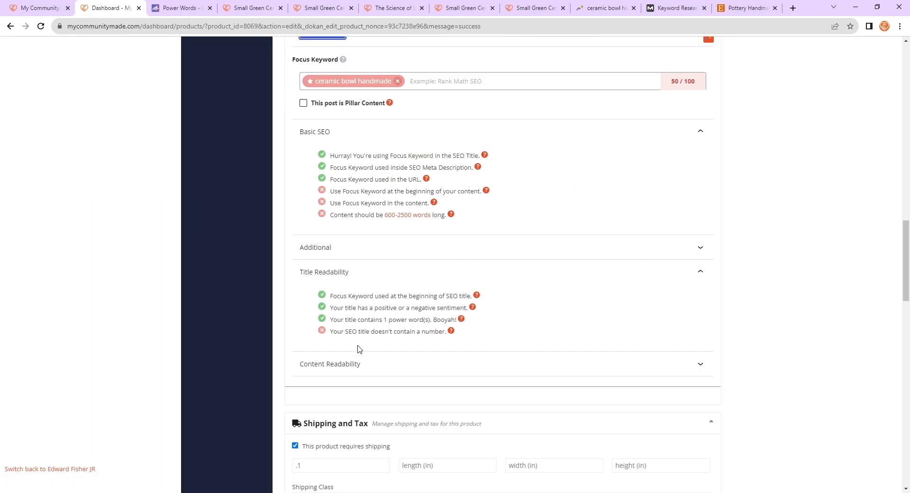
drag(331, 322, 463, 325)
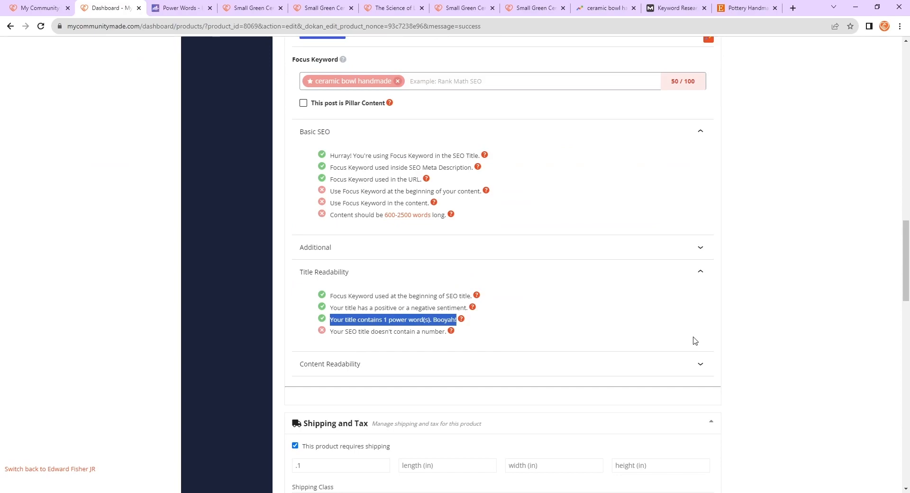
scroll(581, 280, up, 6)
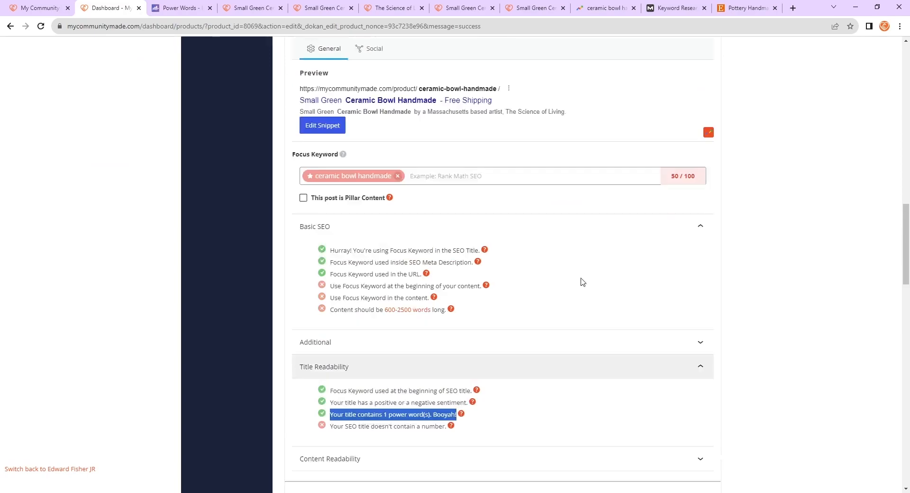
- Delete "- Free Shipping" from the SEO title and close the snippet editor
click(318, 315)
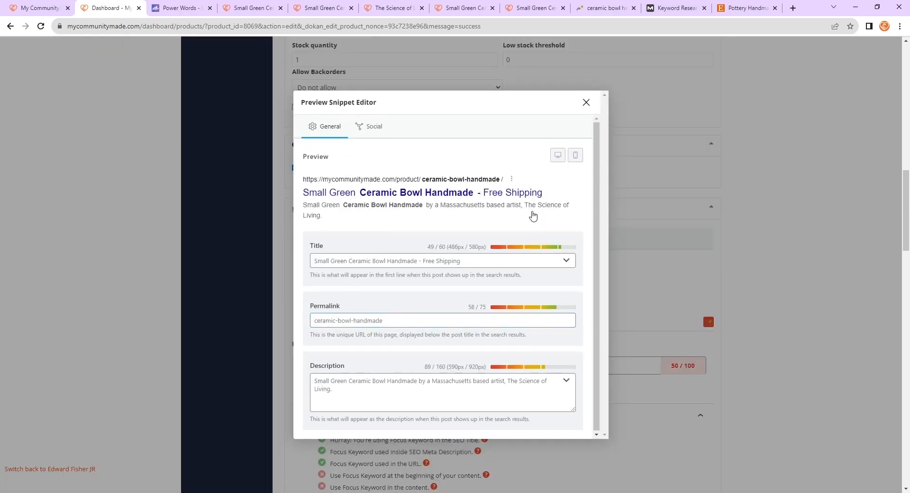
click(398, 258)
drag(460, 261, 422, 254)
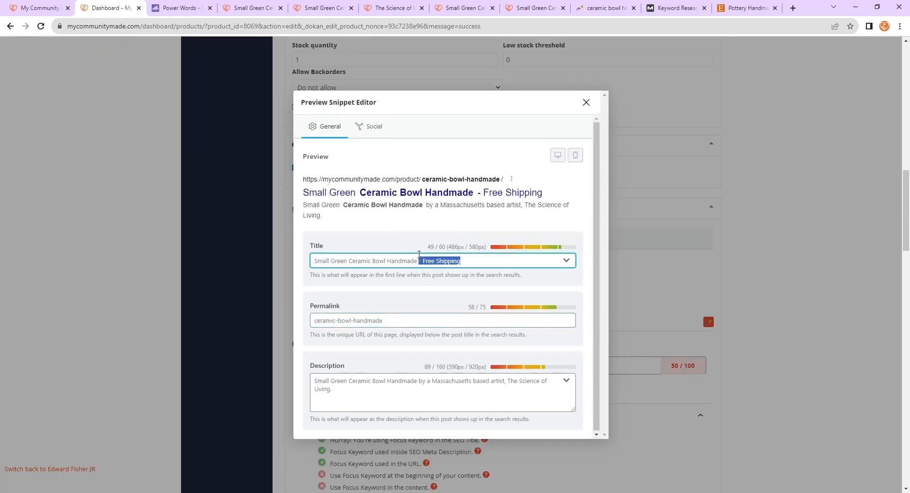
key(BackSpace)
key(Escape)
scroll(426, 276, down, 8)
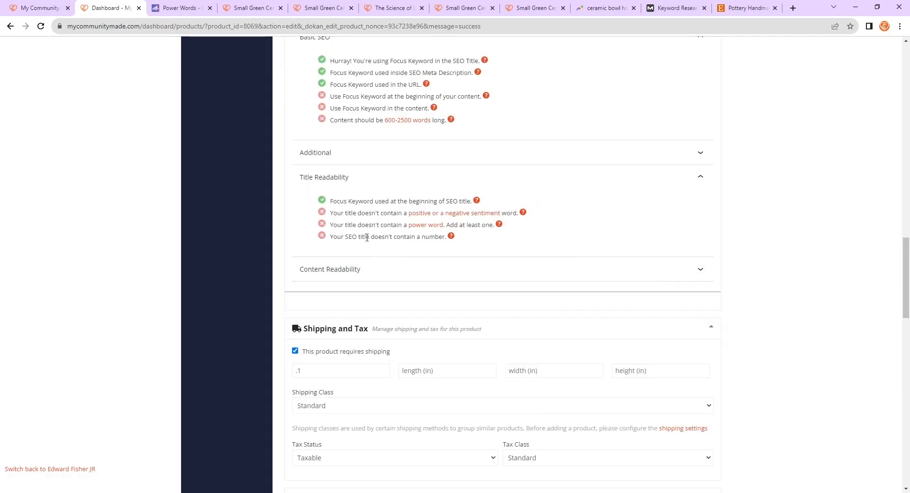
- Review the Title Readability check about the SEO title lacking a number
drag(325, 243, 449, 244)
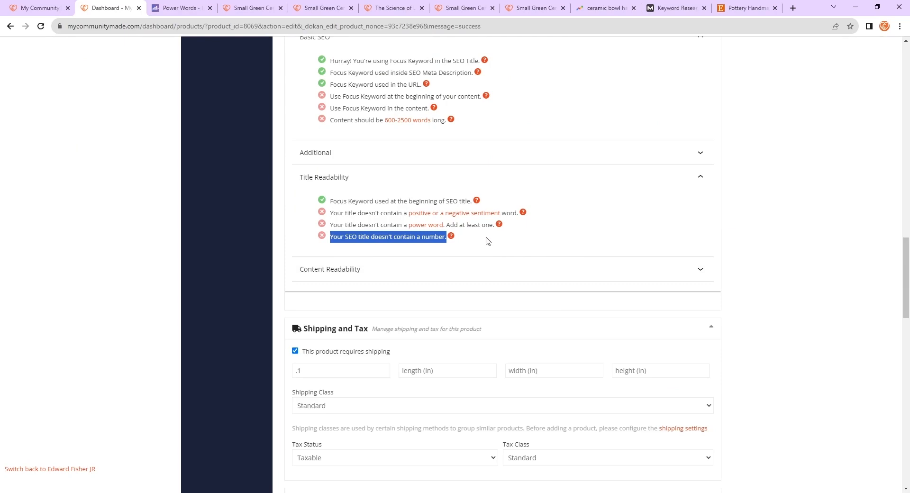
click(429, 236)
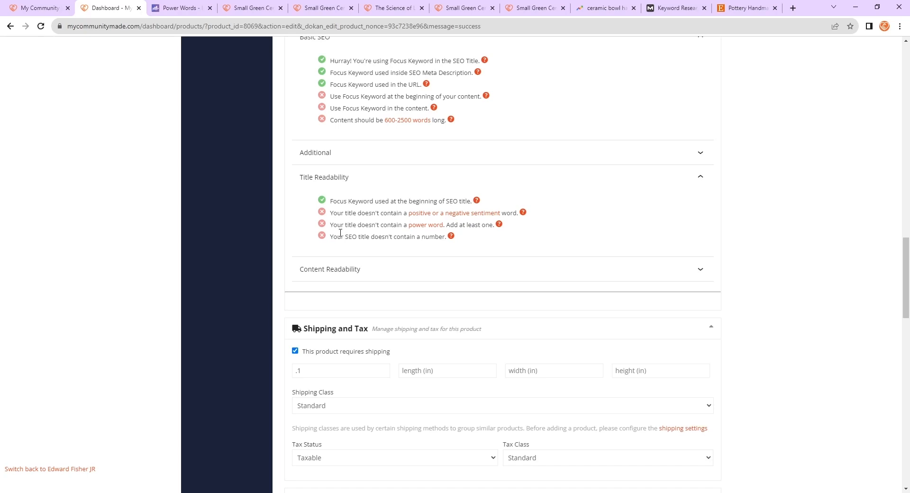
drag(334, 234, 417, 238)
click(421, 239)
drag(335, 236, 422, 239)
click(425, 244)
scroll(398, 261, up, 1)
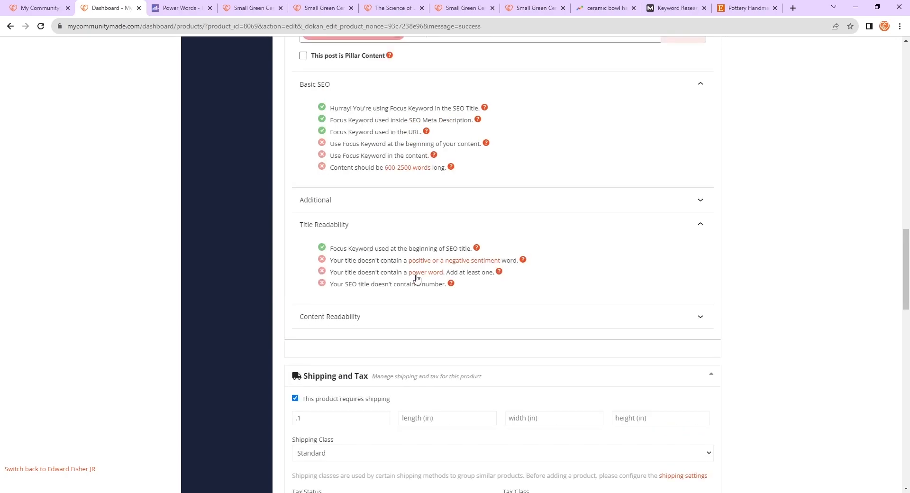
scroll(349, 229, up, 2)
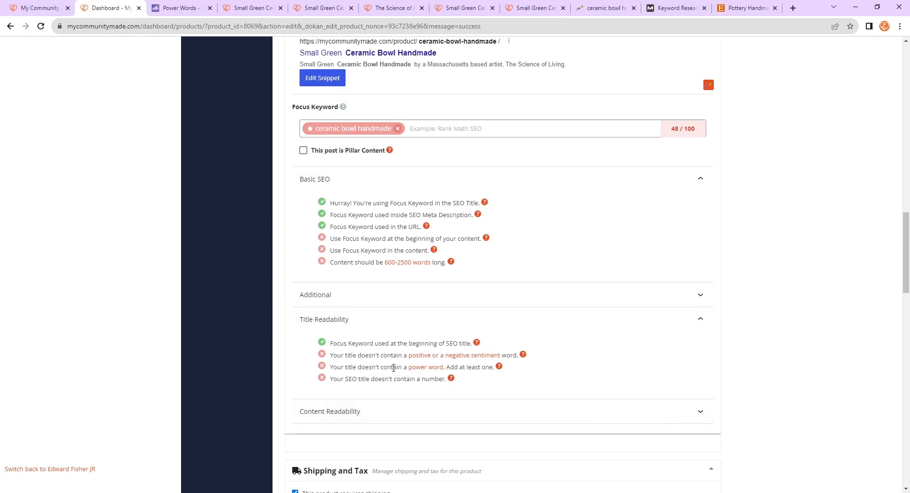
- Collapse Title Readability and open Content Readability to review its table-of-contents recommendation
click(405, 329)
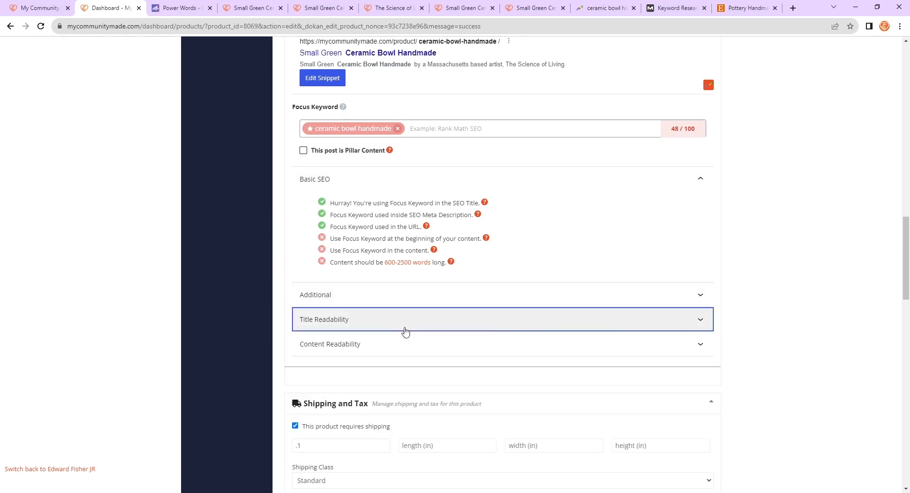
click(405, 344)
drag(329, 321, 488, 317)
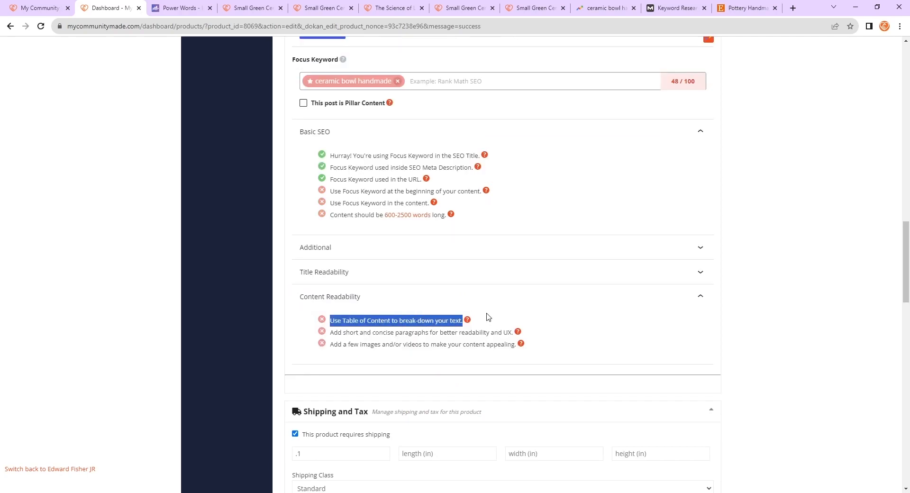
click(490, 321)
drag(331, 322, 463, 324)
click(294, 330)
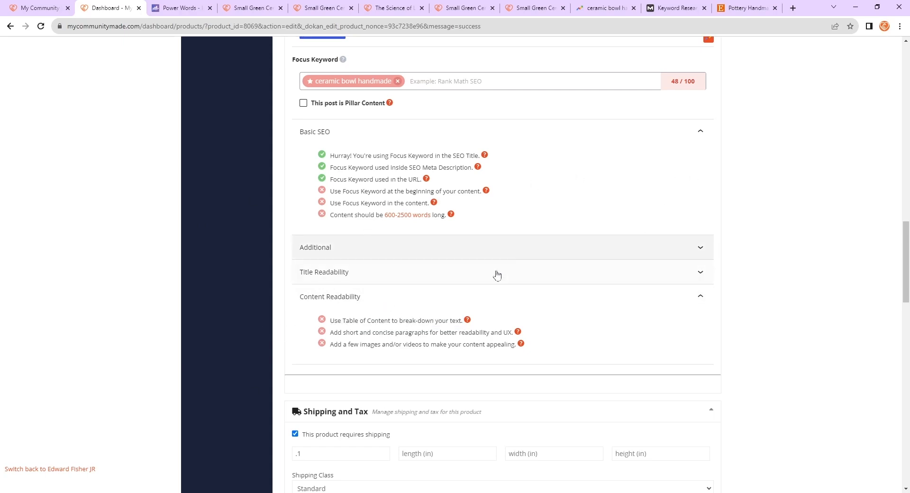
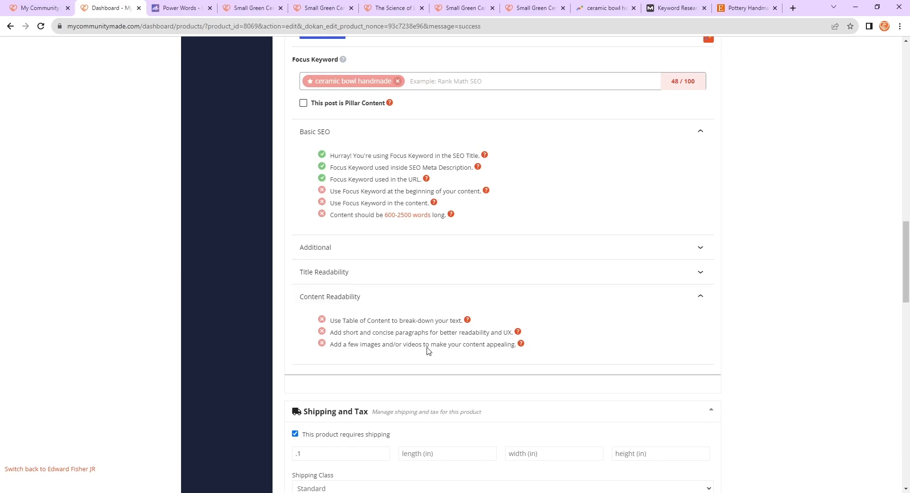
- Read through the product's short description and full description content in the editor
scroll(428, 351, up, 15)
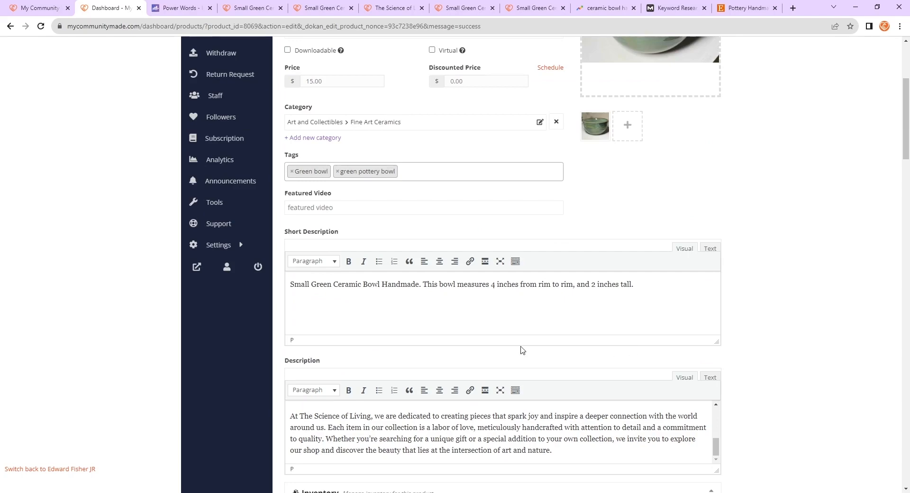
scroll(521, 351, down, 2)
drag(608, 356, 293, 323)
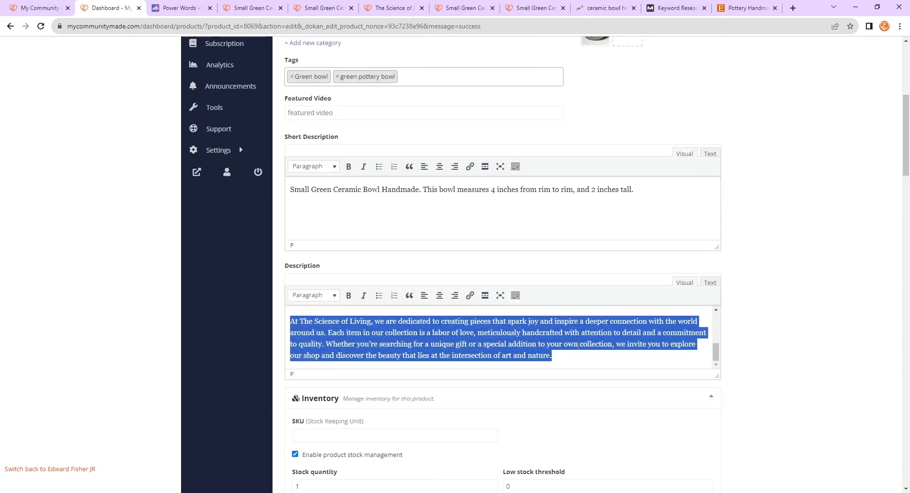
click(545, 340)
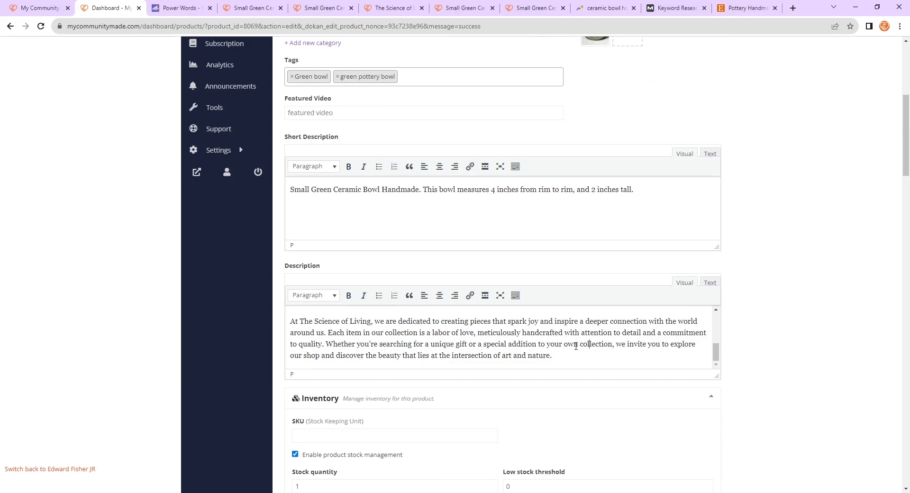
scroll(570, 332, up, 5)
scroll(519, 331, down, 3)
scroll(503, 341, up, 3)
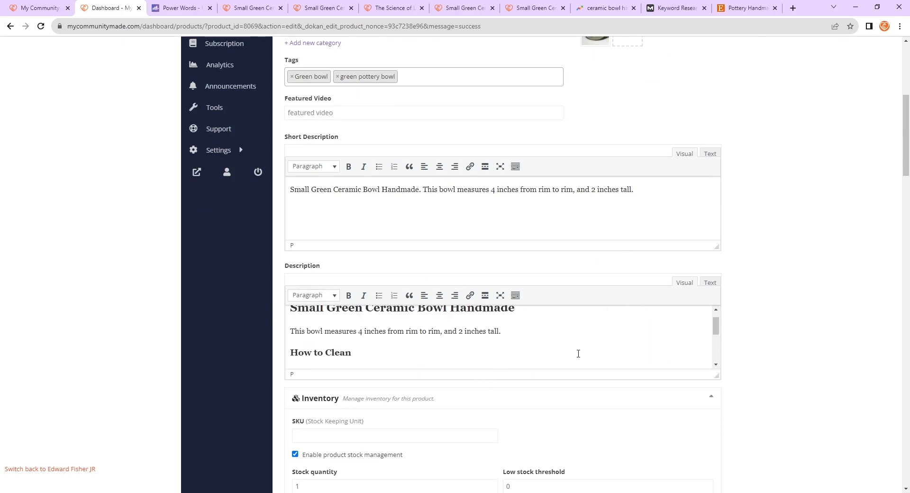
scroll(578, 354, up, 1)
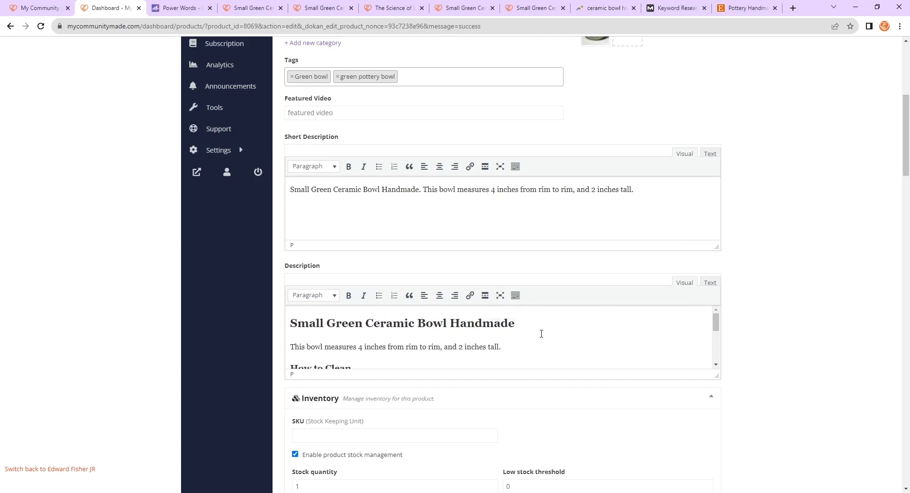
scroll(541, 334, down, 6)
scroll(462, 335, up, 5)
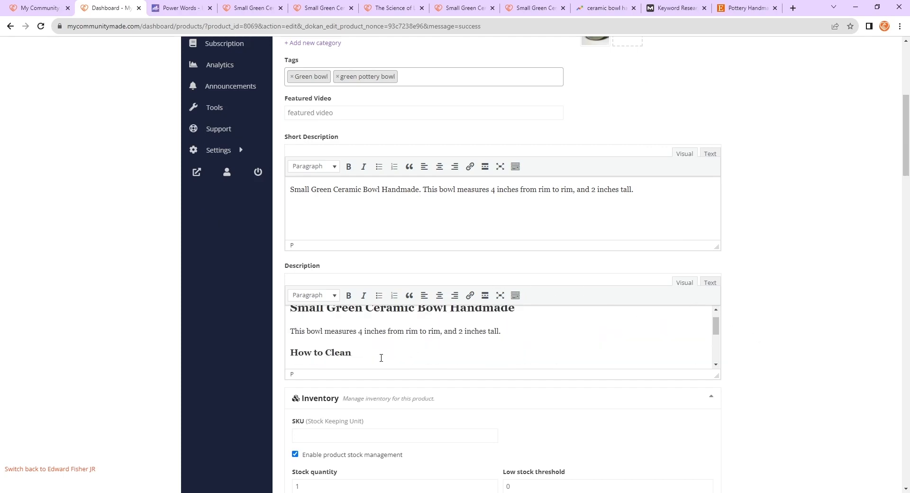
scroll(382, 358, down, 3)
drag(386, 326, 275, 319)
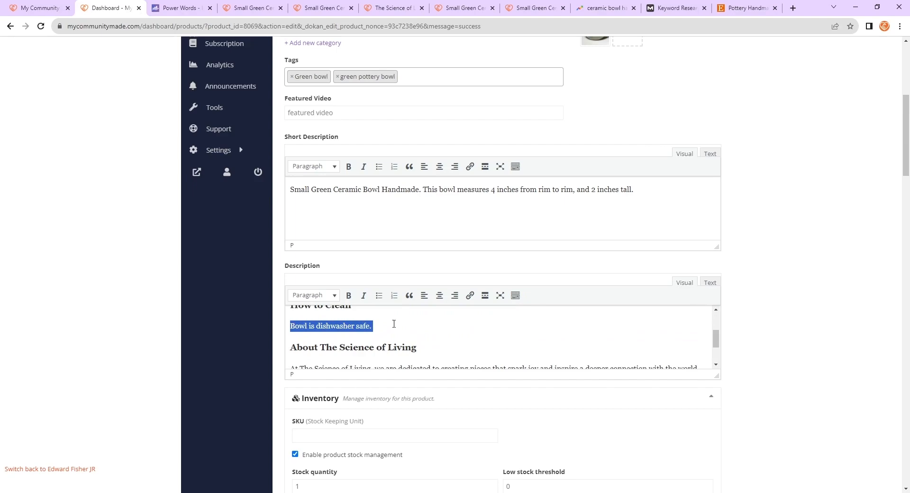
click(429, 329)
scroll(766, 376, down, 20)
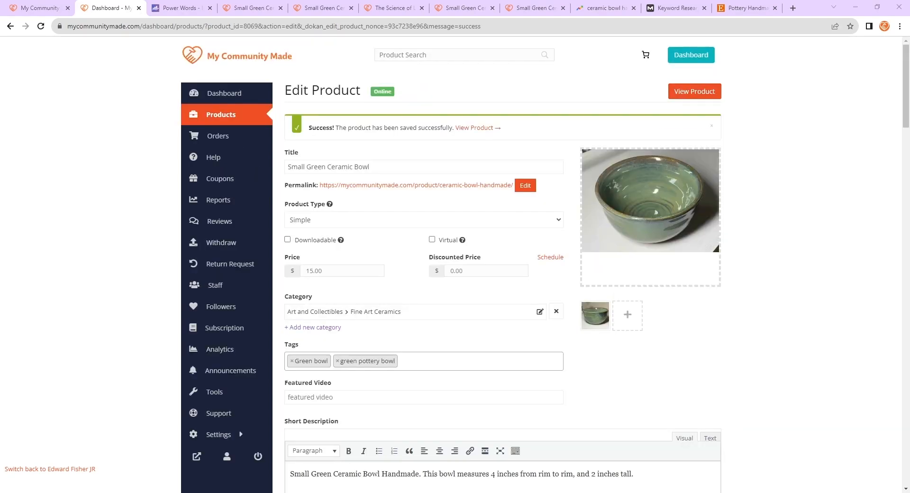
scroll(502, 265, down, 8)
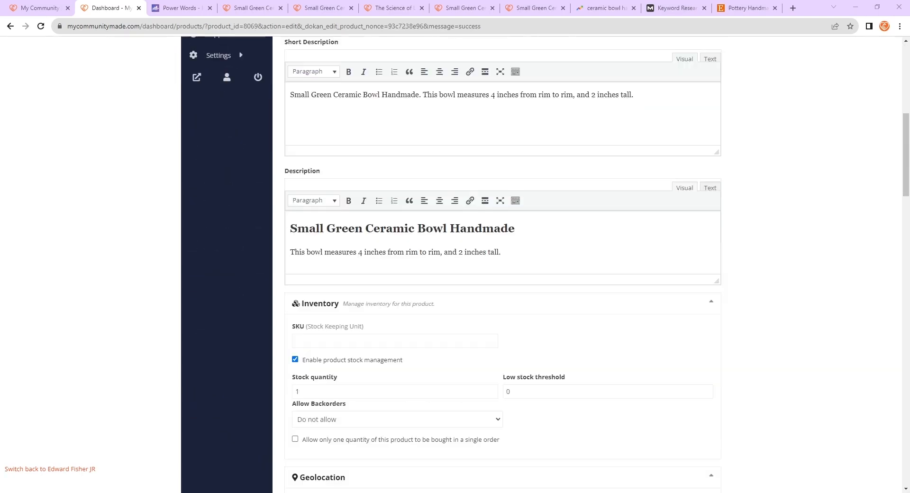
- In Google Trends, compare interest in ceramic bowl handmade, ceramic bowl and pottery bowl over the past 12 months and past 7 days
click(622, 4)
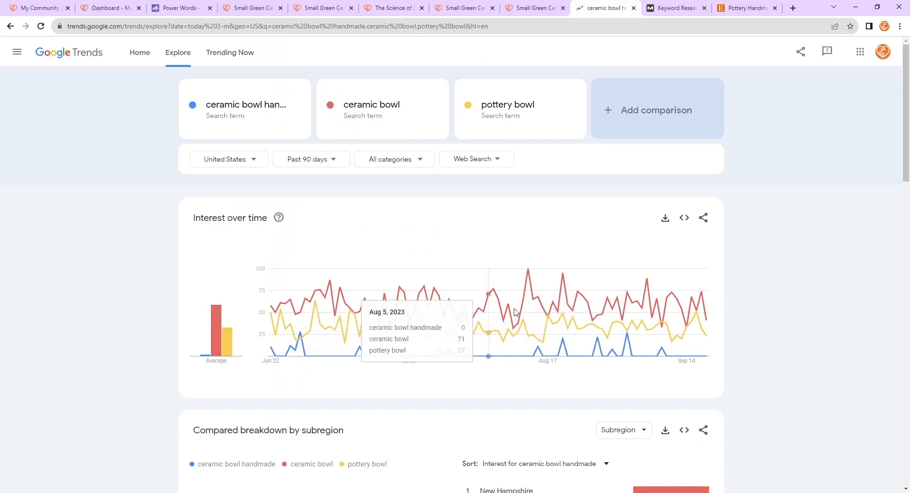
click(336, 161)
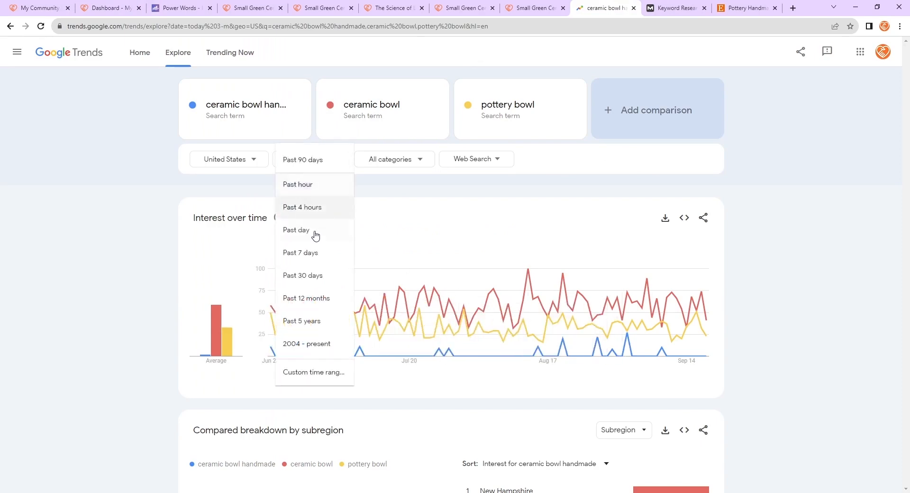
click(321, 298)
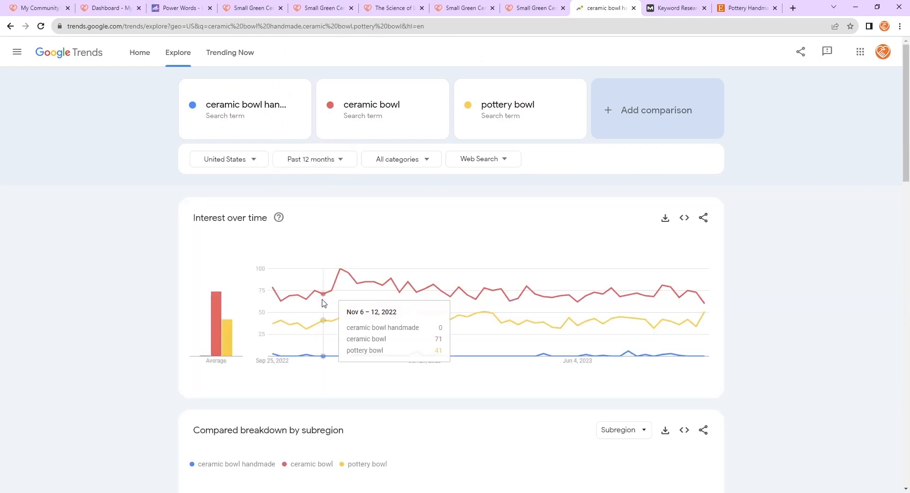
click(325, 161)
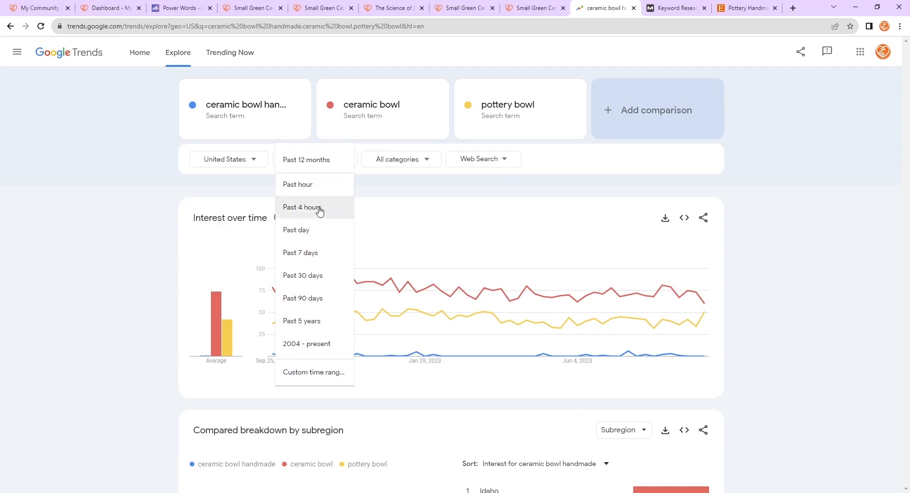
click(322, 260)
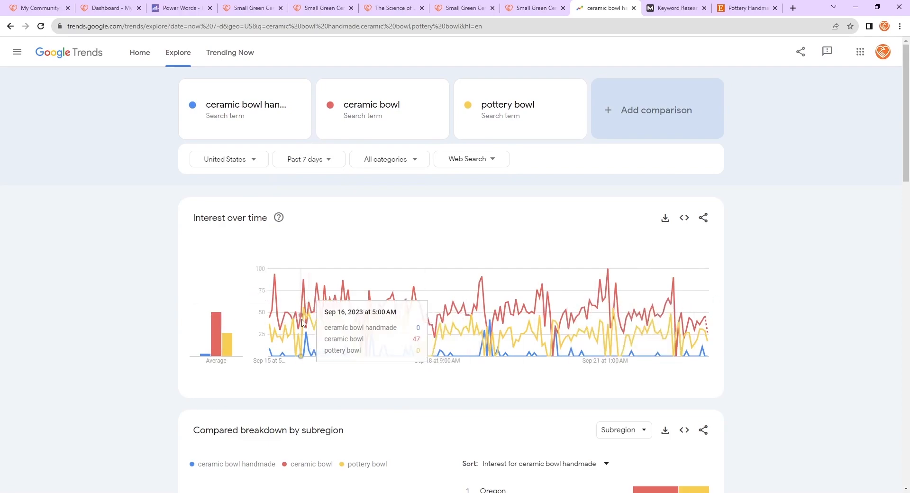
- Examine the subregion breakdown and related queries for each of the three search terms
scroll(294, 303, down, 2)
scroll(516, 262, down, 7)
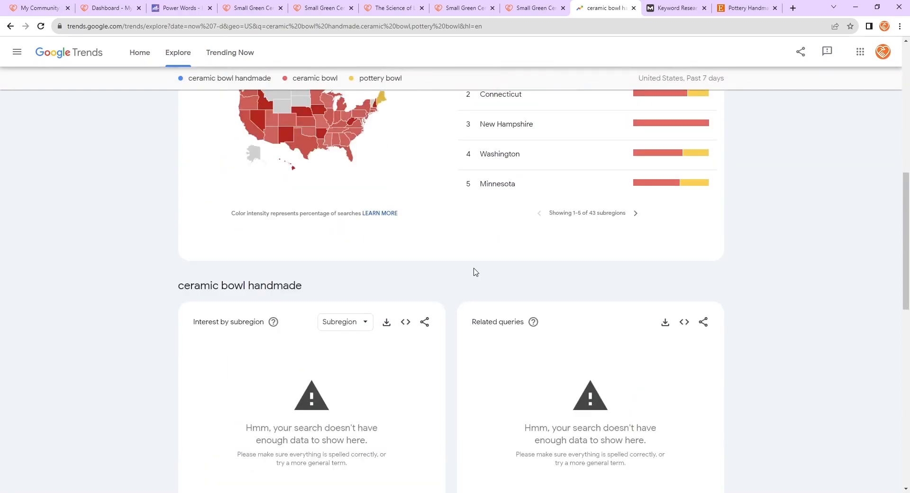
scroll(430, 420, down, 8)
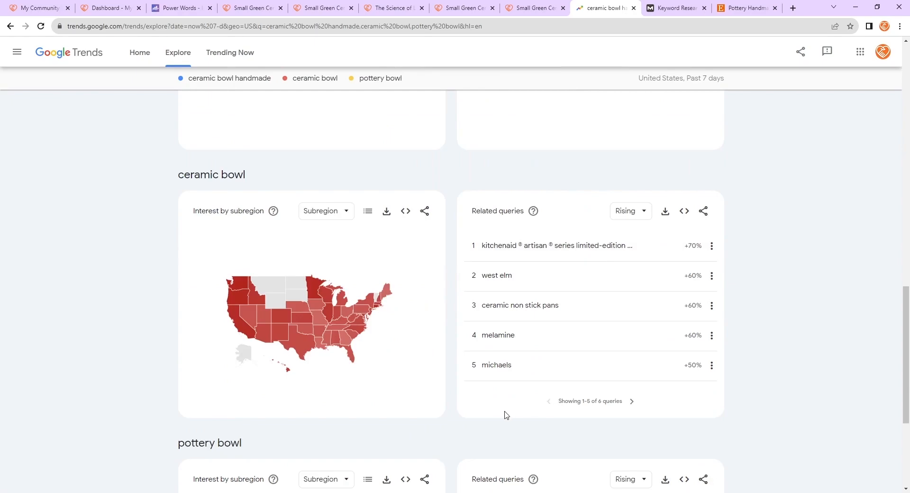
scroll(505, 414, down, 4)
scroll(516, 449, up, 11)
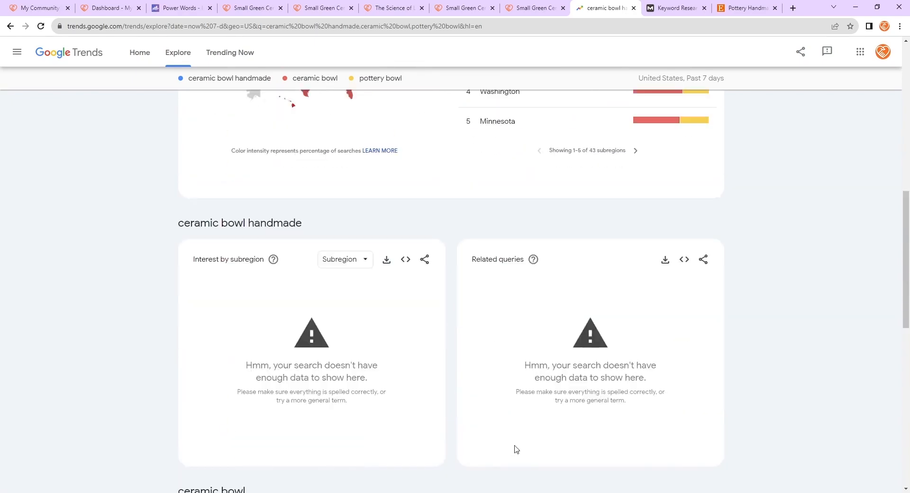
scroll(516, 449, up, 10)
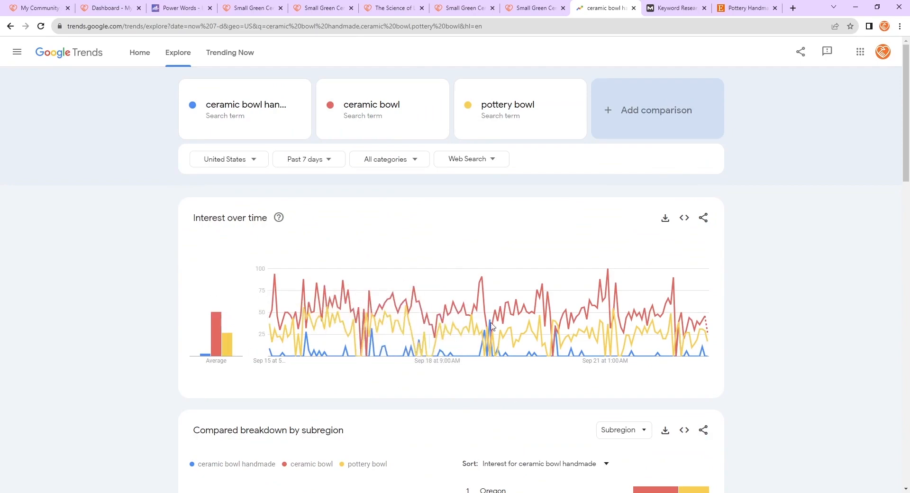
scroll(505, 339, down, 1)
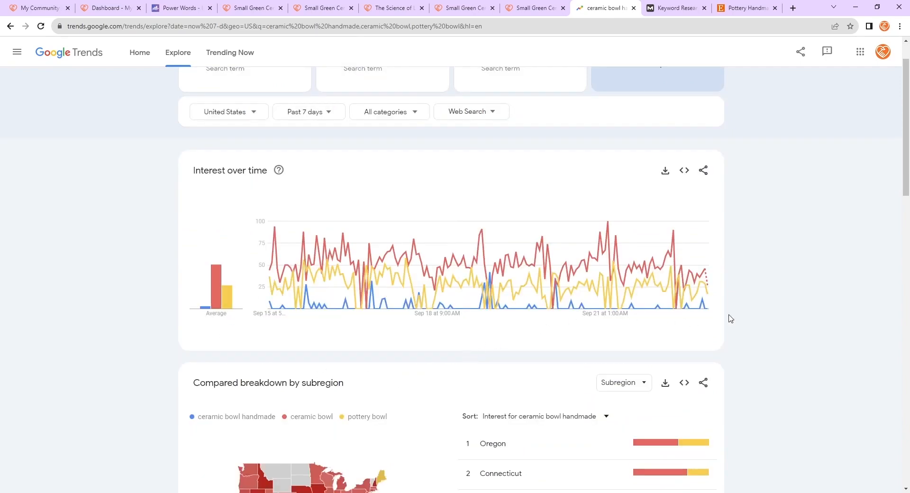
scroll(775, 319, up, 1)
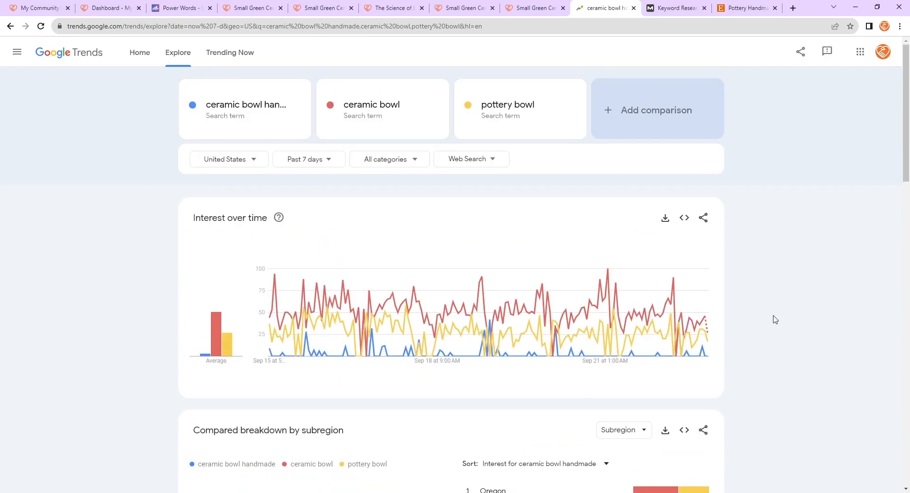
- Review the Moz keyword overview metrics, suggestions and SERP analysis for ceramic bowl handmade
click(675, 8)
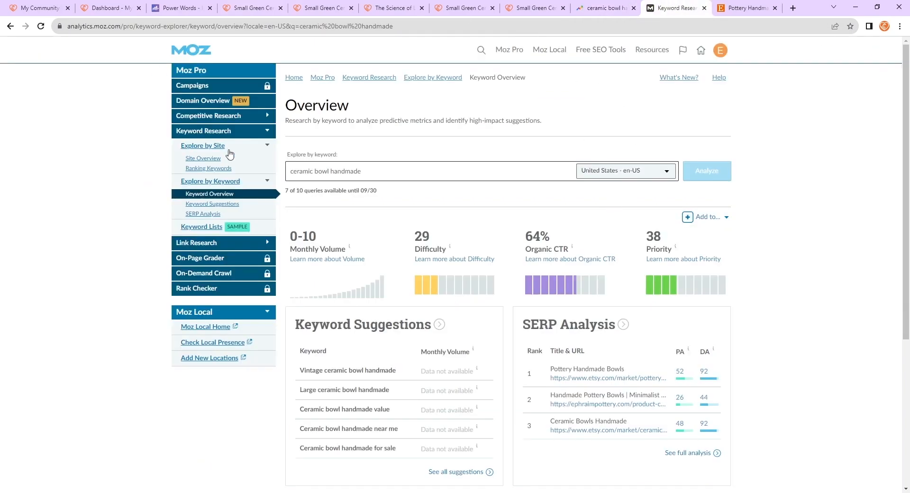
triple_click(402, 174)
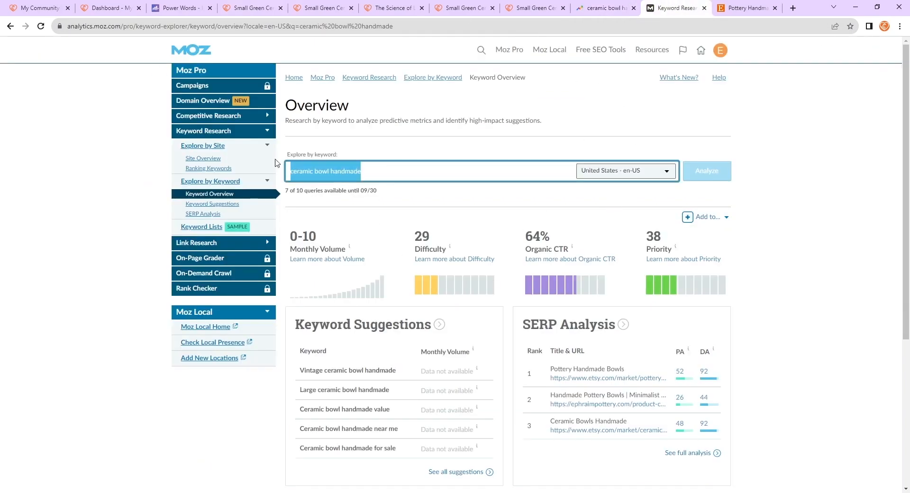
click(432, 156)
scroll(407, 256, down, 1)
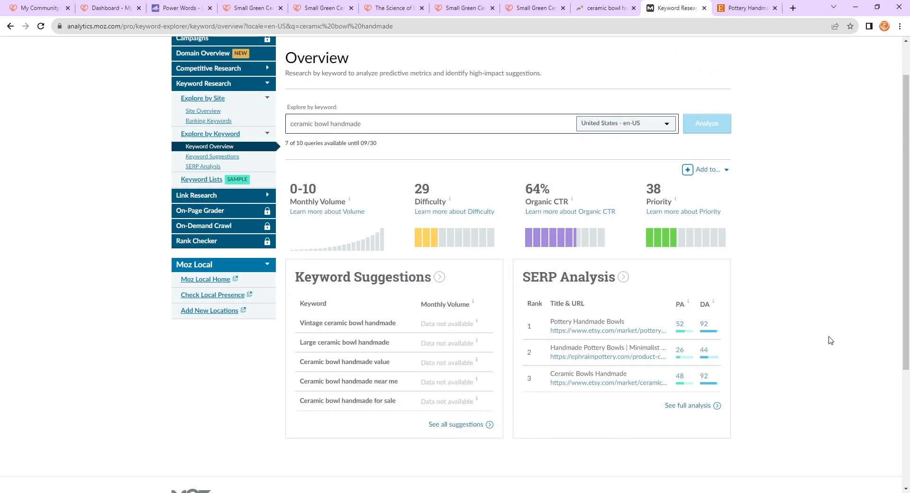
scroll(682, 414, up, 1)
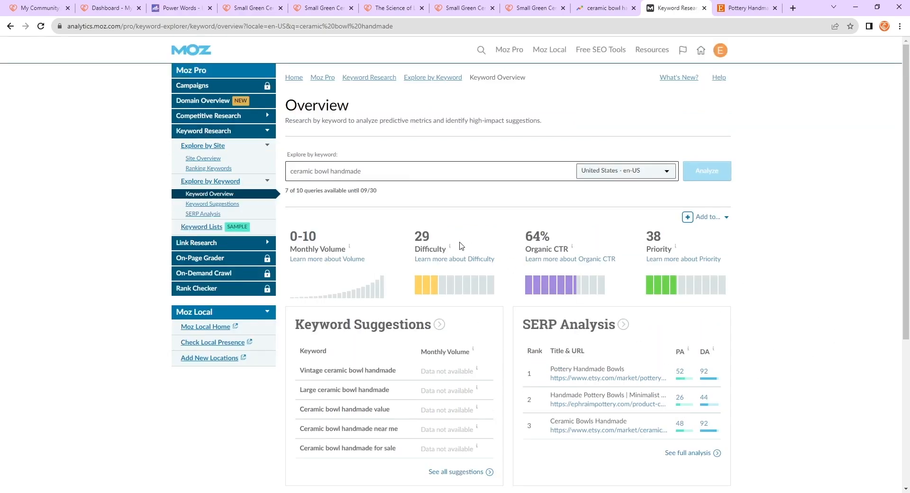
drag(413, 235, 447, 238)
mouse_move(322, 237)
mouse_down()
mouse_move(287, 238)
mouse_move(327, 239)
mouse_up()
click(347, 231)
drag(413, 239, 434, 241)
- Browse the Etsy search results for pottery handmade bowls to study competing listings
click(751, 8)
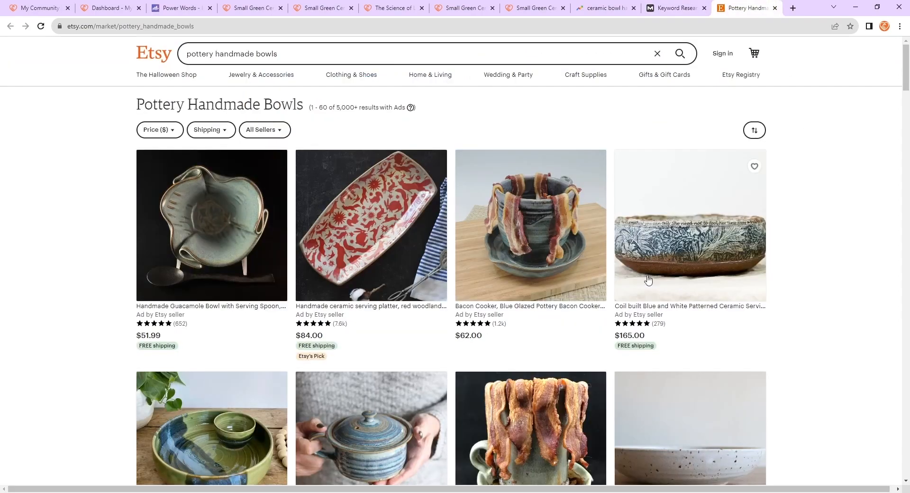
scroll(422, 209, down, 3)
scroll(673, 218, down, 2)
scroll(692, 233, down, 15)
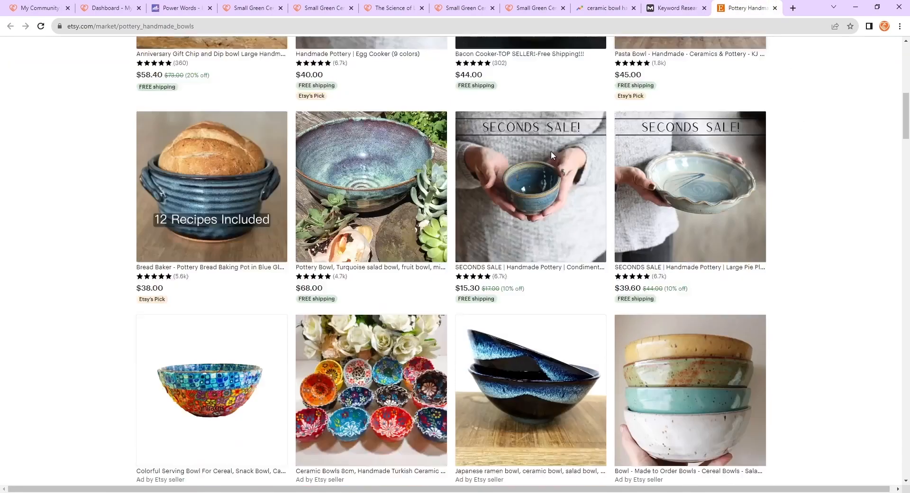
scroll(304, 247, down, 16)
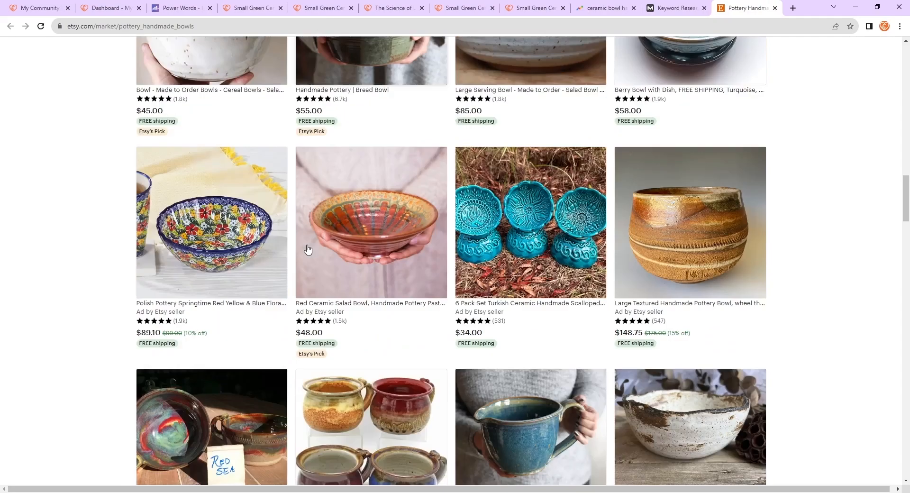
scroll(784, 282, down, 20)
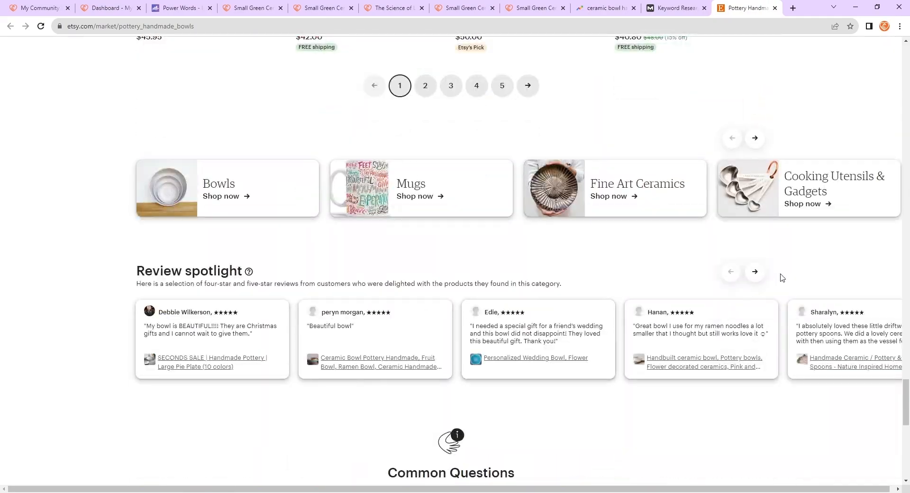
scroll(670, 357, down, 7)
scroll(682, 416, up, 20)
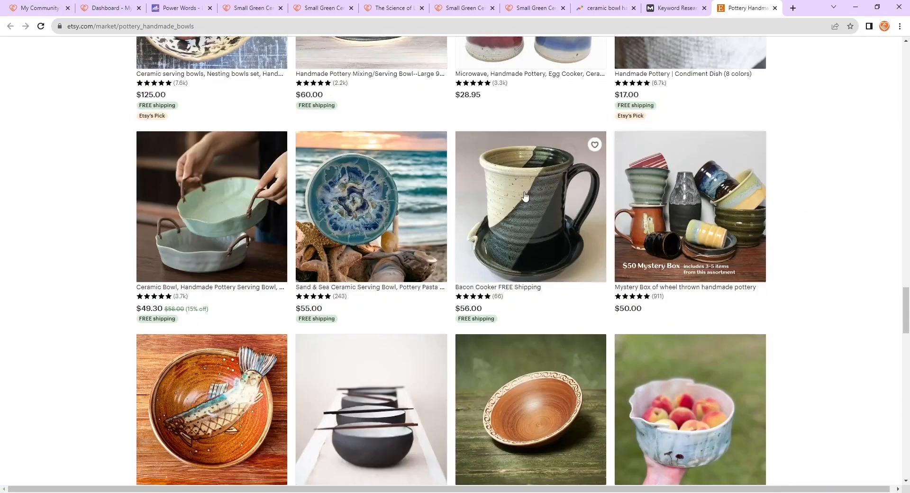
- Return to the product editor and review the Rank Math social snippet preview for Facebook
click(535, 8)
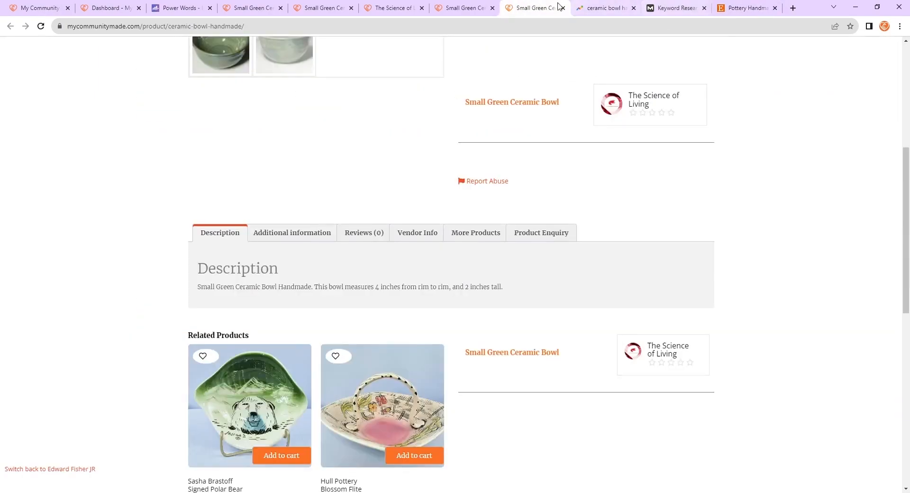
key(ctrl+2)
scroll(418, 279, down, 7)
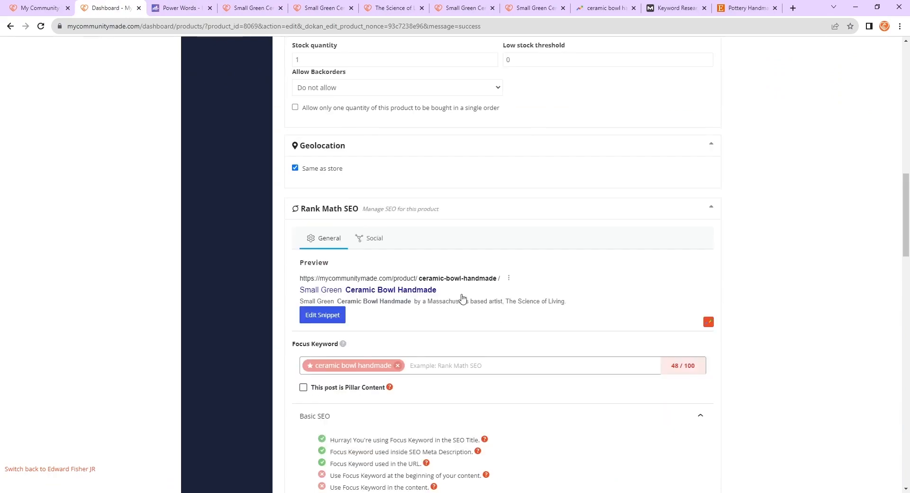
scroll(360, 284, down, 2)
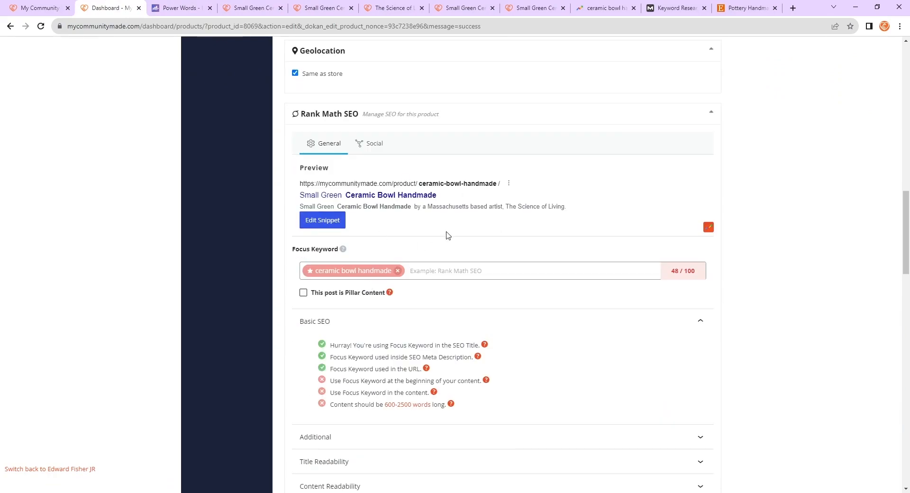
click(363, 147)
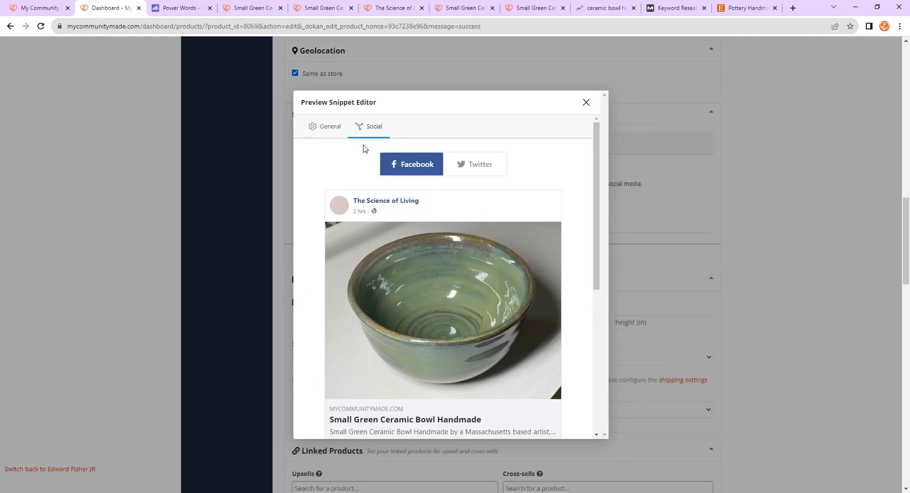
scroll(485, 225, down, 5)
scroll(498, 197, up, 5)
click(585, 102)
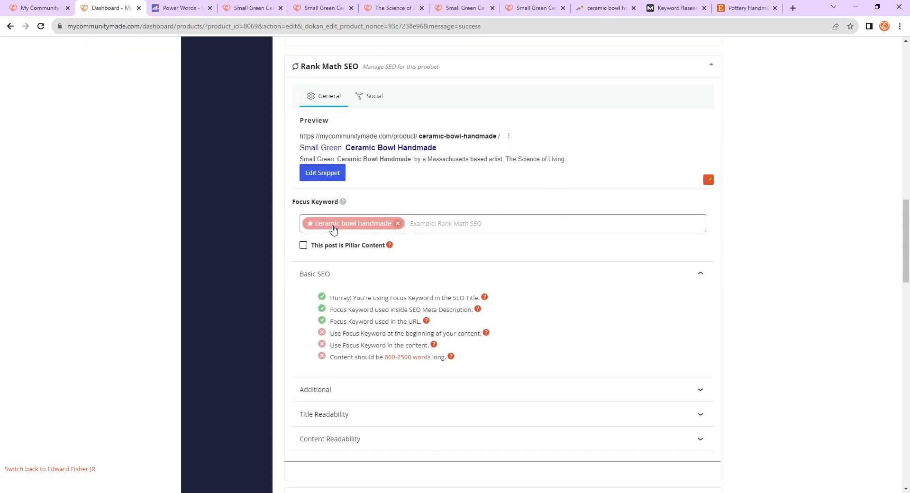
scroll(476, 252, down, 2)
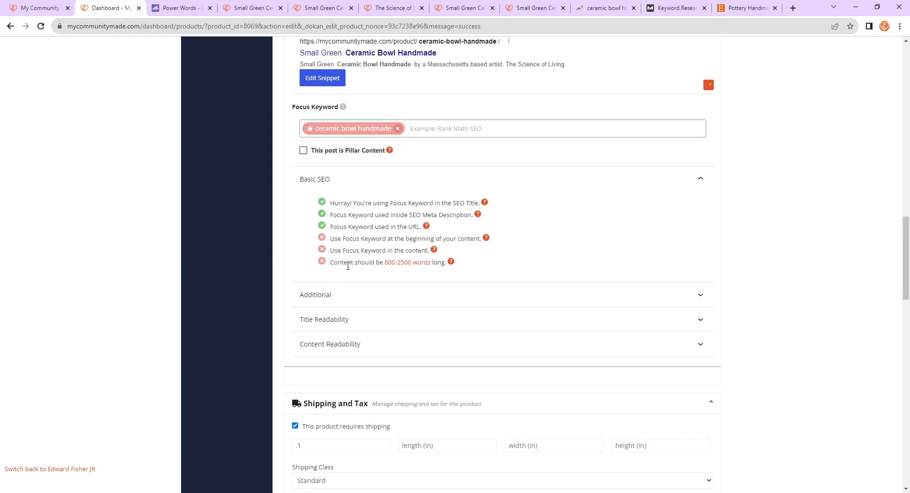
- Review the short description text against the Rank Math Basic SEO checks and expand the Additional checks section
scroll(348, 266, up, 15)
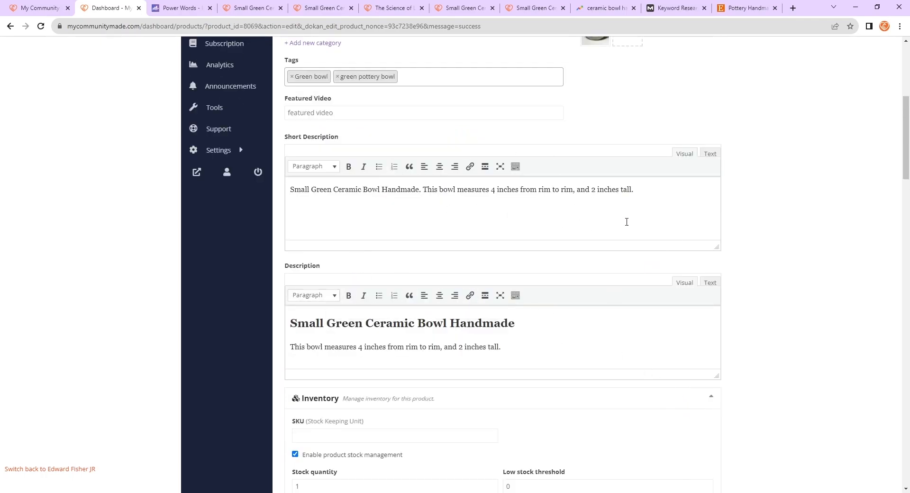
drag(676, 203, 288, 199)
click(530, 205)
scroll(796, 232, down, 15)
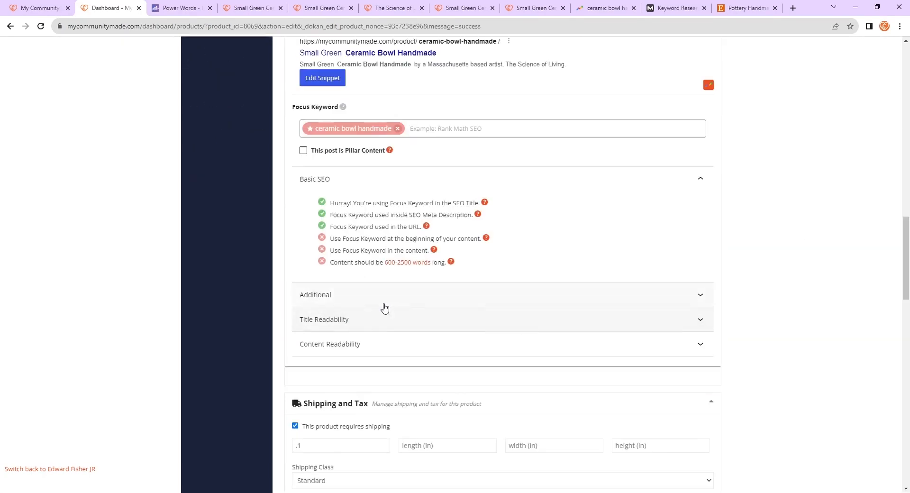
click(421, 294)
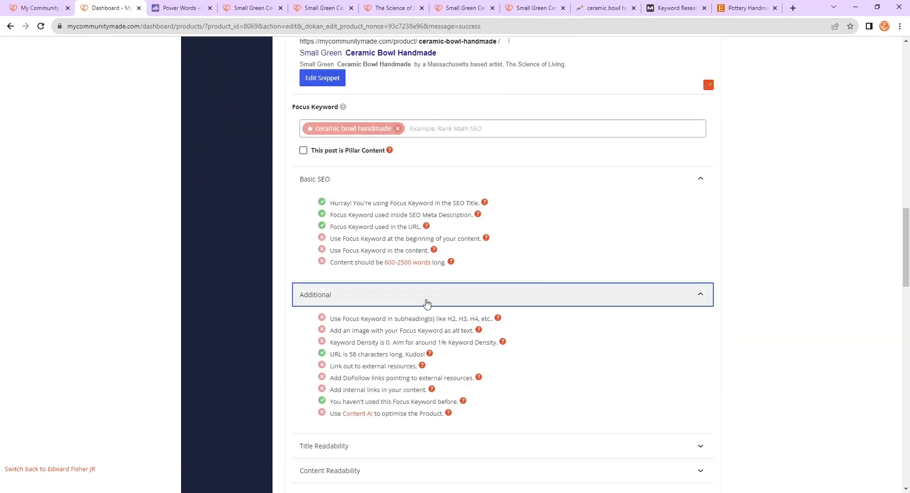
- Review the product fields and the Additional Rank Math SEO recommendations, briefly switching to the store homepage tab and back
scroll(797, 360, up, 15)
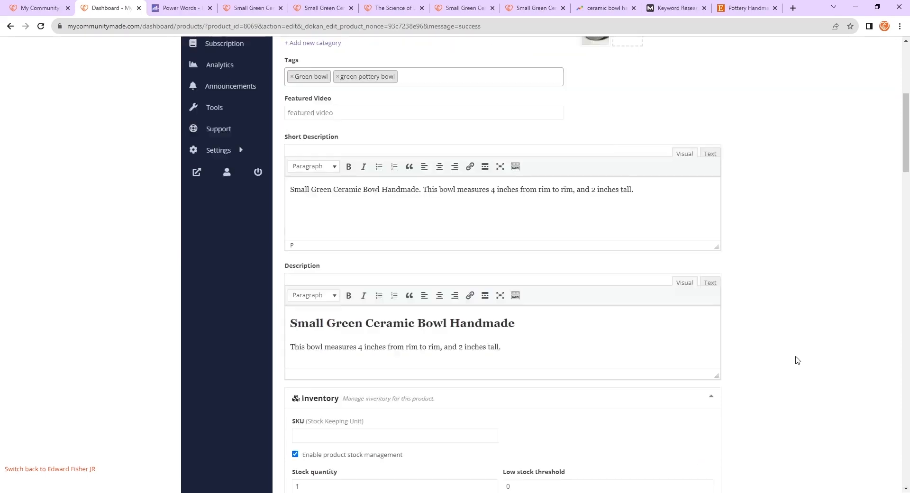
scroll(797, 350, up, 6)
mouse_move(627, 199)
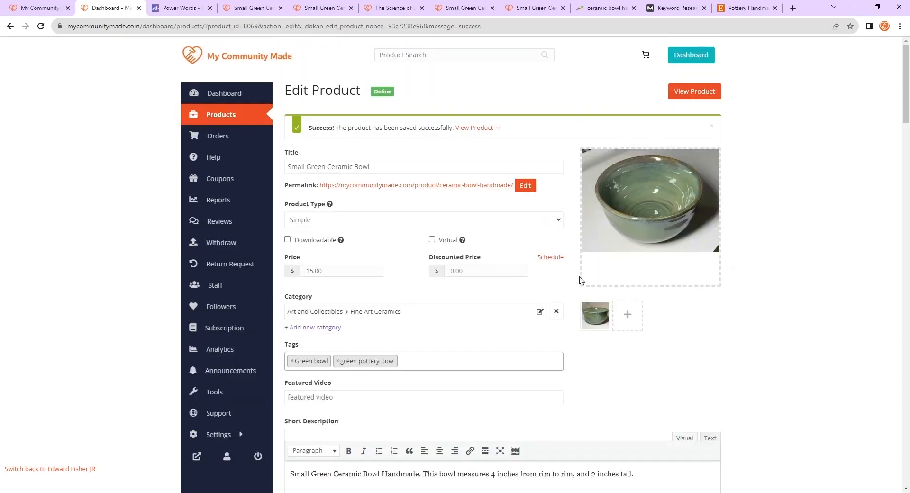
scroll(719, 239, down, 20)
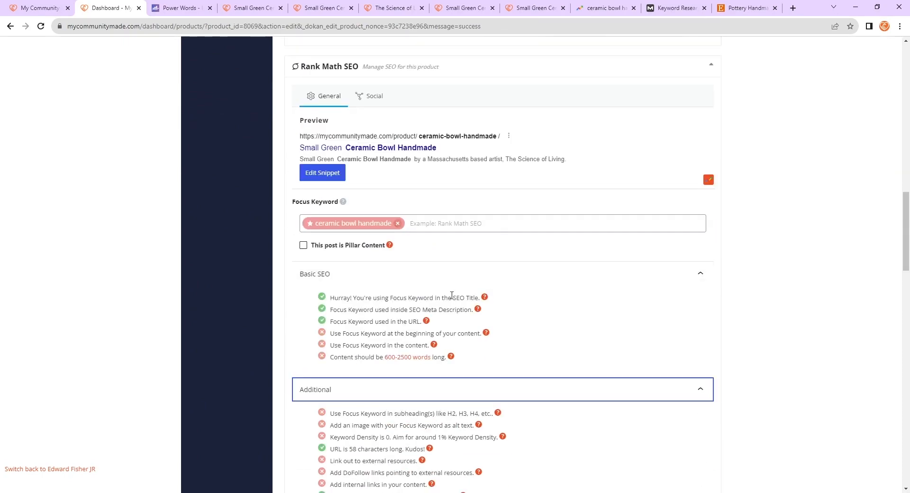
scroll(452, 296, down, 2)
scroll(337, 445, down, 4)
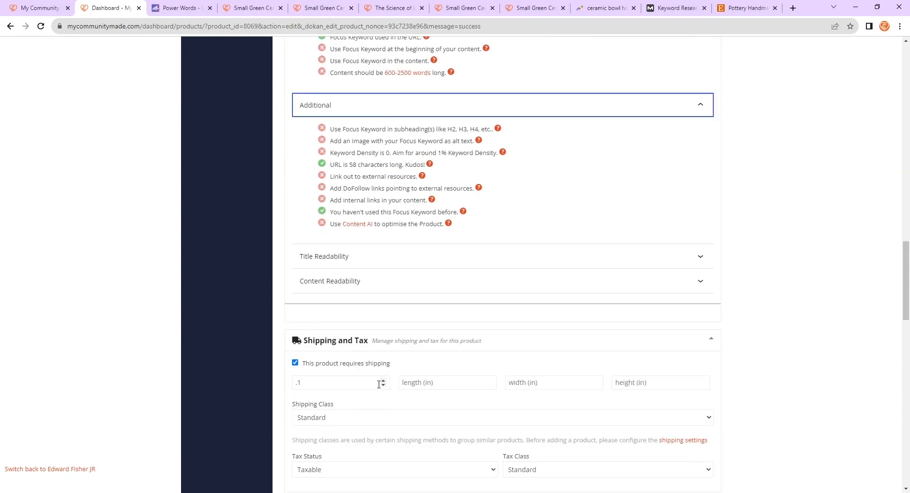
scroll(546, 371, down, 2)
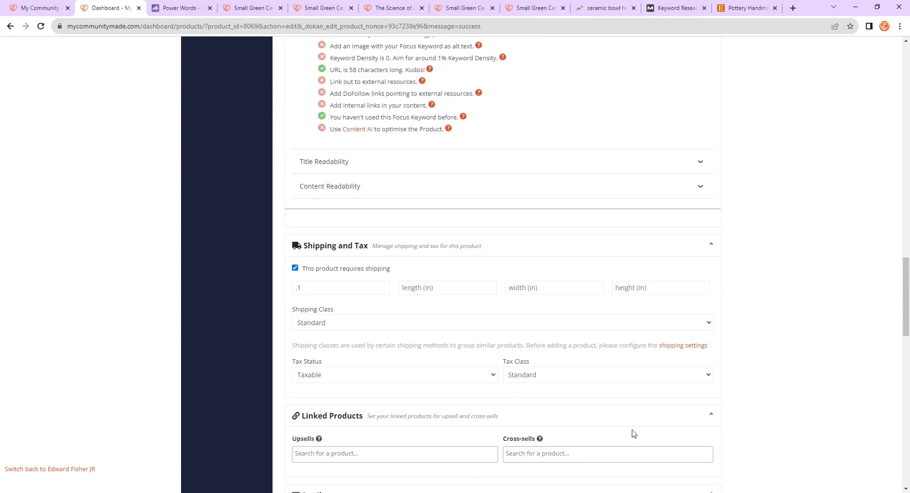
scroll(747, 435, up, 20)
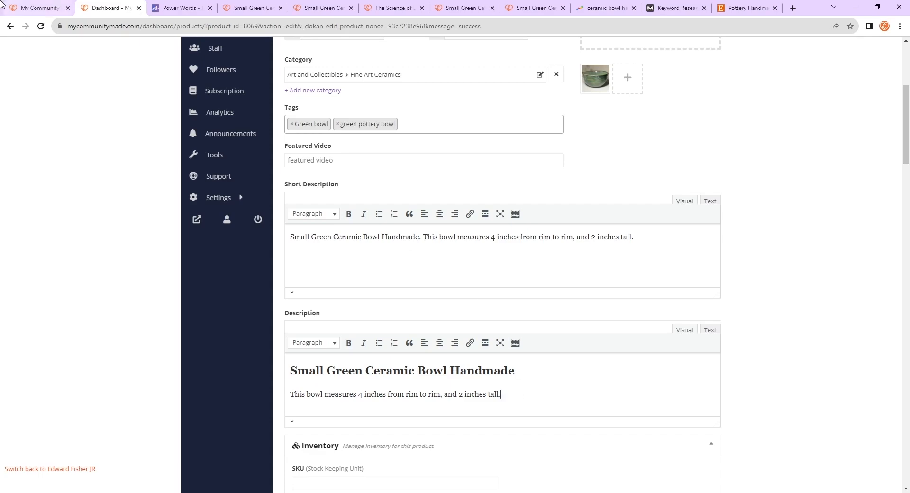
click(34, 7)
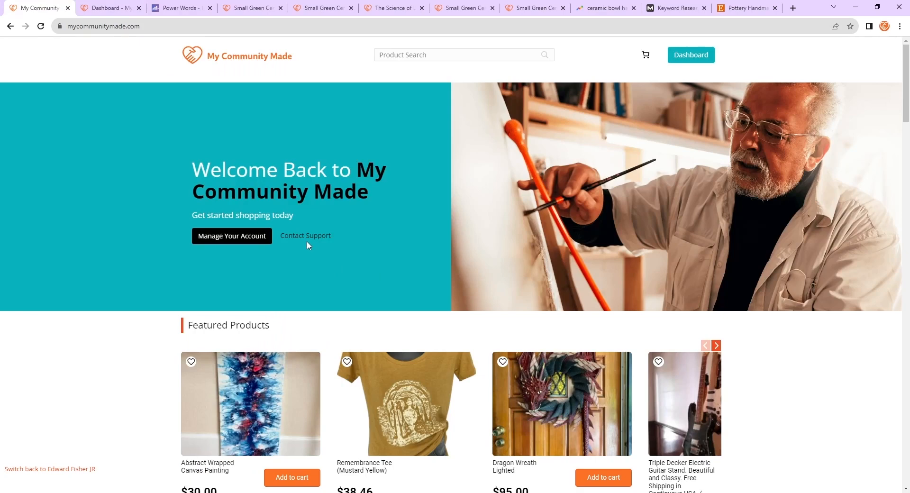
key(ctrl+Tab)
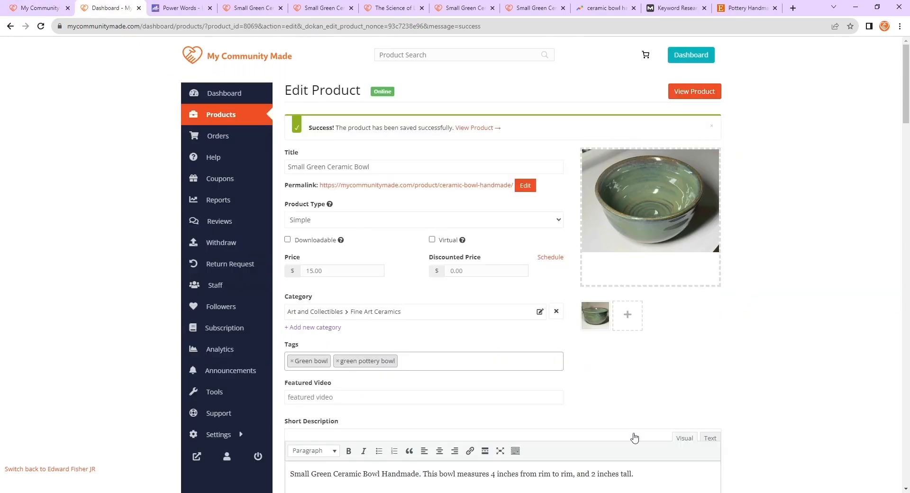